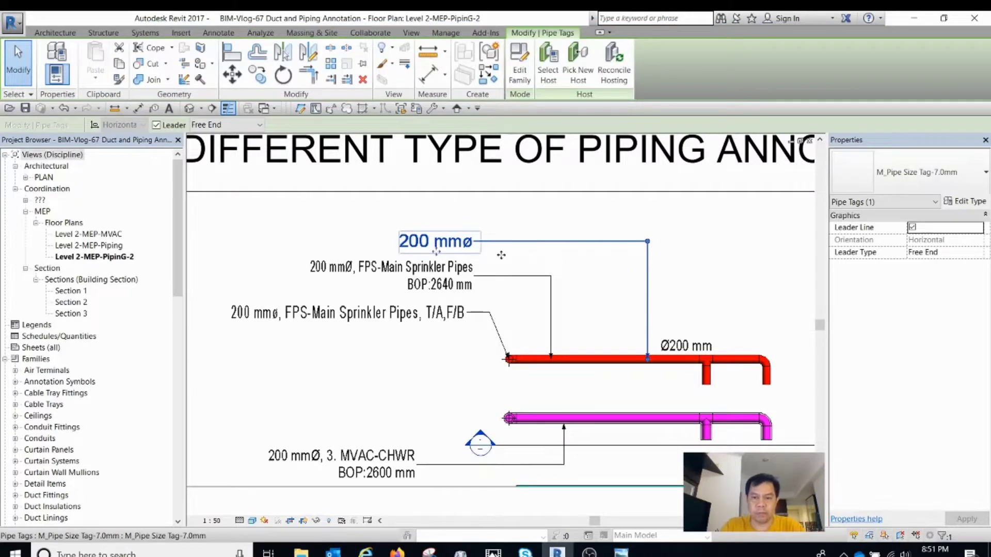
Step: Inspect the tag types used for each pipe annotation on the red and magenta pipes
scroll(501, 255, "down", 1)
left_click(463, 290)
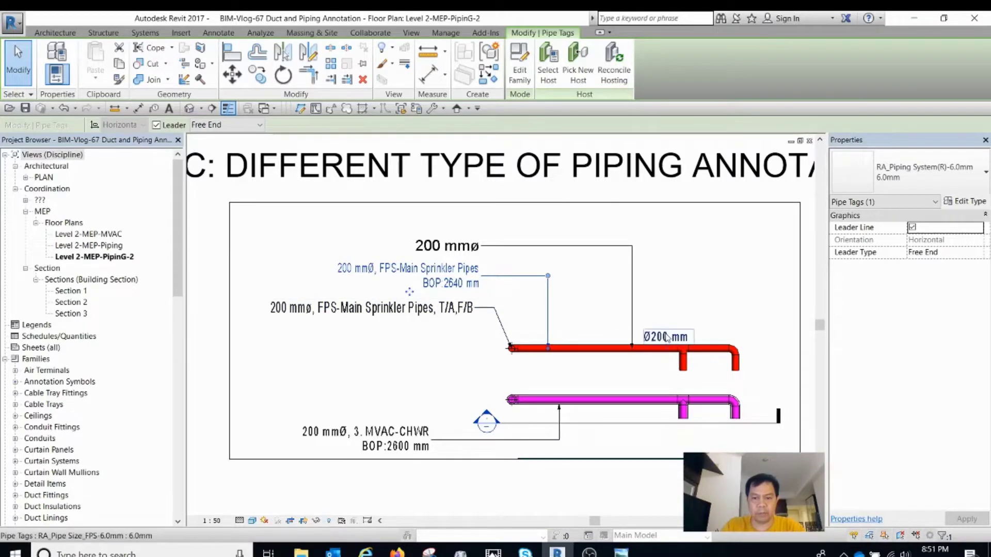
left_click(385, 314)
left_click(388, 435)
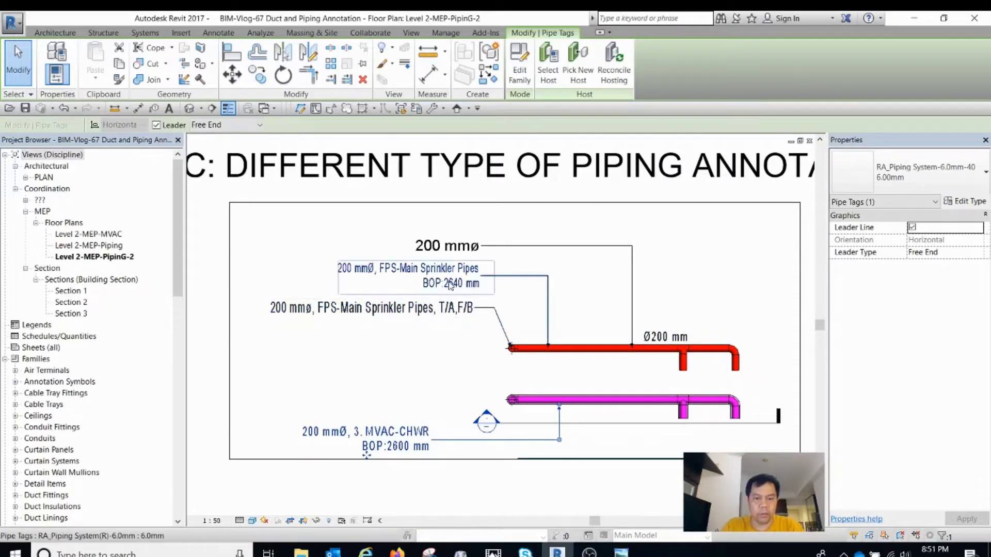
left_click(671, 341)
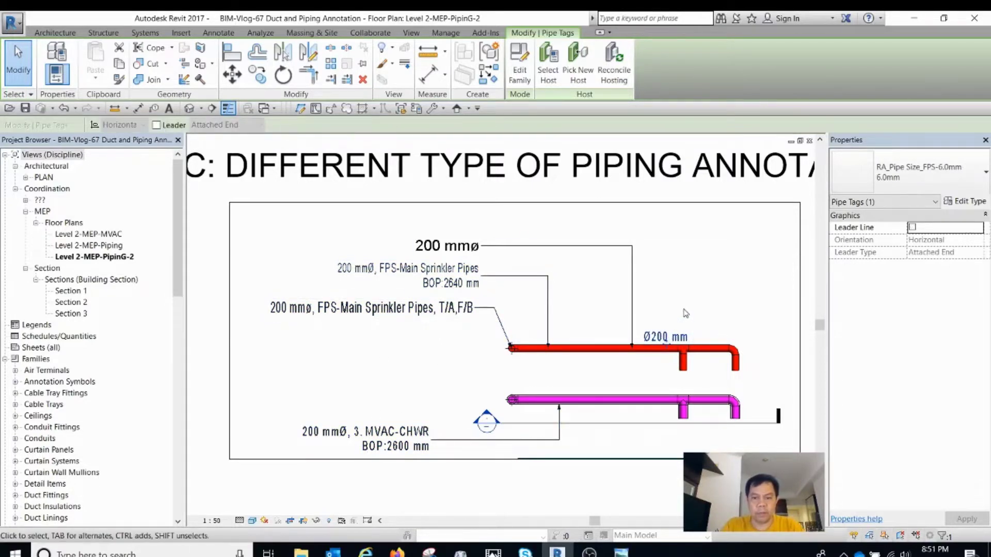
left_click(457, 274)
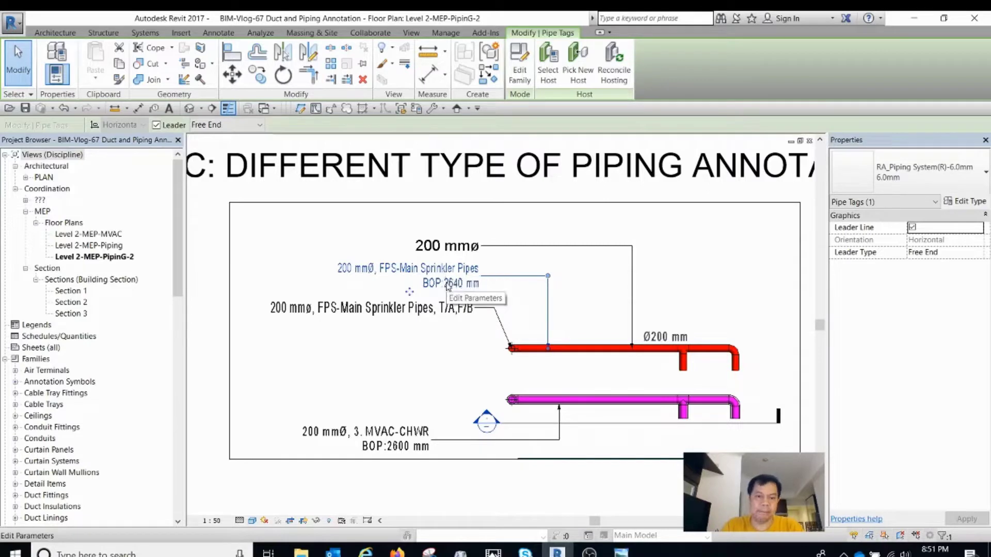
left_click(434, 316)
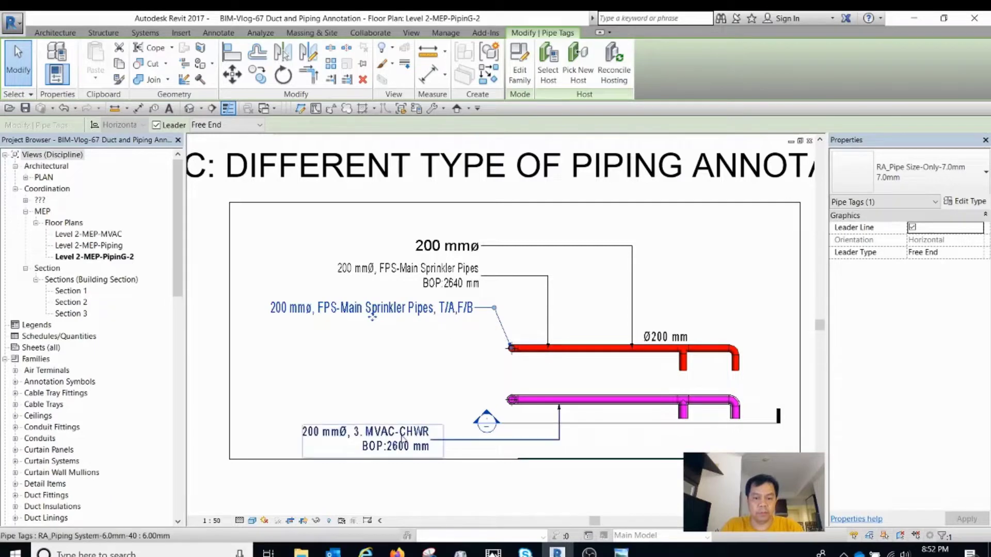
left_click(410, 441)
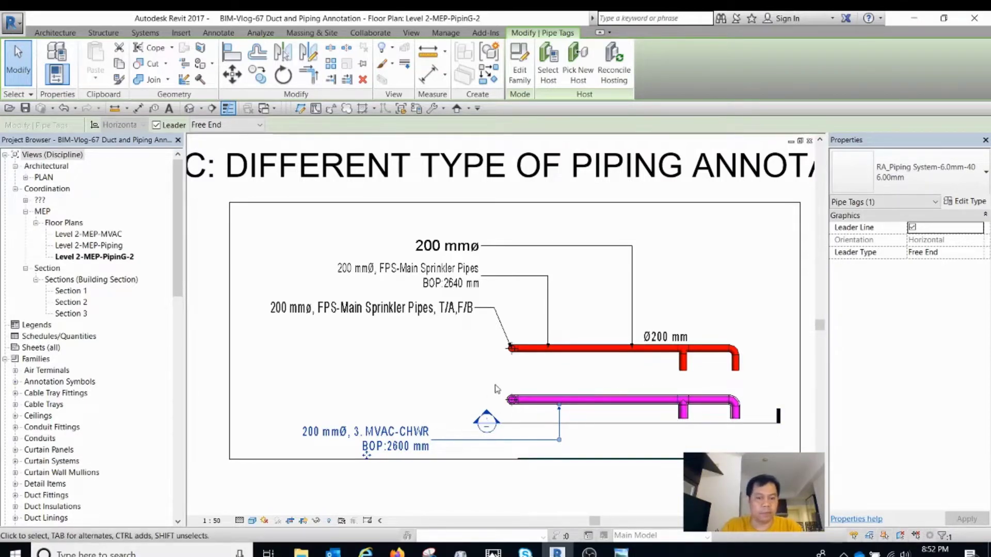
Step: Tile the open views and maximize the Level 2-MEP-Piping floor plan
key("Escape")
key("w")
key("t")
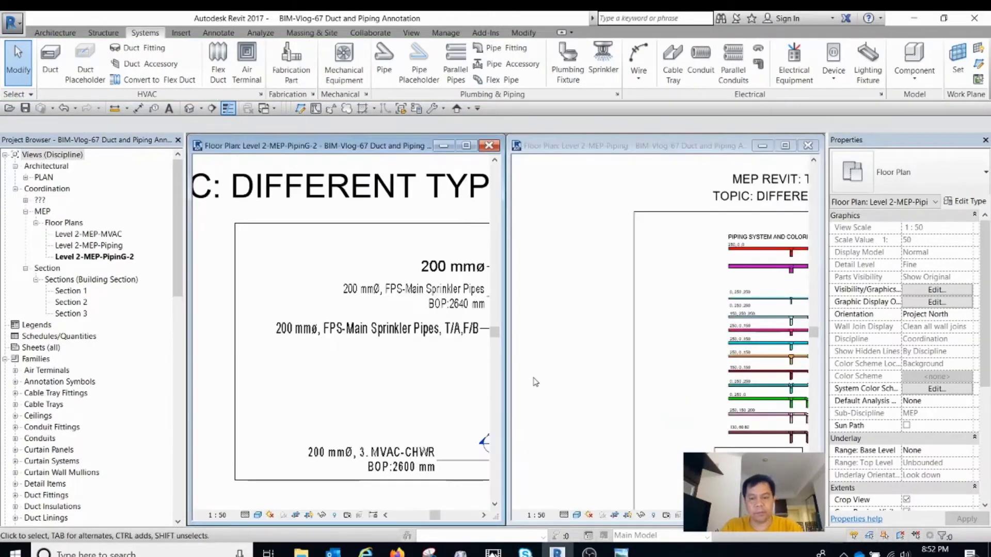
left_click(783, 148)
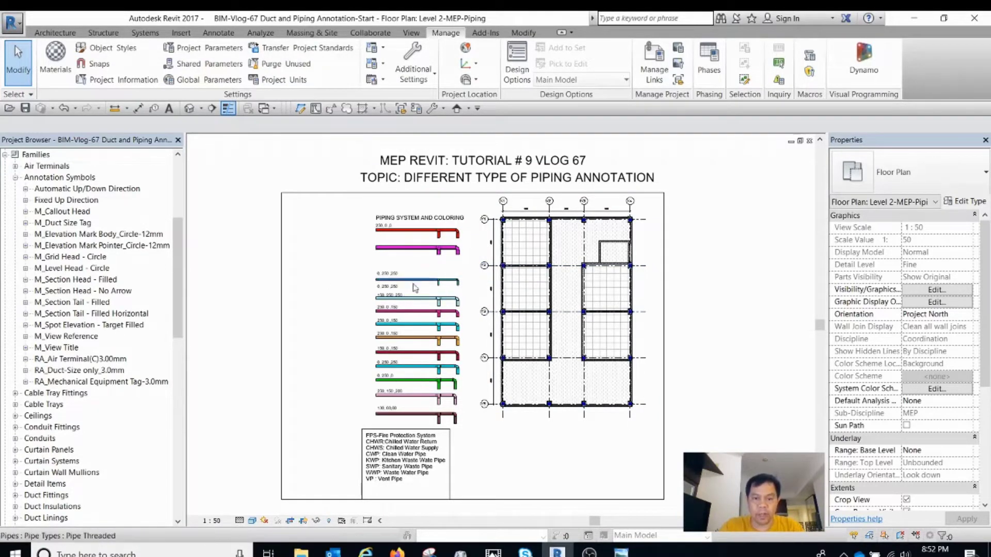
Step: Look at the Level 2-MEP-MVAC floor plan and return to Level 2-MEP-Piping to examine its pipe layout
scroll(155, 247, "up", 5)
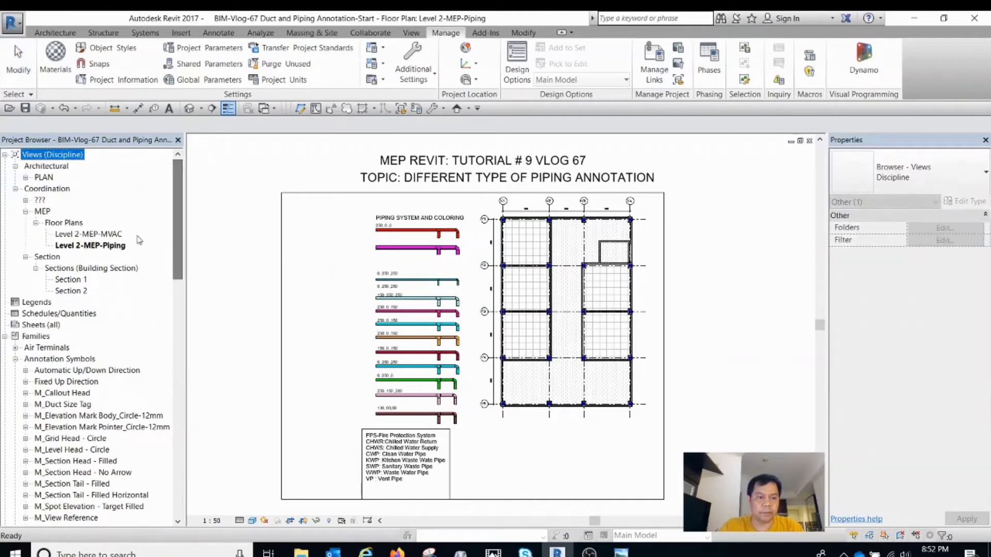
double_click(91, 234)
double_click(89, 245)
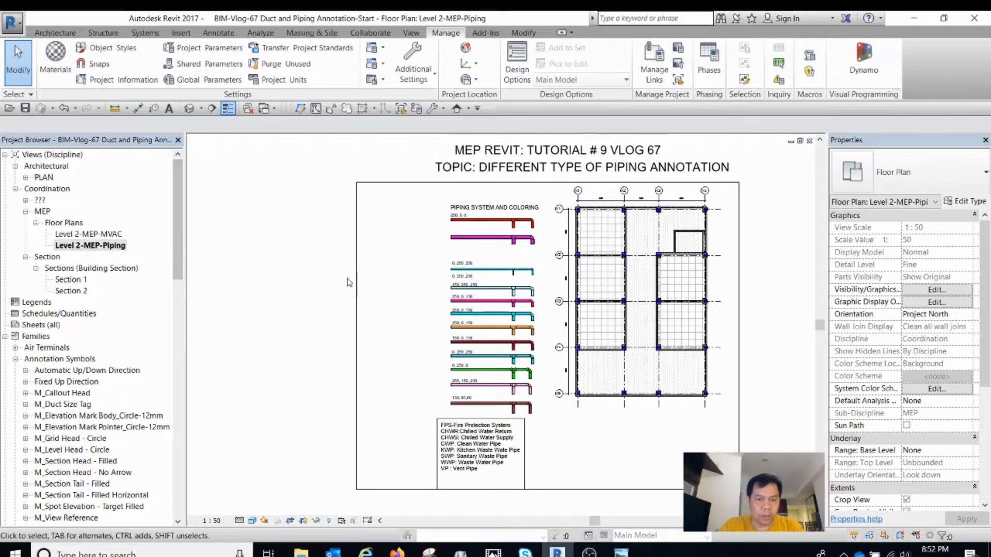
scroll(436, 287, "up", 2)
scroll(428, 288, "down", 2)
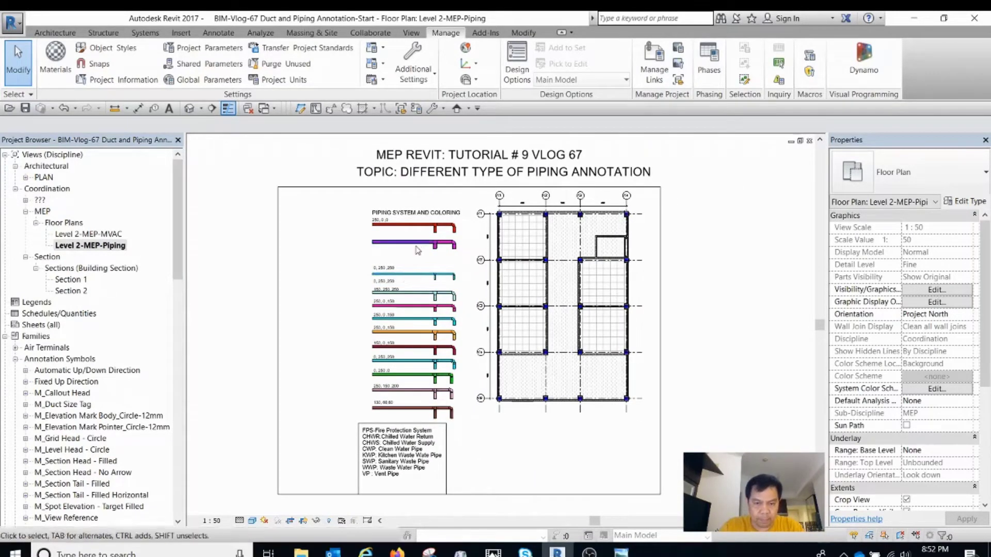
Step: Duplicate the Level 2-MEP-Piping floor plan with detailing and rename the copy as Level 2-MEP-Piping-Annotation
left_click(84, 253)
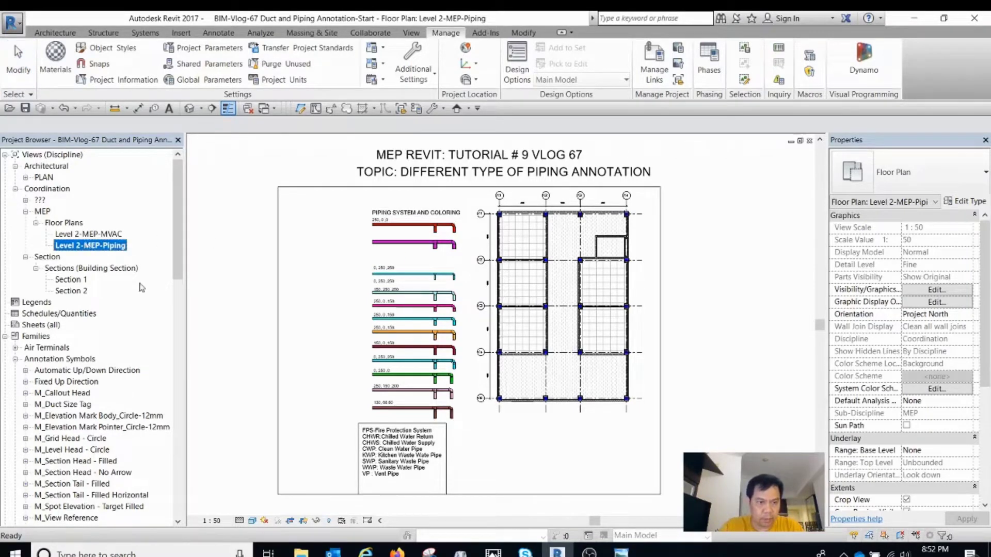
right_click(121, 252)
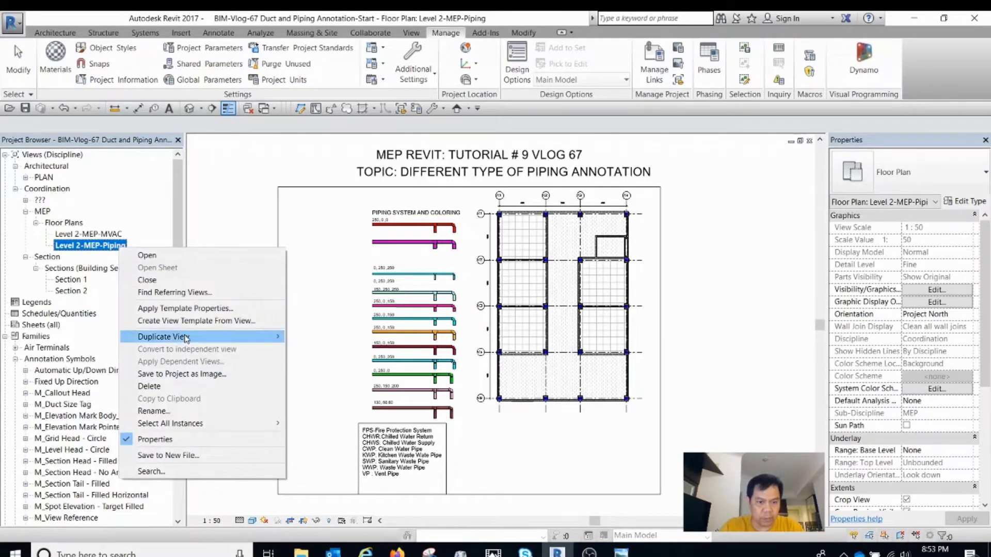
mouse_move(232, 337)
left_click(314, 350)
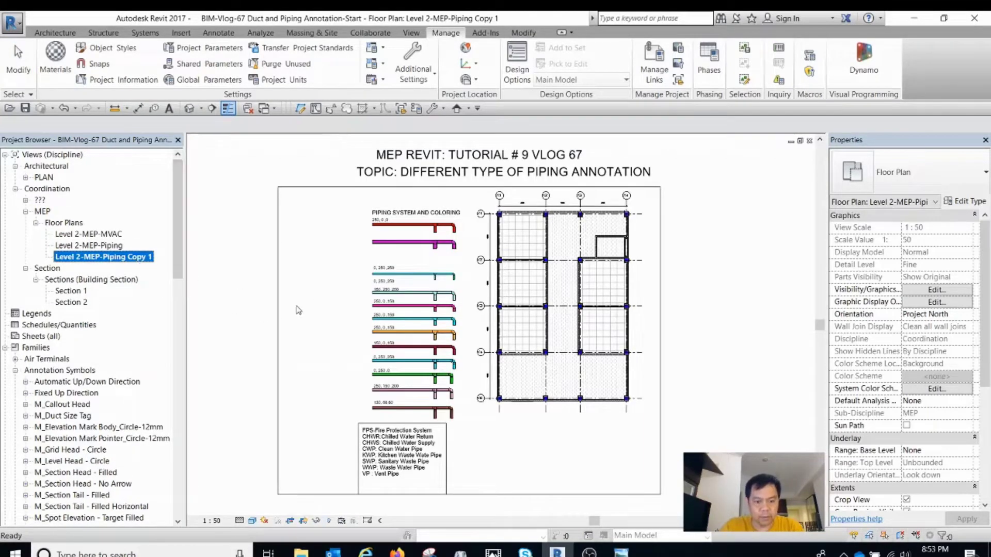
key("F2")
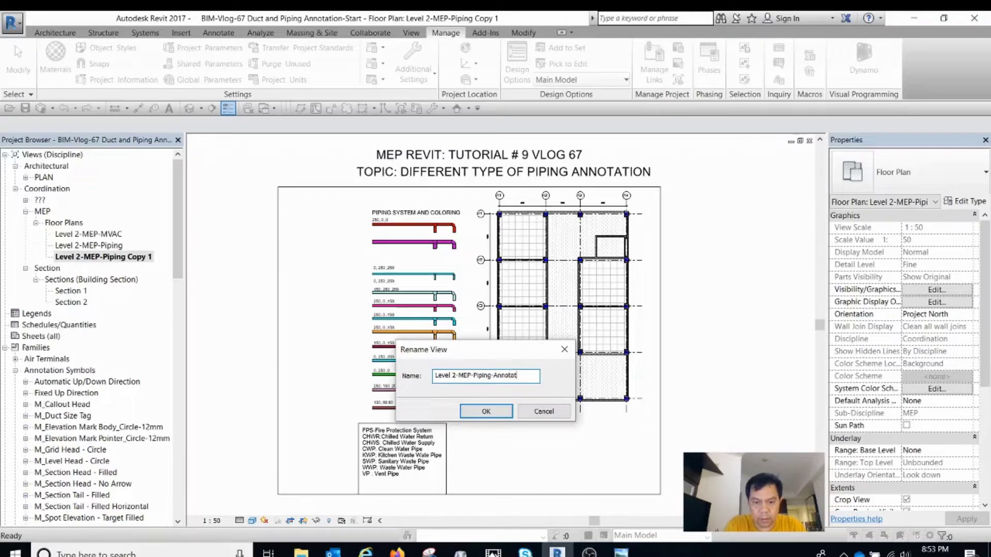
left_click(497, 412)
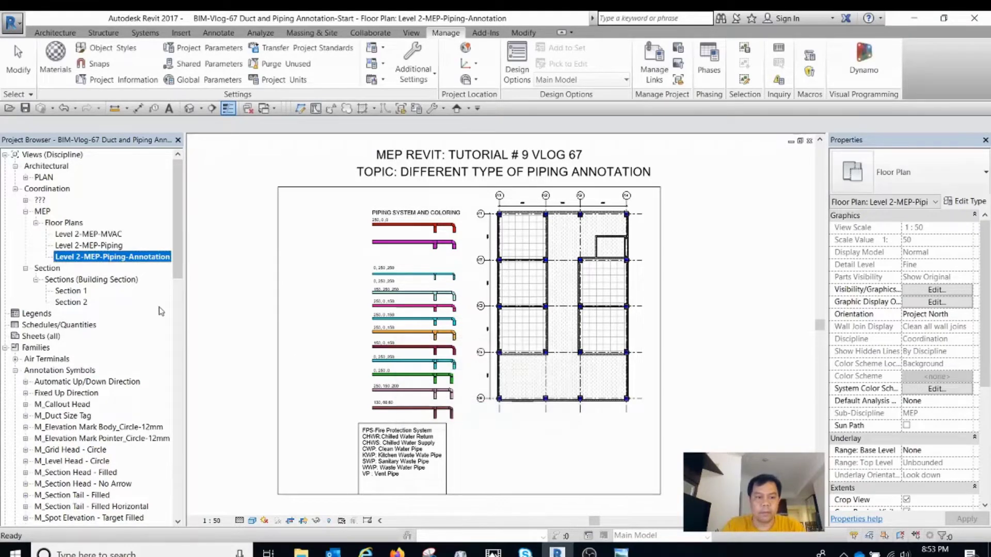
Step: Shorten the view's crop region so that its lower edge sits just below the magenta pipe
scroll(604, 284, "down", 2)
scroll(505, 248, "up", 1)
left_click(518, 356)
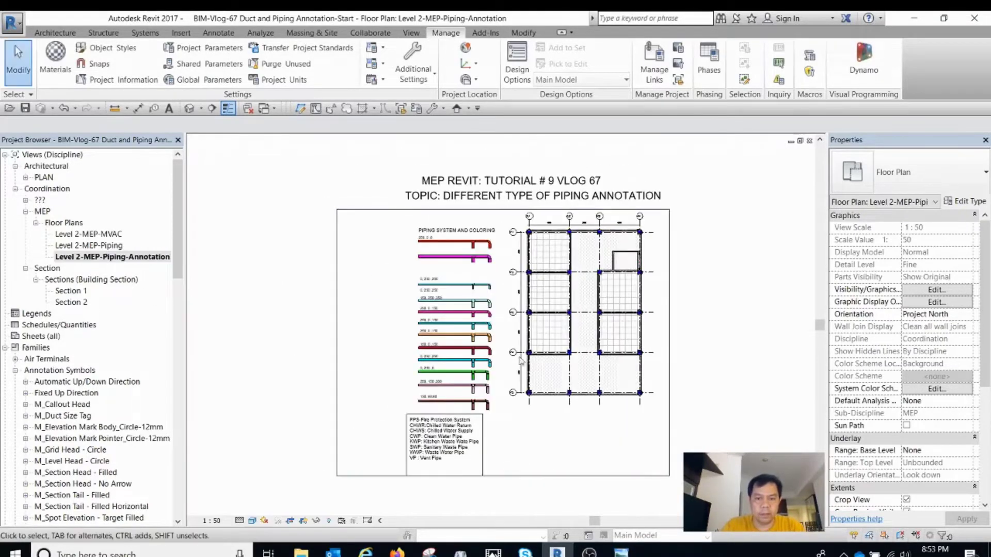
left_click(510, 475)
left_click_drag(503, 209, 519, 278)
scroll(496, 254, "up", 2)
scroll(462, 290, "down", 1)
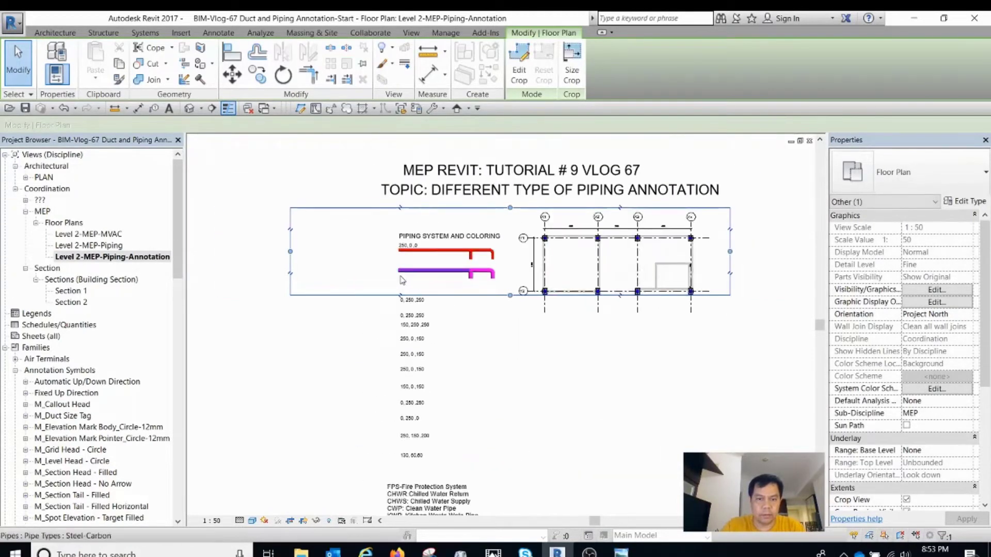
Step: Narrow the crop region around the red and magenta pipes, leaving blank space beside their open ends for annotations
left_click_drag(290, 251, 385, 257)
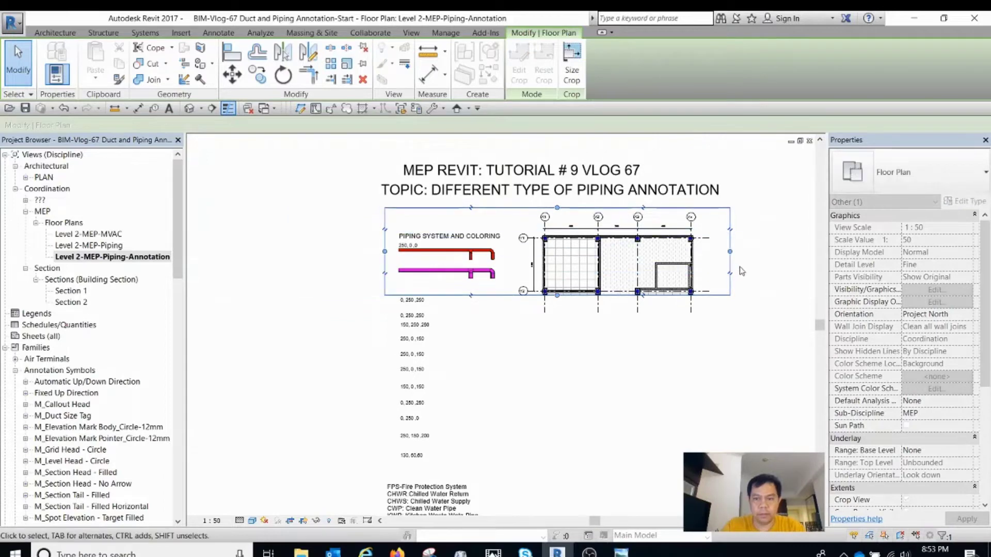
left_click_drag(730, 252, 507, 276)
middle_click_drag(454, 285, 560, 314)
scroll(480, 296, "up", 1)
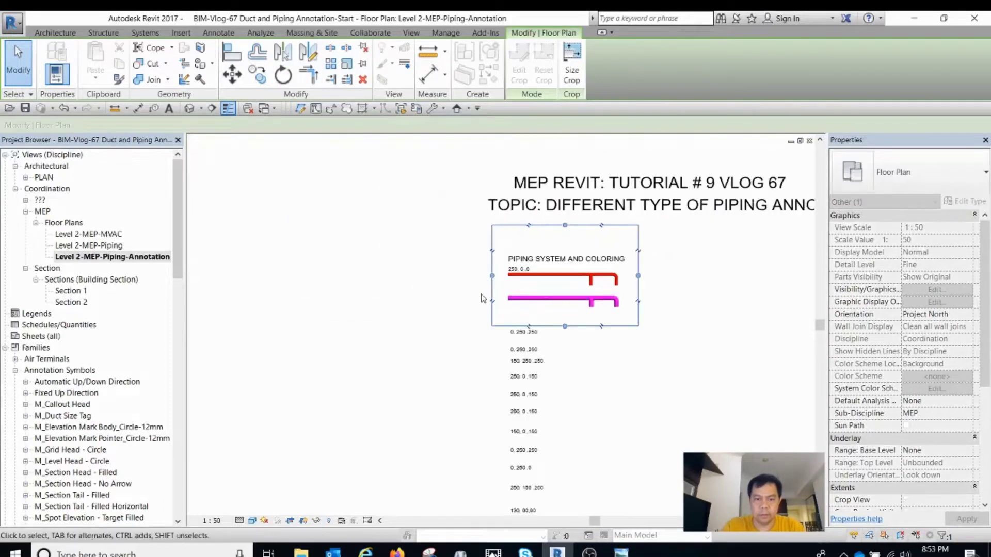
left_click_drag(491, 277, 404, 281)
middle_click_drag(496, 336, 526, 261)
scroll(526, 260, "down", 1)
left_click(522, 266)
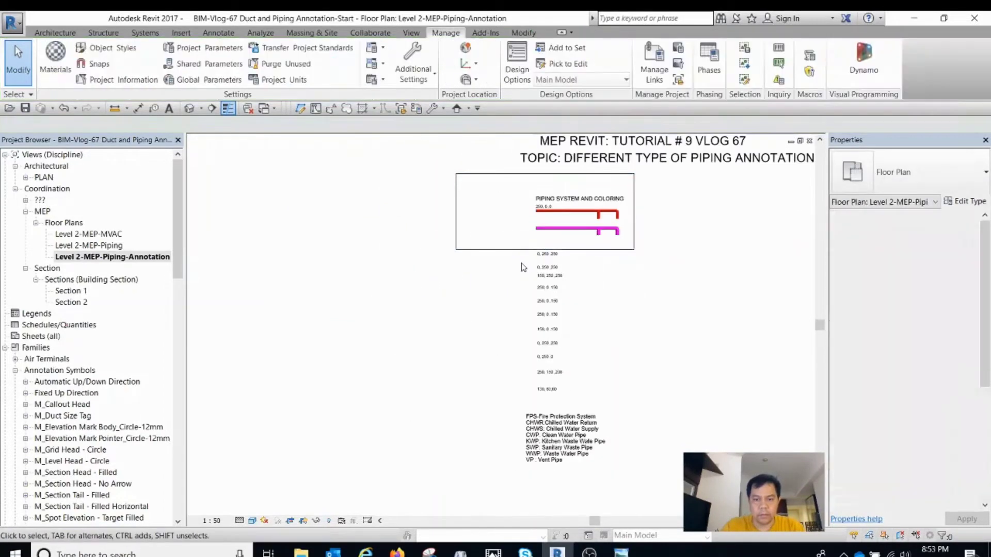
Step: Delete the colour-value labels and the pipe abbreviation legend below the crop region, and check the Level 2-MEP-Piping view
left_click_drag(505, 236, 621, 511)
key("Delete")
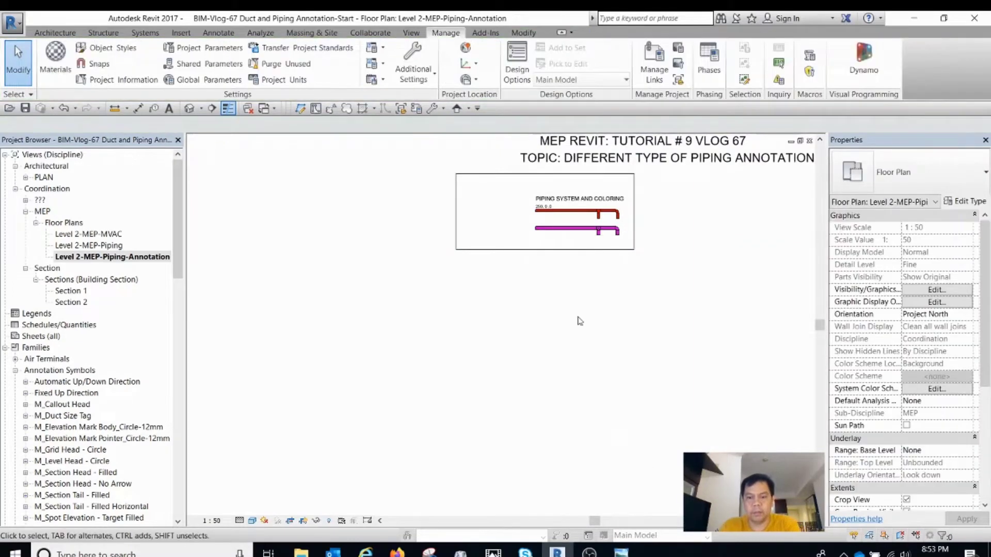
scroll(241, 284, "up", 2)
double_click(114, 246)
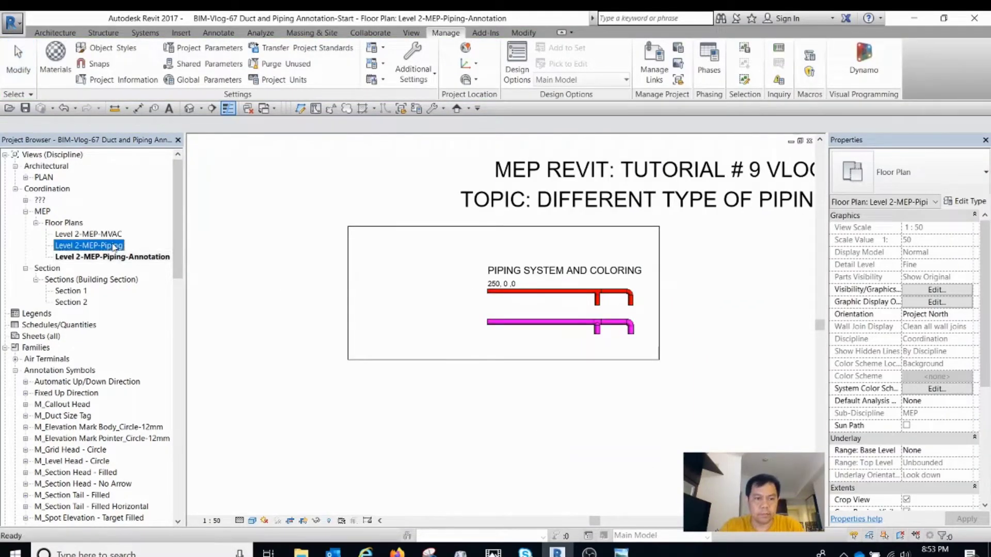
double_click(122, 257)
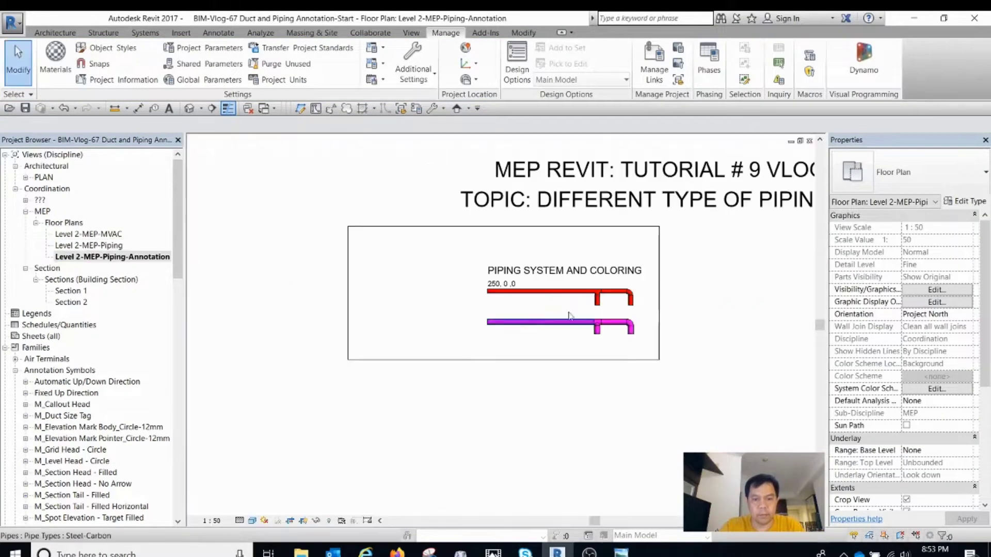
Step: Delete the "PIPING SYSTEM AND COLORING" heading and the "250, 0, 0" label, keeping the crop region's lower edge just below the magenta pipe
left_click(563, 269)
key("Delete")
middle_click_drag(562, 284, 508, 290)
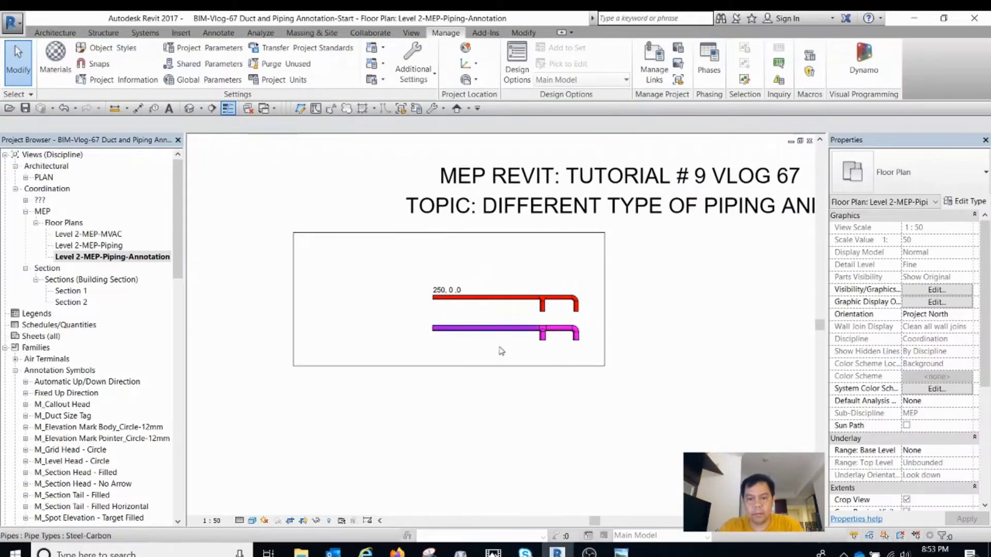
left_click(449, 366)
left_click_drag(449, 366, 445, 402)
left_click(450, 289)
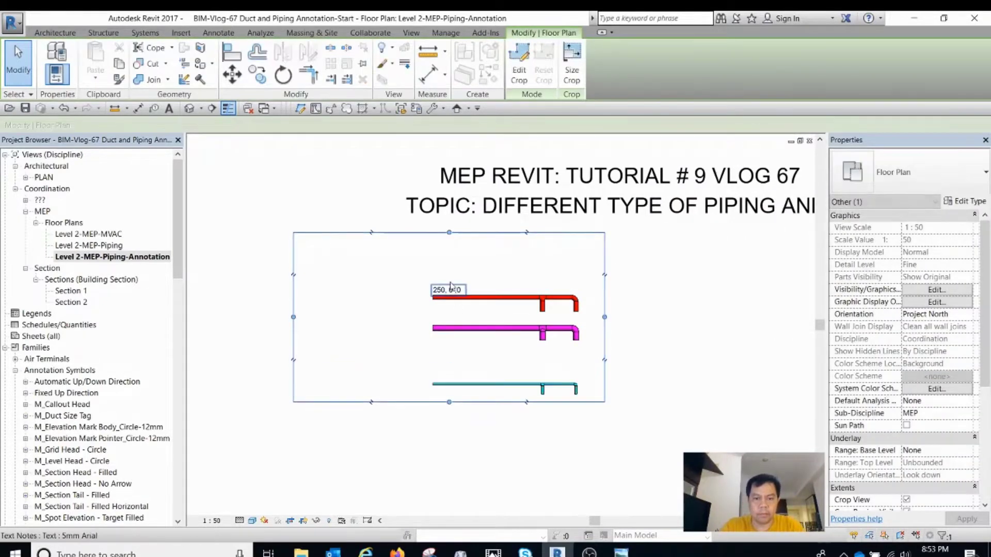
key("Delete")
left_click(449, 402)
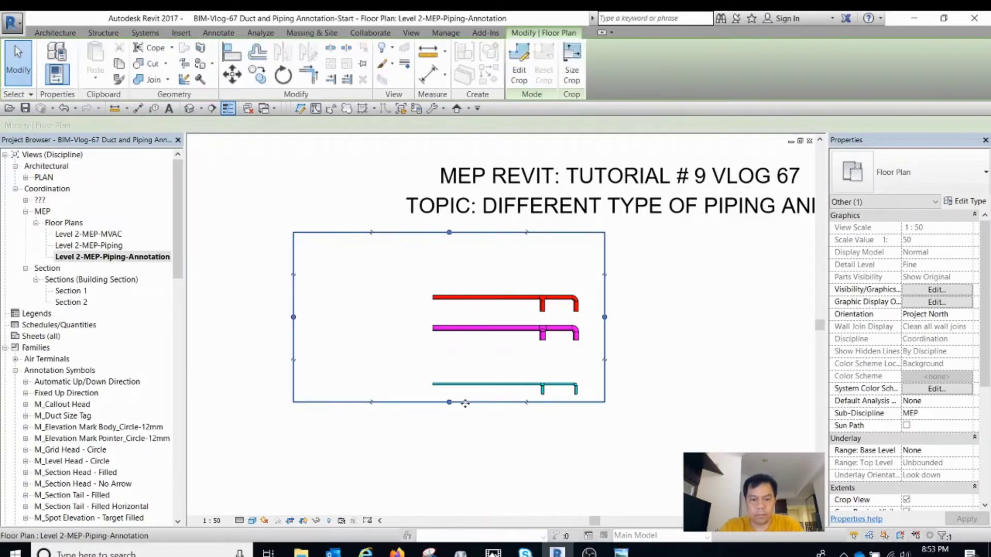
left_click_drag(449, 402, 450, 366)
scroll(511, 300, "down", 1)
Step: Move the two title text lines together so that they are centred above the crop region
left_click(566, 258)
left_click(625, 230)
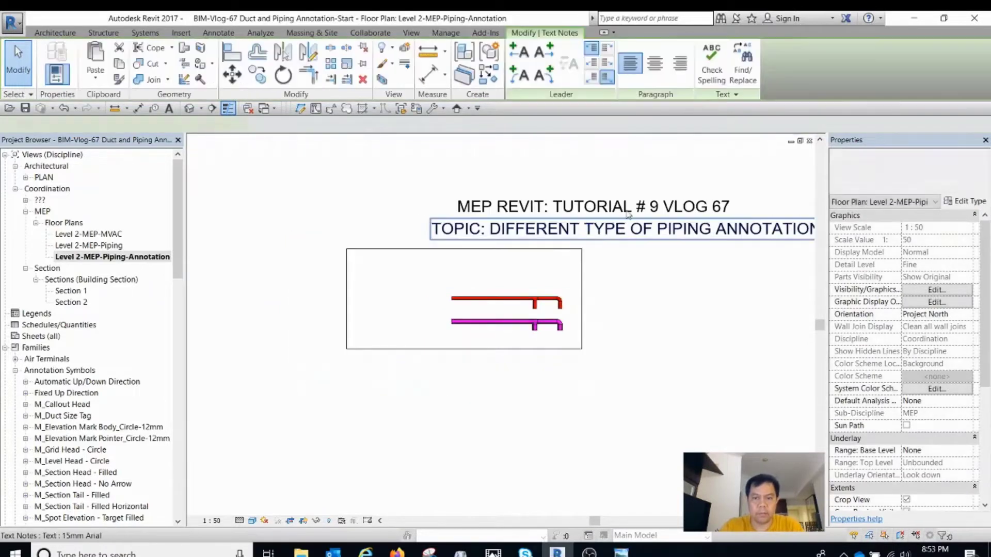
left_click(694, 187)
left_click_drag(705, 180, 655, 247)
left_click_drag(644, 208, 506, 217)
scroll(498, 344, "up", 2)
left_click(501, 342)
scroll(504, 343, "down", 2)
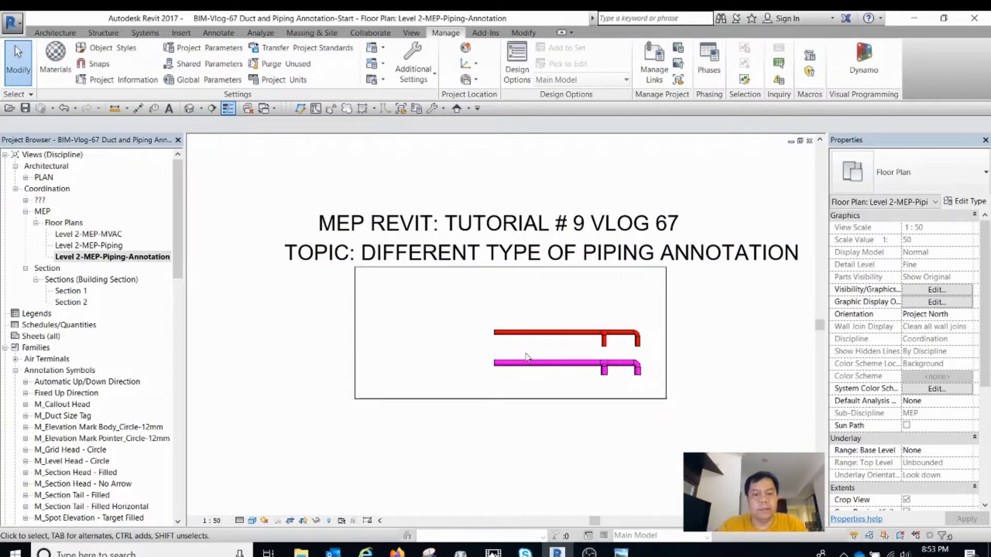
Step: Try to tag the red pipe by category, declining to load a pipe tag family
scroll(527, 347, "up", 1)
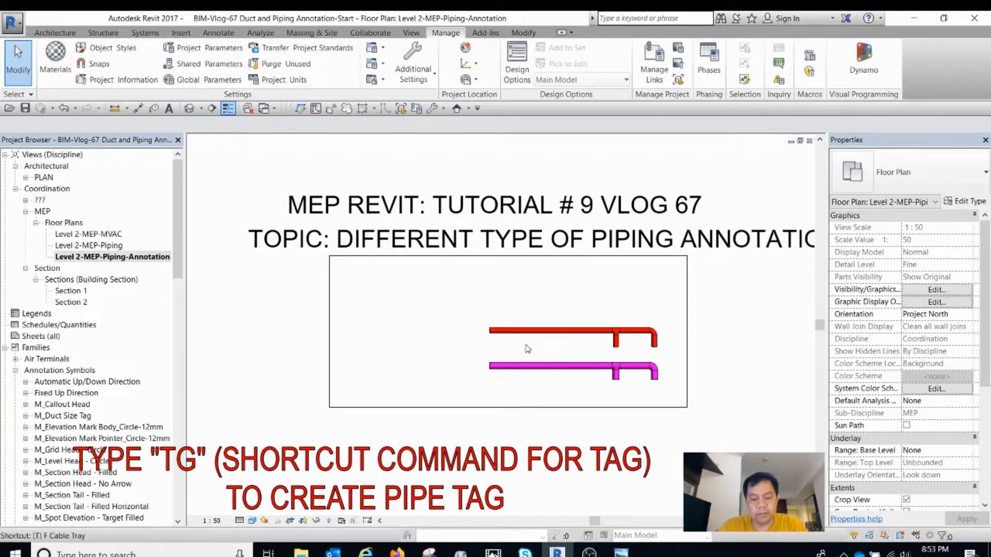
key("t")
key("g")
left_click(536, 333)
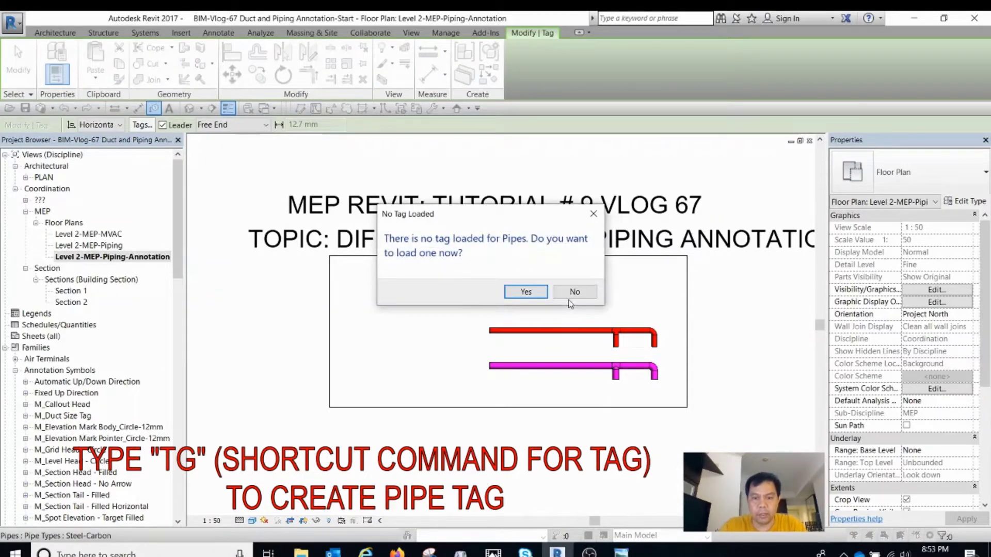
key("Escape")
key("Escape")
key("t")
key("g")
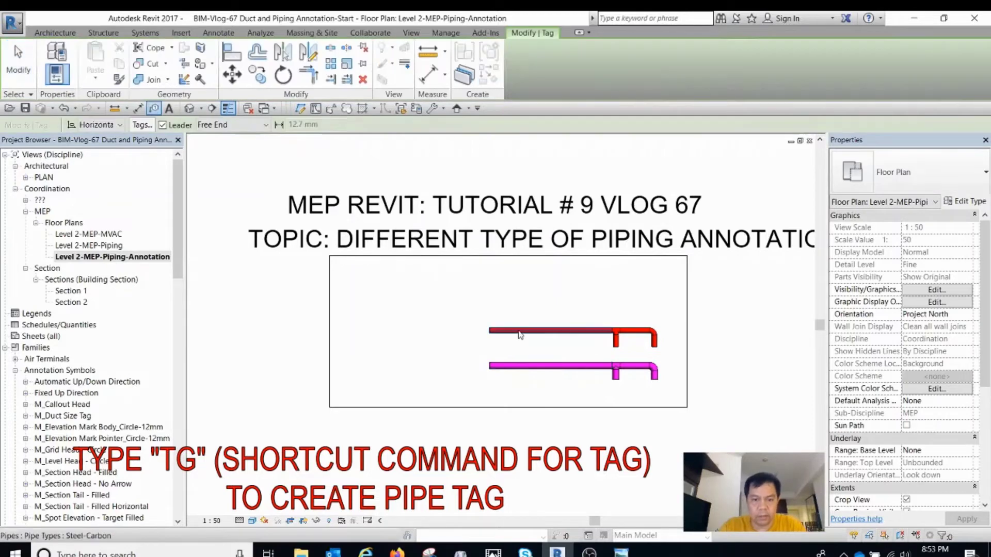
left_click(520, 334)
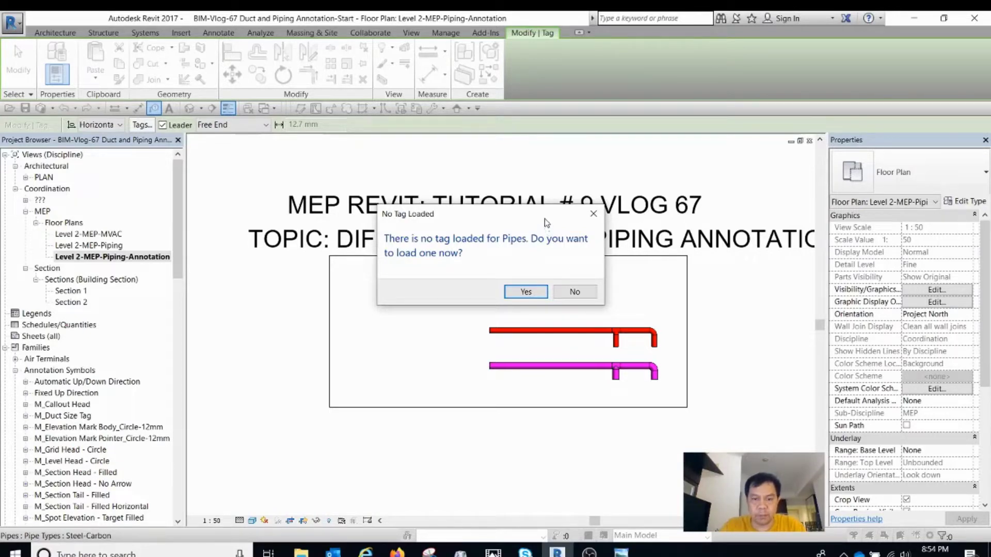
left_click(575, 292)
key("Escape")
Step: Restart tagging by category on the red pipe and accept loading a pipe tag family
key("t")
key("g")
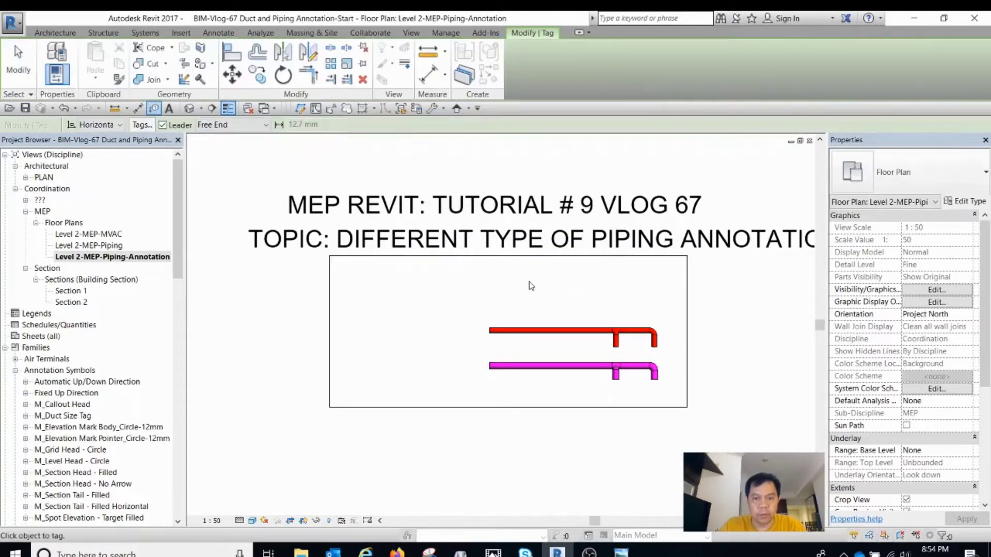
key("Escape")
key("t")
key("g")
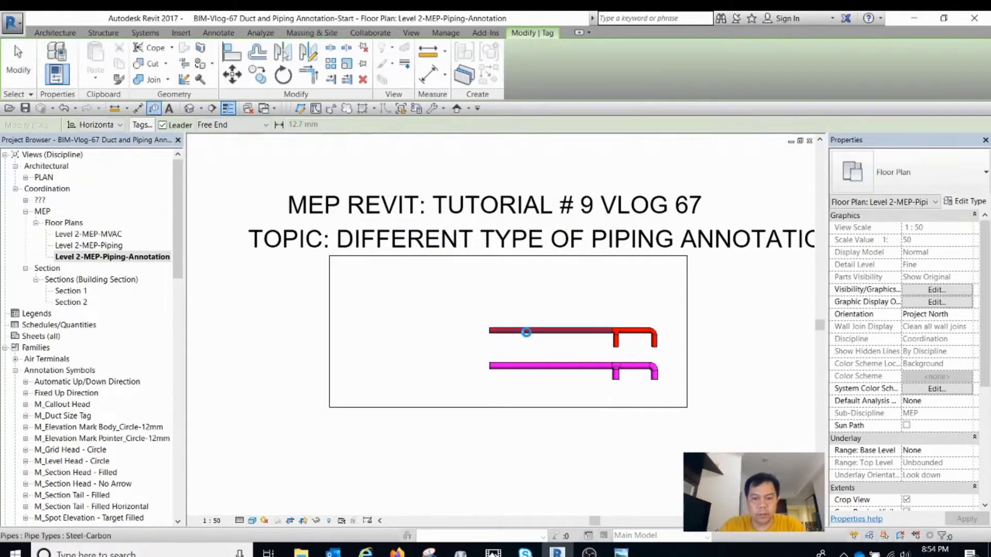
left_click(526, 331)
left_click(526, 292)
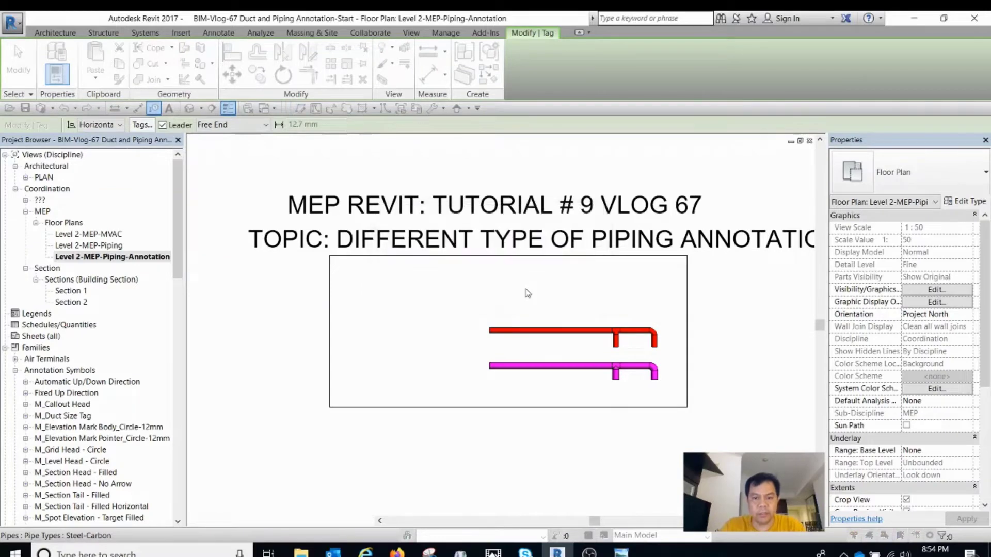
Step: Load the M_Pipe Size Tag family from the Annotations > Pipe folder of the US Metric library
left_click_drag(665, 197, 402, 88)
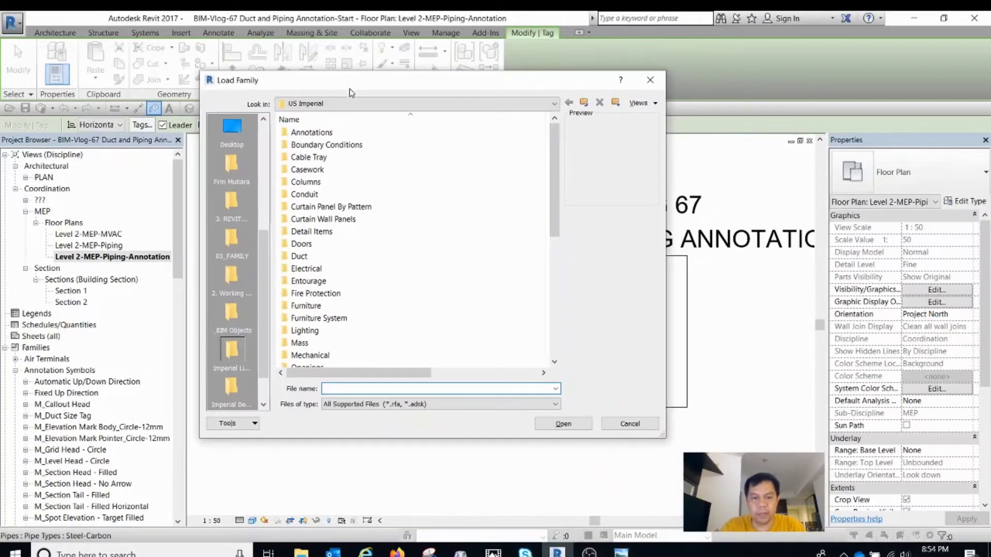
left_click(443, 102)
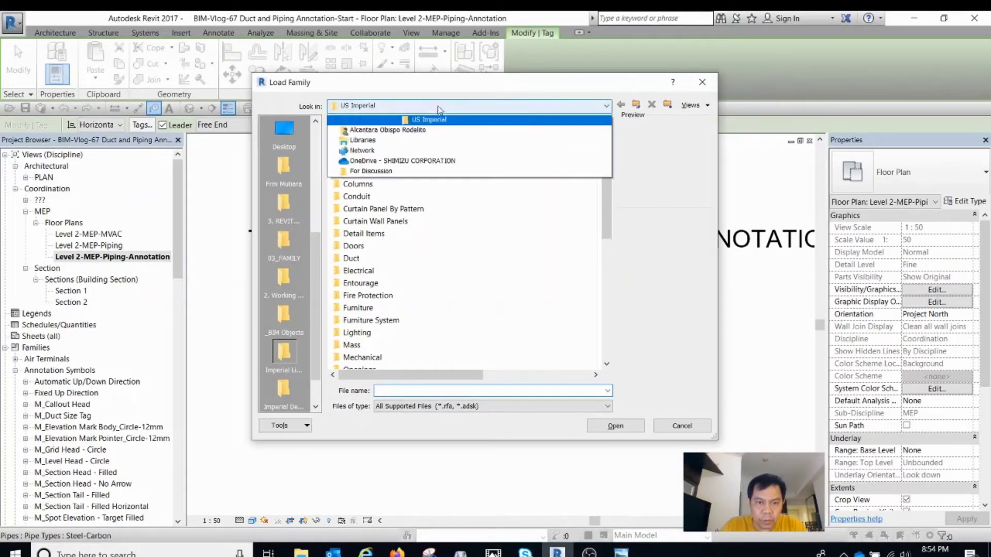
left_click(387, 183)
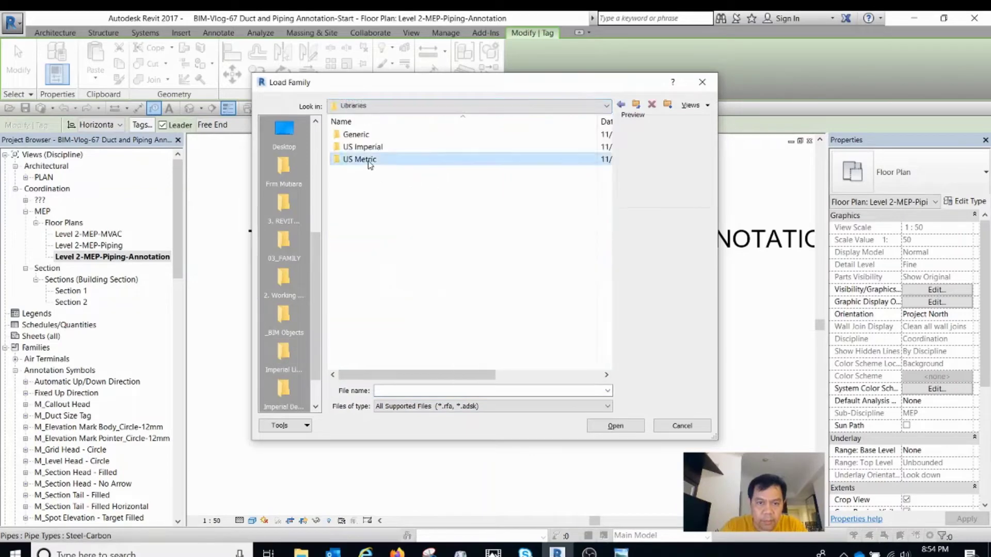
double_click(372, 160)
double_click(392, 134)
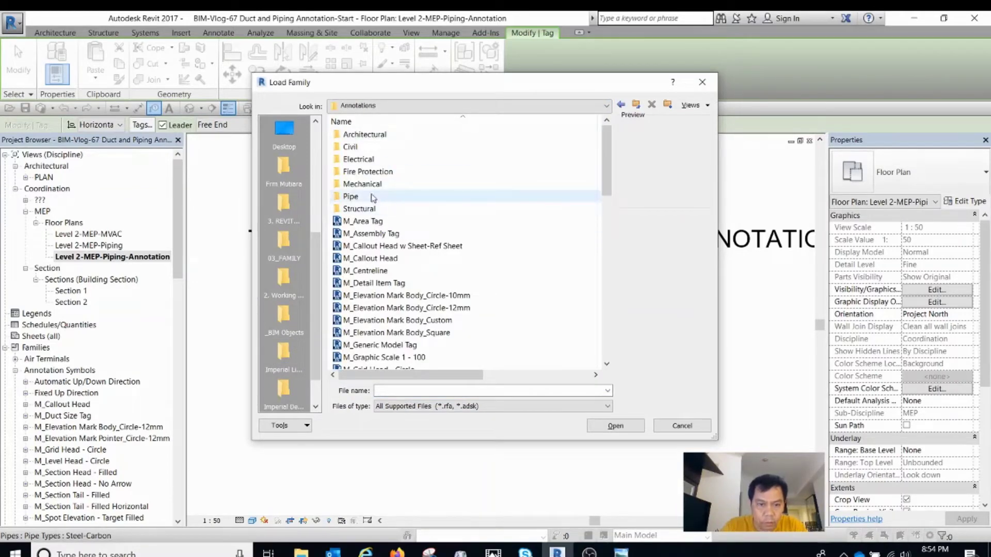
double_click(349, 201)
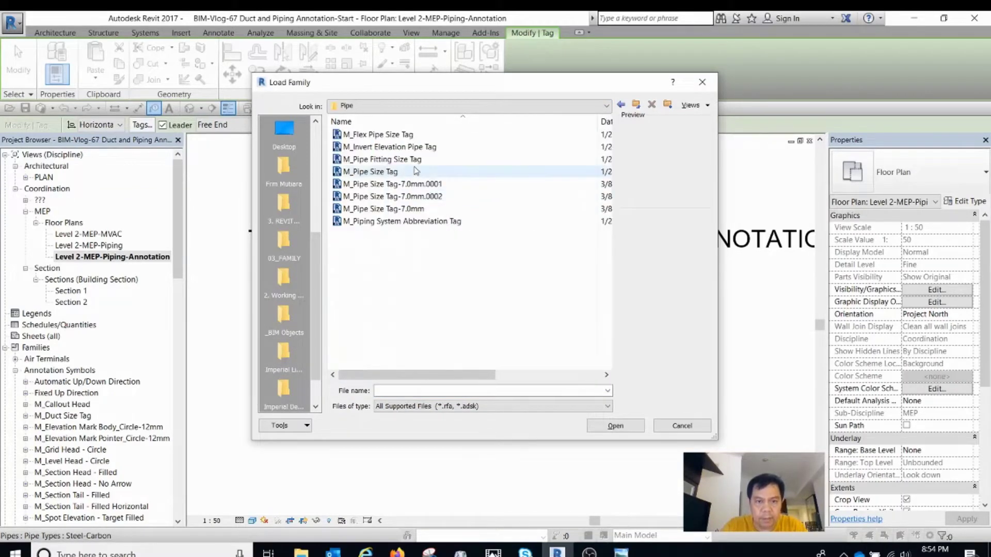
left_click(382, 174)
left_click(616, 426)
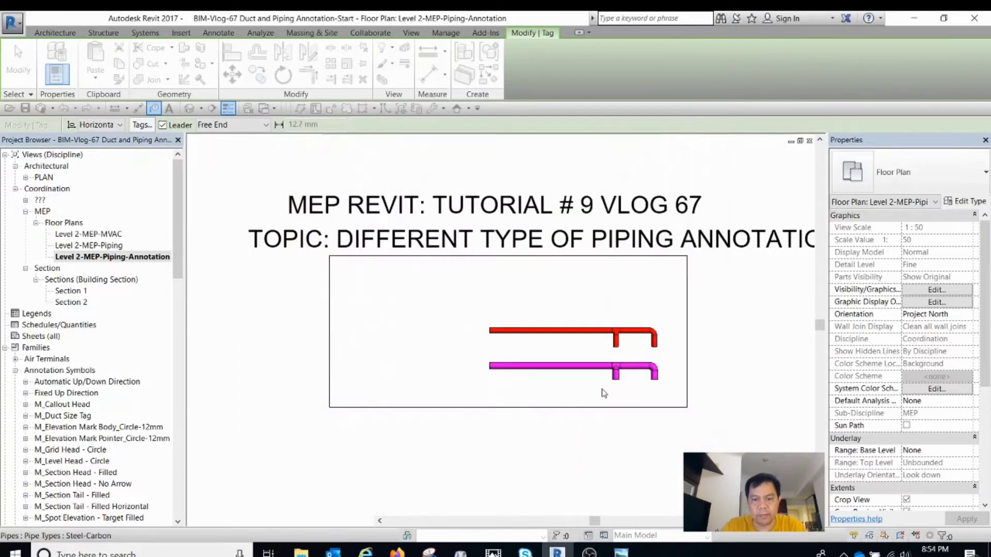
scroll(510, 335, "up", 3)
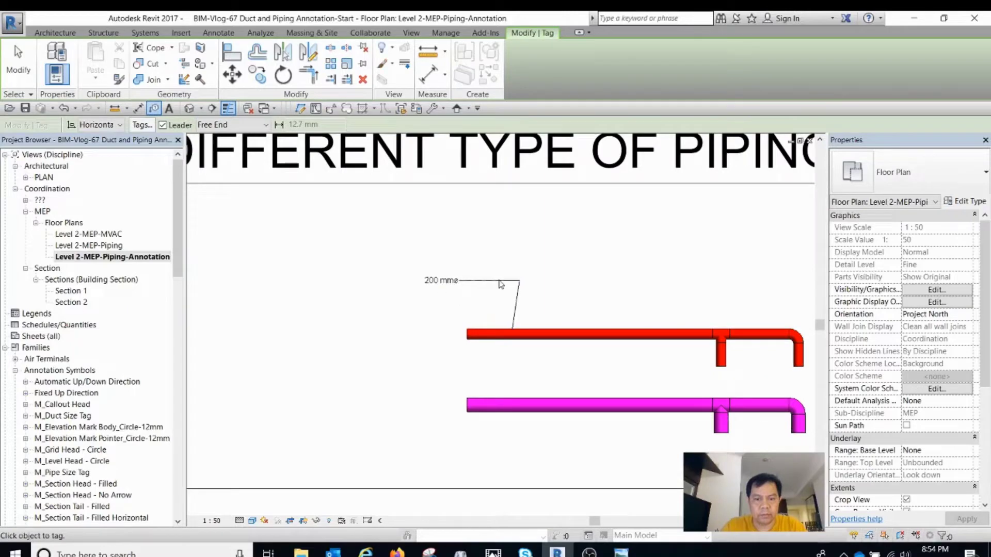
key("Escape")
key("Escape")
scroll(548, 311, "down", 2)
middle_click_drag(518, 308, 552, 292)
scroll(552, 292, "up", 1)
scroll(552, 292, "down", 1)
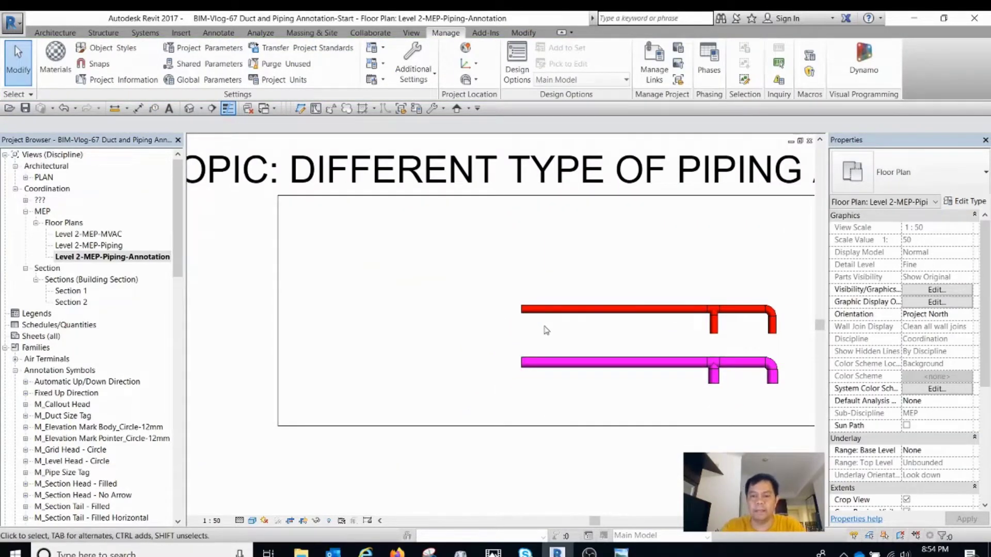
scroll(547, 331, "up", 1)
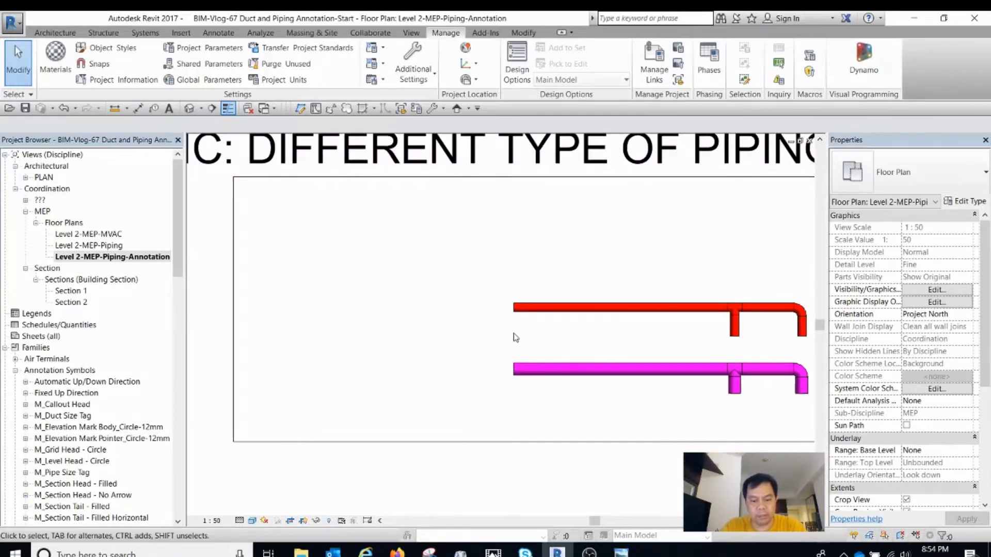
Step: Tag the red pipe by category, placing the size tag above and to the left of the pipe with a bent leader
key("t")
key("g")
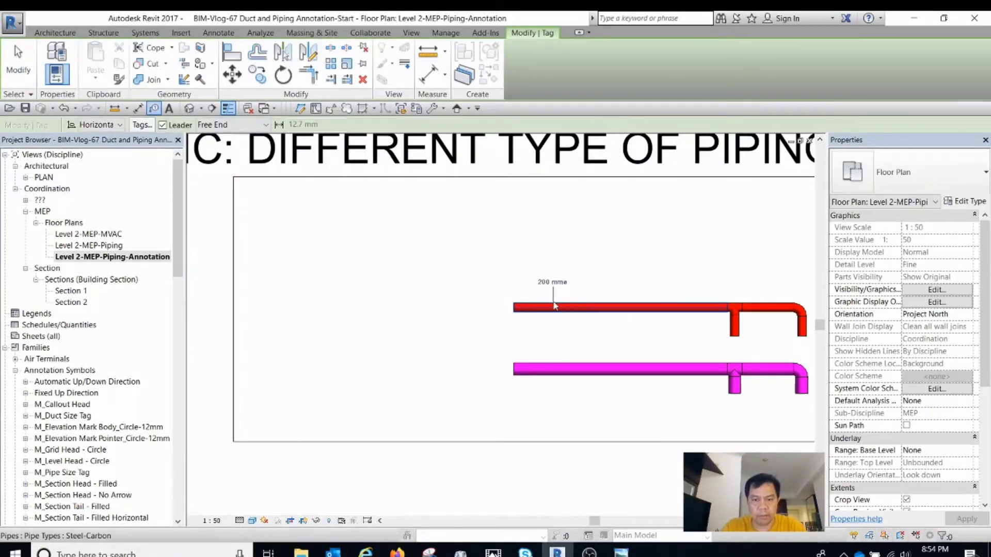
left_click(553, 305)
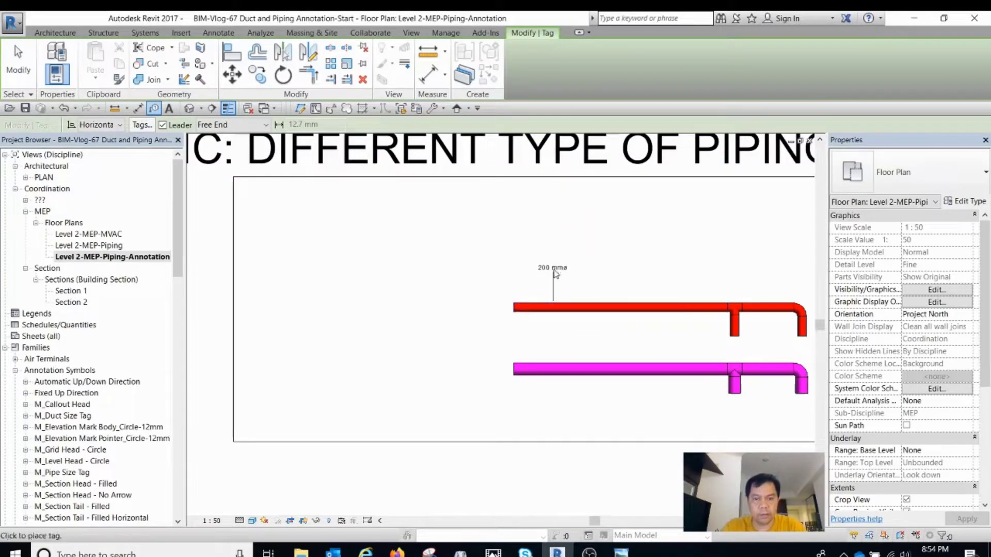
left_click(492, 258)
key("Escape")
Step: Select the new size tag on the red pipe and check its tag type
scroll(493, 260, "up", 3)
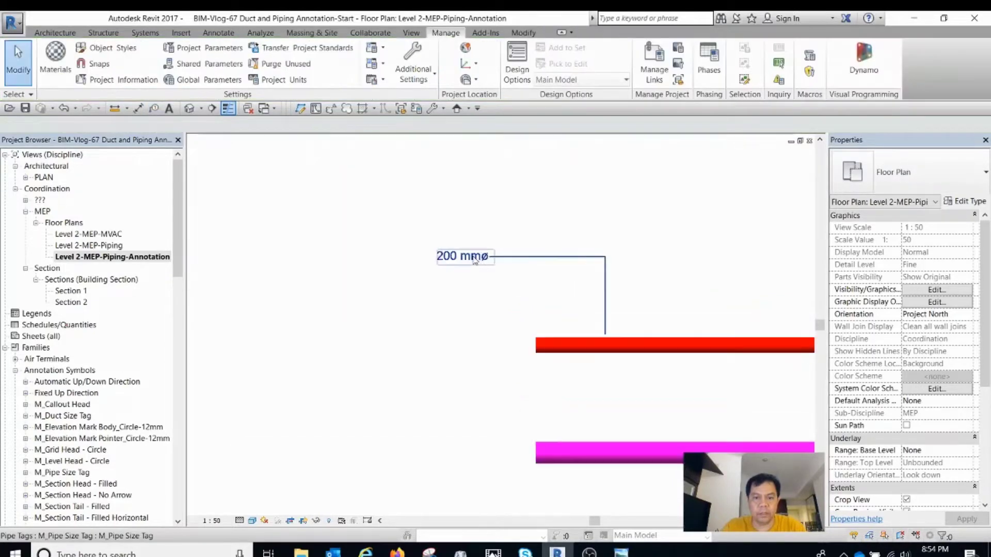
left_click(602, 254)
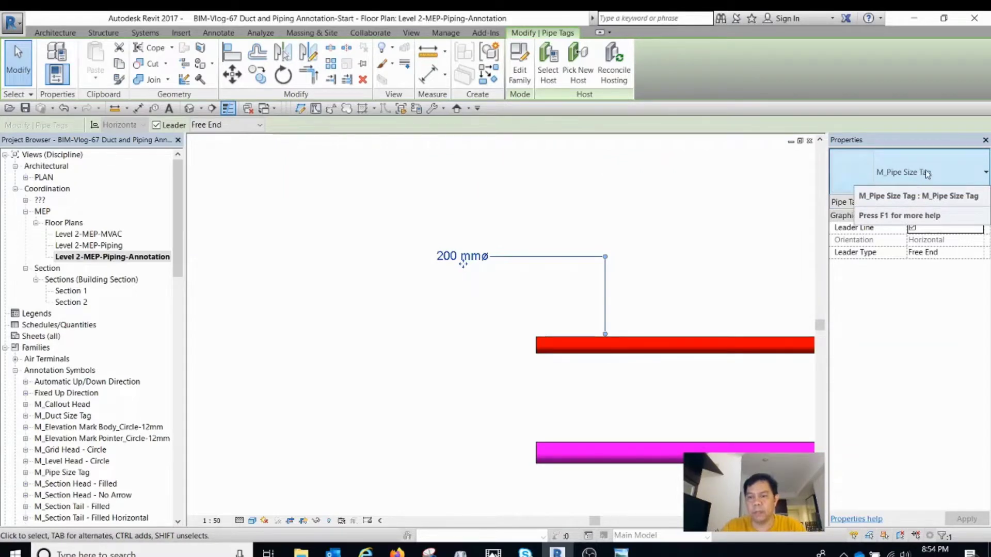
scroll(553, 276, "up", 1)
left_click(553, 277)
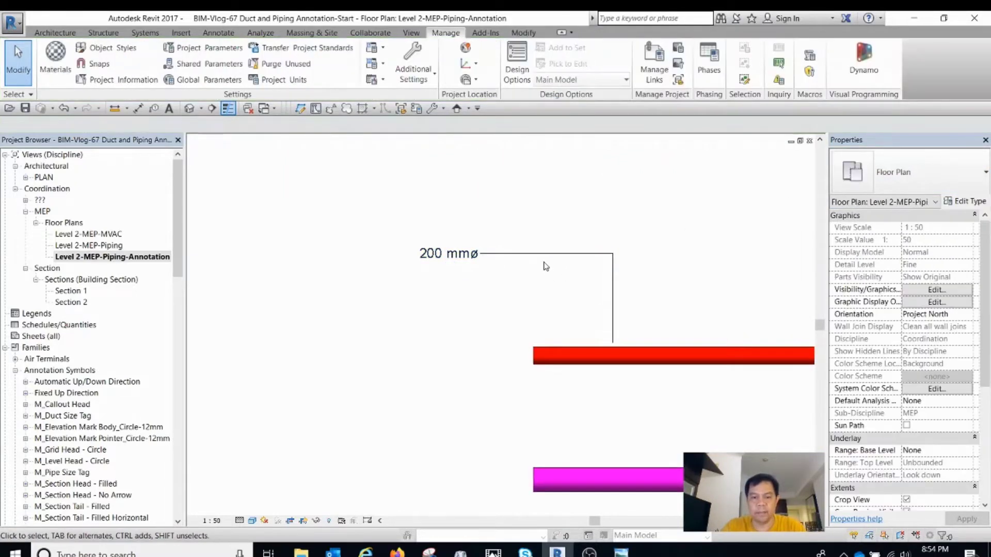
Step: Tile the open views and examine the type of the two-line sprinkler pipe tag in the Level 2-MEP-PipinG-2 view
scroll(552, 258, "down", 2)
scroll(535, 264, "down", 2)
key("w")
key("t")
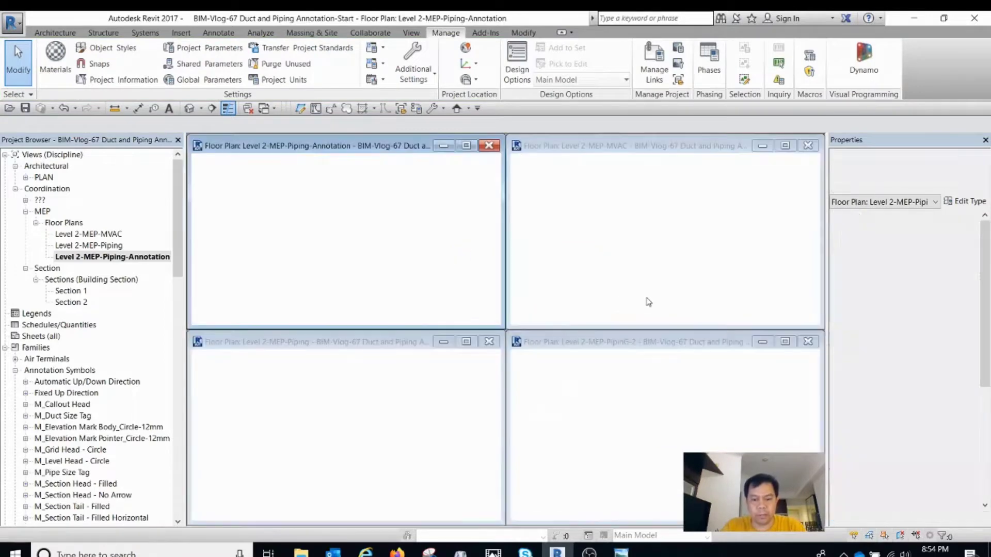
left_click(381, 440)
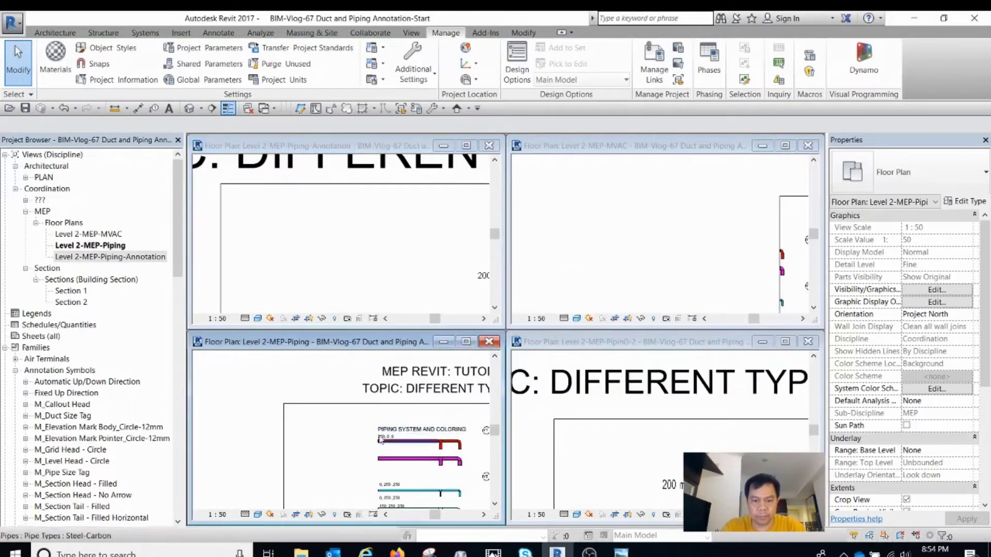
left_click(782, 343)
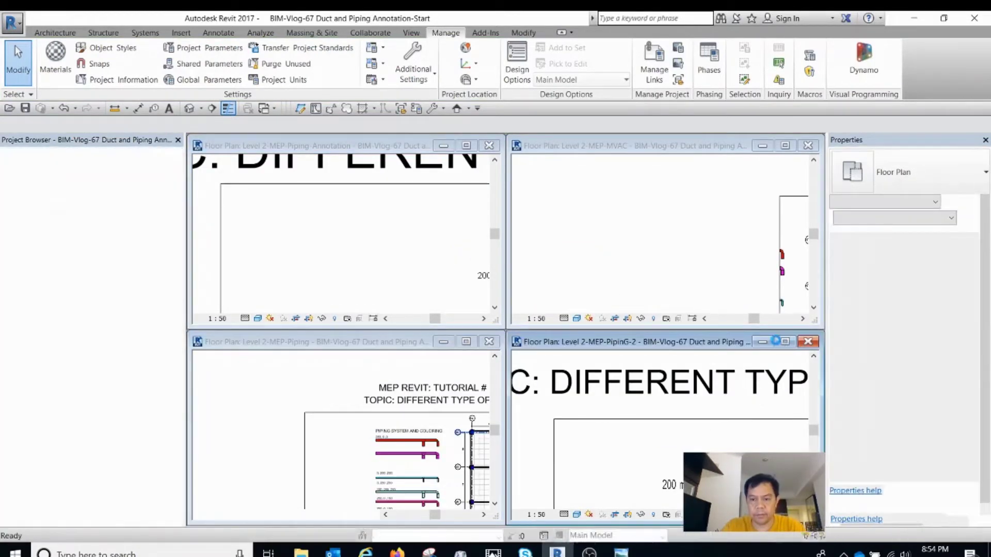
scroll(439, 284, "up", 3)
left_click(434, 276)
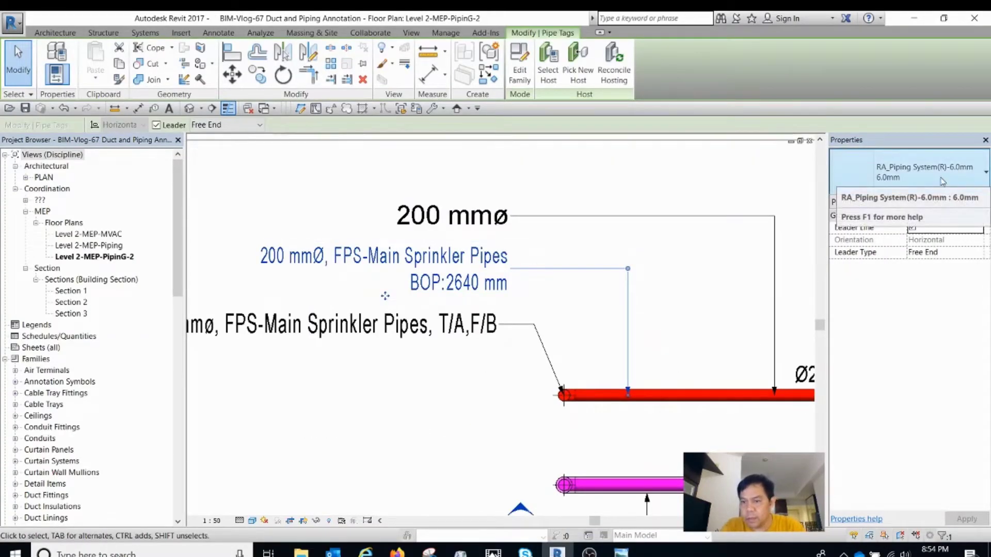
Step: Deselect the reference tag, tile the views again and return to a maximized Level 2-MEP-Piping-Annotation view
key("Escape")
key("w")
key("t")
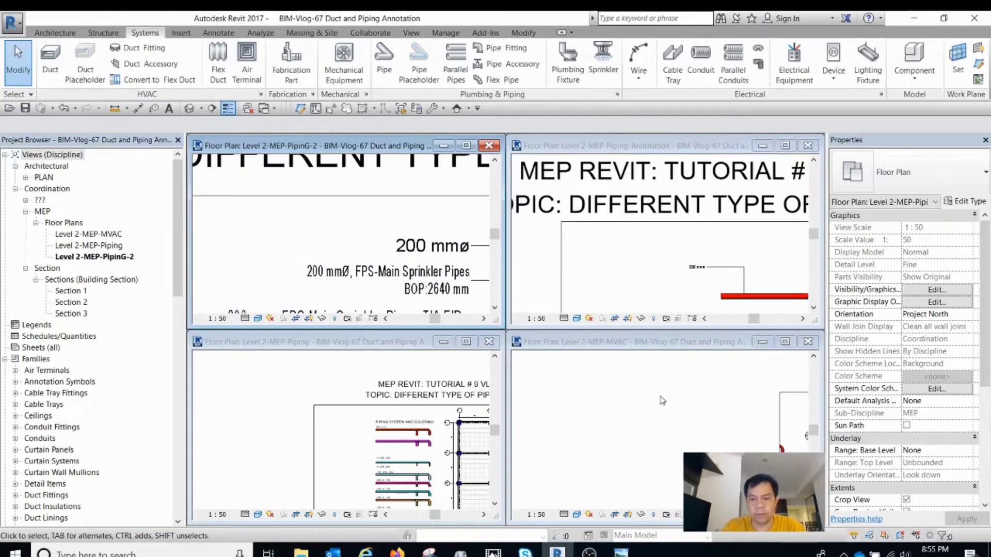
left_click(614, 419)
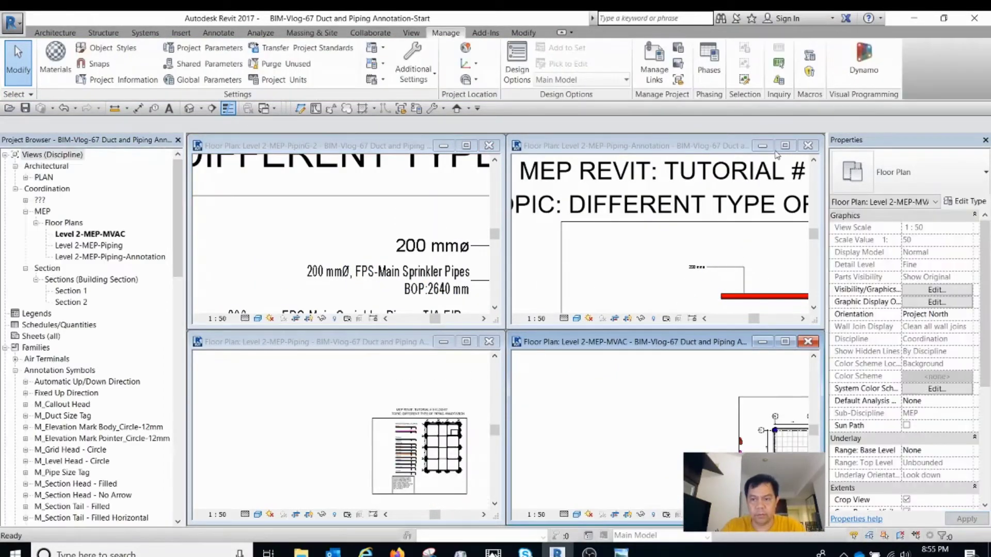
scroll(516, 284, "up", 2)
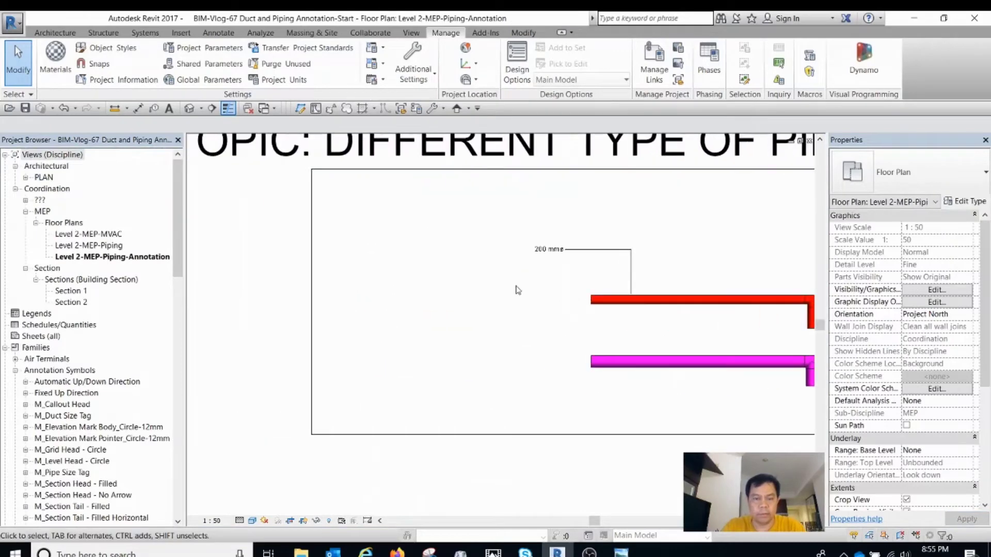
left_click(549, 251)
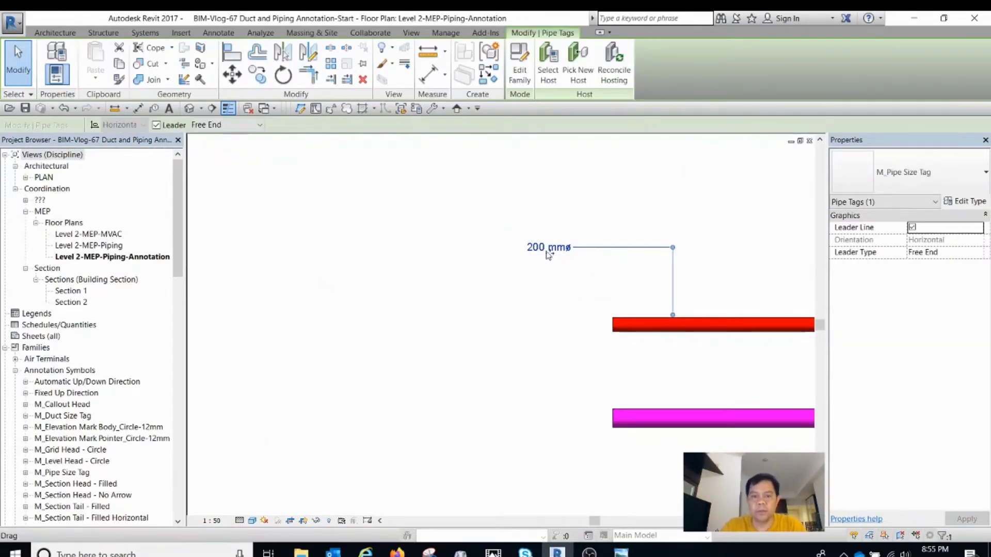
scroll(549, 253, "up", 2)
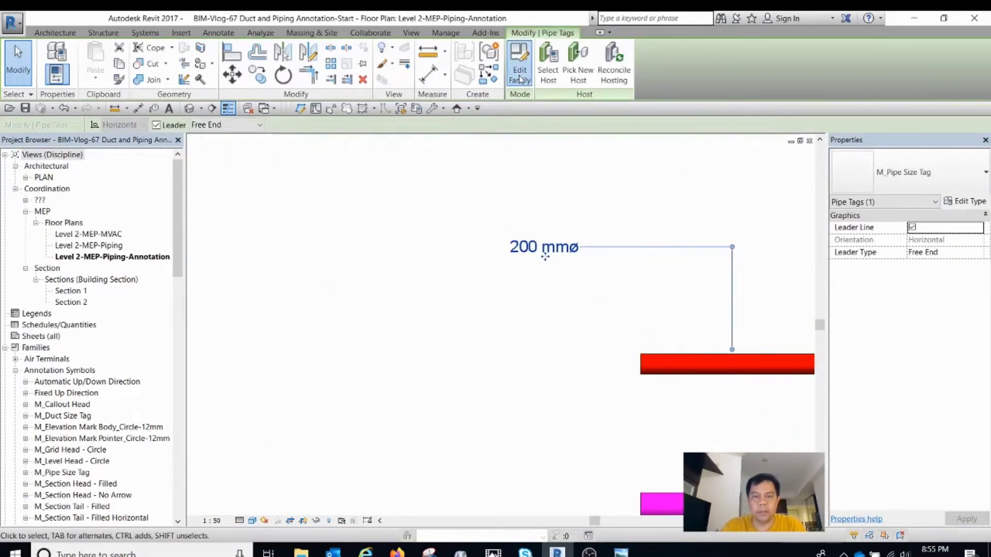
left_click(519, 78)
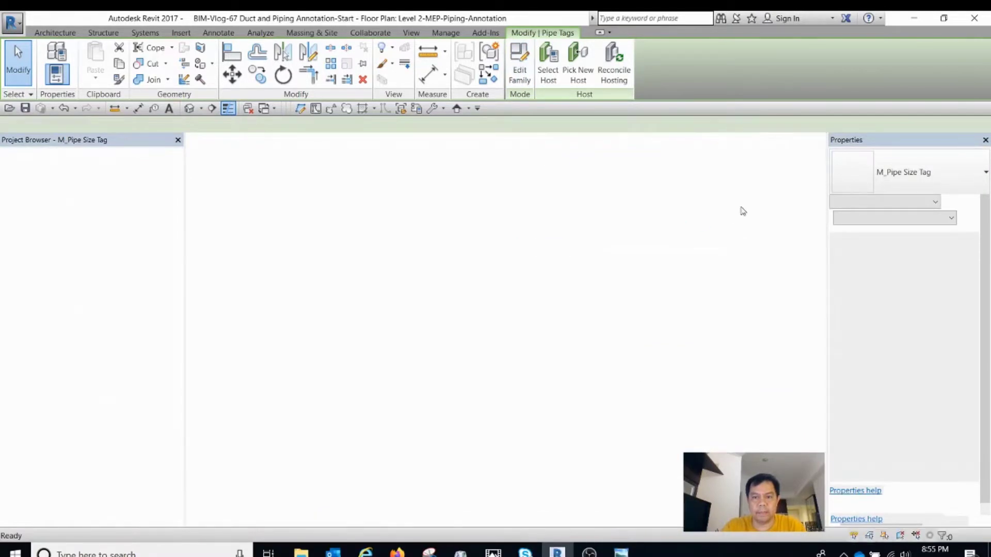
left_click(809, 141)
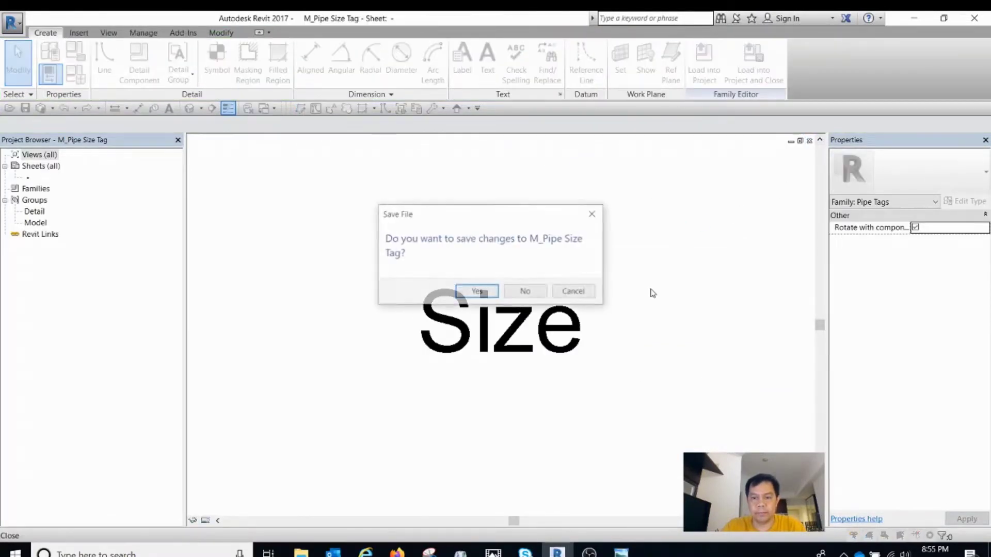
left_click(536, 296)
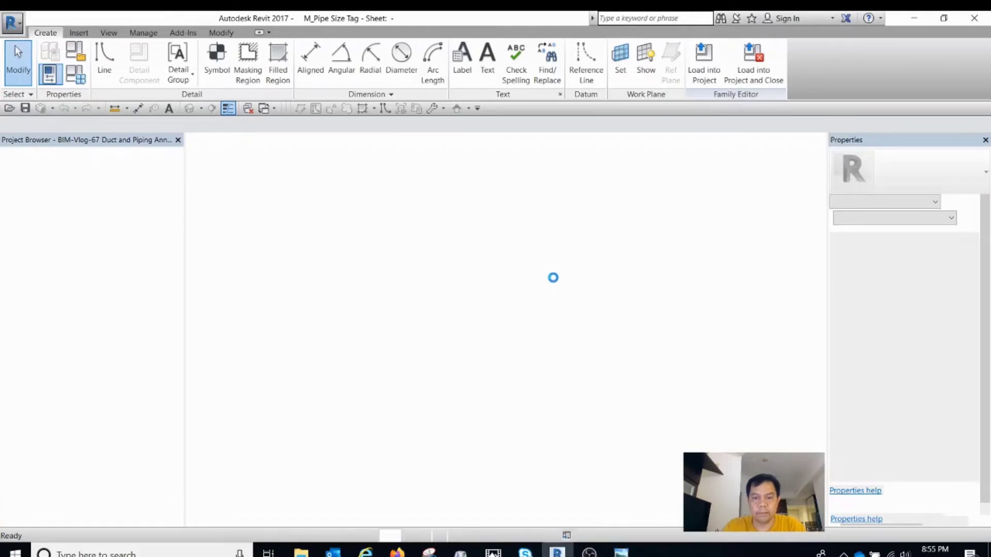
scroll(565, 266, "down", 3)
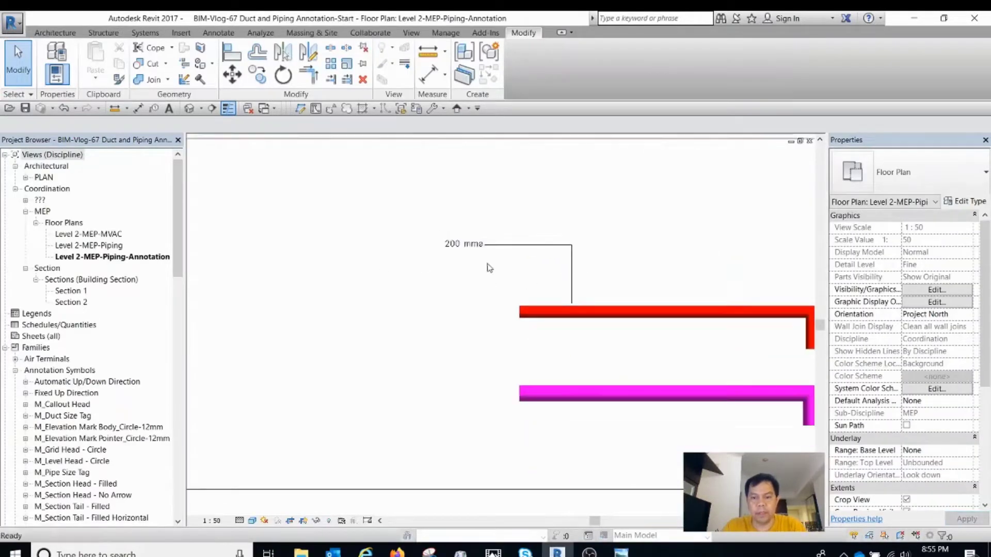
Step: Open the family of the red pipe's size tag for editing
left_click(475, 247)
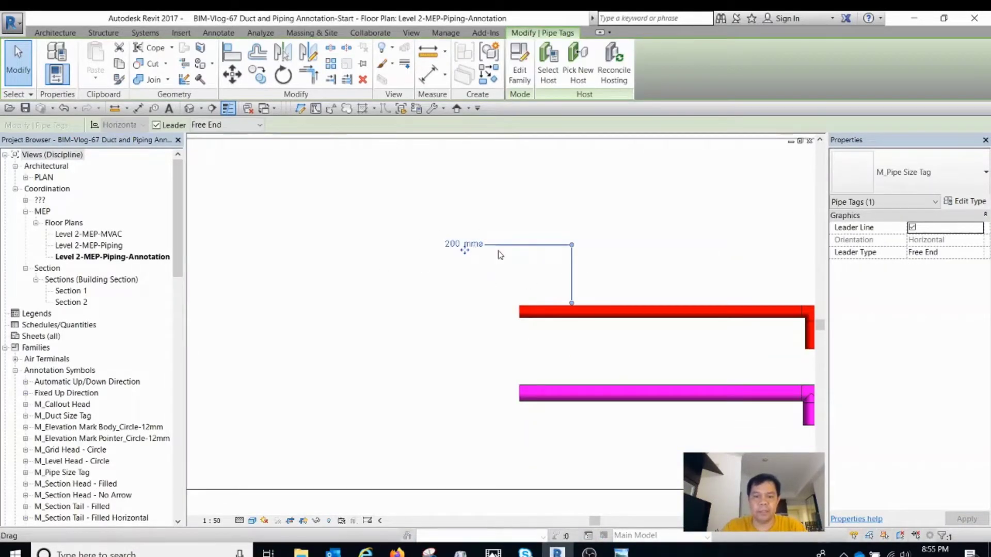
left_click(499, 255)
left_click(465, 245)
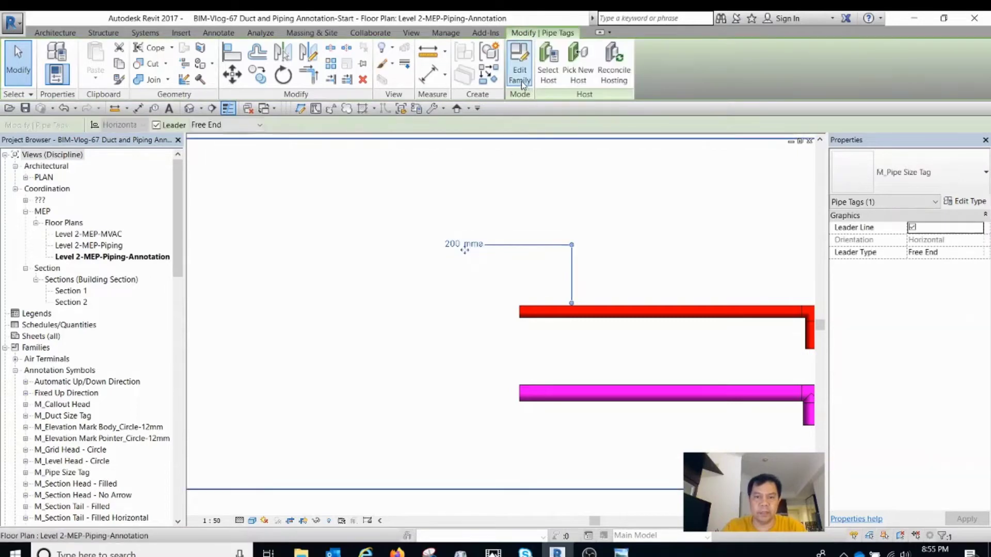
left_click(521, 81)
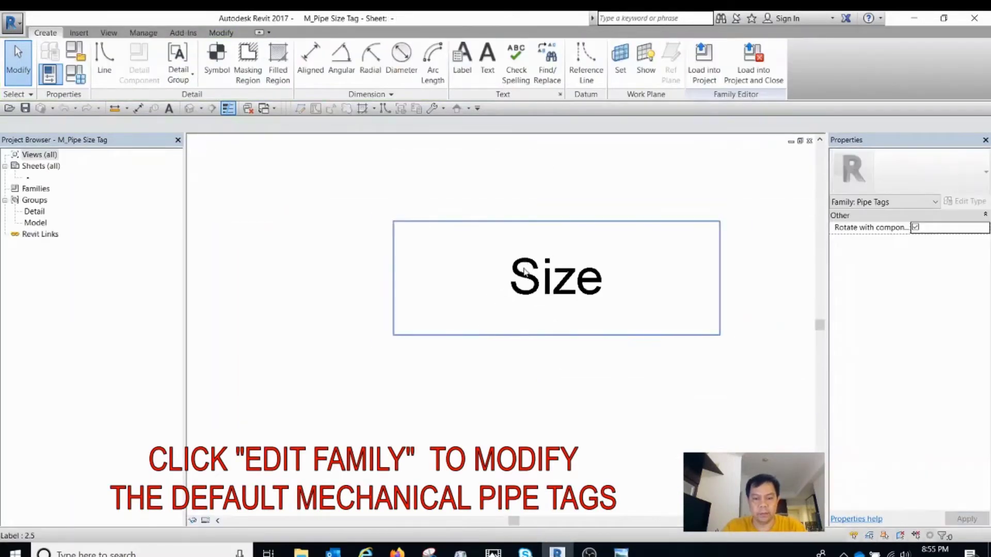
Step: Turn on the display of annotation categories in the tag family view's Visibility/Graphic Overrides and apply the change
scroll(525, 272, "down", 3)
key("v")
key("g")
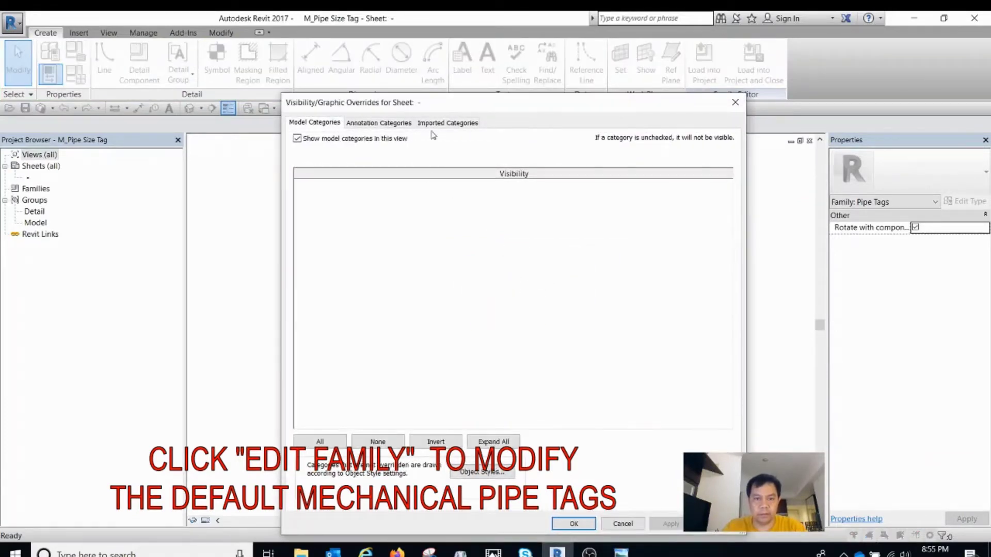
left_click(386, 126)
left_click(435, 123)
left_click(387, 128)
left_click(309, 144)
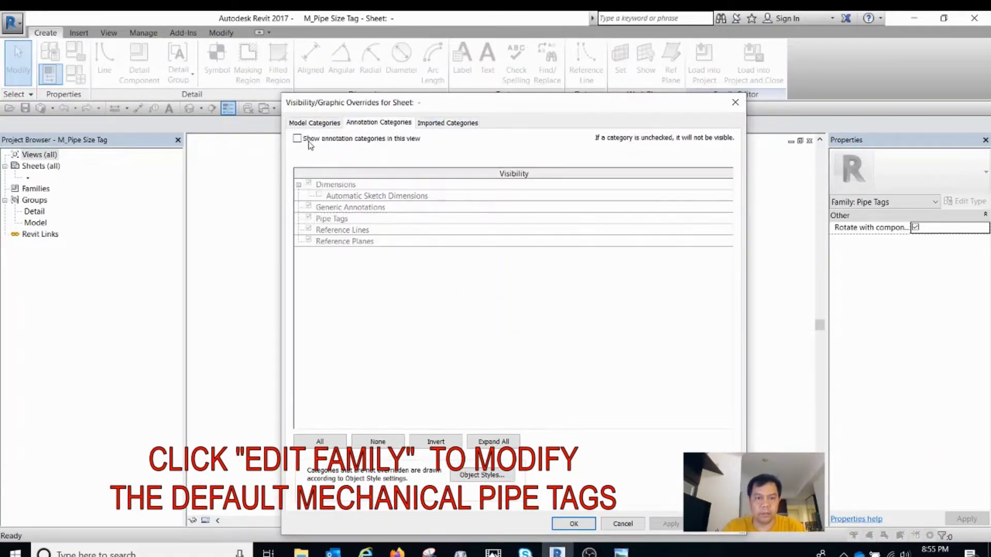
left_click(309, 143)
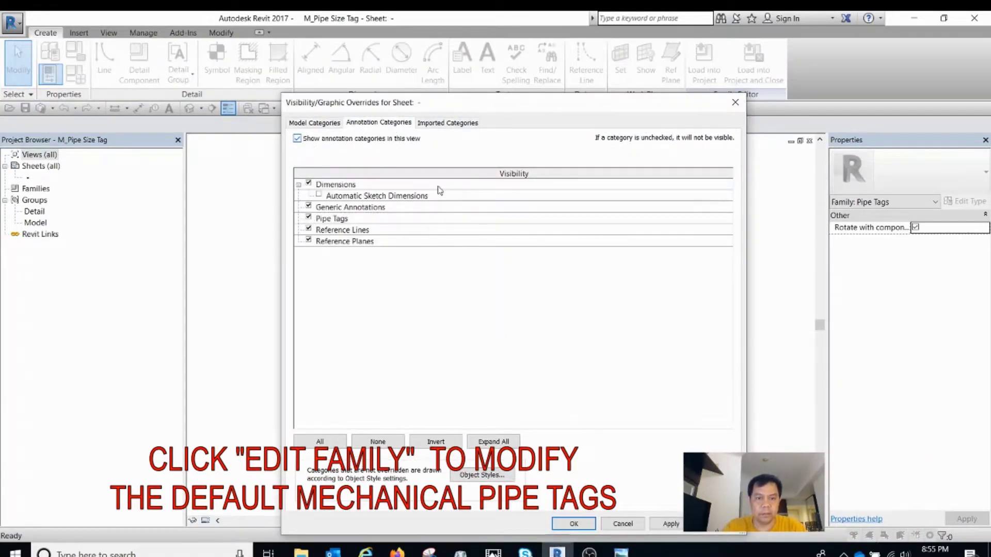
left_click(662, 525)
left_click(588, 527)
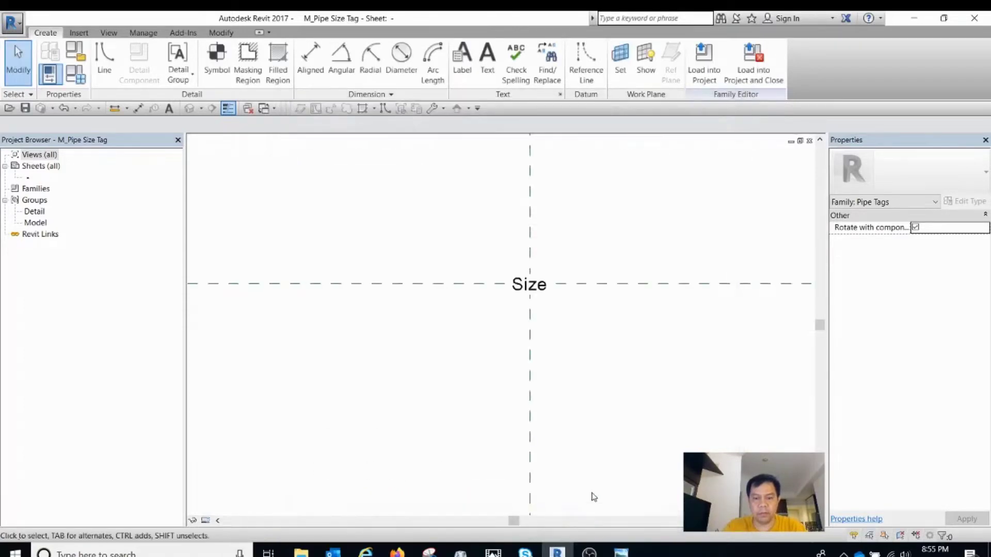
Step: Widen the text box of the Size label evenly about the vertical reference plane
left_click(531, 306)
left_click_drag(583, 288, 671, 287)
scroll(541, 311, "up", 2)
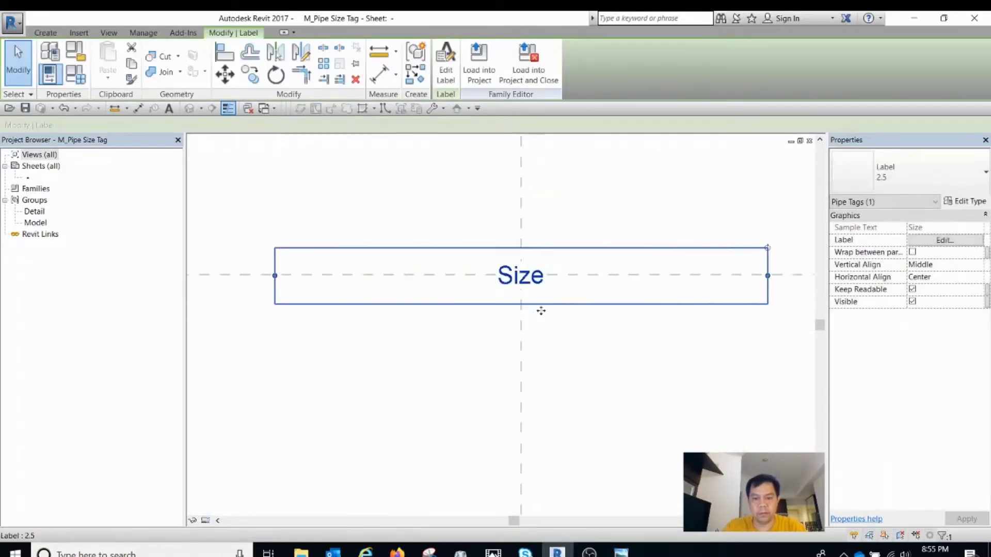
left_click(541, 311)
left_click(534, 284)
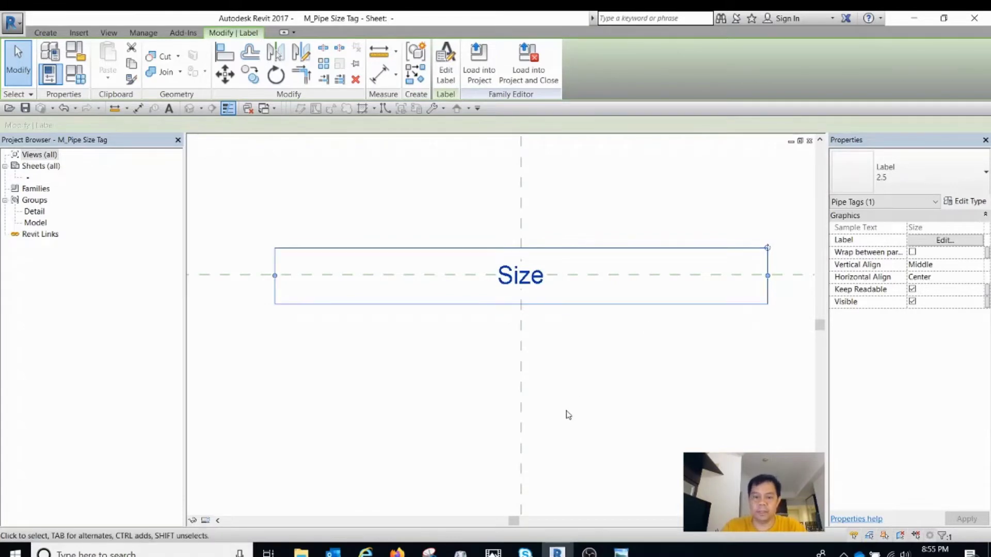
scroll(582, 274, "up", 1)
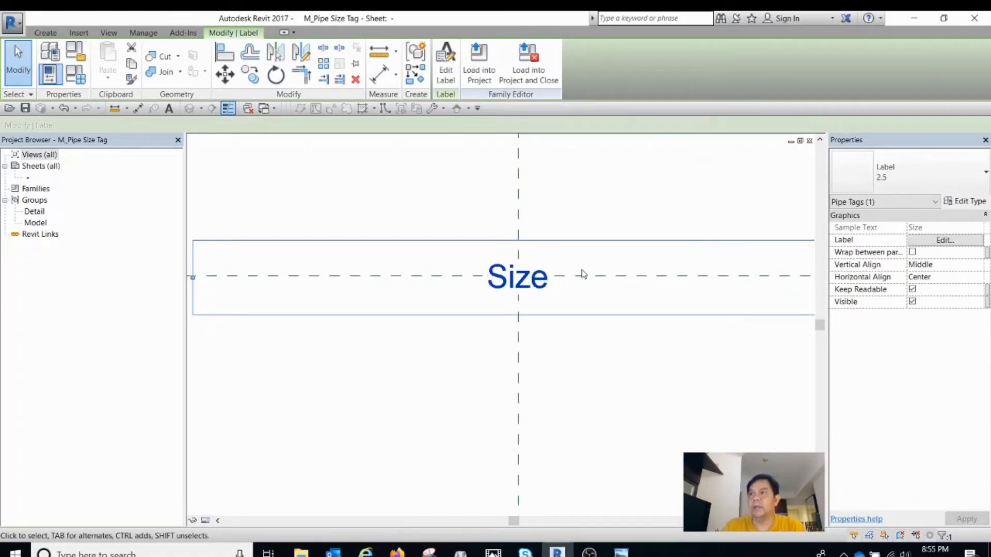
left_click(516, 294)
scroll(516, 295, "down", 3)
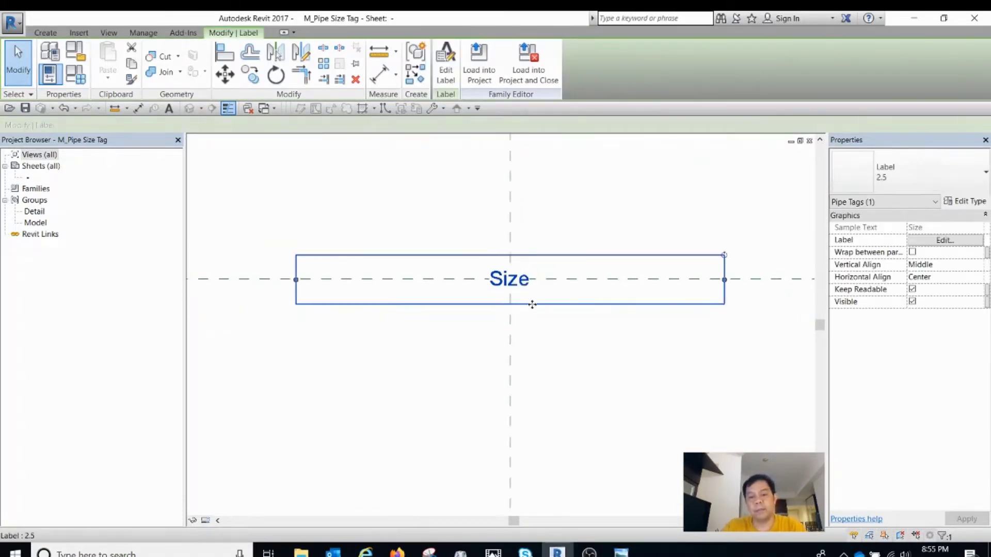
scroll(522, 297, "up", 2)
scroll(522, 297, "up", 1)
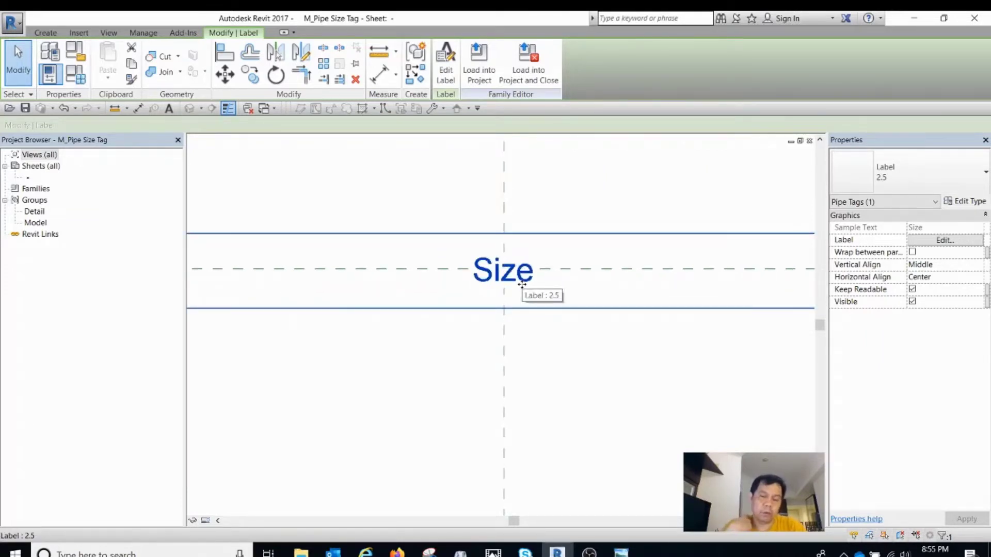
key("Escape")
left_click(522, 282)
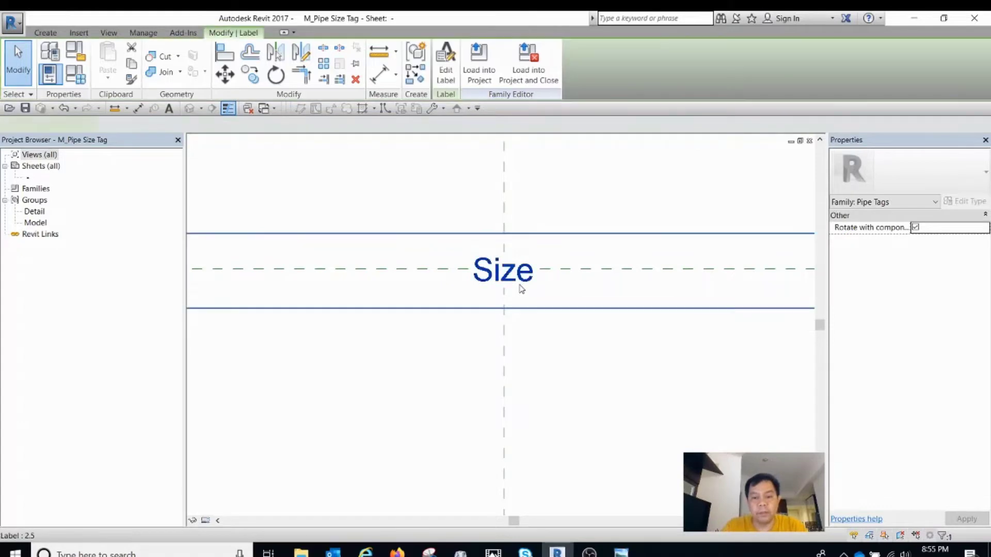
scroll(542, 273, "down", 1)
key("Escape")
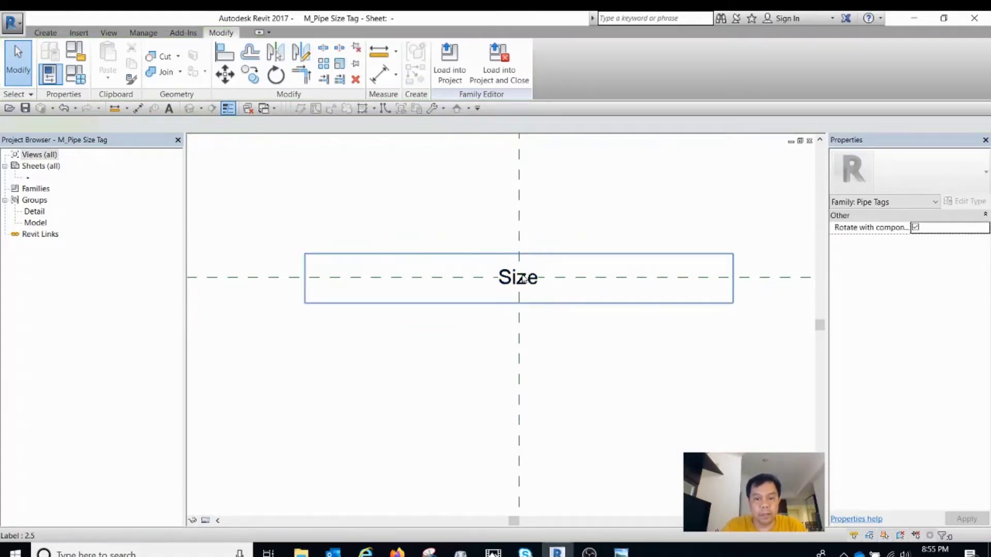
Step: Edit the Size label to include the Diameter parameter, placed in the first row above Size
left_click(524, 279)
left_click(445, 64)
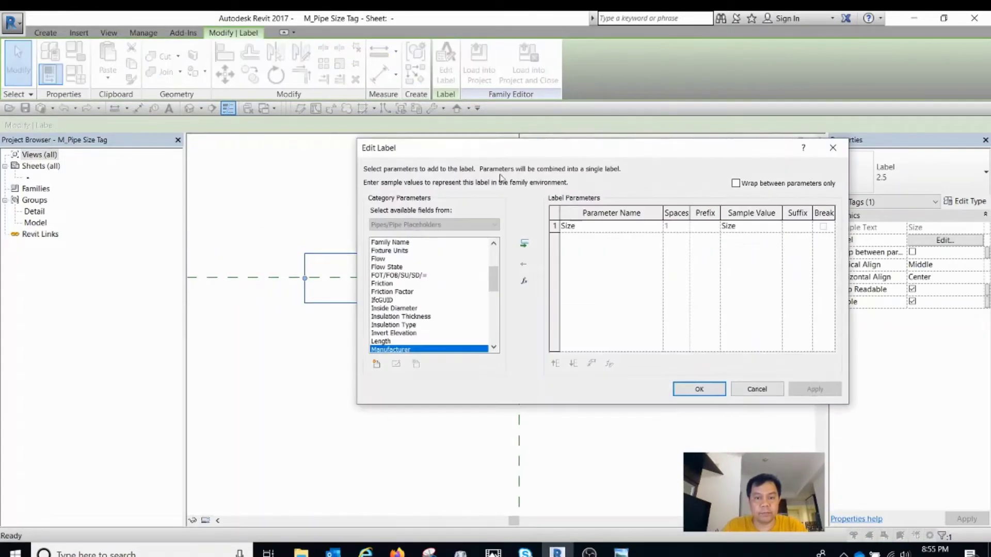
left_click_drag(522, 154, 490, 152)
left_click_drag(461, 279, 461, 245)
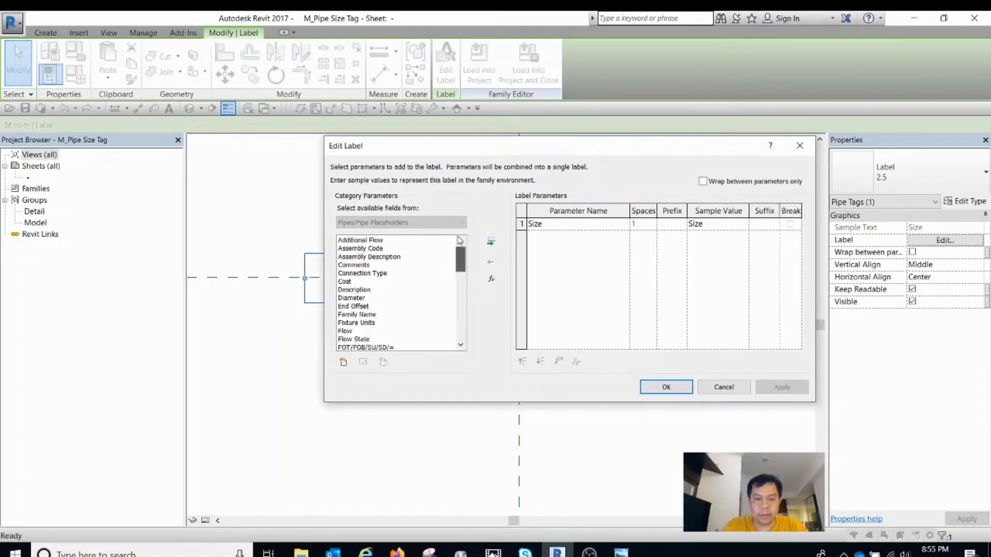
left_click(412, 265)
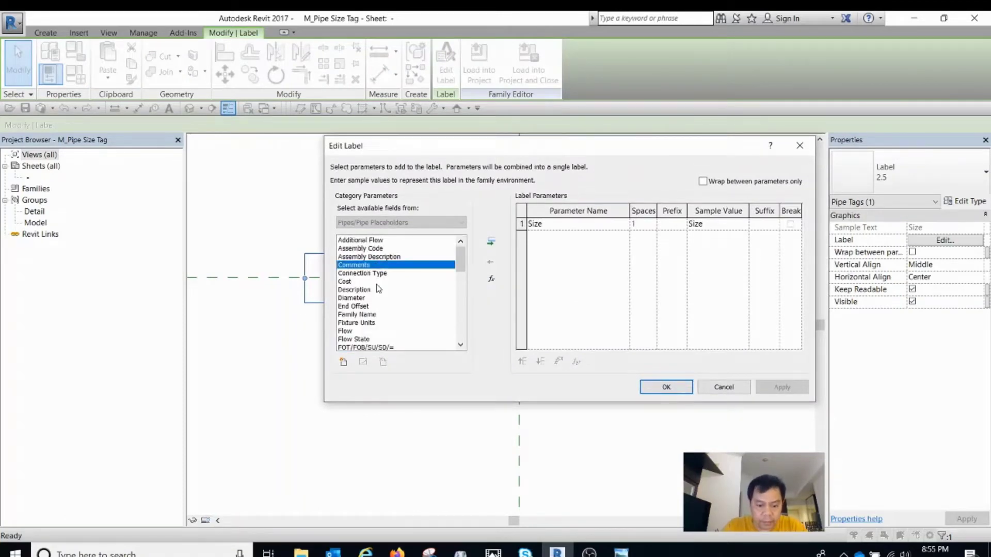
left_click(373, 290)
left_click(361, 300)
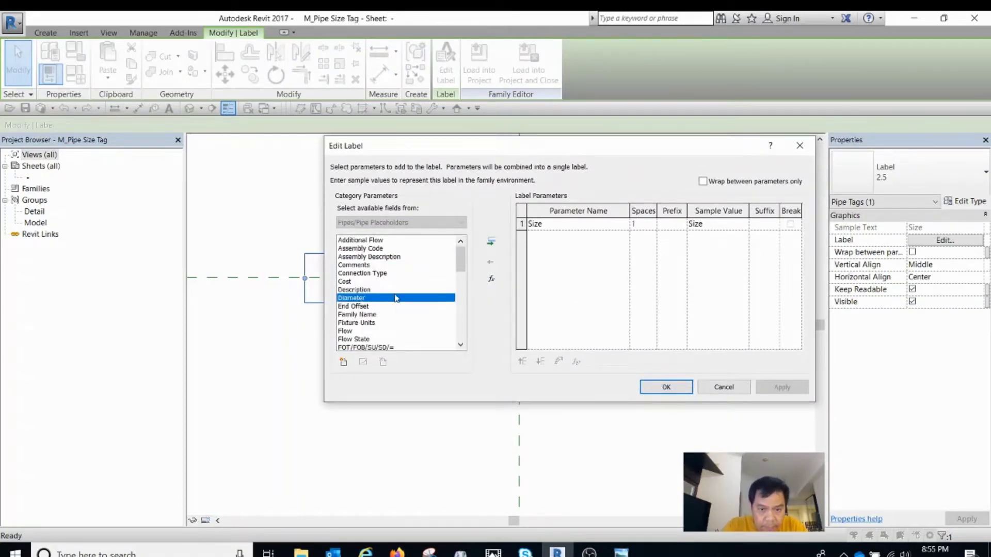
left_click(491, 243)
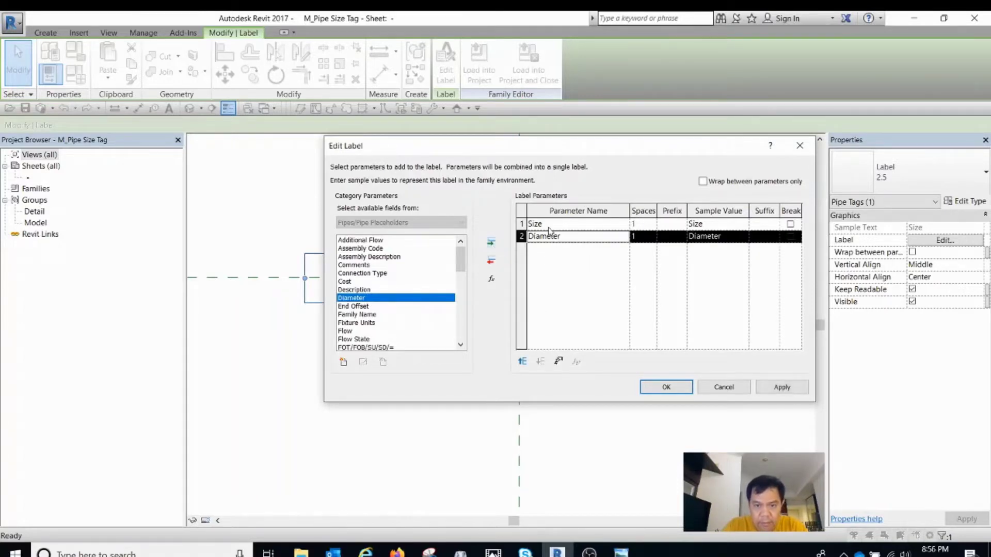
left_click(522, 364)
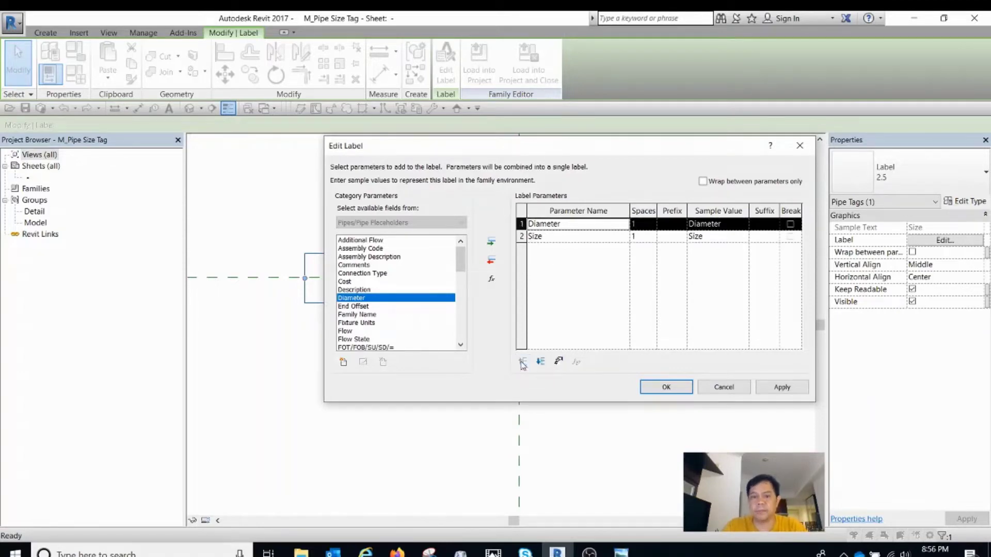
Step: Add the Schedule/Type parameter to the label and place it between Diameter and Size
left_click(368, 314)
scroll(357, 295, "down", 2)
left_click(363, 305)
key("s")
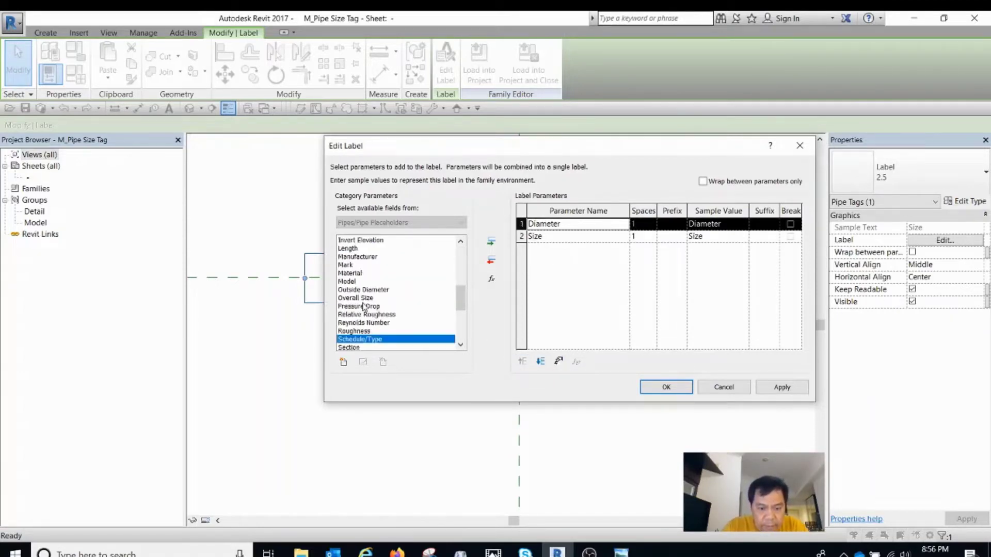
scroll(366, 312, "down", 2)
left_click(491, 242)
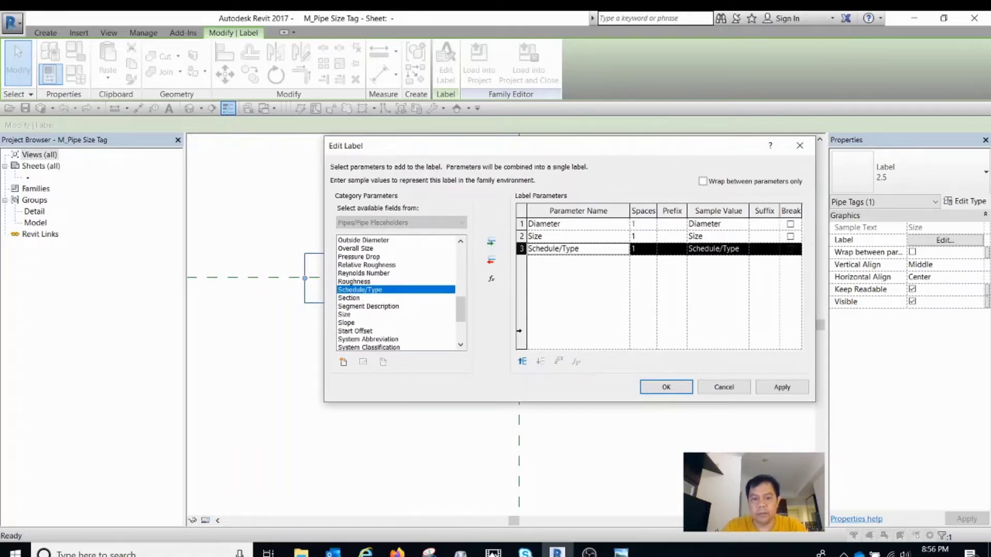
left_click(522, 362)
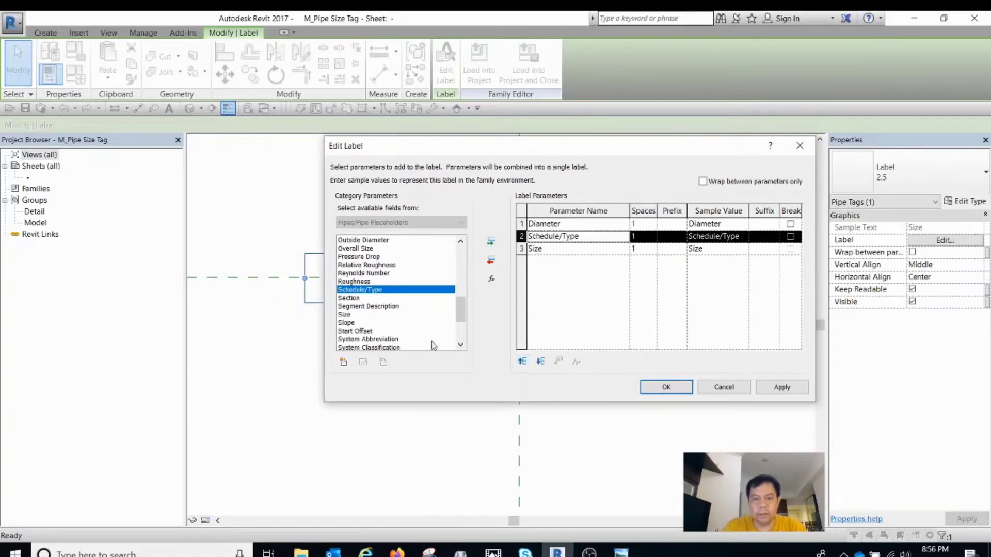
Step: Look through the available category parameters and add Comments to the label parameters
left_click(383, 315)
left_click(385, 307)
scroll(382, 302, "down", 2)
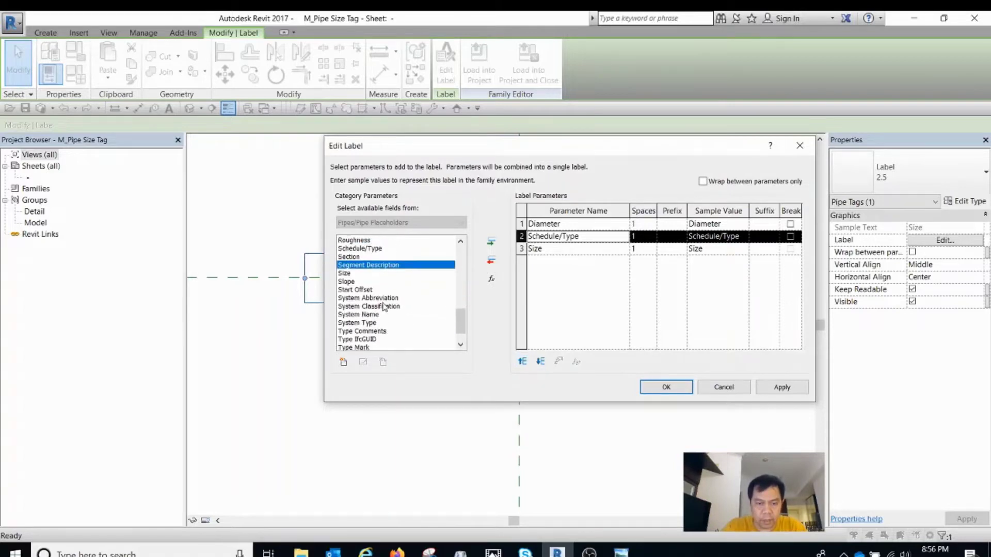
scroll(376, 287, "up", 1)
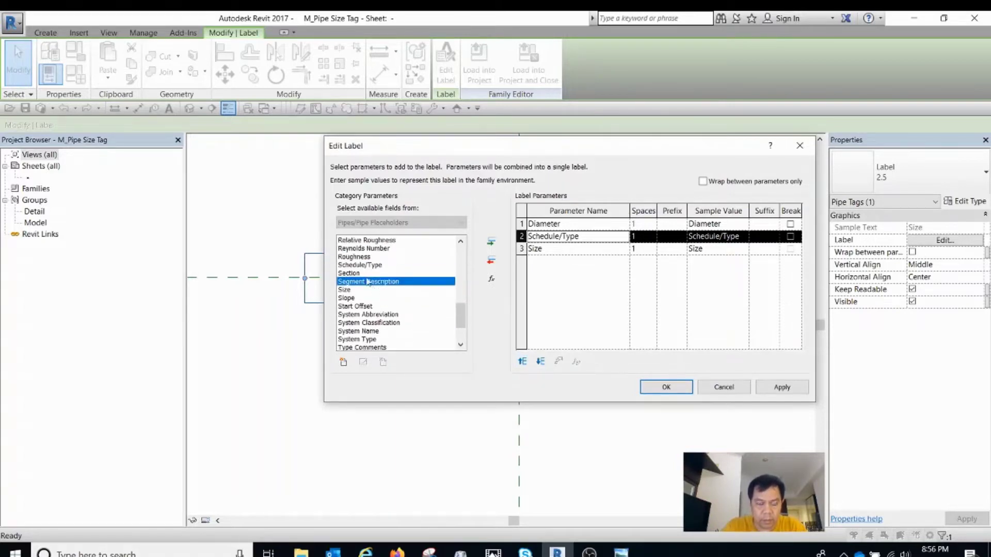
left_click(363, 274)
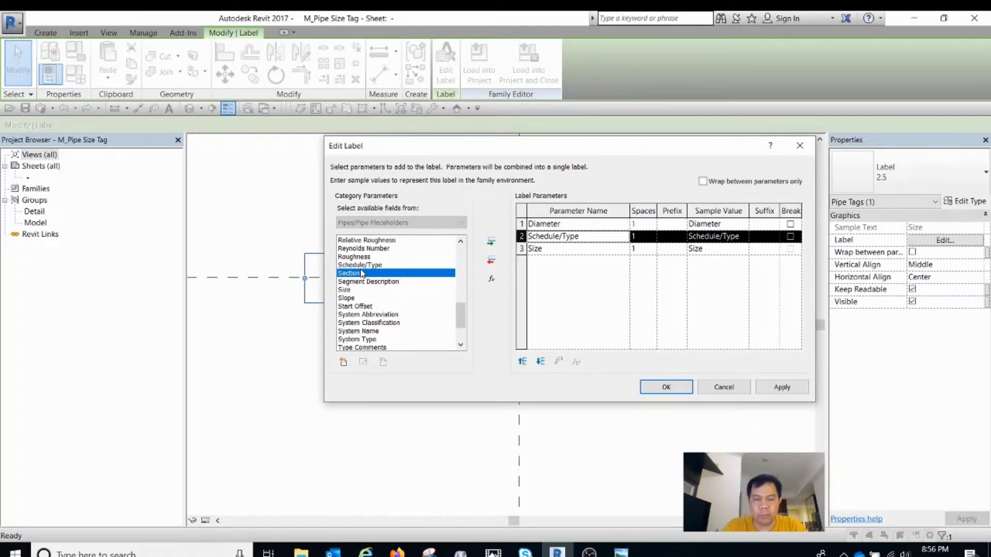
left_click(358, 265)
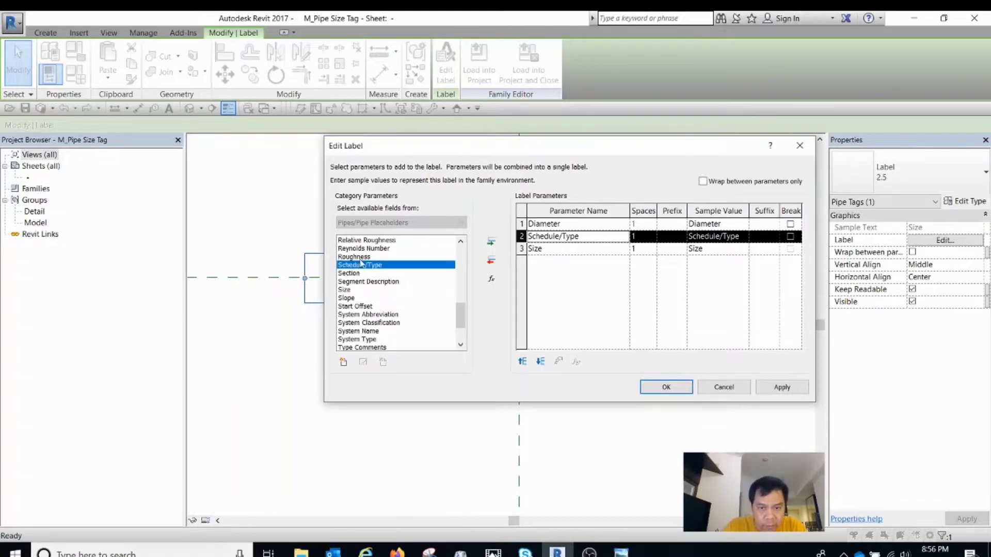
left_click(360, 259)
scroll(357, 272, "up", 9)
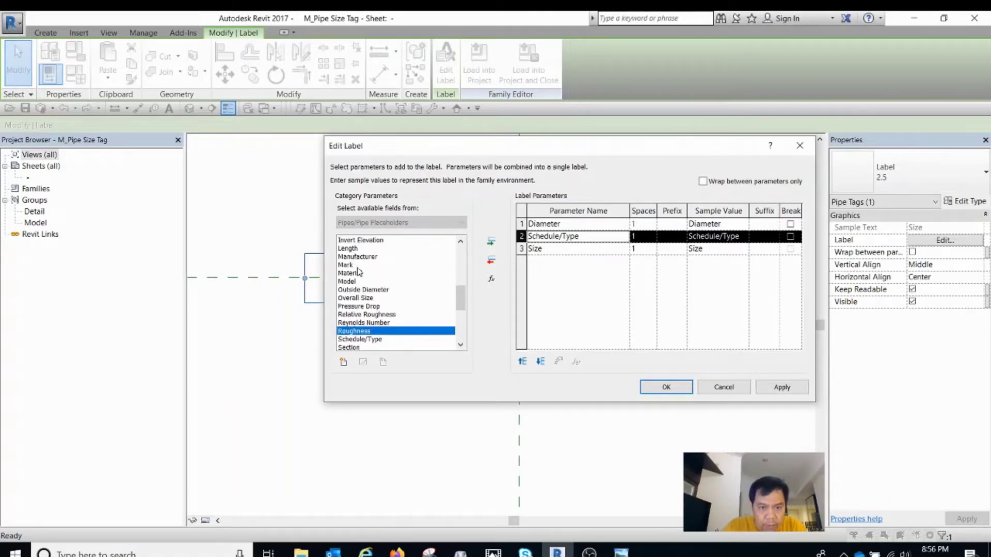
left_click(360, 242)
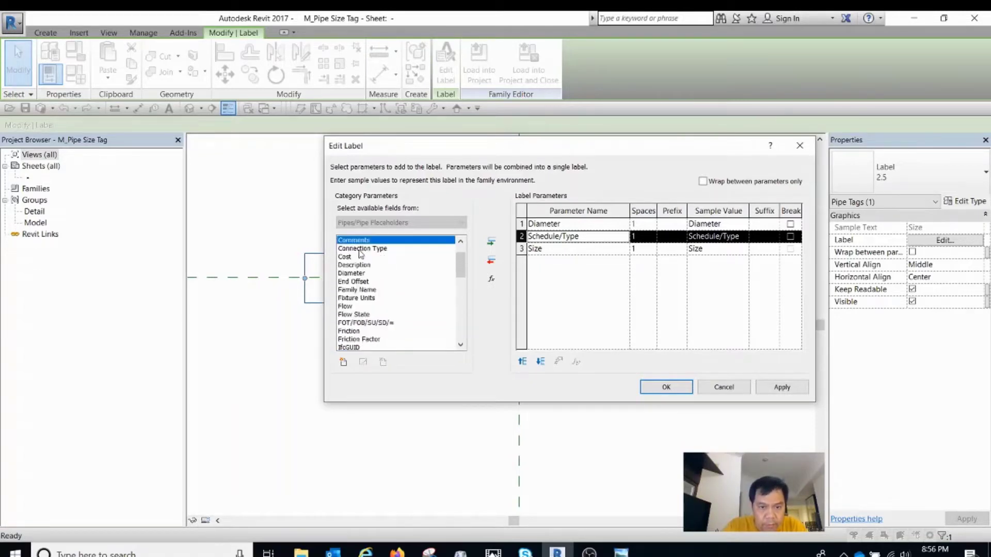
left_click(492, 242)
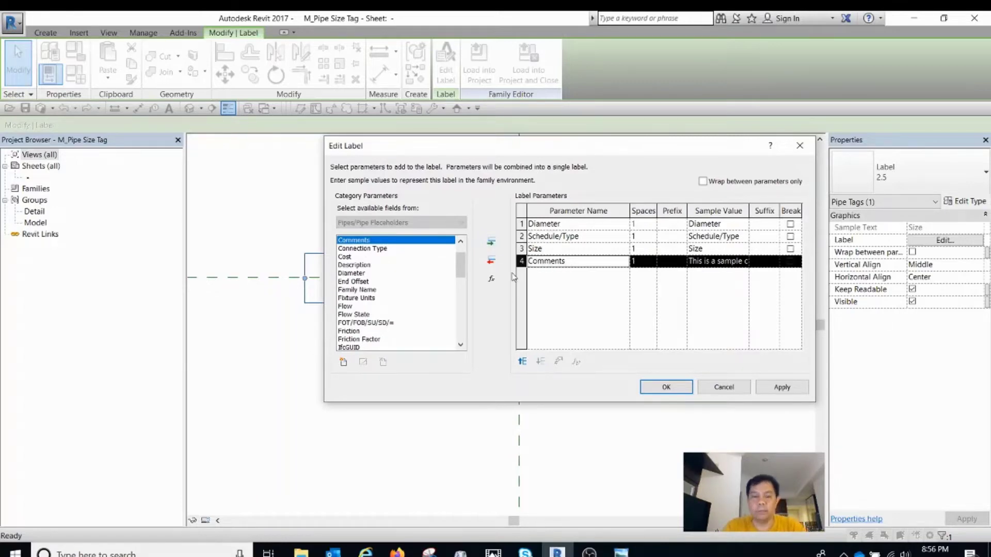
Step: Remove the Size parameter from the label's parameter list
left_click(555, 252)
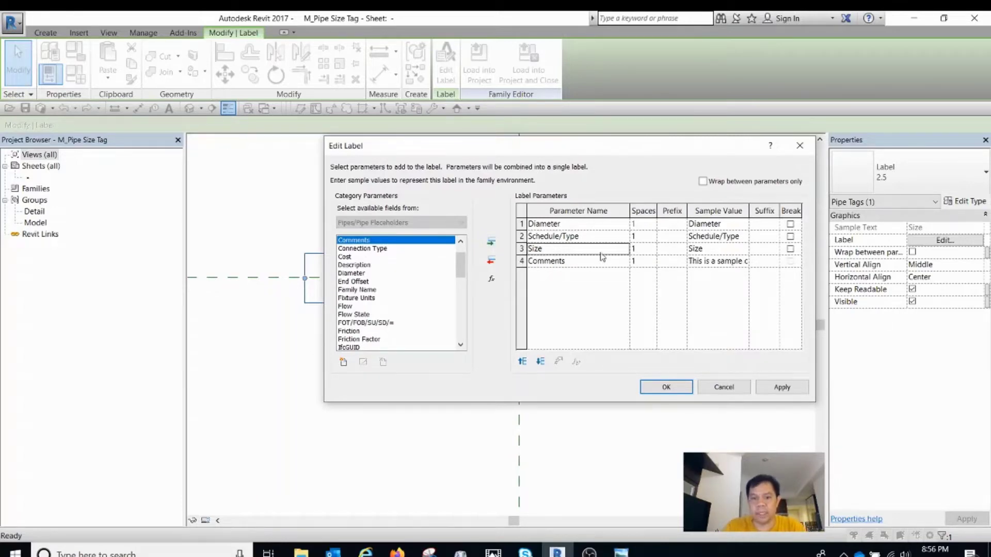
left_click(572, 224)
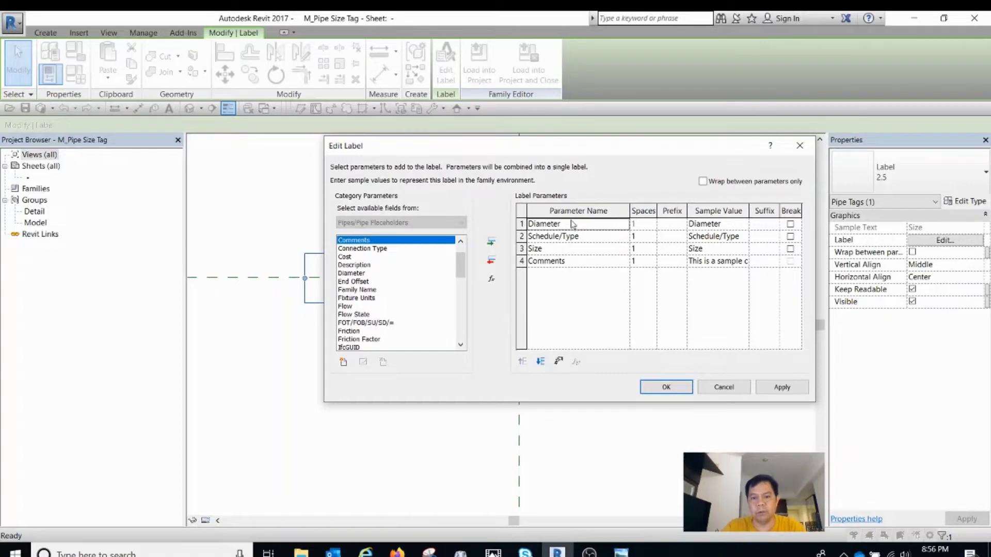
left_click(549, 249)
left_click(570, 227)
left_click(549, 247)
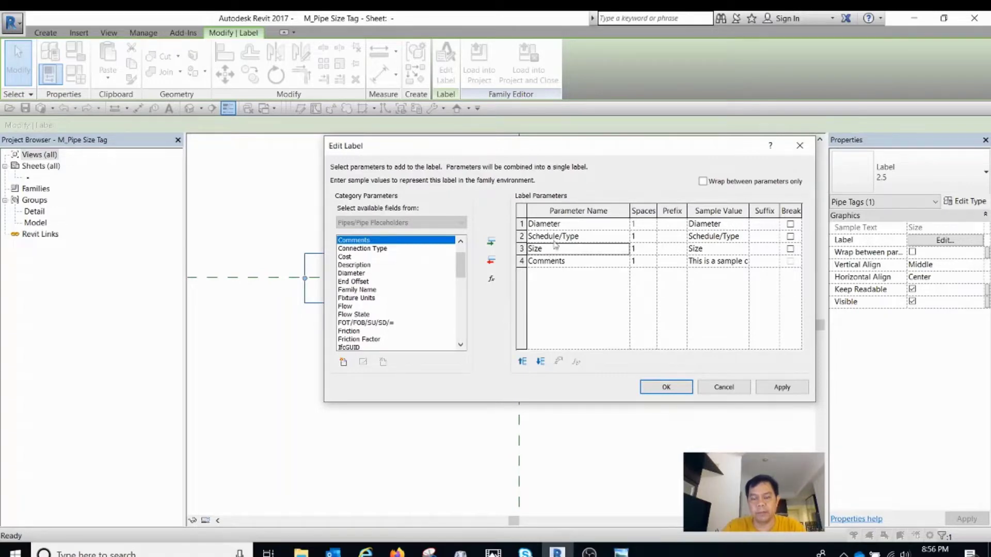
left_click(572, 222)
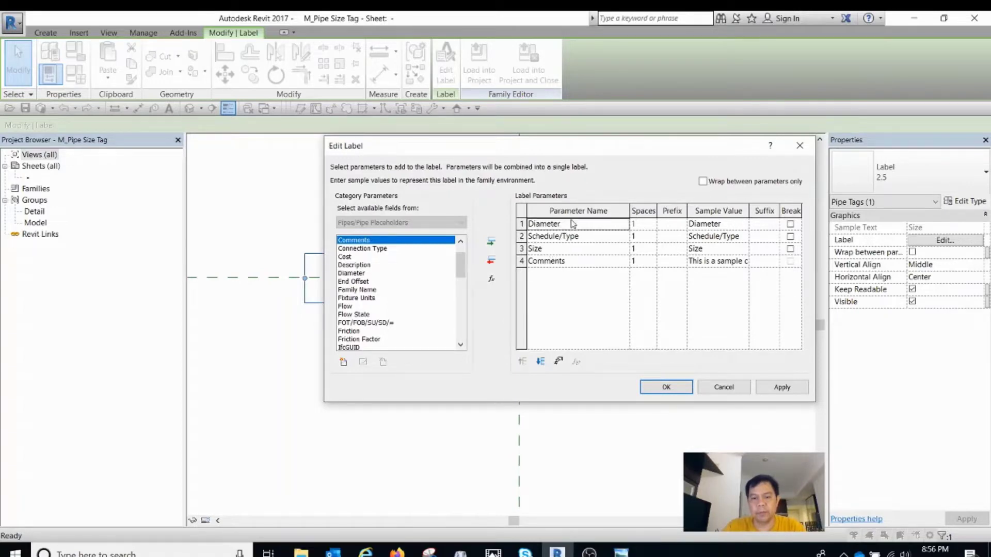
left_click(553, 249)
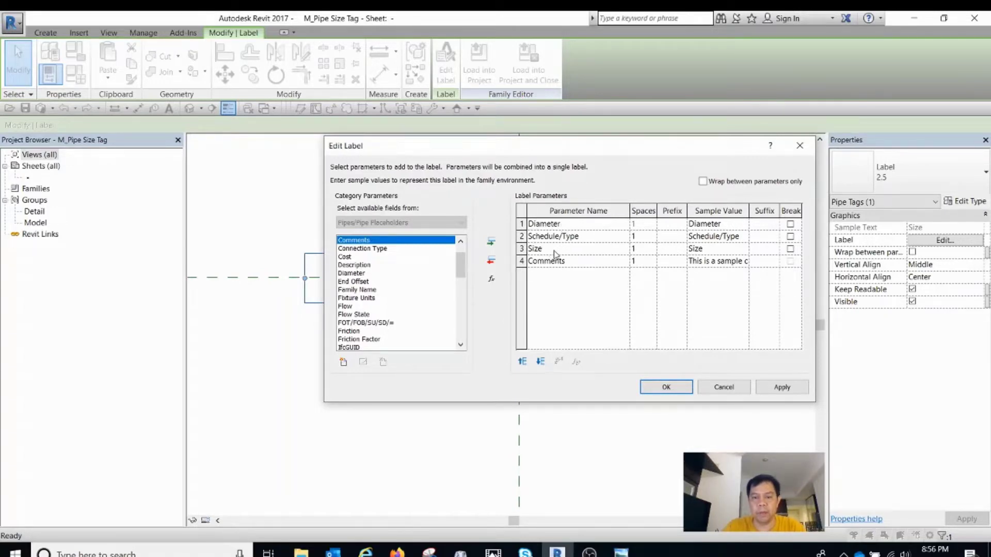
left_click(492, 259)
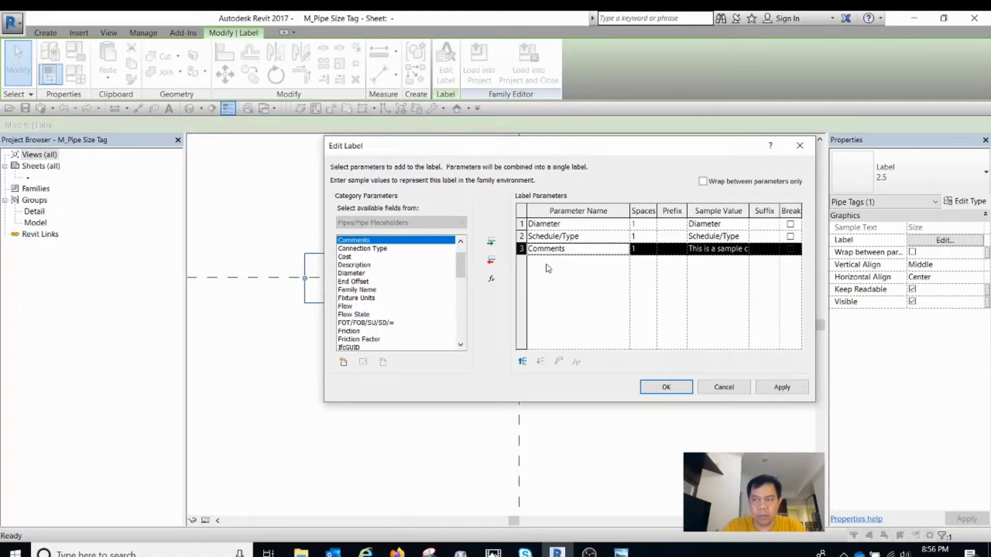
Step: Check the label parameters in the Pipe-Size+BOP reference image in Windows Photo Viewer and move the image away again
left_click_drag(990, 176, 440, 76)
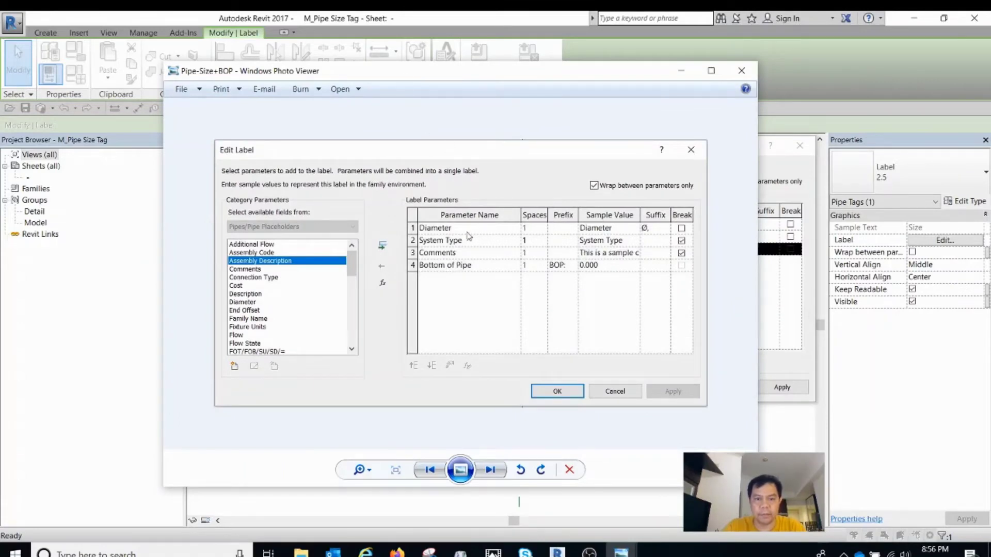
left_click_drag(427, 77, 990, 165)
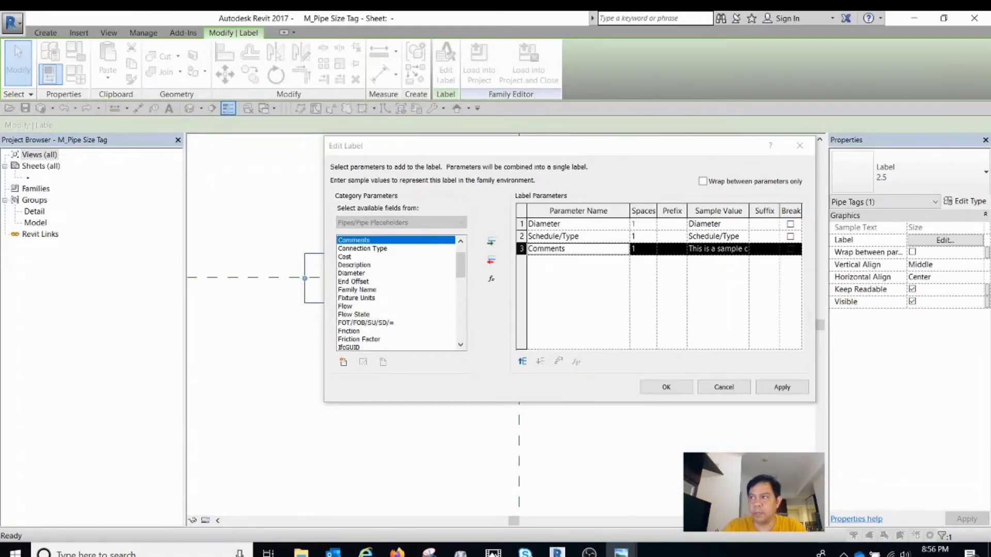
Step: Look through the available category parameters between Assembly Description and Diameter for the label
left_click(382, 274)
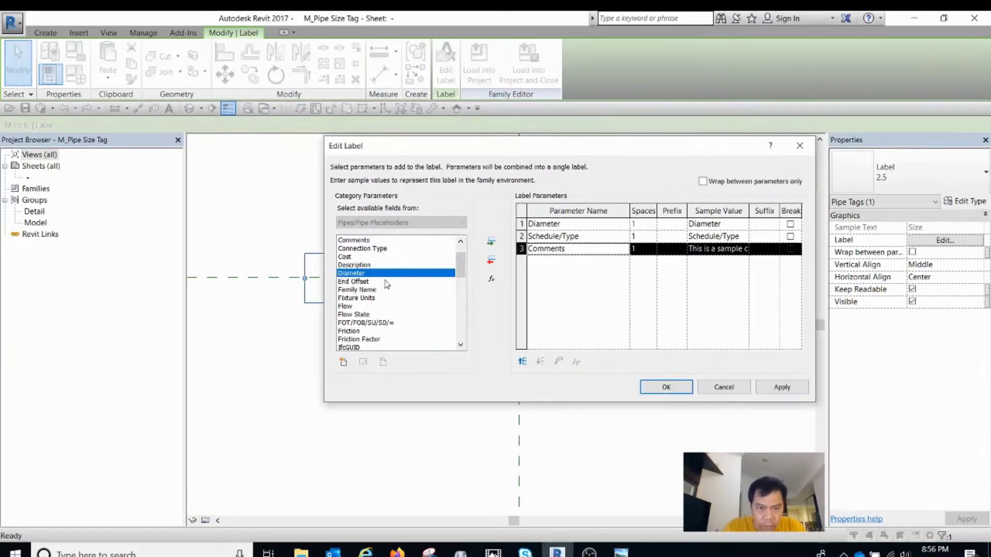
left_click(357, 259)
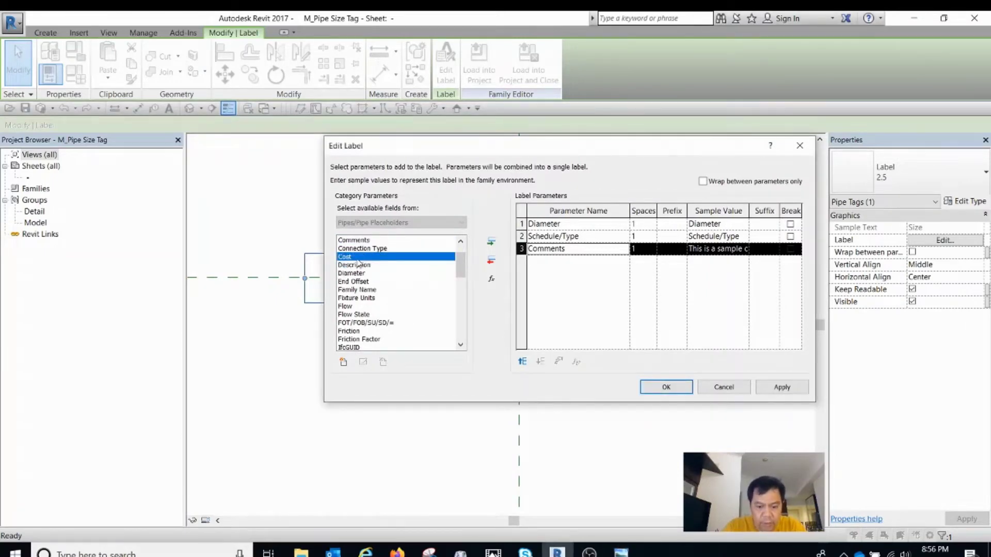
scroll(355, 266, "up", 1)
left_click(353, 249)
left_click(354, 266)
left_click(353, 290)
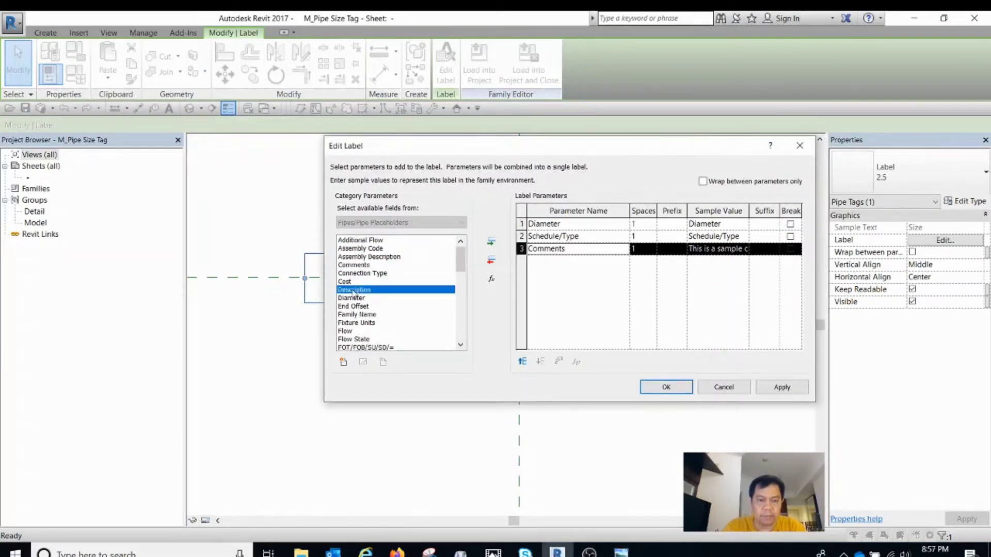
left_click(357, 258)
left_click(355, 282)
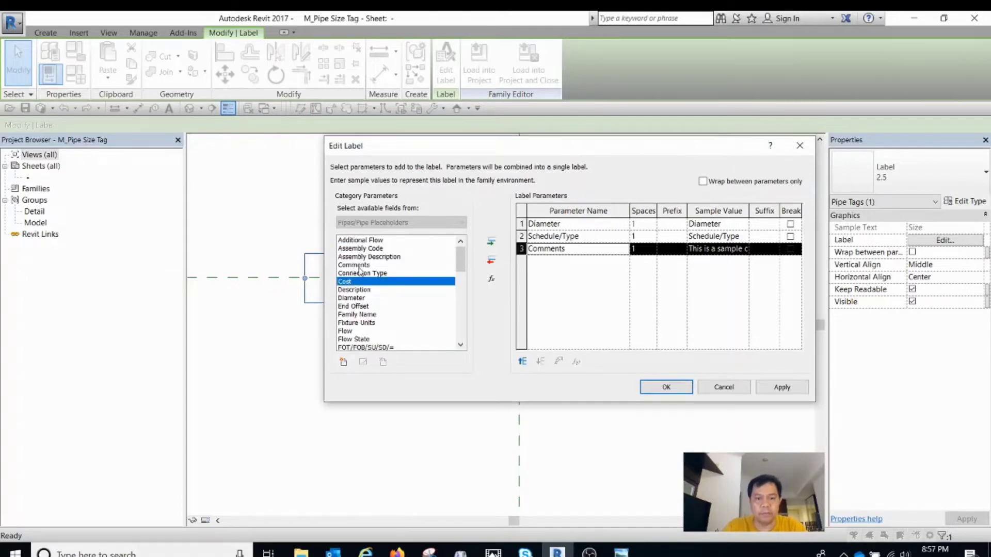
left_click(358, 265)
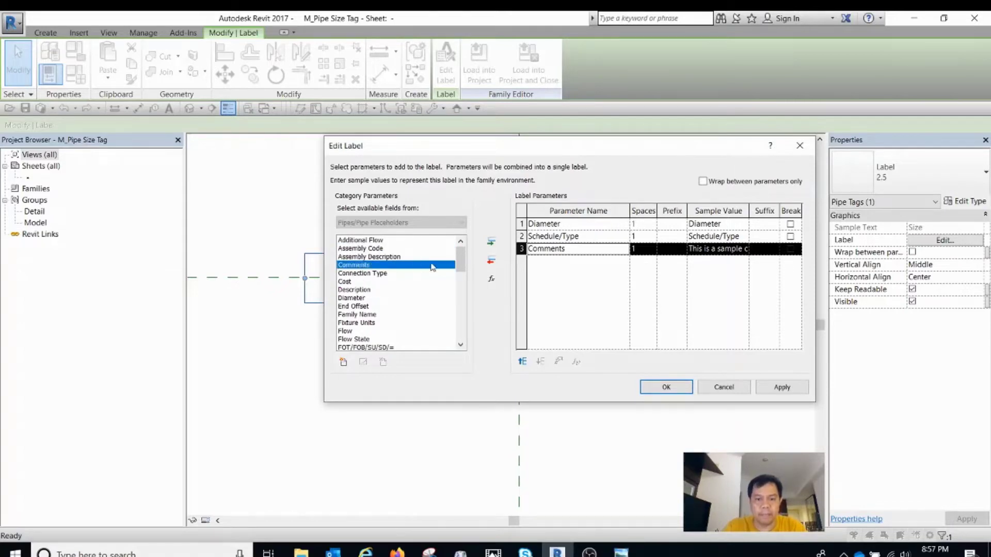
Step: Start a calculated value for the label and name it Bottom of Pipe
left_click(491, 280)
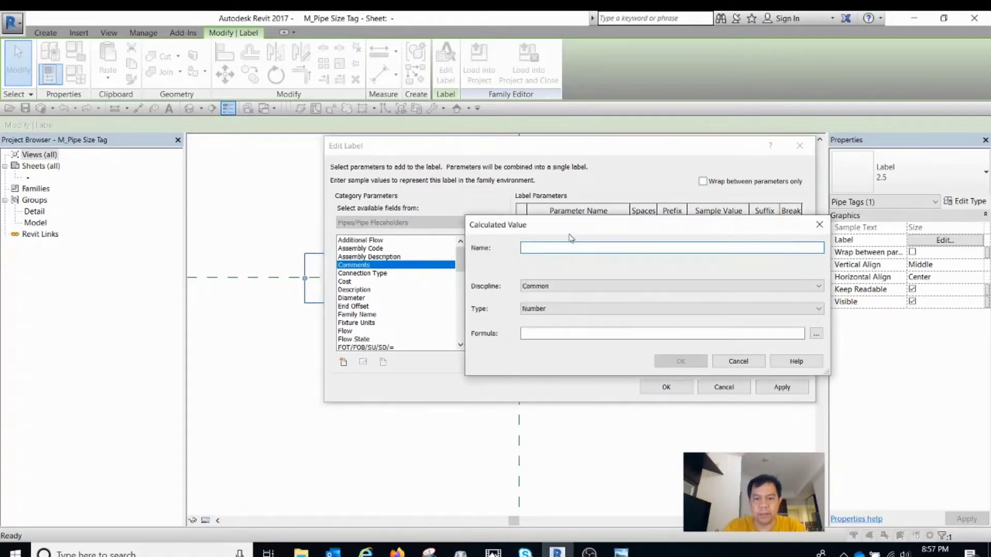
type("Bo")
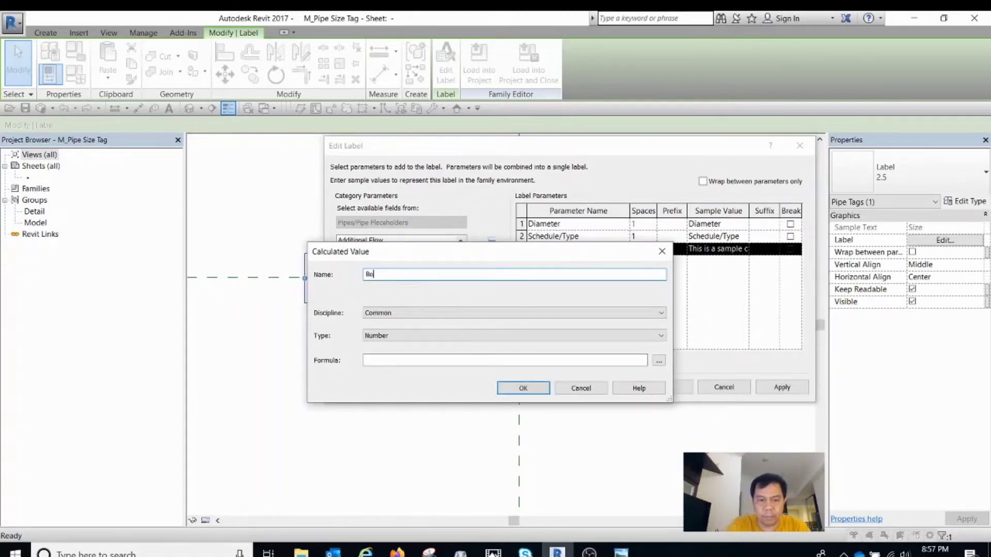
type("tto,")
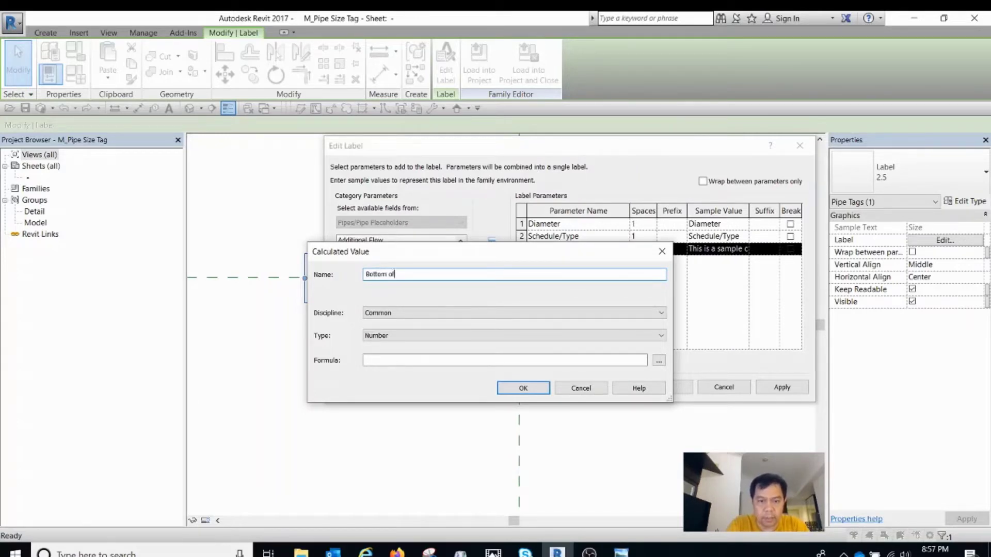
Step: Check the discipline, type and formula in the Pipe-Size+BOP-Formula reference image in Windows Photo Viewer and move the image away
left_click(420, 313)
left_click(421, 320)
left_click(621, 553)
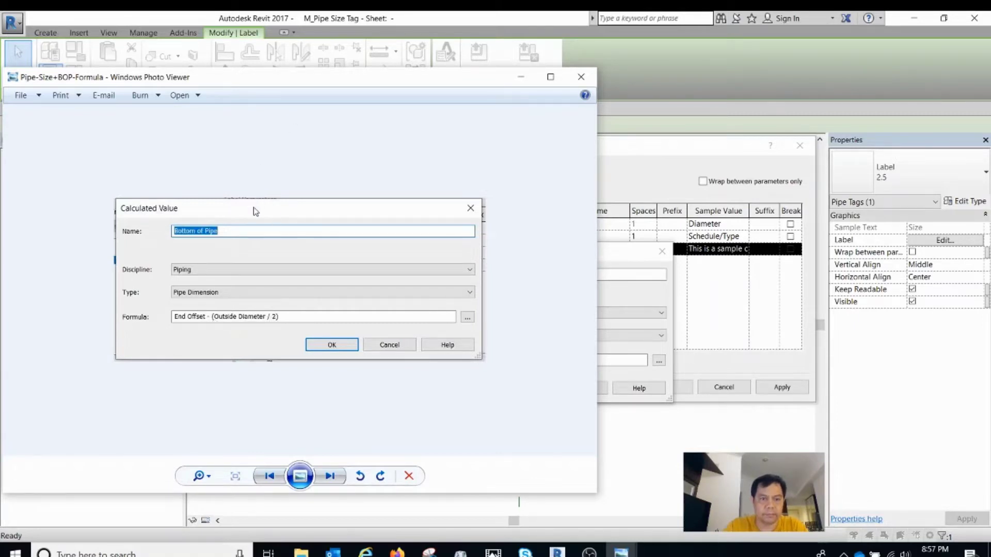
left_click_drag(296, 83, 990, 134)
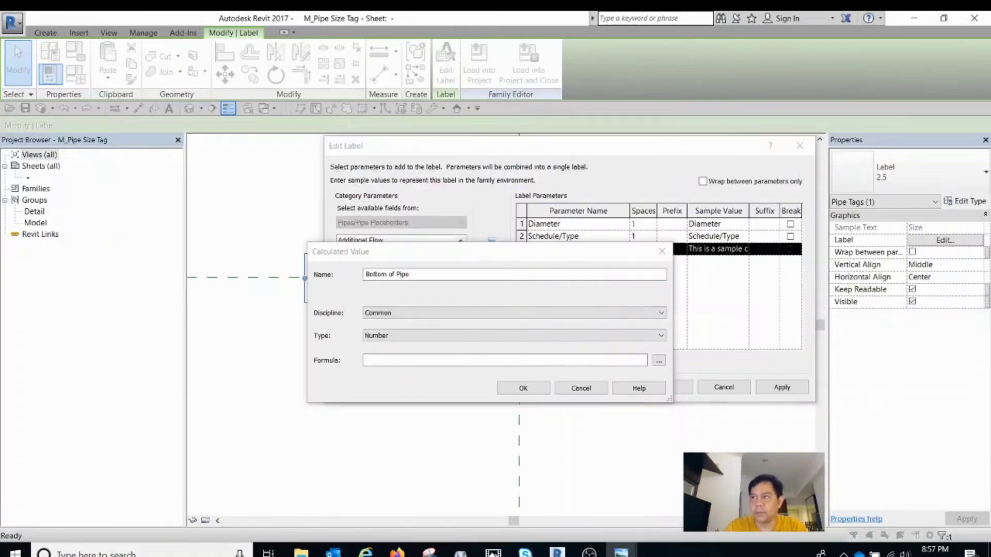
Step: Set the calculated value's discipline to Piping and its type to Pipe Dimension
left_click(427, 312)
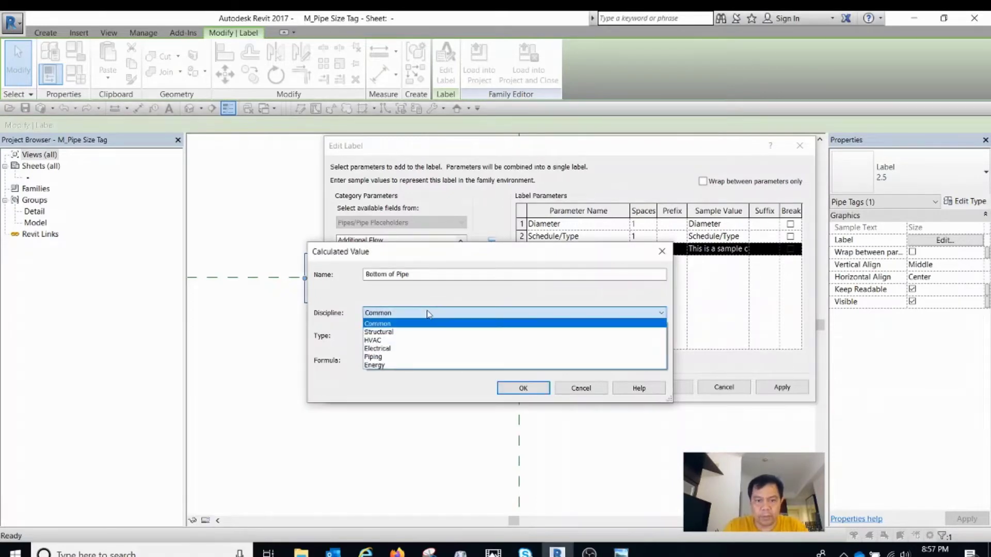
left_click(380, 357)
left_click(661, 335)
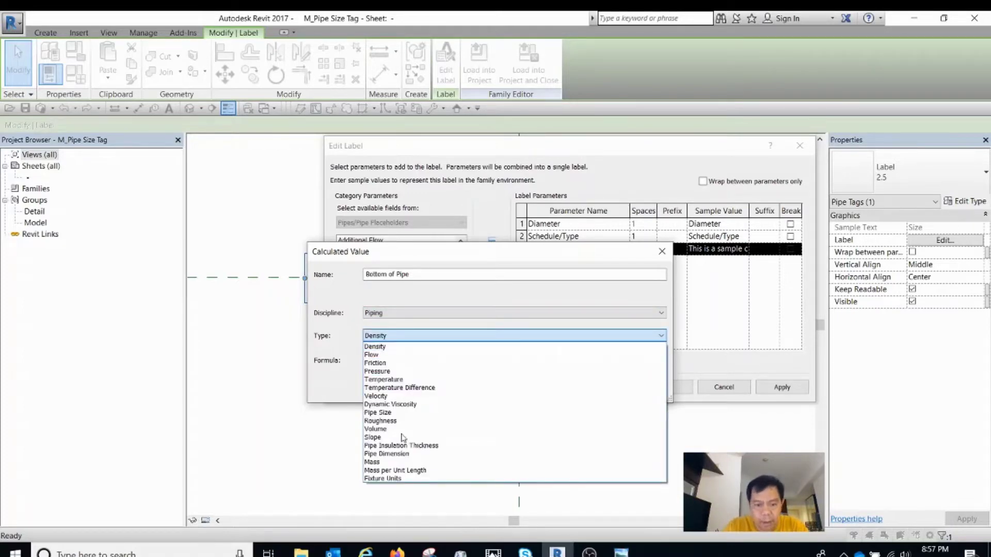
left_click(399, 455)
Step: Enter the formula End Offset - (Outside Diameter/2) for the calculated value and apply the label's parameter list
left_click(386, 360)
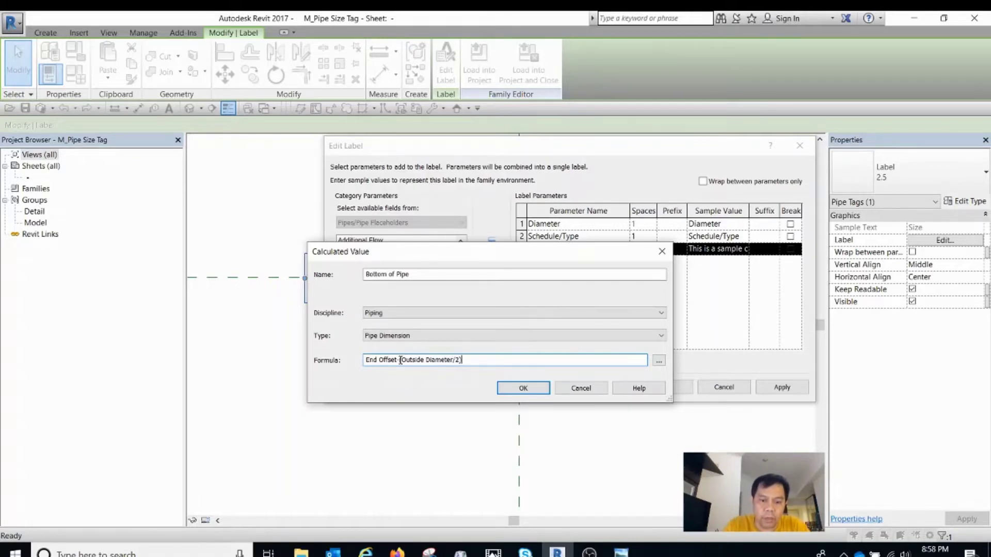
type("-")
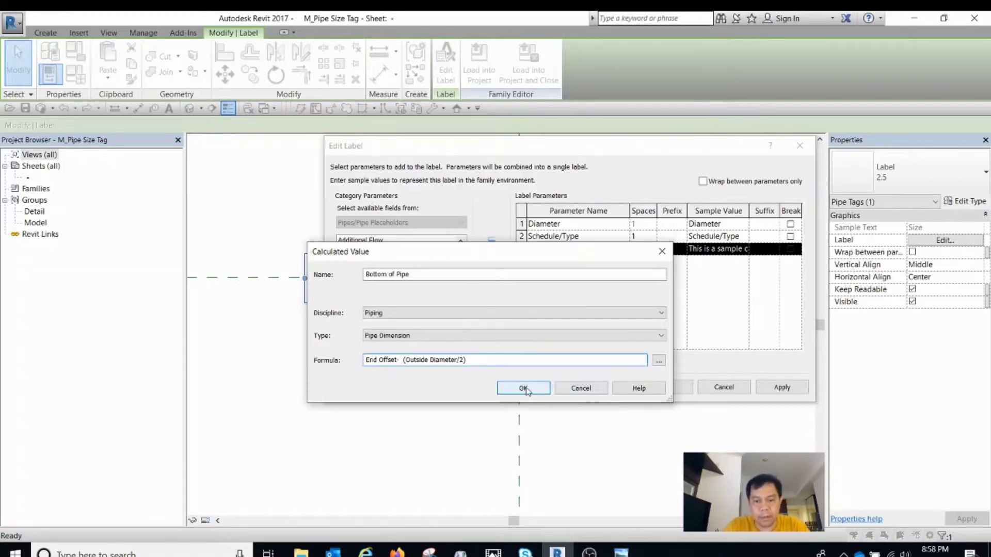
left_click(523, 388)
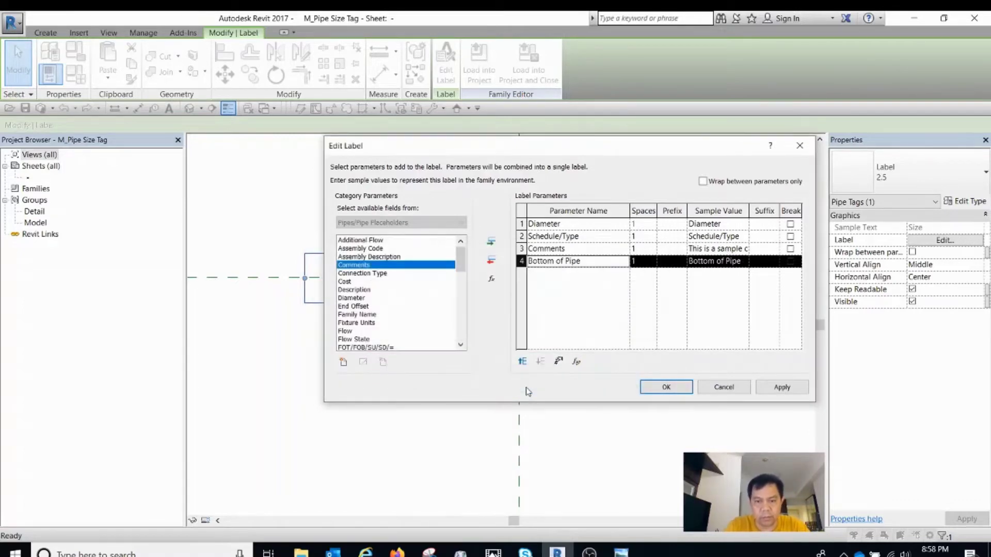
left_click(795, 393)
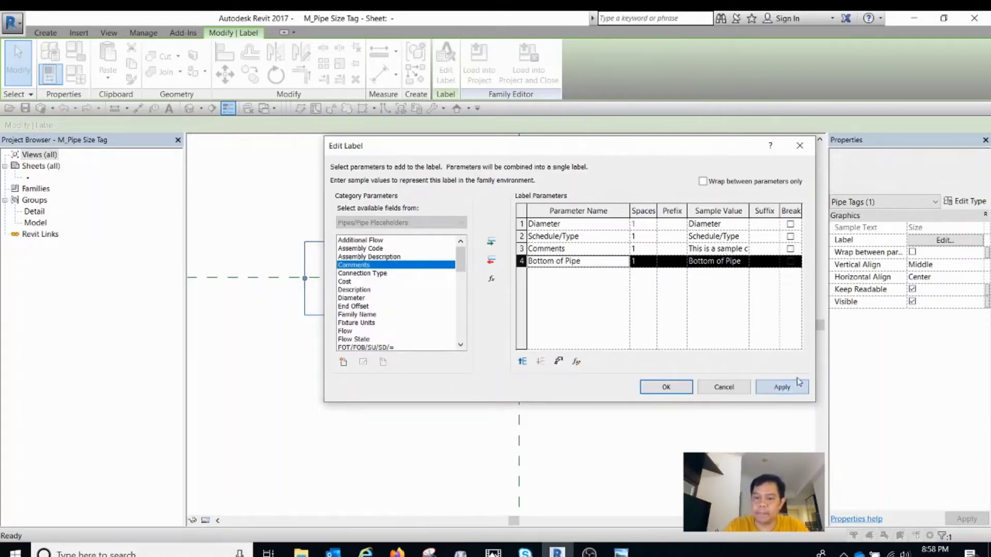
left_click(671, 388)
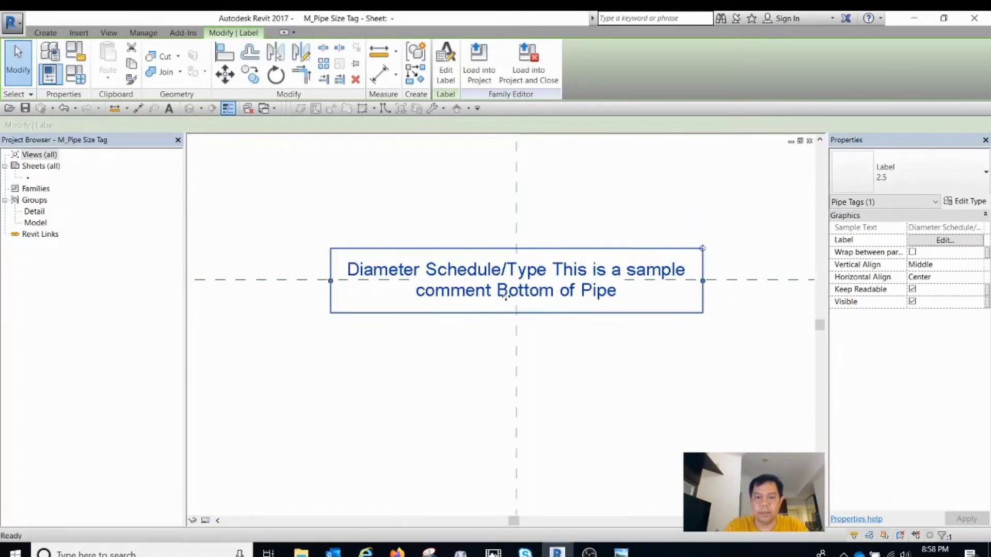
Step: Inspect the label in the view and compare it with the Pipe-Size+BOP reference image in Windows Photo Viewer
left_click(569, 305)
scroll(555, 308, "up", 1)
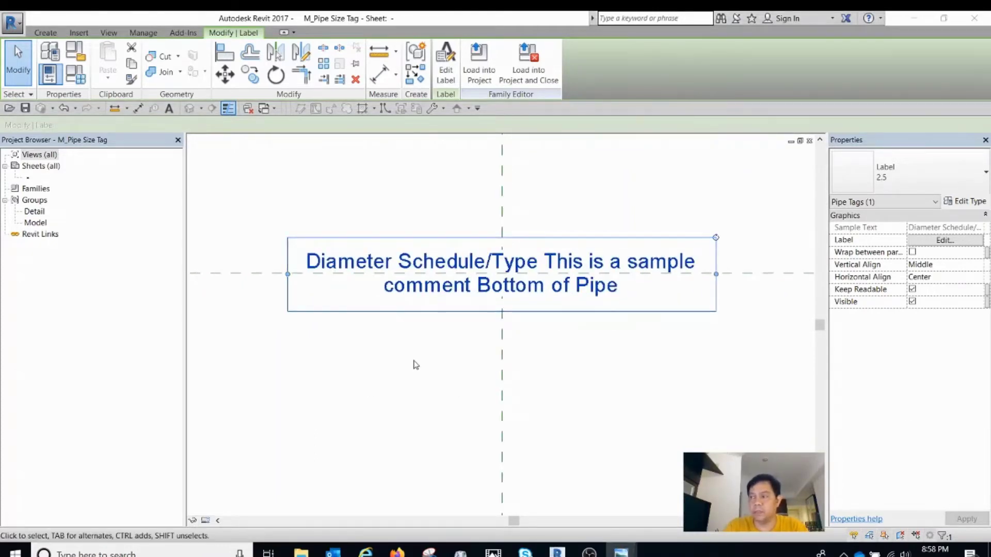
scroll(456, 301, "down", 1)
left_click(497, 287)
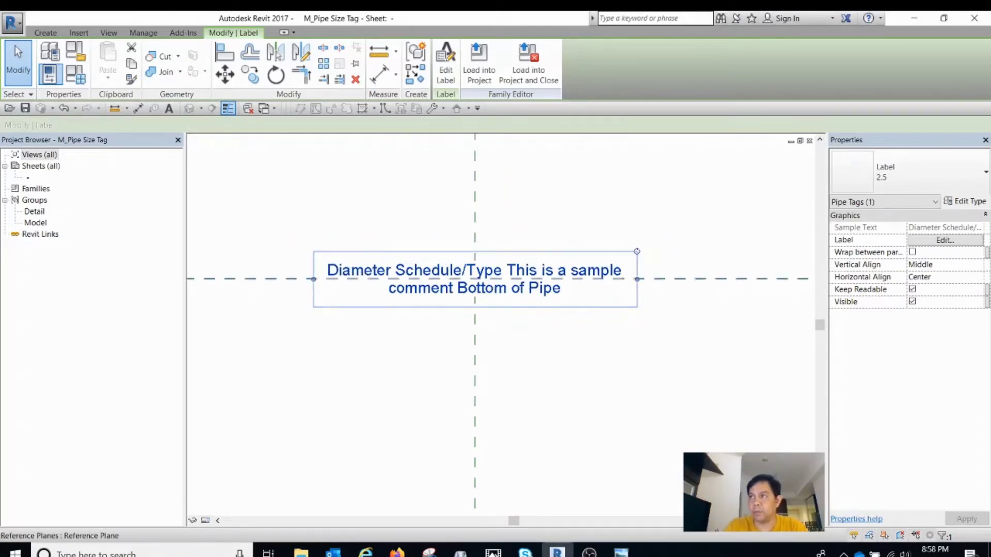
key("alt+Tab")
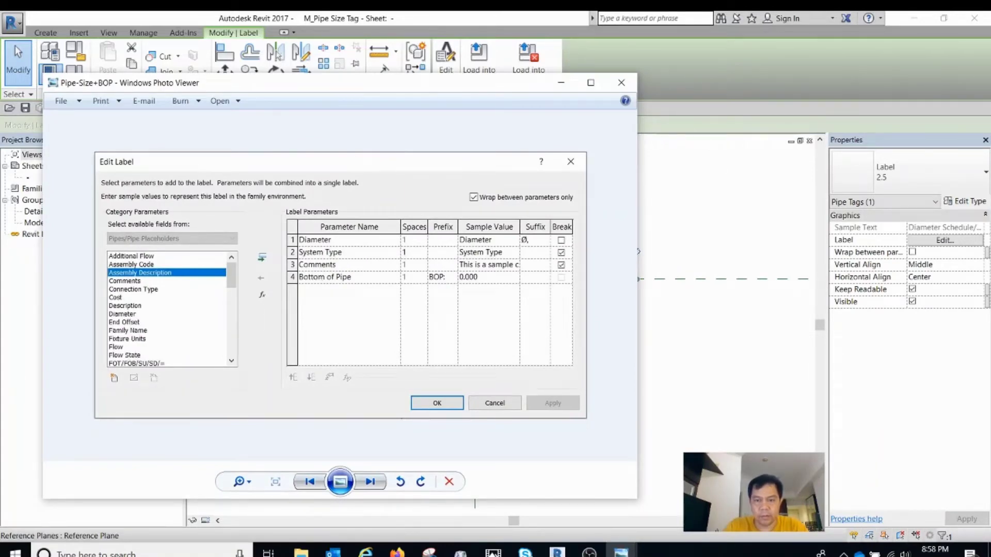
key("alt+Tab")
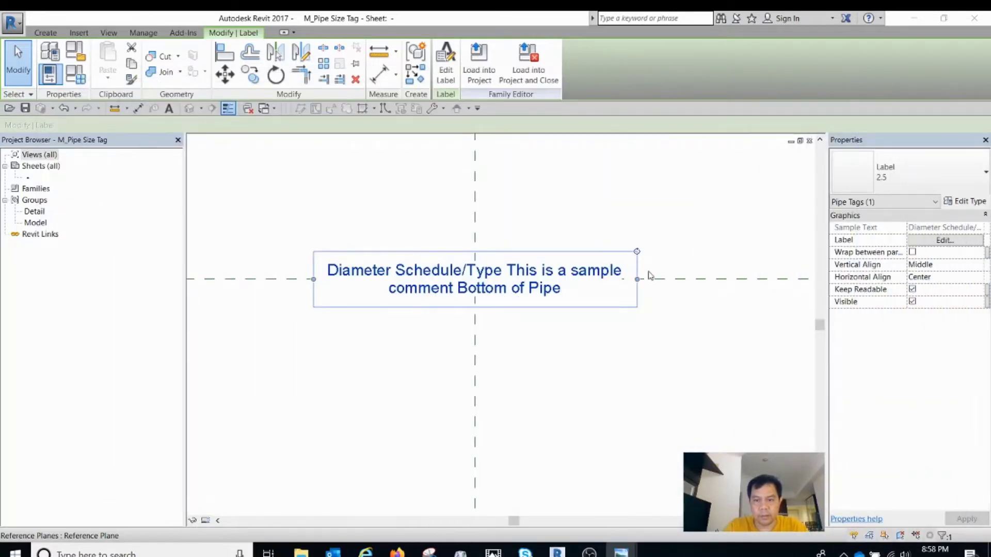
scroll(475, 262, "down", 2)
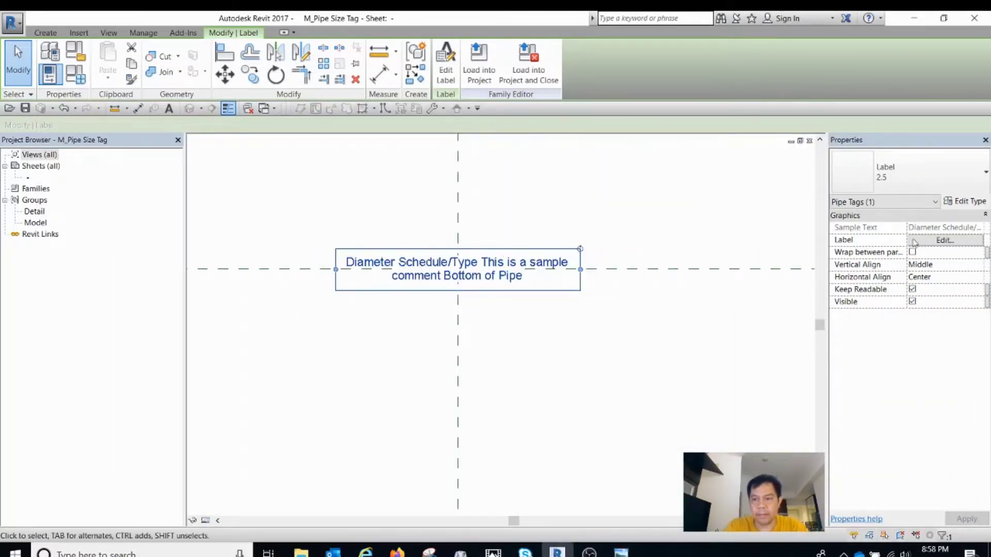
Step: Duplicate the label's 2.5 type under the name 6.0mm
left_click(470, 307)
left_click(461, 288)
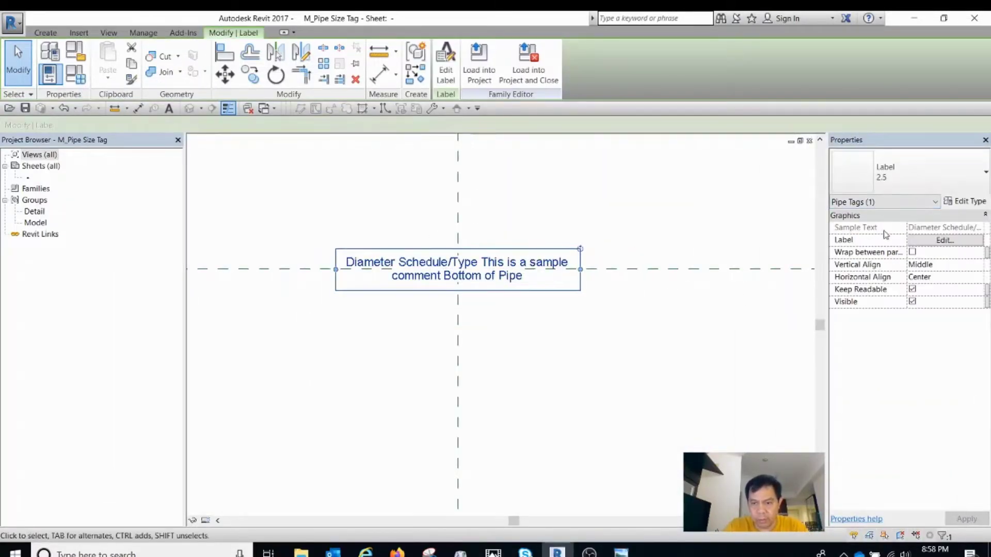
left_click(910, 175)
left_click(913, 178)
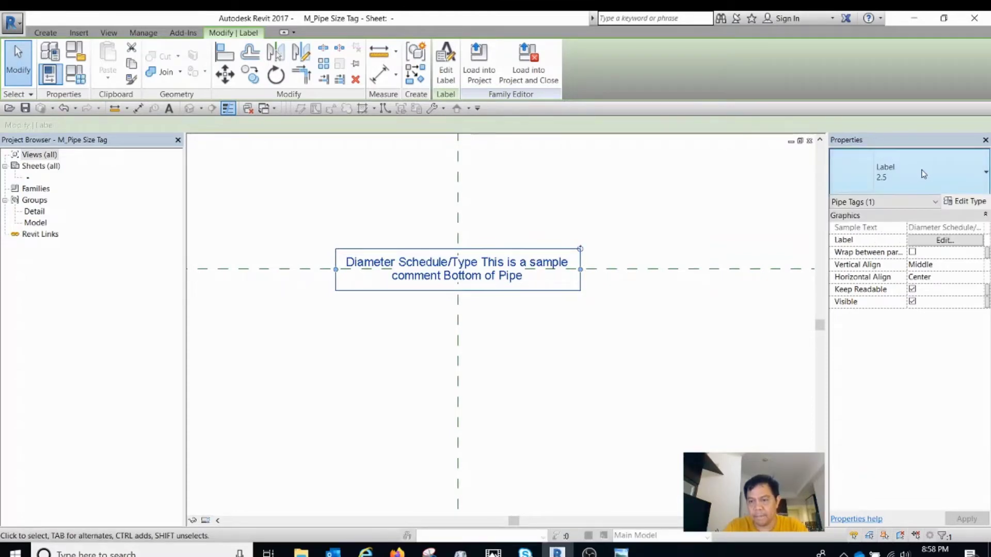
left_click(924, 174)
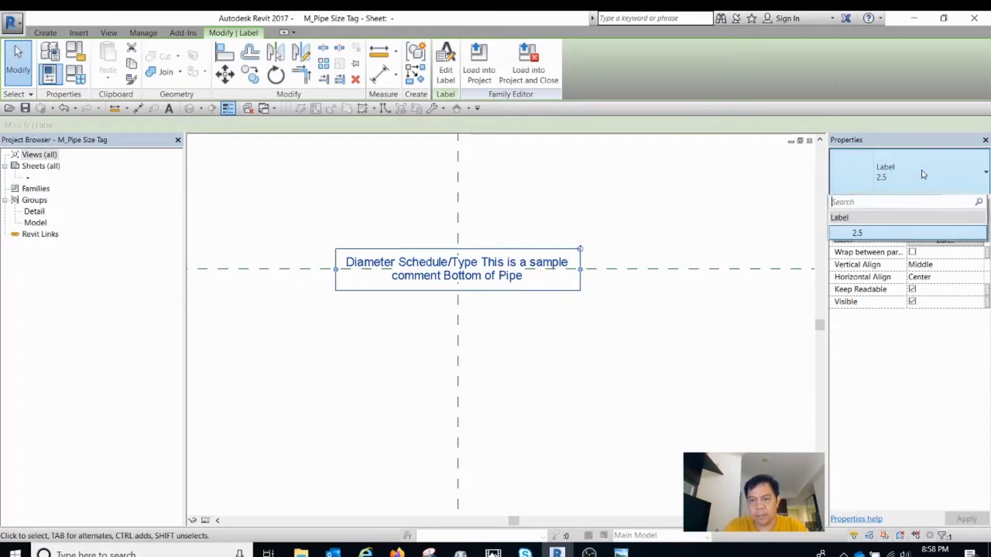
left_click(979, 188)
left_click(964, 206)
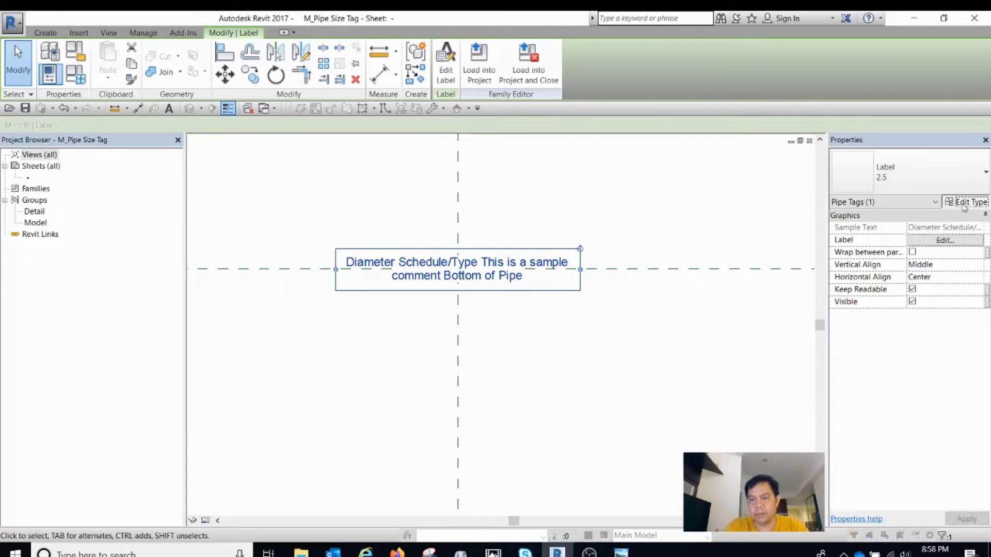
left_click(947, 185)
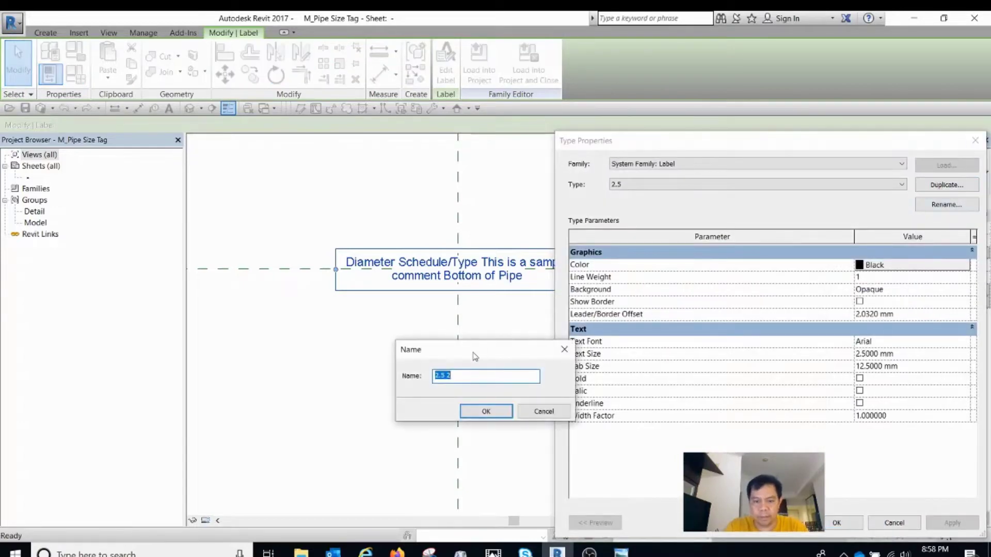
type("6.0m")
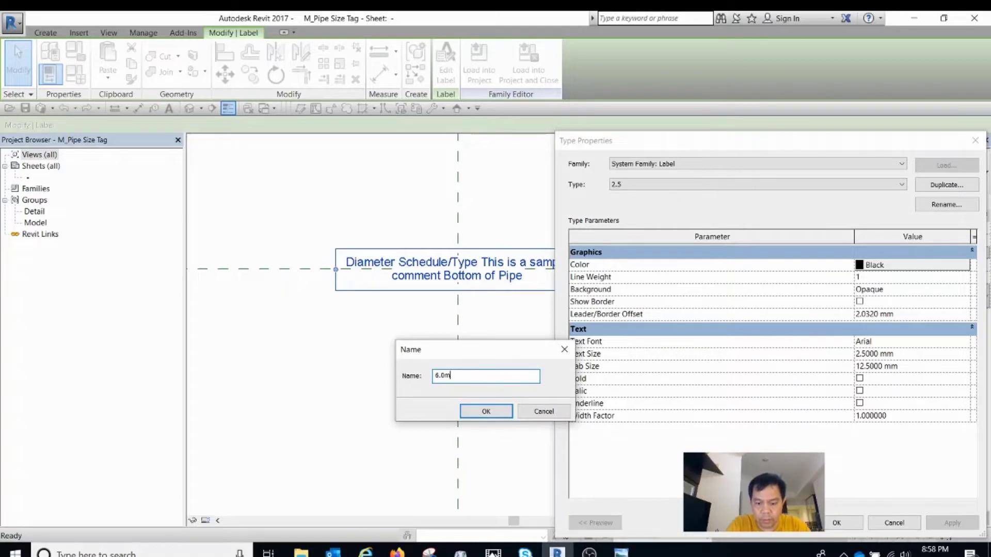
type("m")
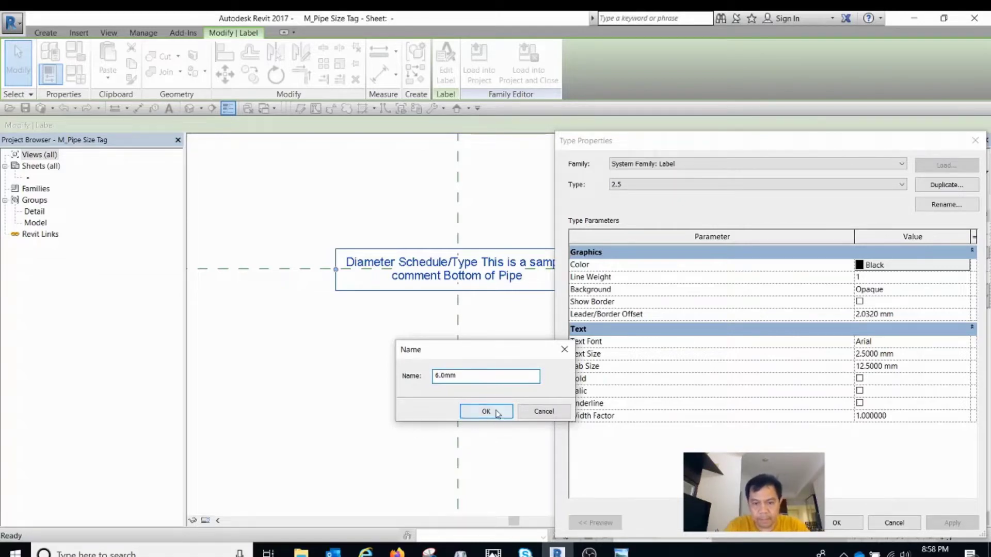
left_click(485, 412)
Step: Give the 6.0mm label type a 6 mm text size, the Arial Narrow font and a width factor of 0.8
left_click(917, 357)
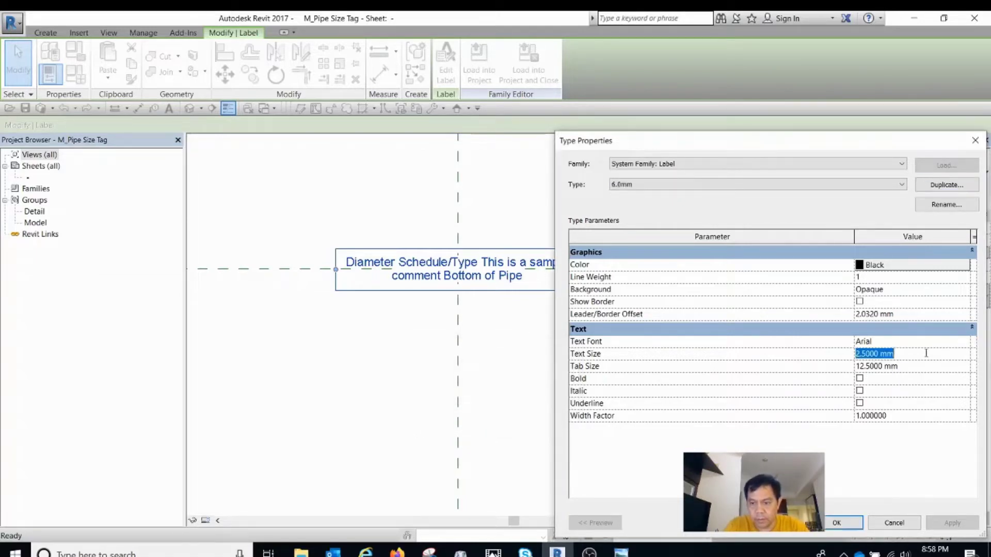
type("6")
left_click(916, 343)
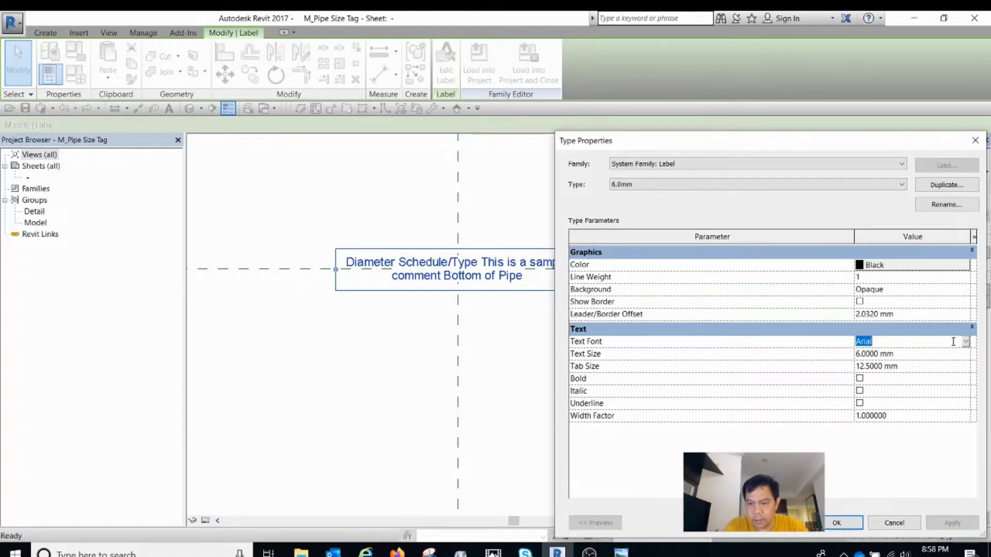
left_click(965, 342)
left_click(900, 385)
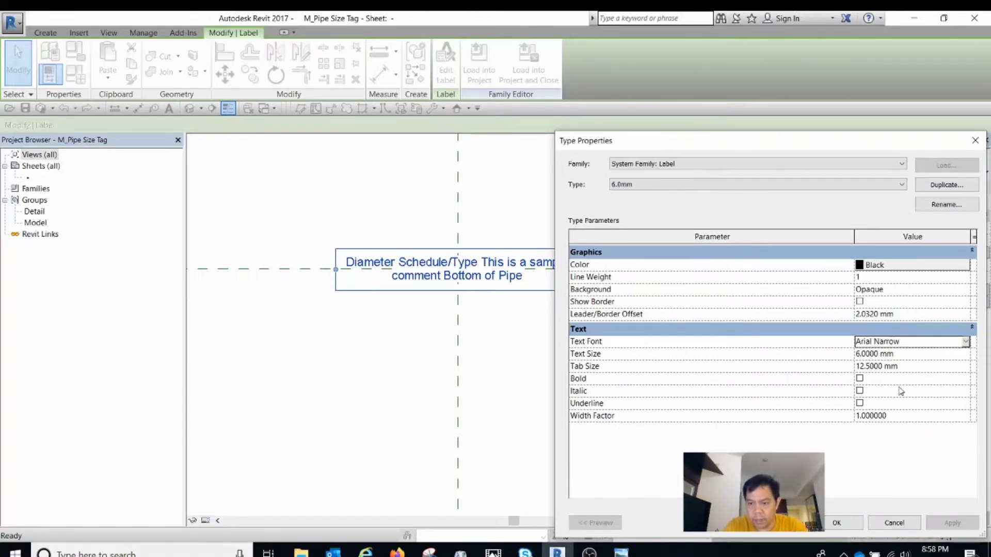
left_click(909, 416)
type("0.")
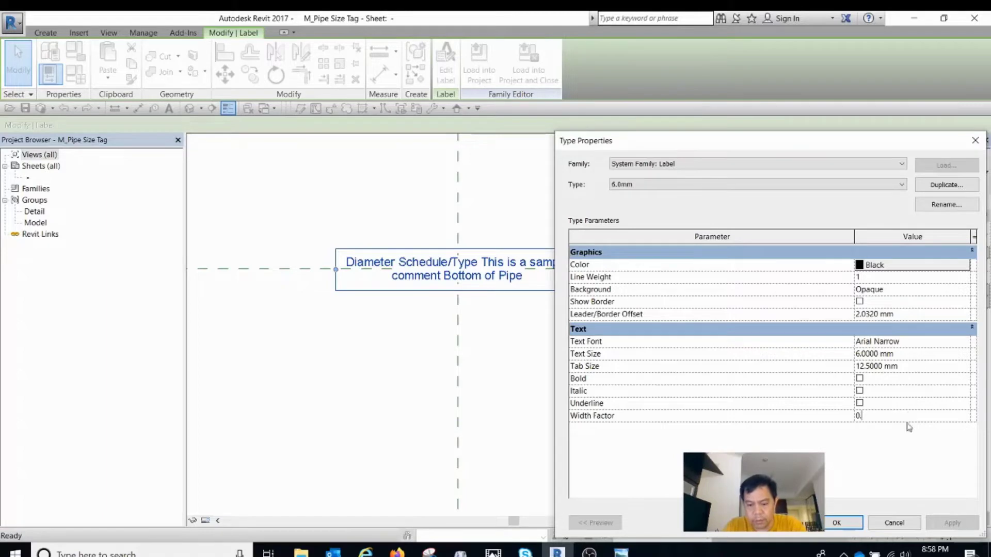
type("800000")
left_click(836, 523)
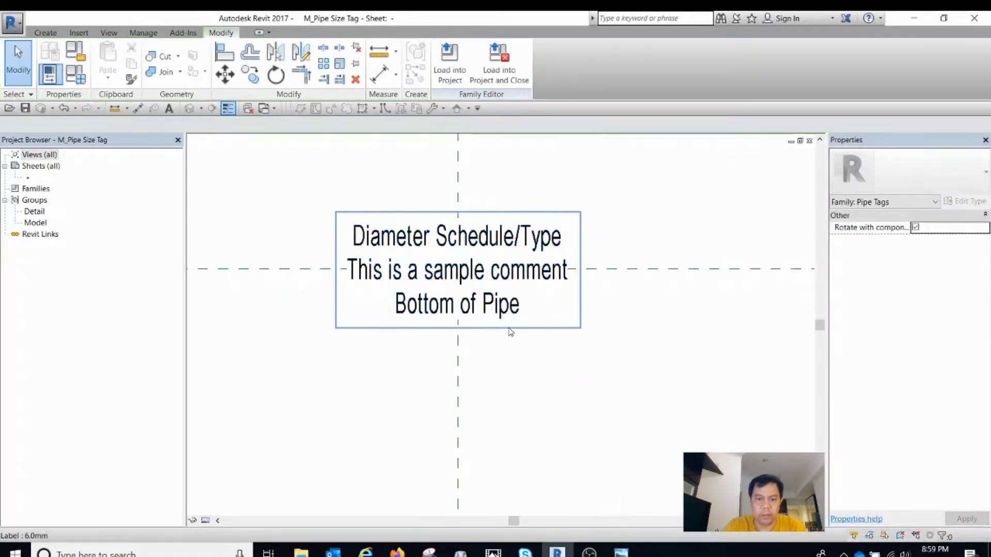
Step: Widen the label's bounding box evenly to both sides of the vertical reference line
left_click(510, 332)
scroll(511, 332, "down", 1)
key("Escape")
left_click(416, 302)
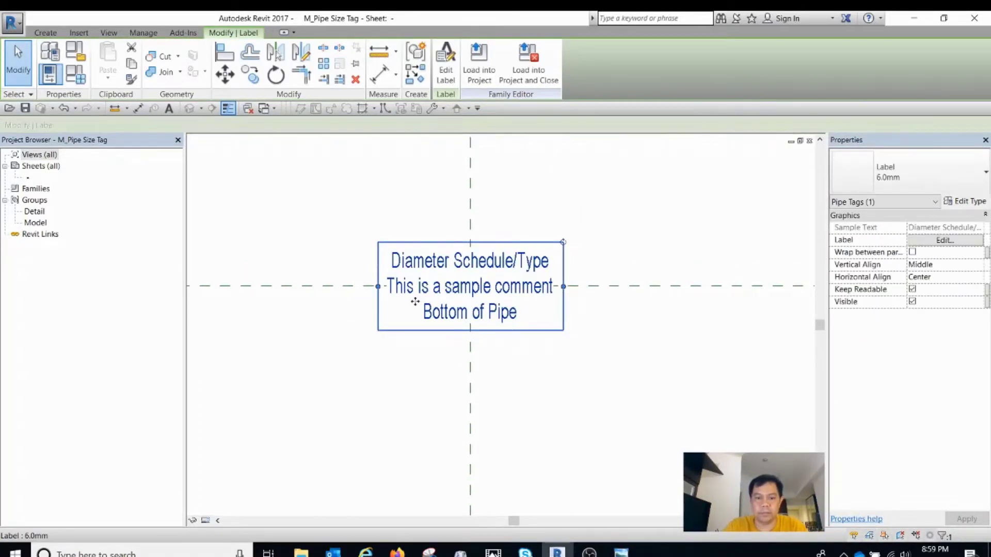
left_click_drag(378, 286, 350, 287)
key("Escape")
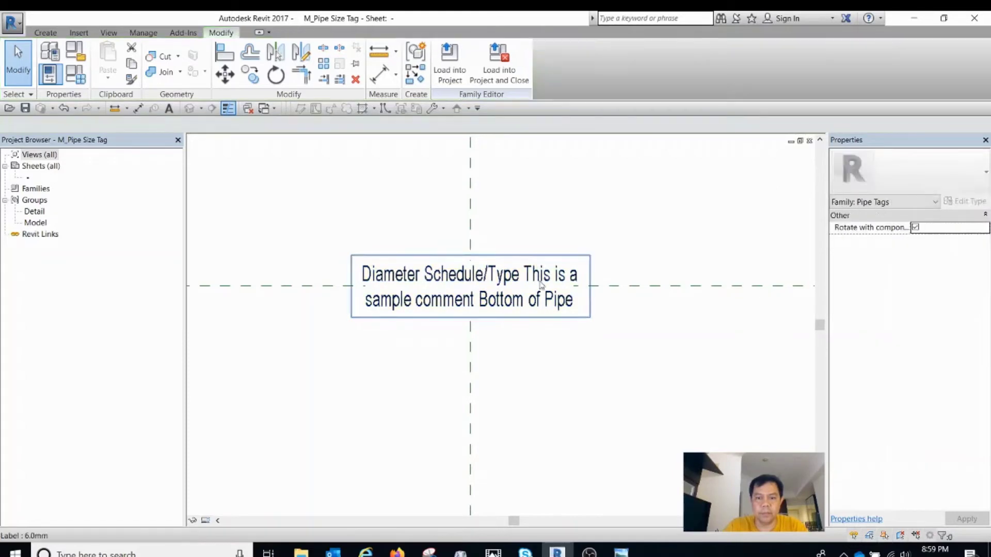
Step: Open the label's parameter list for editing and remove the Schedule/Type parameter
left_click(499, 278)
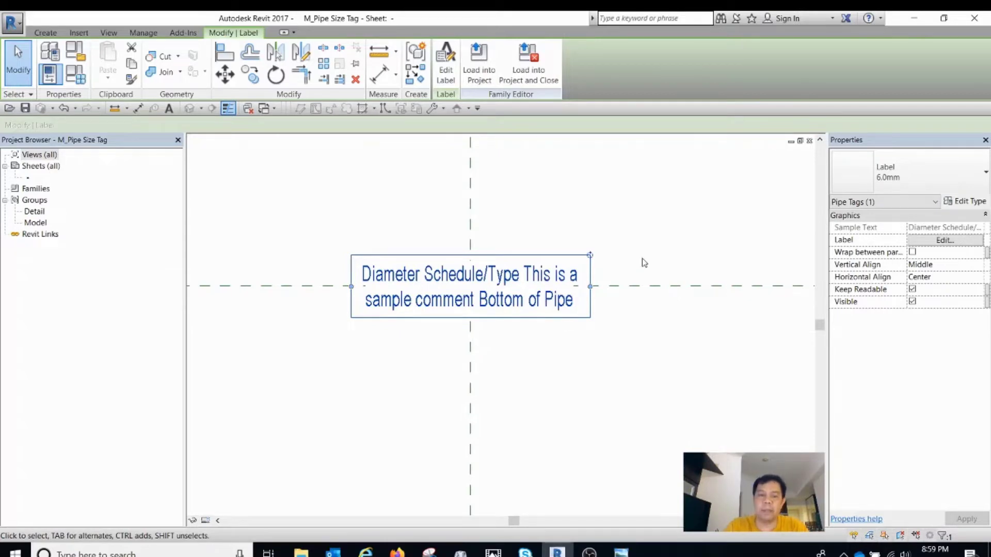
left_click(447, 75)
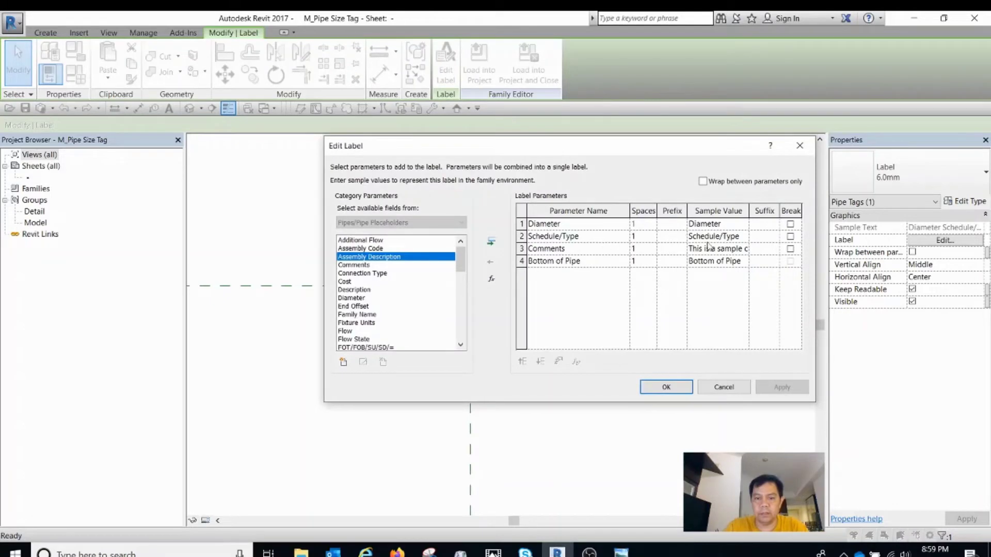
left_click(569, 228)
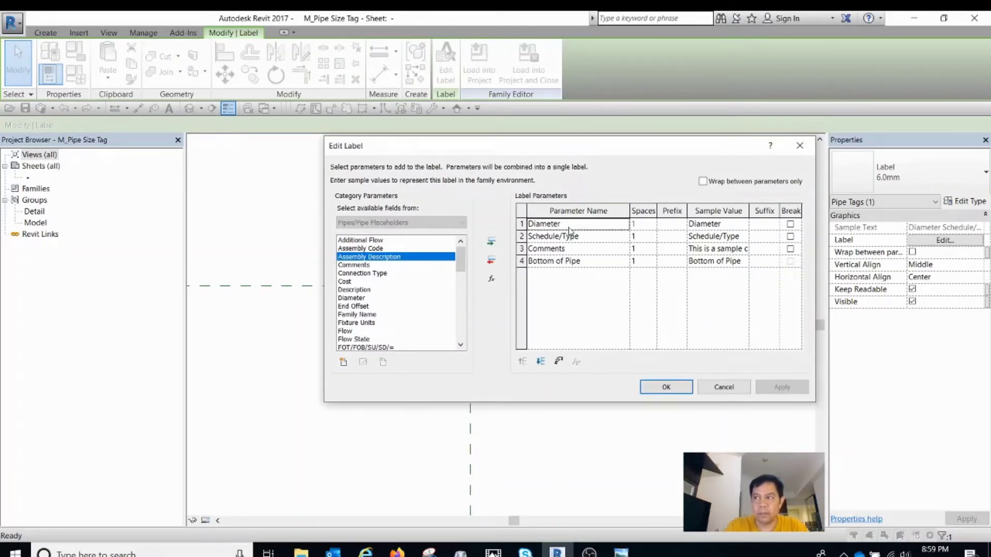
left_click(575, 248)
left_click(576, 238)
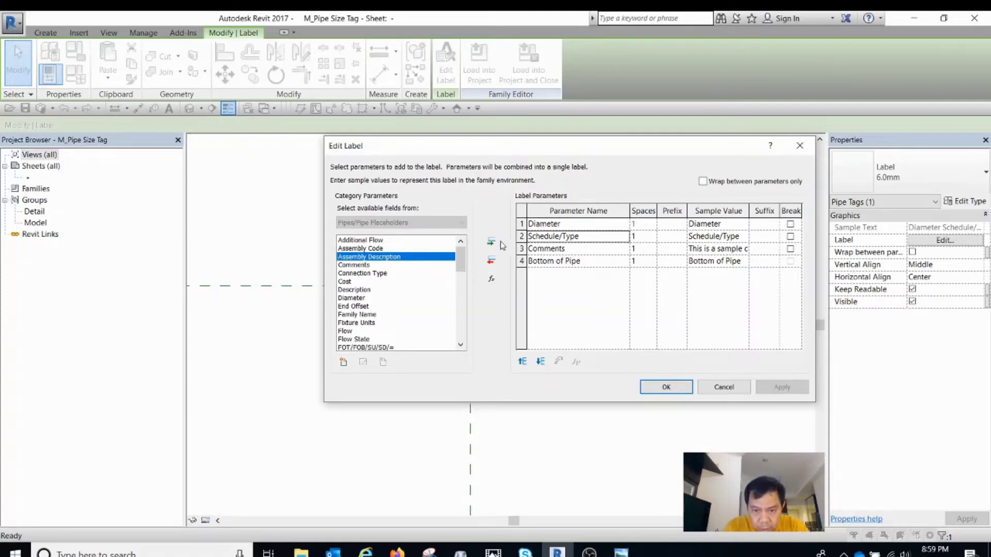
left_click(491, 260)
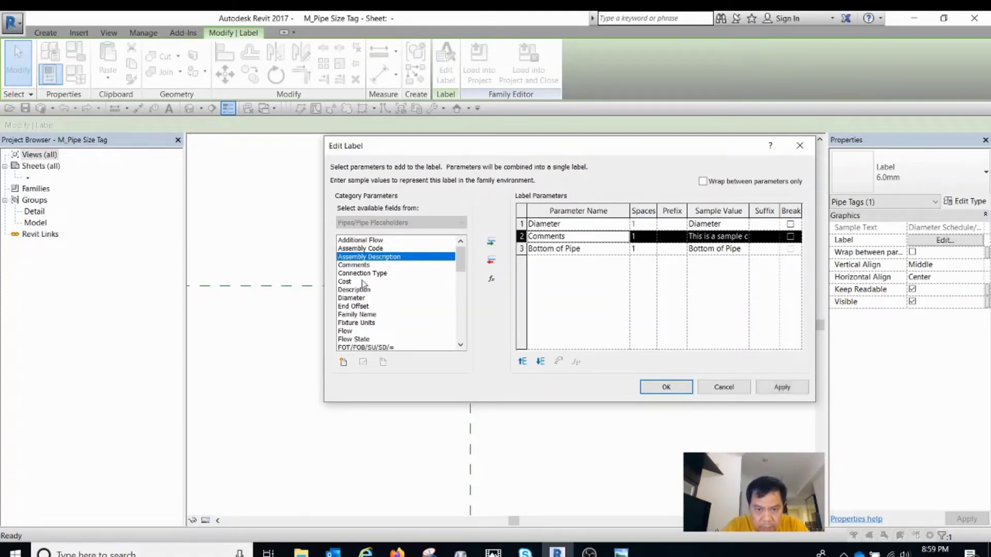
Step: Add the System Type parameter to the label and move it to second place, directly after Diameter
scroll(374, 343, "down", 2)
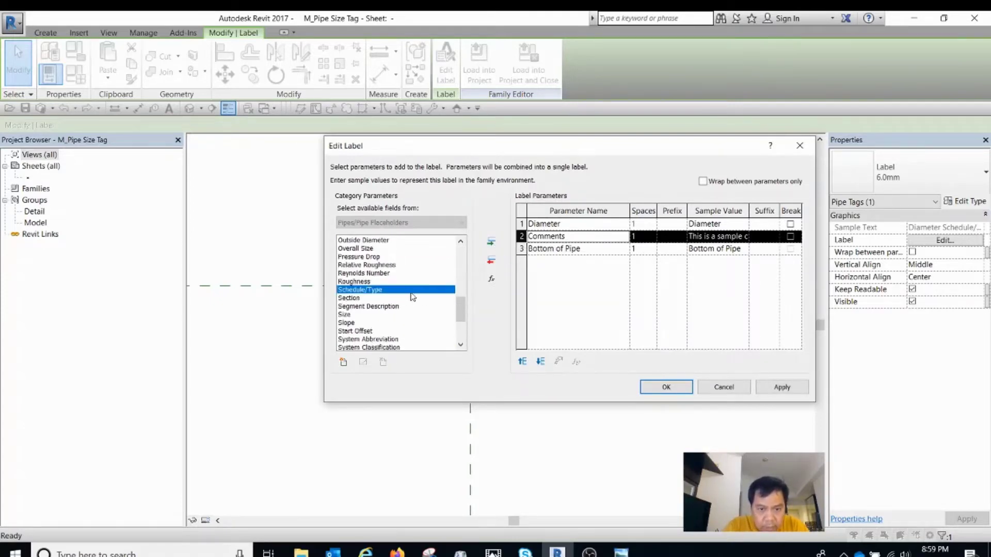
scroll(363, 309, "down", 2)
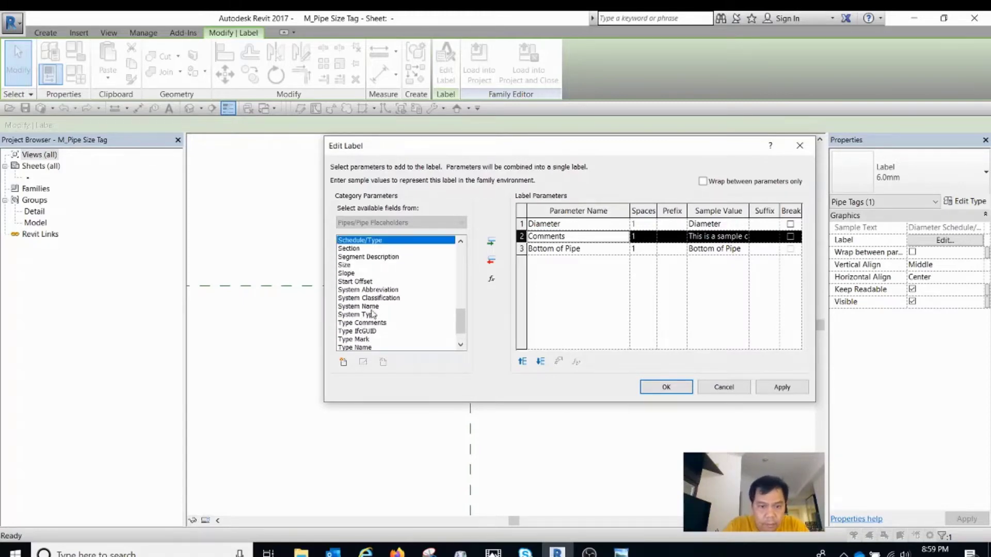
left_click(373, 315)
left_click(491, 241)
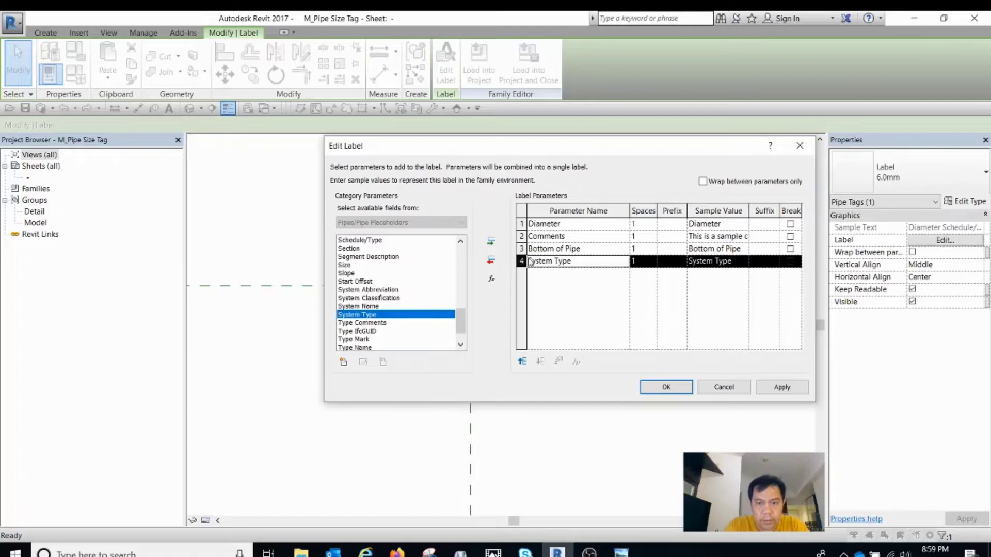
left_click(524, 361)
left_click(522, 362)
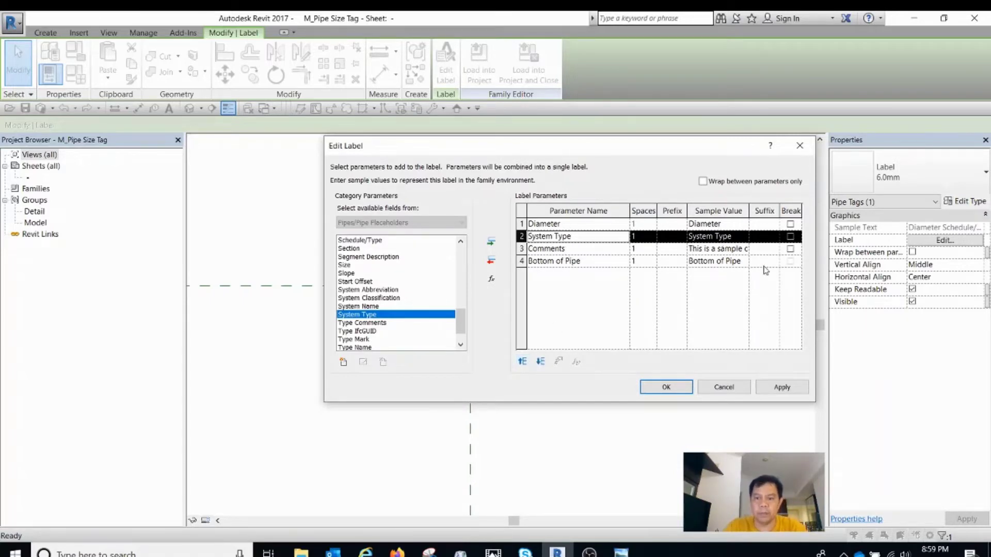
Step: Set line breaks after the System Type and Comments parameters and apply the label's parameter list
left_click(790, 236)
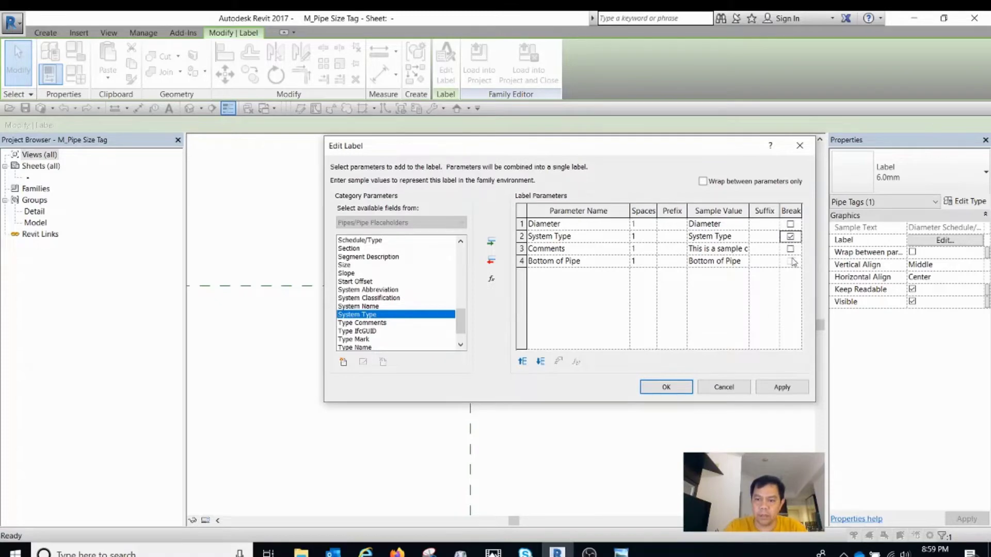
left_click(790, 249)
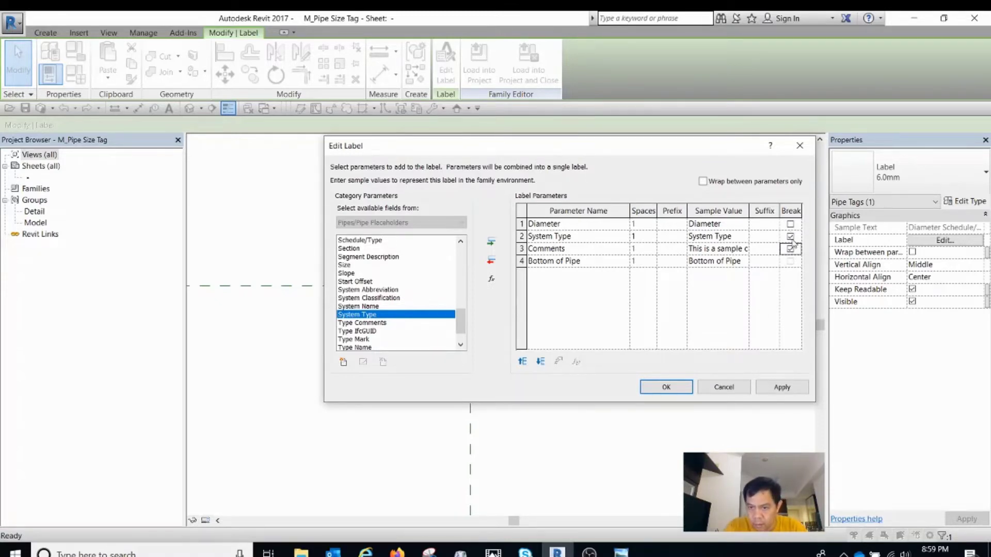
left_click(776, 388)
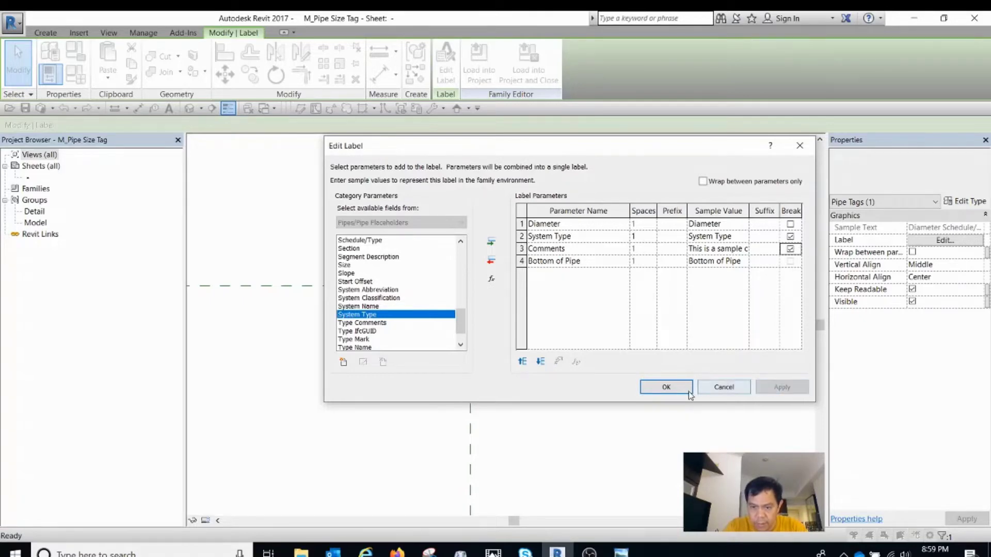
left_click(666, 387)
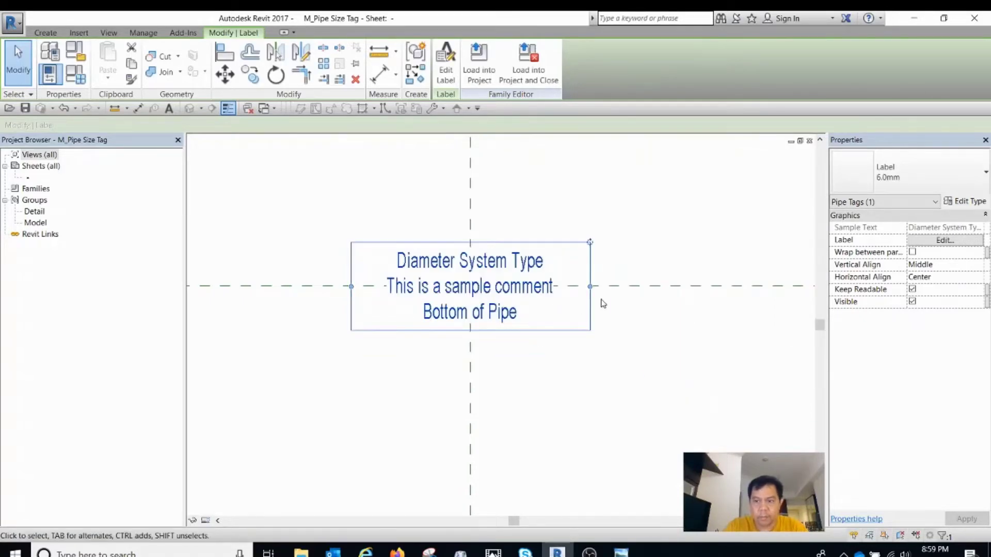
Step: Try Left as the label's horizontal alignment
left_click(974, 278)
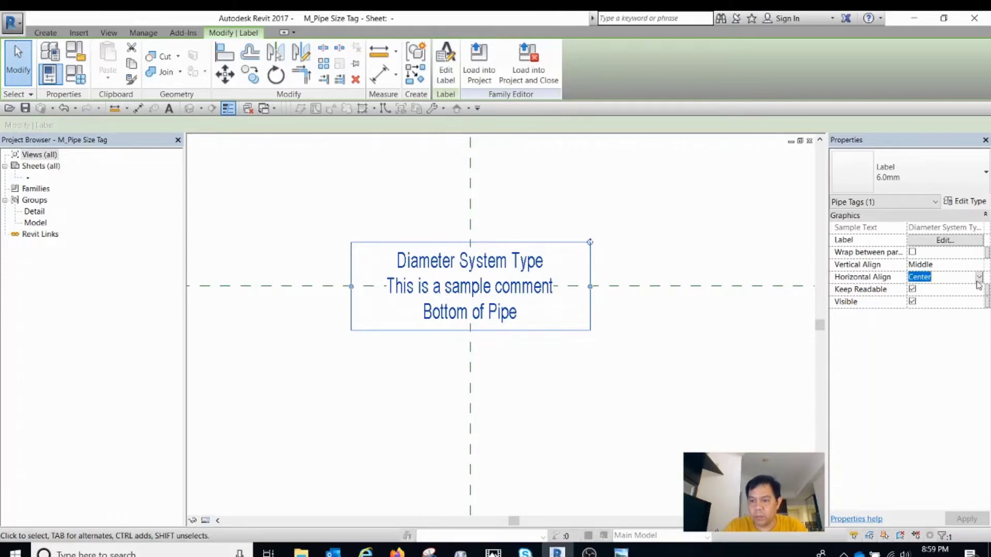
left_click(978, 278)
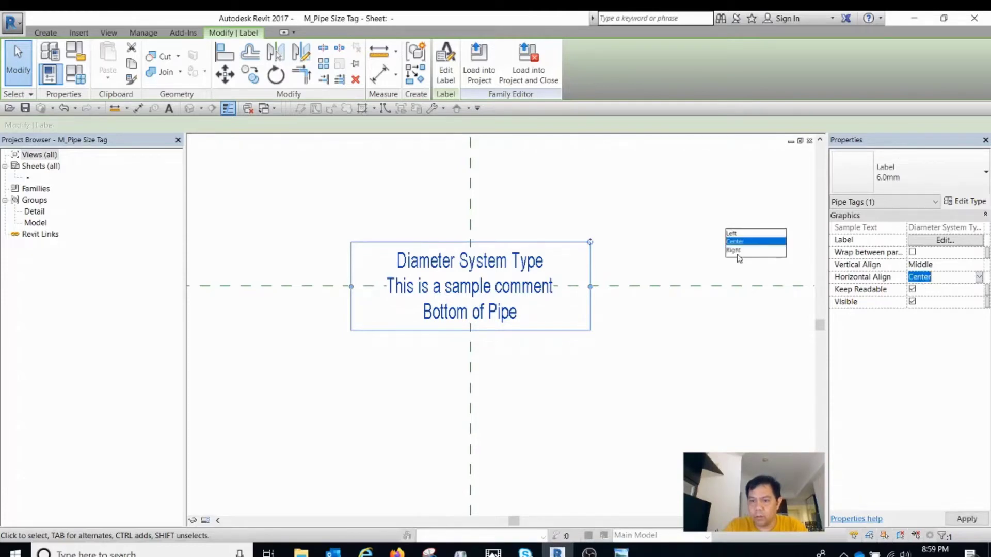
left_click(744, 235)
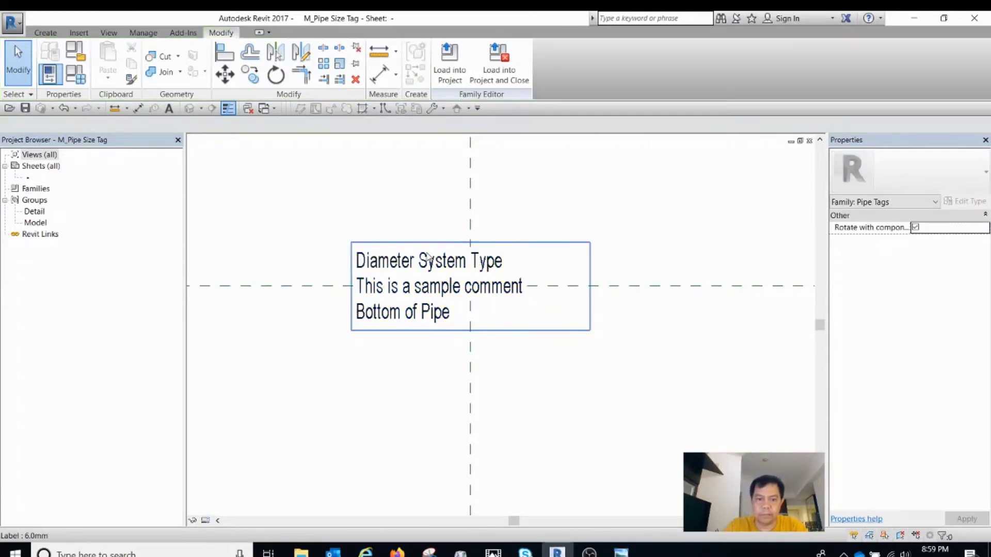
Step: Set the label's horizontal alignment to Right and move the label so its right edge meets the vertical reference line
left_click(960, 278)
left_click(978, 278)
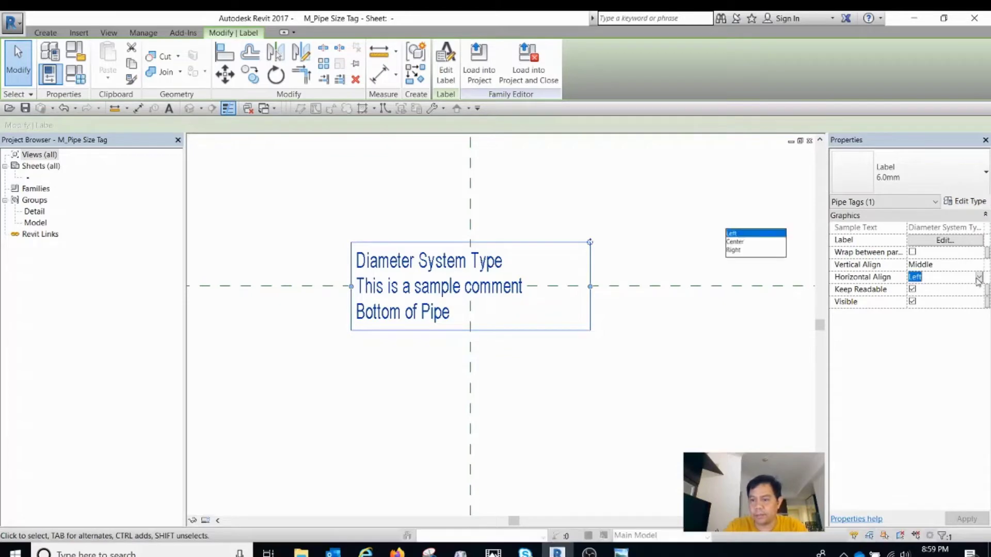
left_click(749, 252)
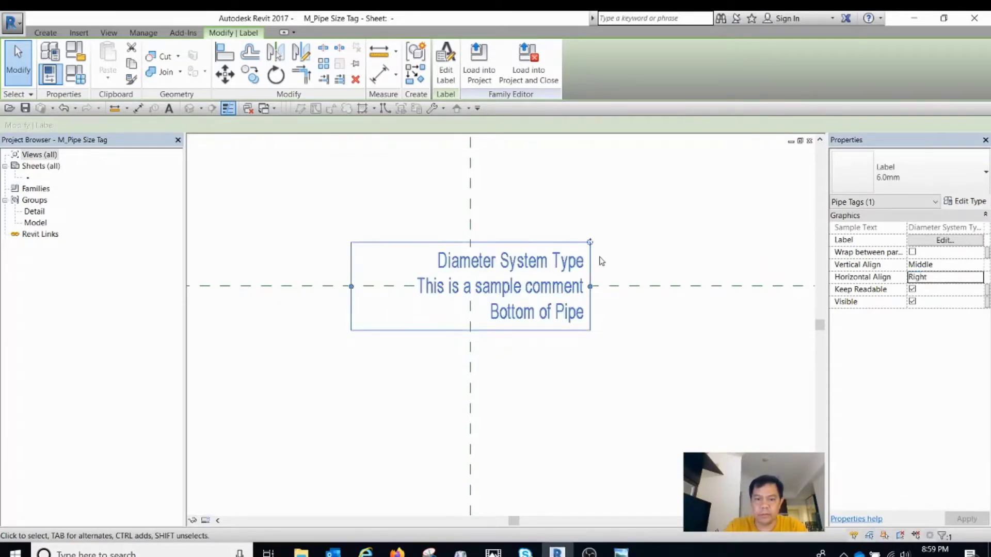
left_click_drag(569, 248, 451, 247)
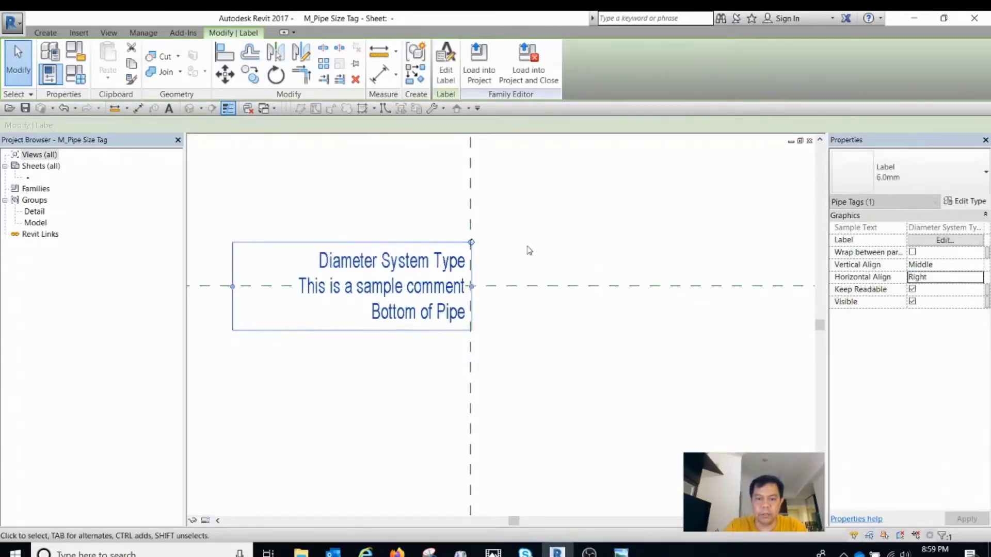
Step: Check the right-aligned label's placement against the crossing of the reference lines
scroll(547, 249, "down", 1)
left_click(527, 256)
left_click(489, 257)
scroll(526, 271, "up", 2)
left_click(496, 268)
left_click(441, 250)
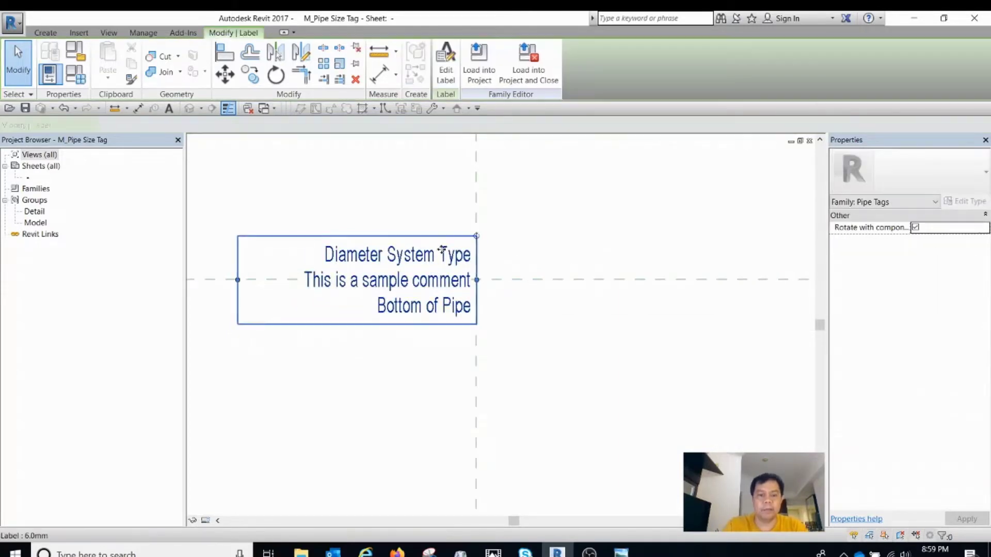
scroll(449, 253, "down", 3)
left_click(549, 261)
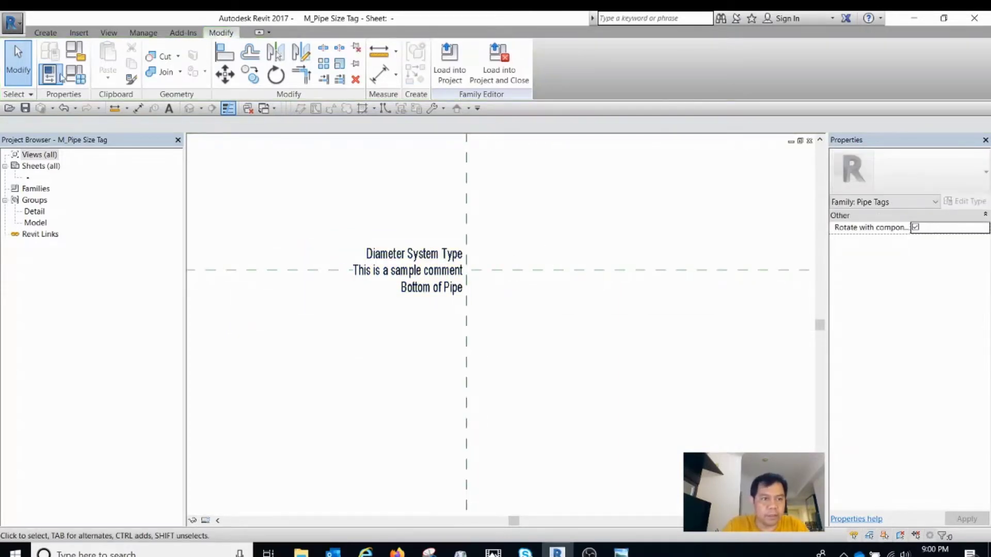
Step: Start saving the tag as a new family file and browse to the Vlog 67 folder within BIM-Vlog on drive C
left_click(12, 21)
mouse_move(49, 188)
left_click(150, 127)
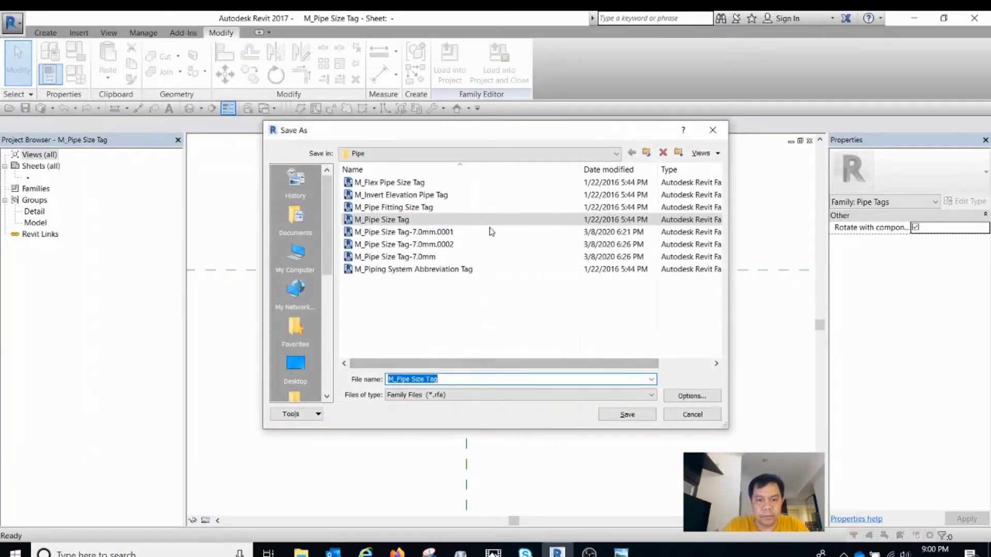
left_click(482, 155)
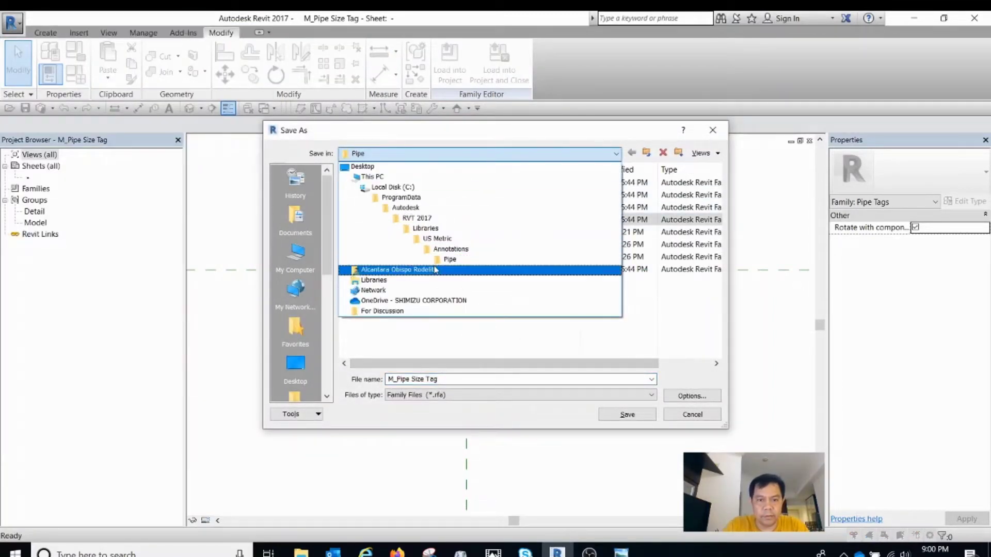
left_click(408, 187)
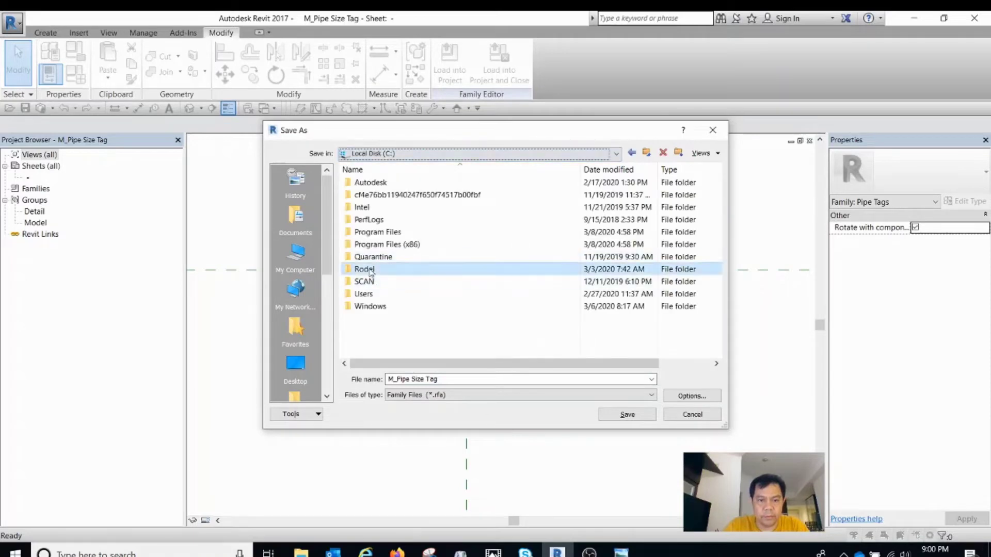
double_click(370, 270)
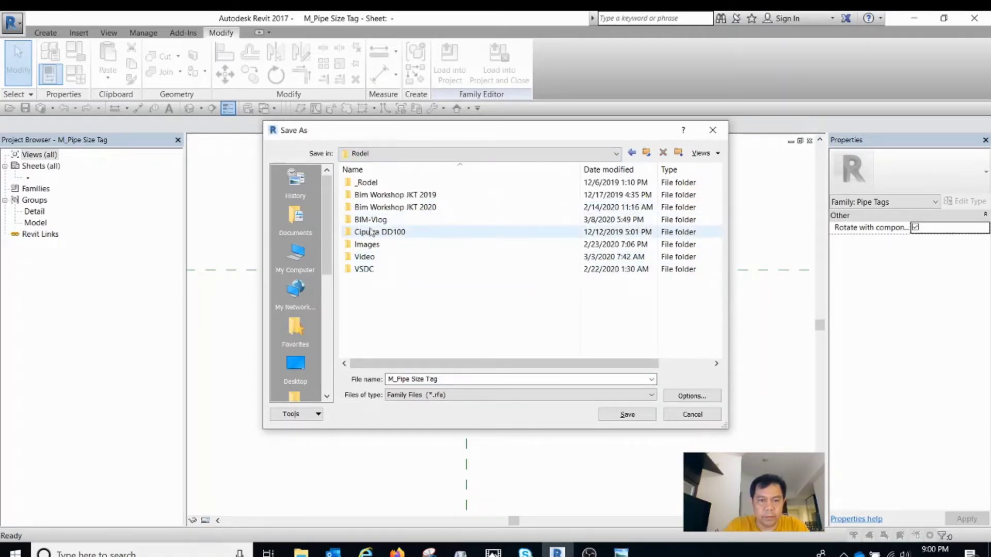
double_click(370, 219)
double_click(370, 308)
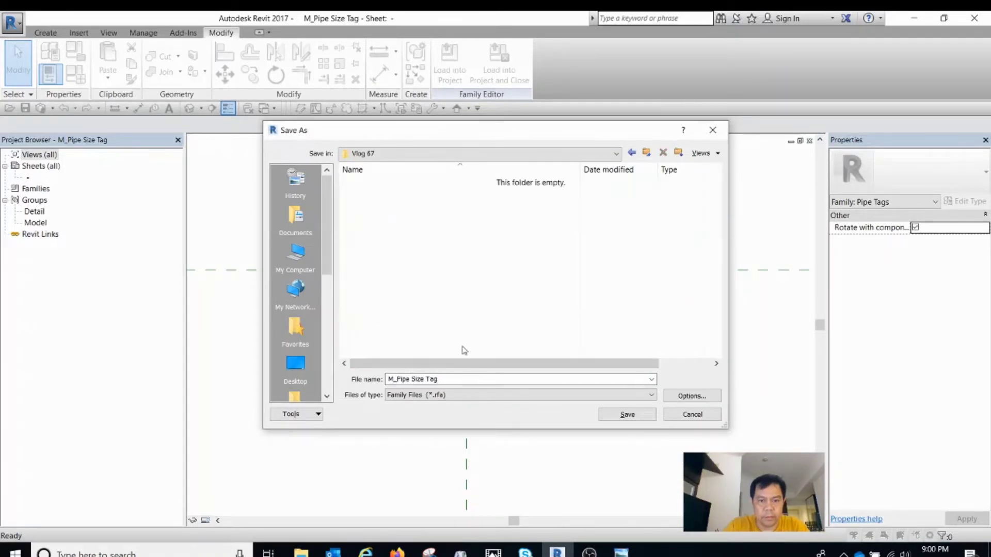
Step: Name the family file RA_Pipe Size Tag-6.0mm and save it in the Vlog 67 folder
left_click(462, 380)
left_click_drag(394, 379, 366, 384)
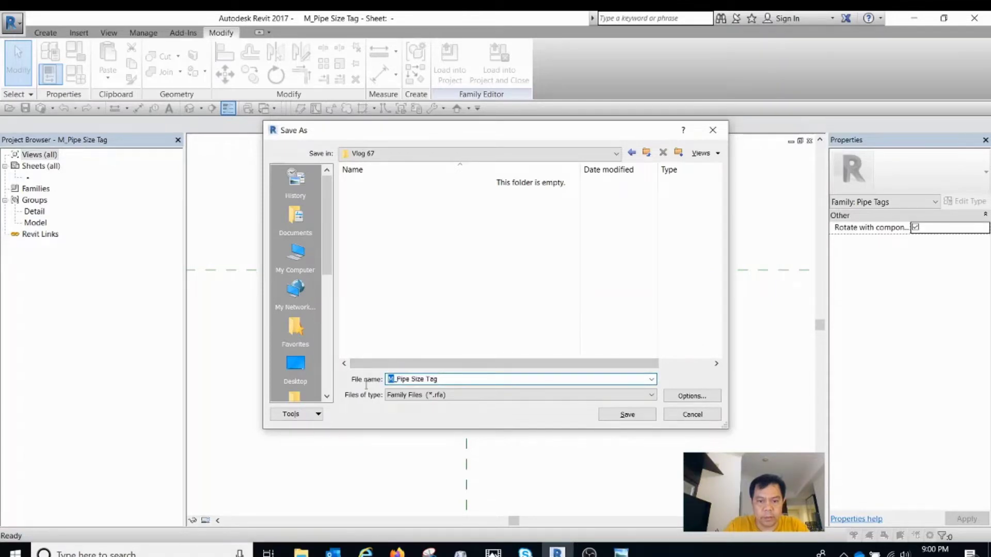
type("Ra")
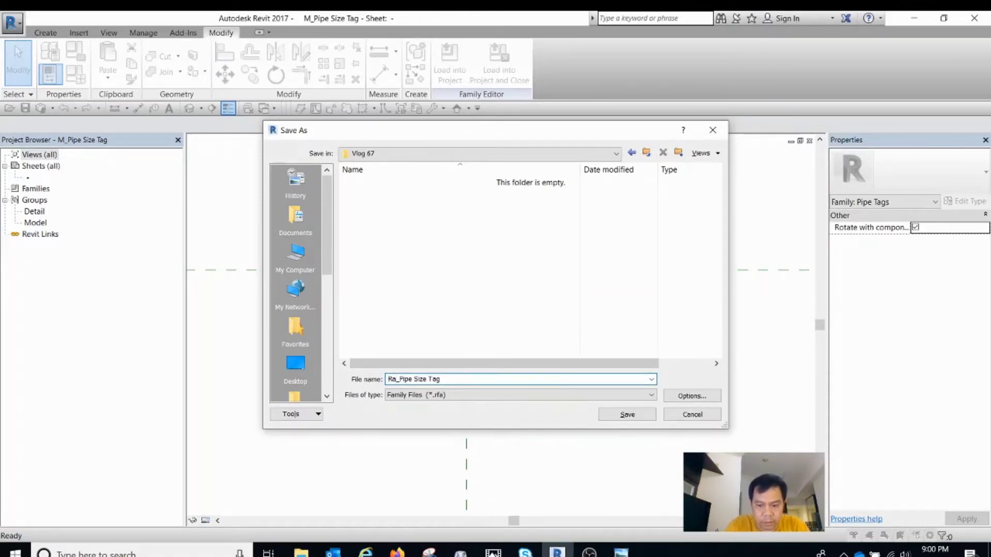
key("BackSpace")
type("A")
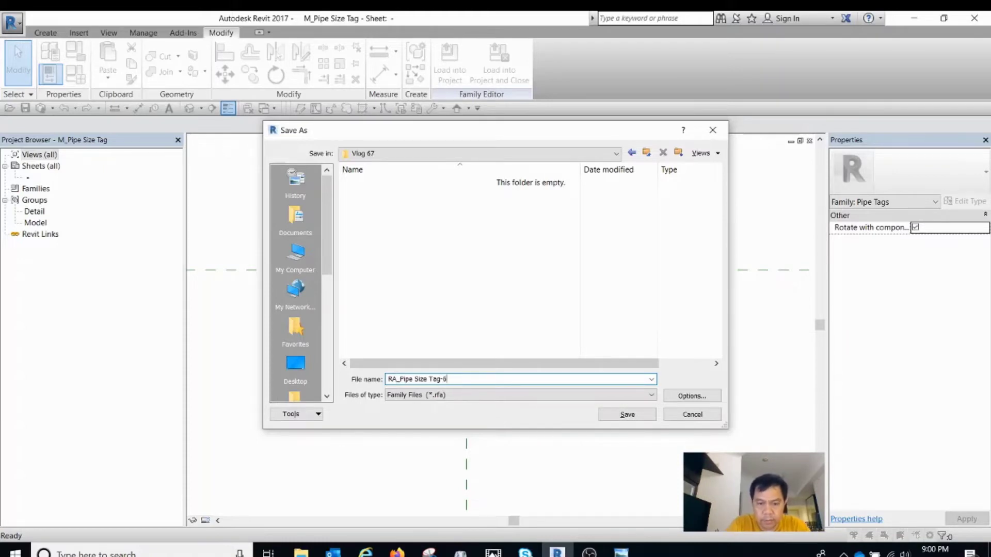
type("-6.0mm")
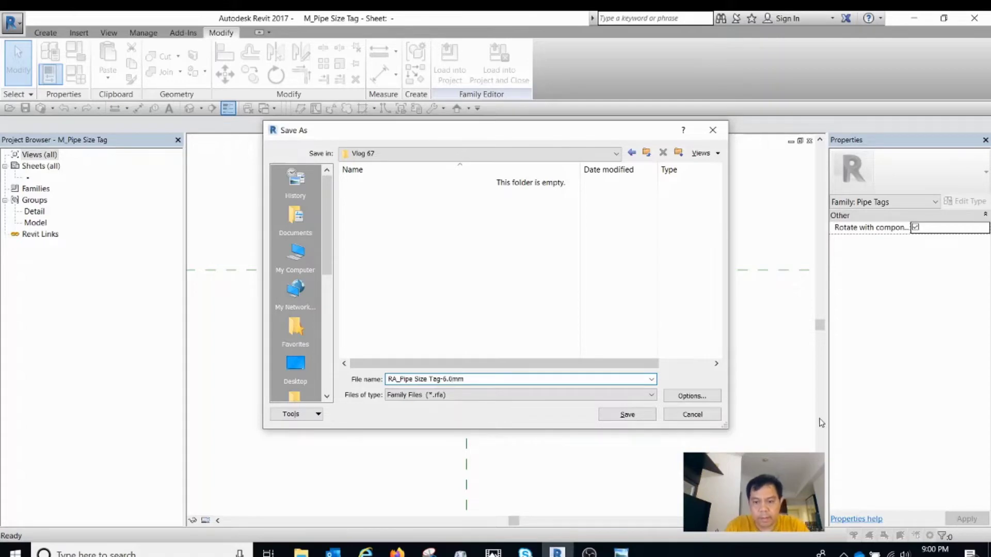
left_click(692, 396)
left_click(504, 368)
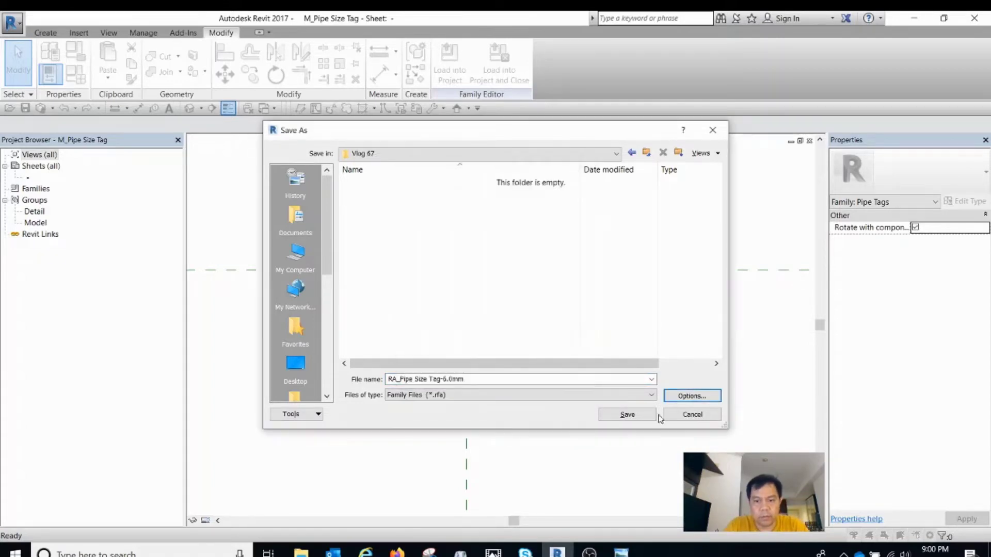
left_click(642, 415)
Step: Load the saved tag family into the project BIM-Vlog-67 Duct and Piping Annotation-Start.rvt and close the family
left_click(457, 288)
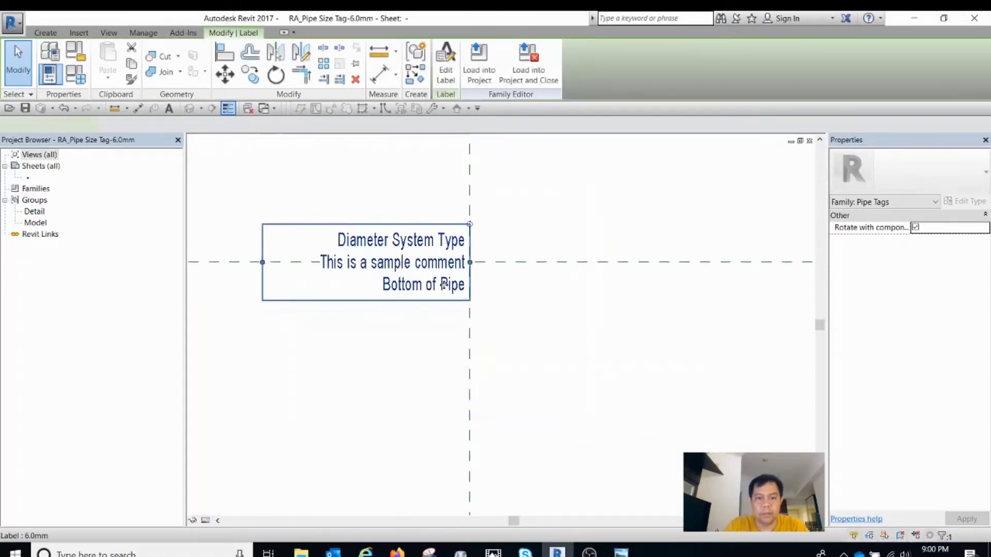
left_click(536, 80)
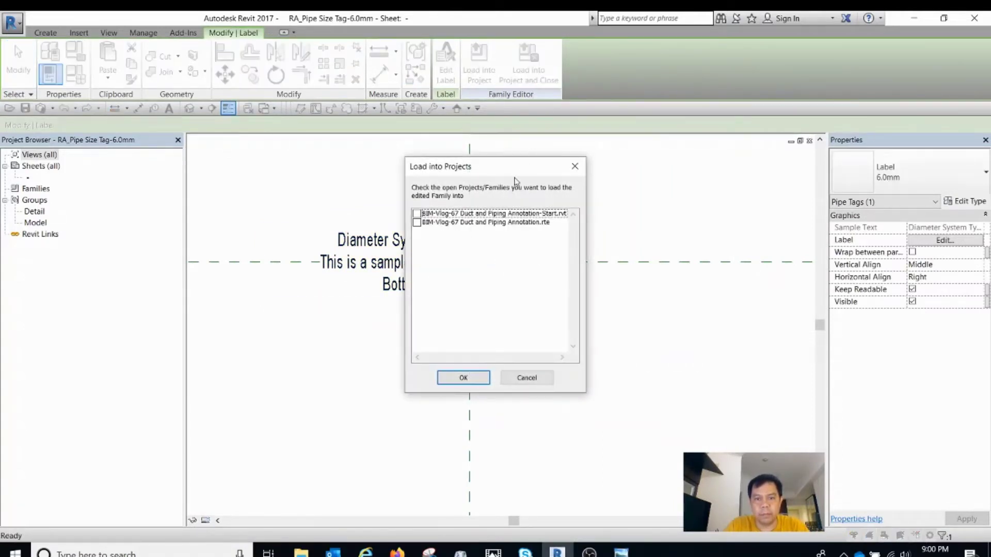
left_click_drag(502, 170, 574, 190)
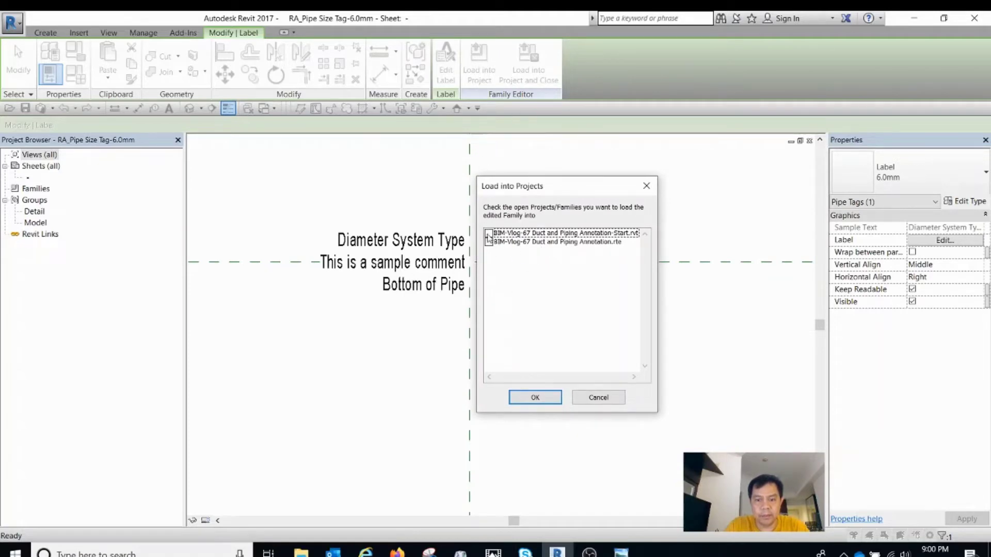
left_click(489, 234)
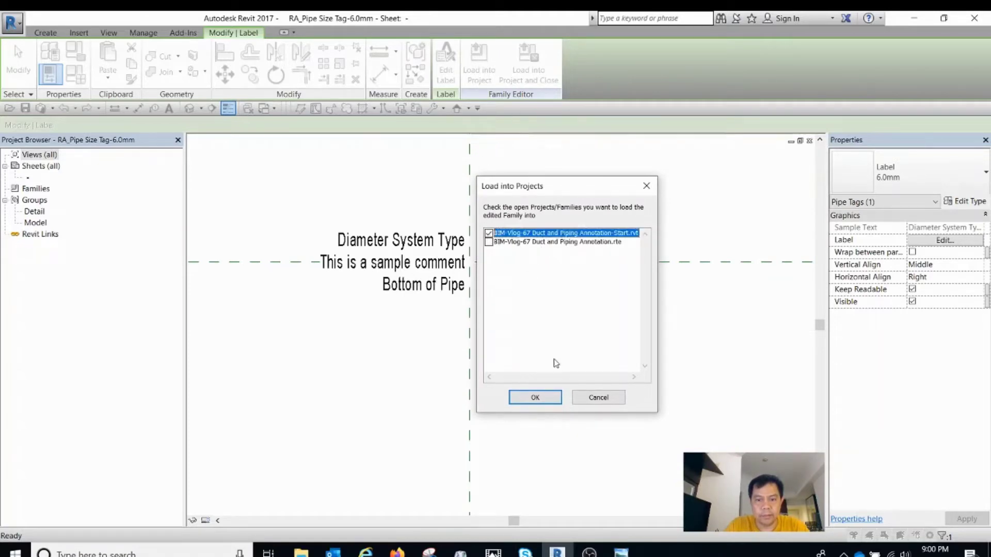
left_click(545, 398)
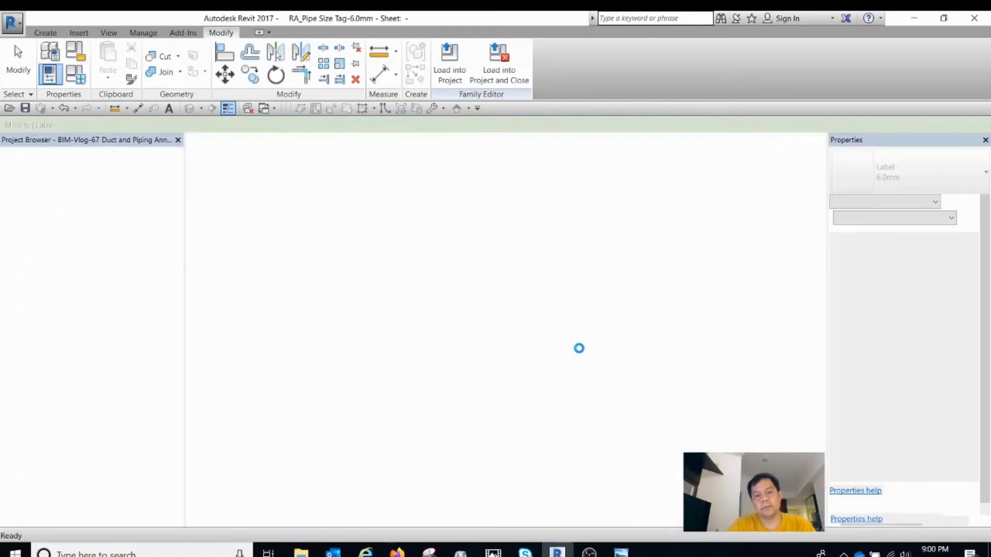
Step: Decline loading a wall tag, leave the tag command and open the Level 2-MEP-Piping-Annotation floor plan
scroll(552, 293, "down", 1)
scroll(552, 293, "up", 2)
left_click(550, 294)
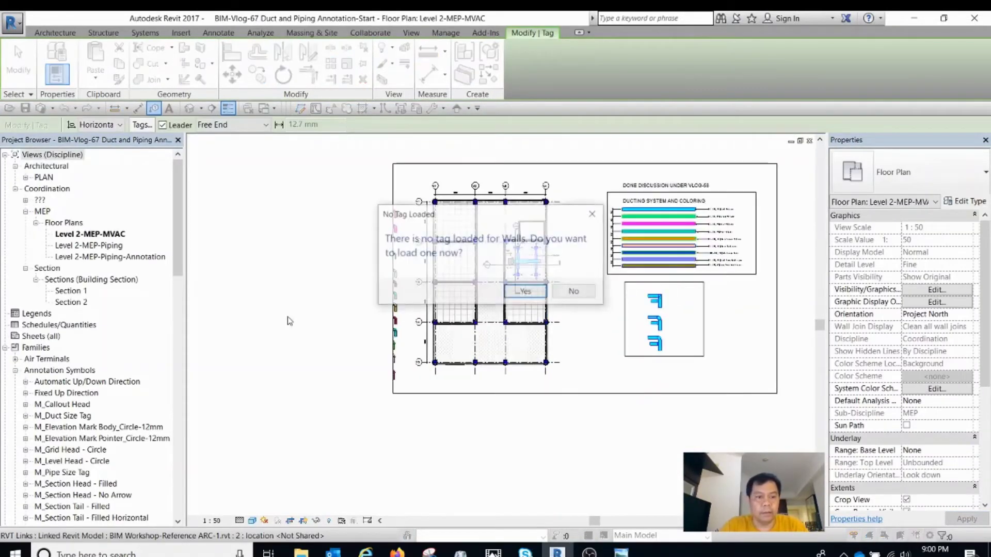
key("Escape")
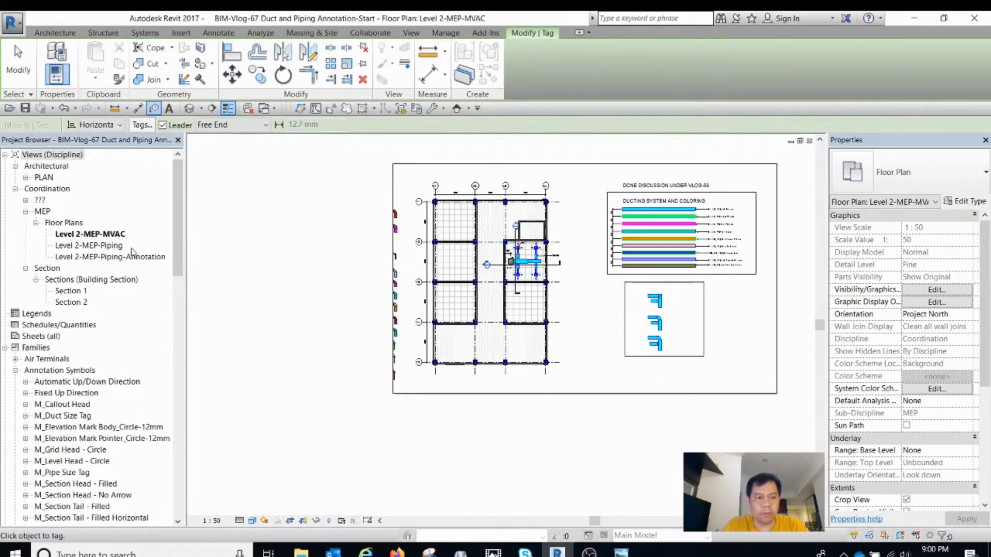
left_click(89, 261)
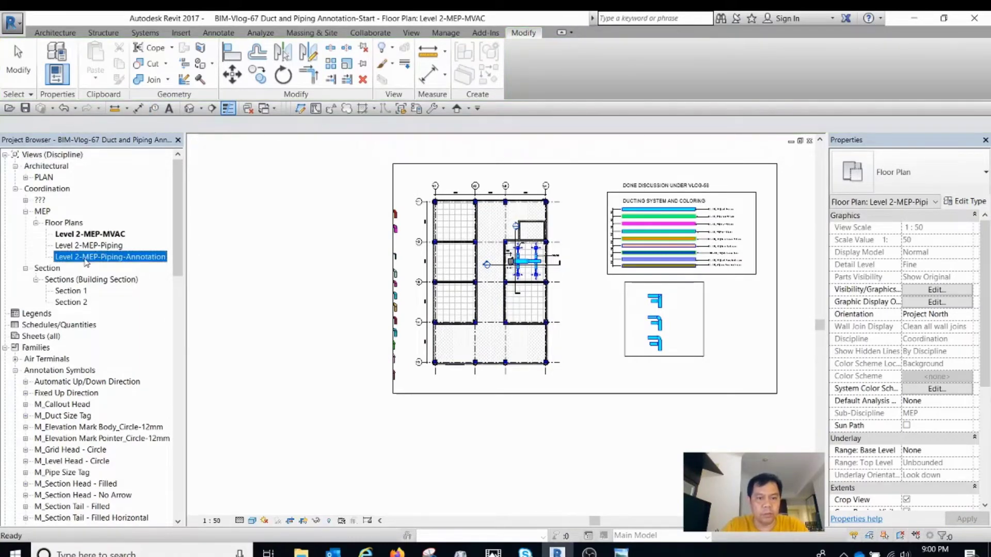
double_click(86, 258)
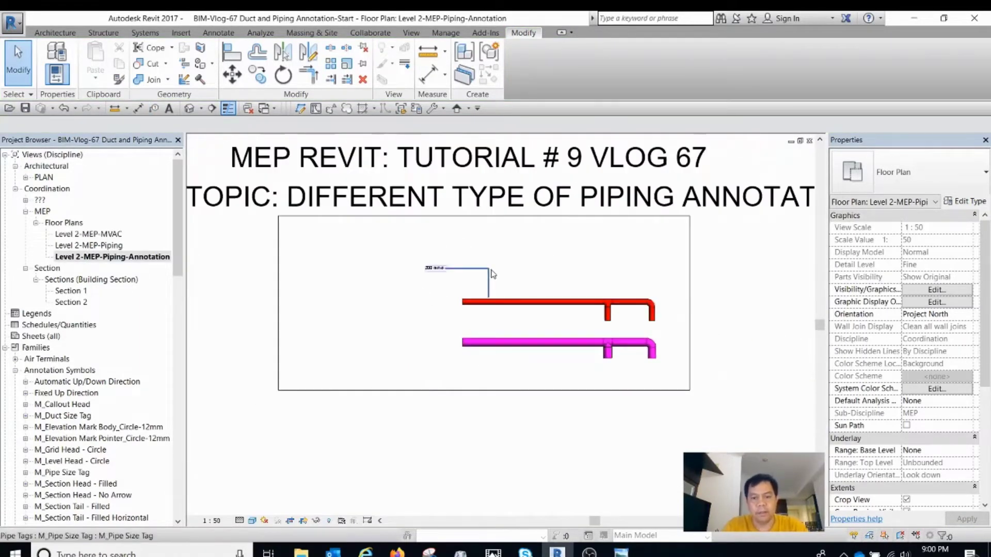
Step: Examine the existing pipe size tag and its leader above the red pipe
left_click(490, 271)
scroll(492, 274, "up", 4)
key("Escape")
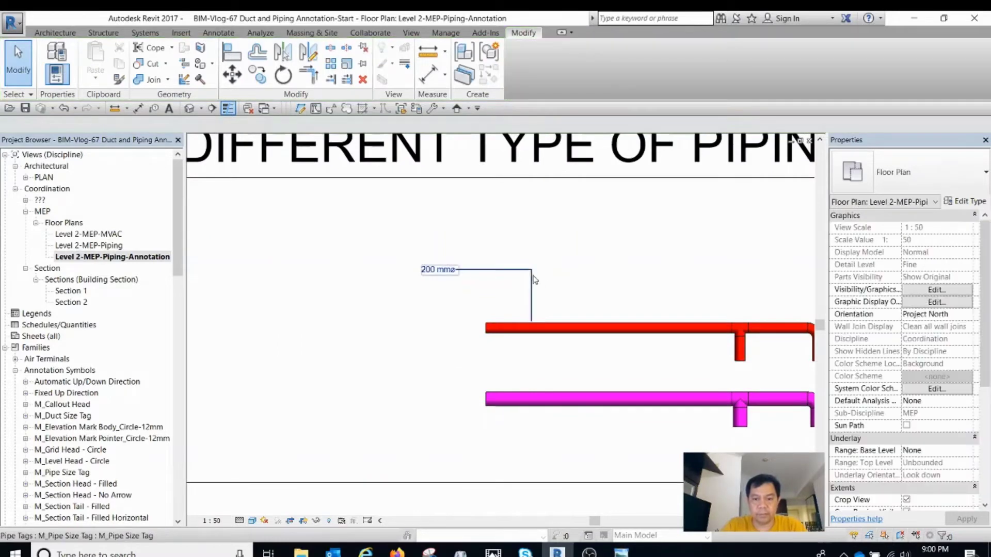
left_click(534, 278)
key("Escape")
left_click(533, 278)
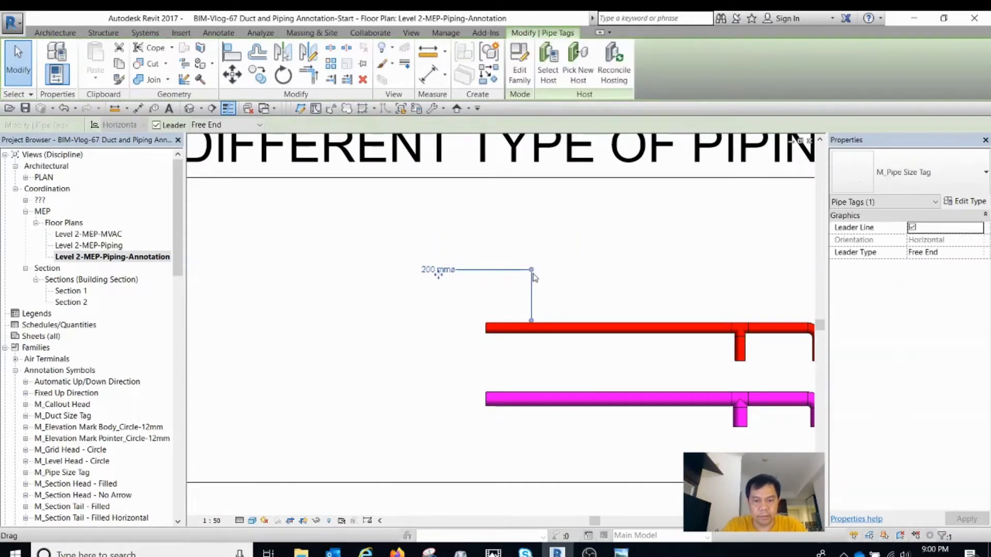
key("Escape")
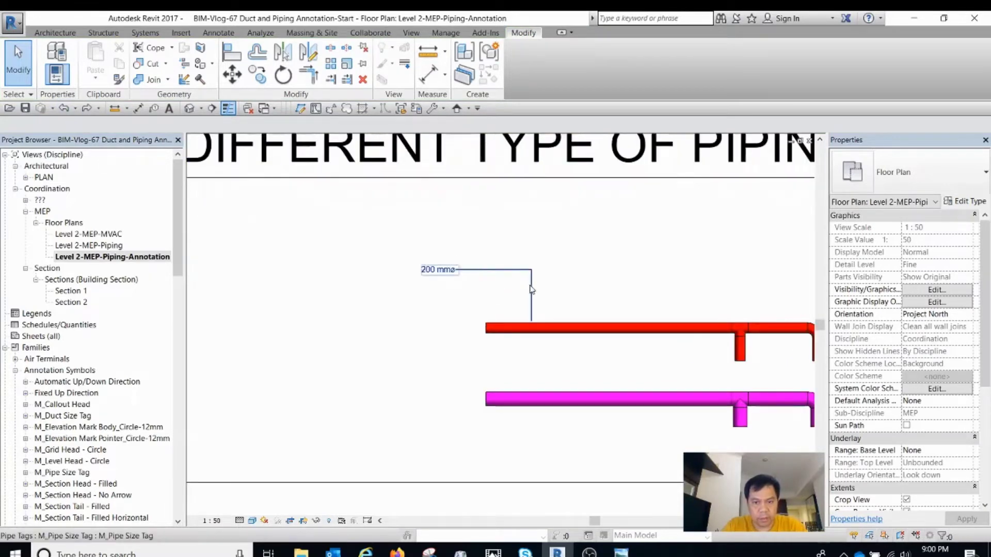
left_click(522, 275)
key("Escape")
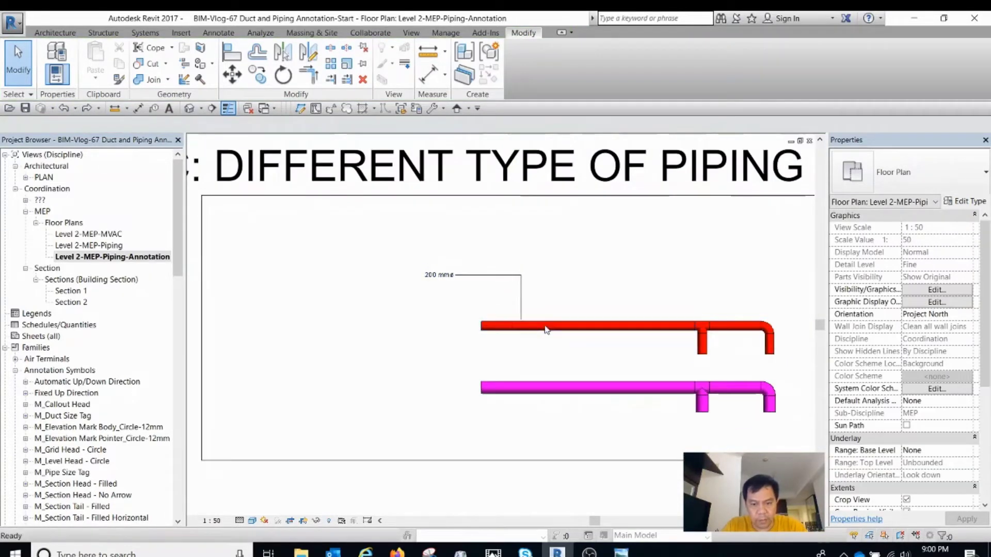
Step: Tag the red pipe with the newly loaded tag, placing its text above and to the left of the pipe
key("t")
key("g")
left_click(558, 328)
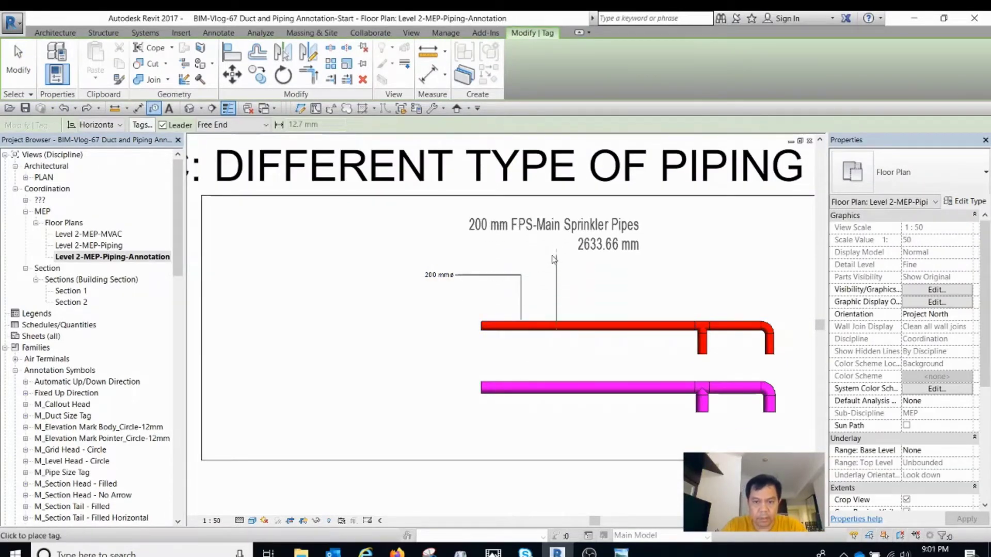
left_click(370, 281)
scroll(370, 281, "down", 4)
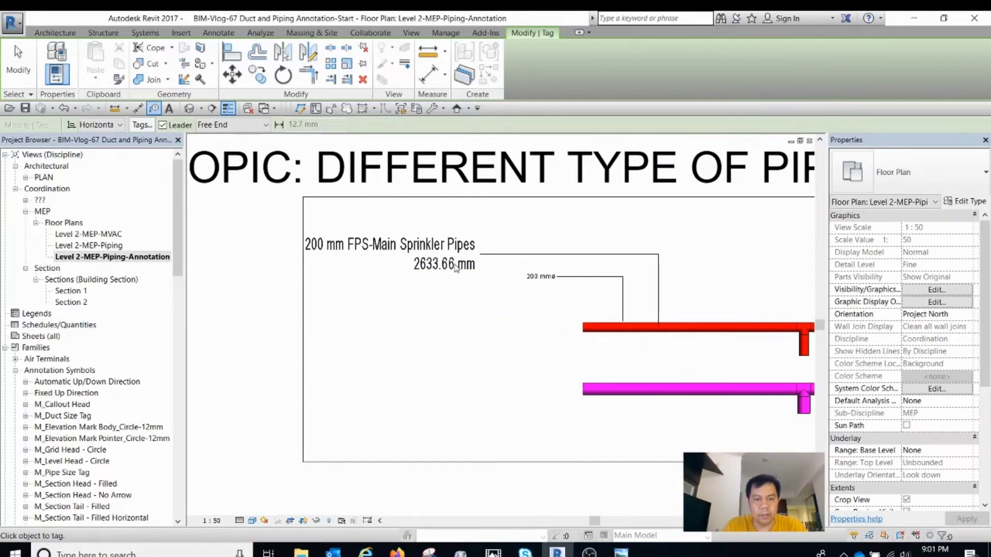
key("Escape")
Step: Extend the plan's crop region on its left side to leave more room around the new tag
left_click(386, 300)
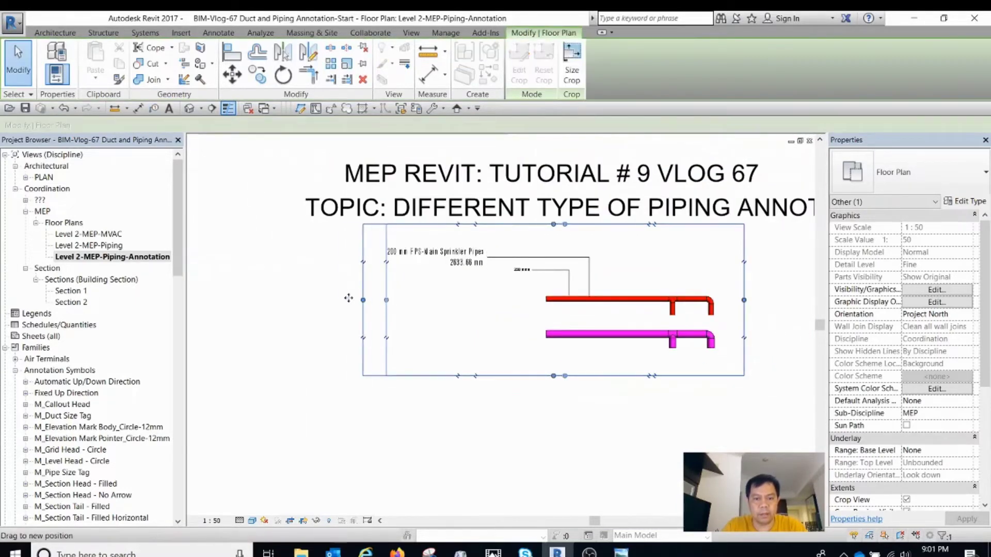
scroll(523, 285, "up", 3)
key("Escape")
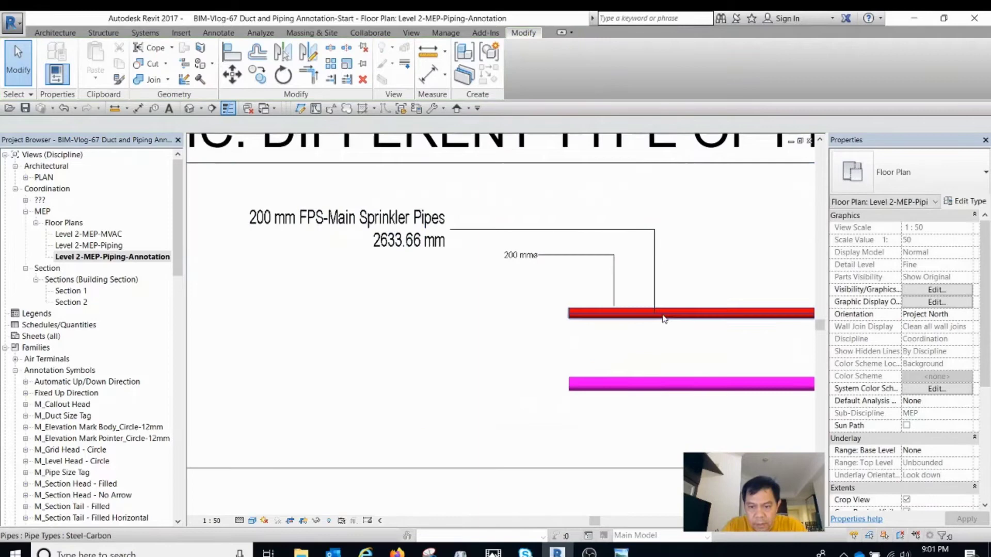
Step: Inspect the new sprinkler pipe tag's text and the end of its leader on the red pipe
left_click(656, 283)
left_click(425, 272)
left_click(408, 251)
scroll(410, 252, "up", 1)
scroll(408, 251, "down", 1)
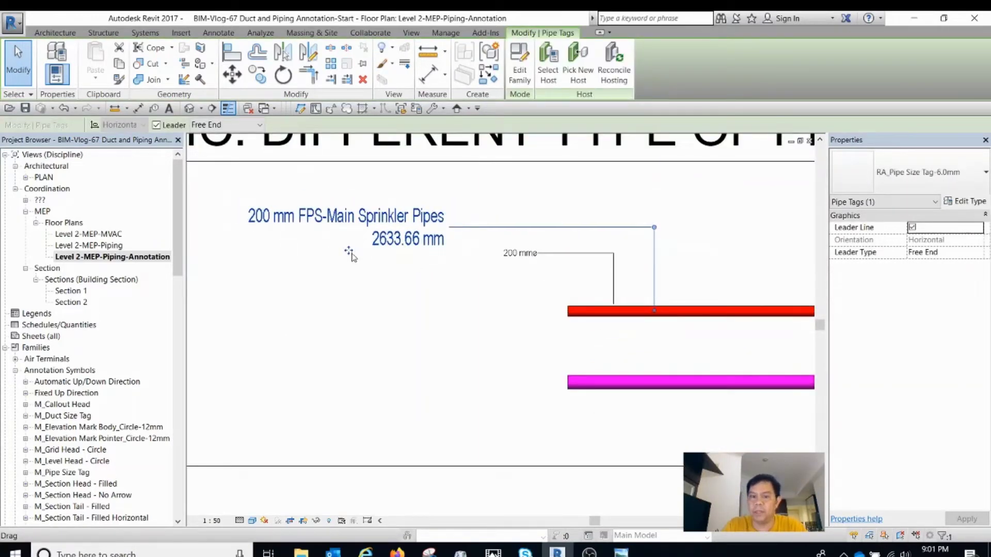
left_click(695, 274)
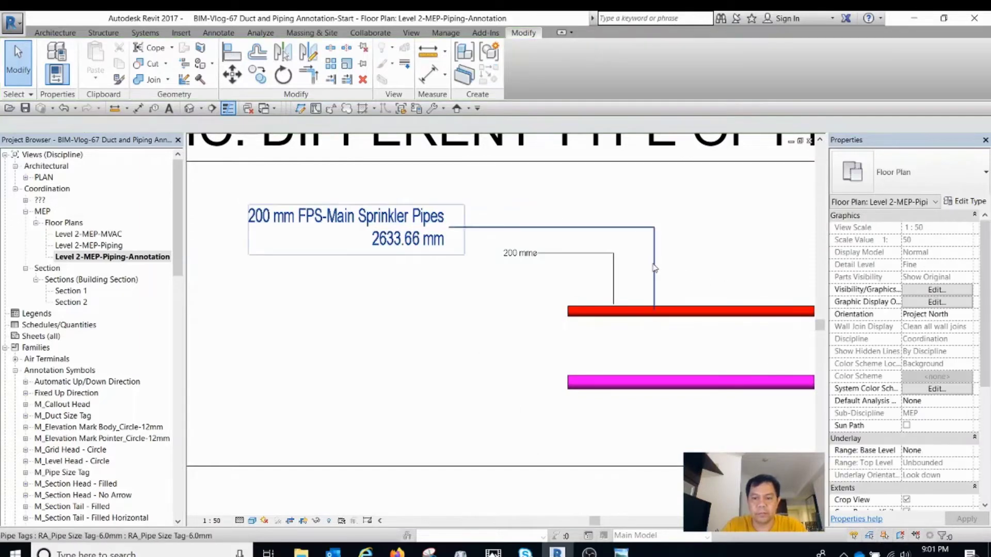
left_click(654, 270)
left_click(486, 263)
scroll(434, 251, "up", 1)
Step: Set the leader arrowhead of the RA_Pipe Size Tag-6.0mm type to Arrow Filled 20 Degree
left_click(728, 259)
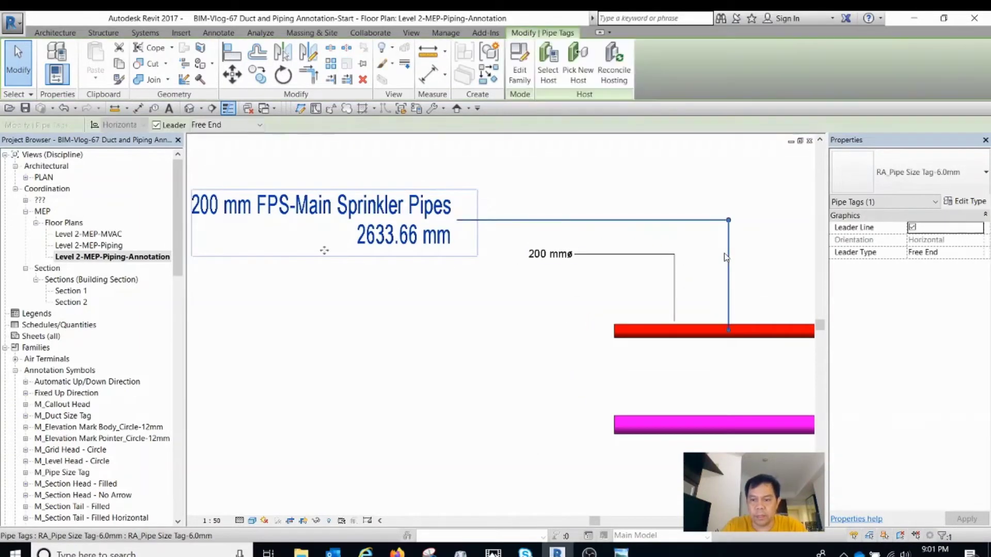
left_click(975, 203)
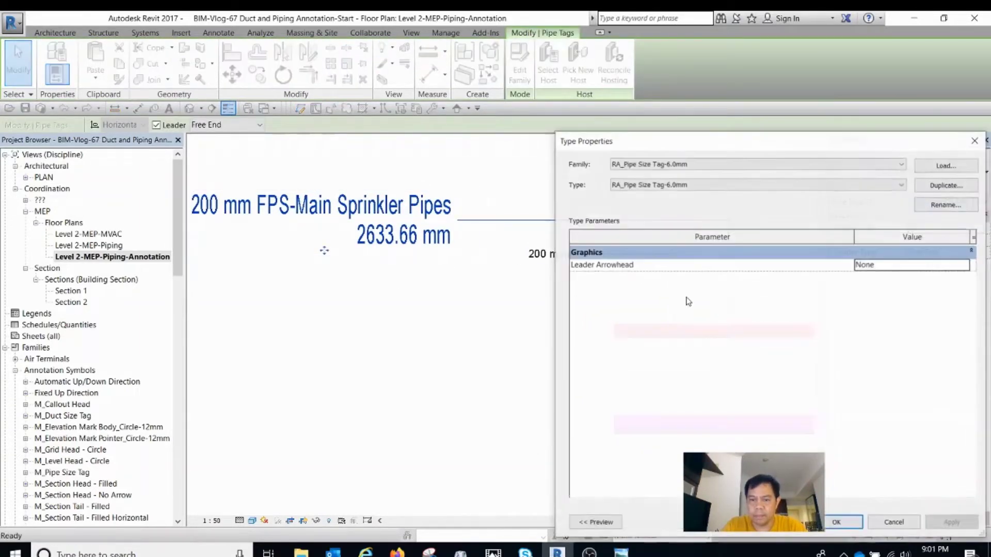
left_click(962, 265)
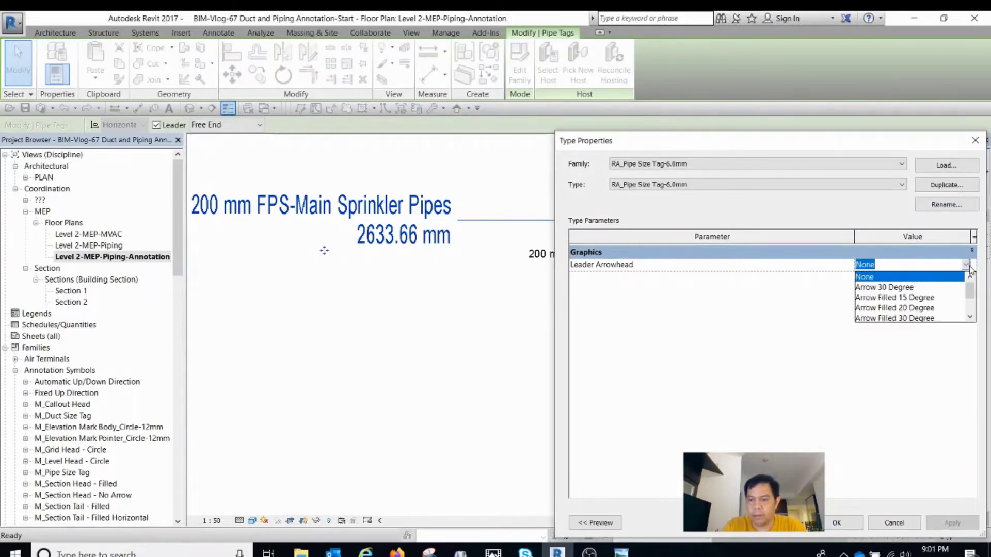
left_click(913, 312)
left_click(951, 523)
left_click(837, 523)
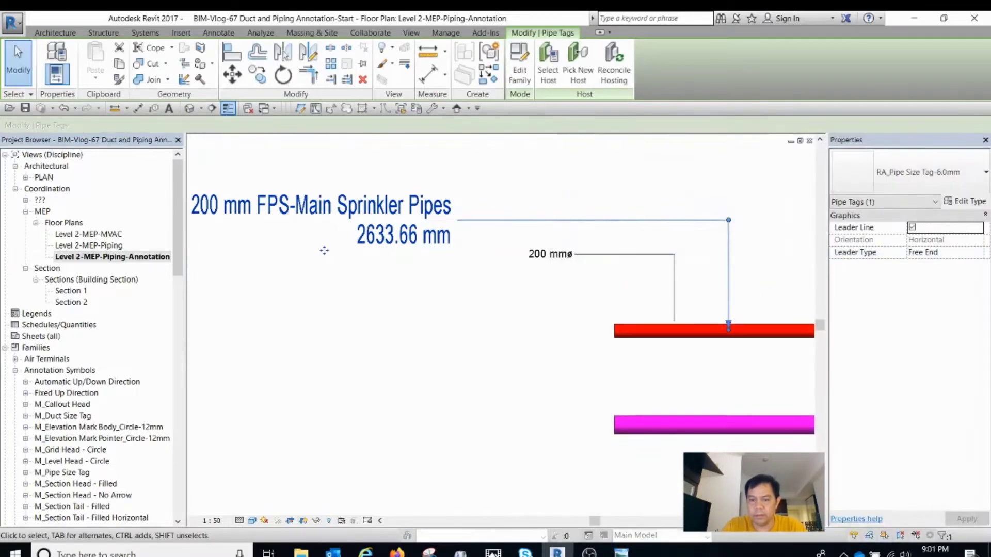
Step: Check how the arrowhead on the new tag's leader meets the red pipe
left_click(537, 293)
scroll(537, 293, "up", 1)
scroll(537, 293, "down", 1)
left_click(366, 249)
middle_click_drag(417, 264, 461, 284)
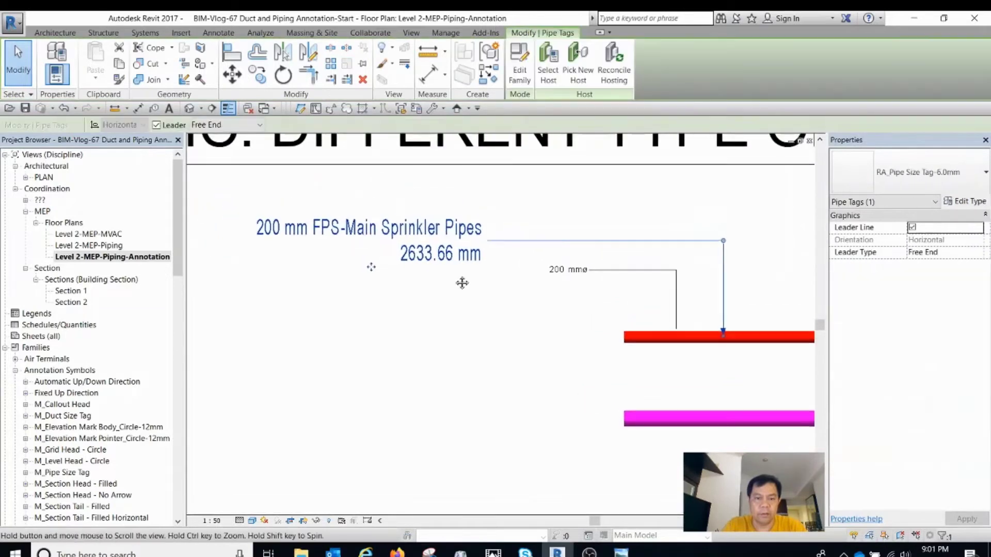
scroll(460, 365, "down", 2)
left_click(460, 364)
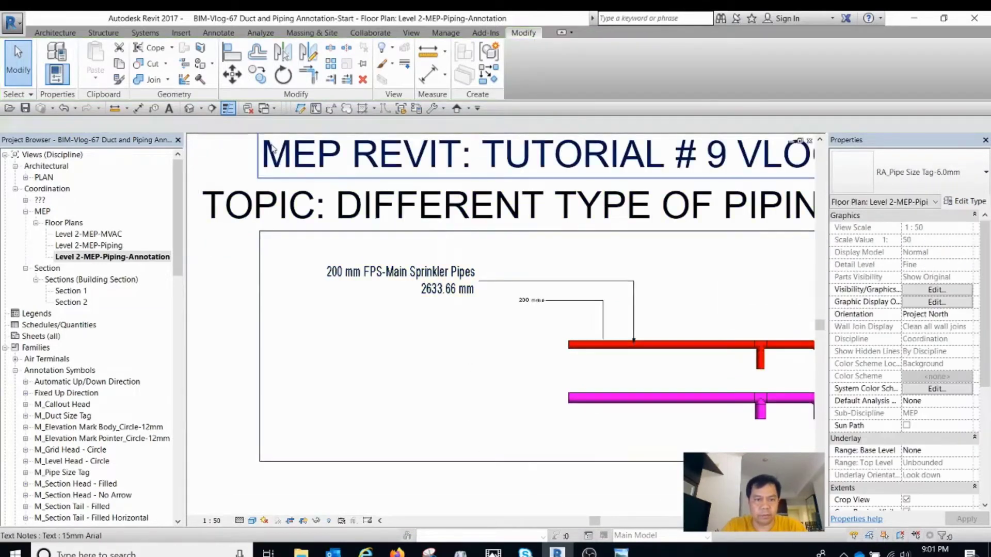
Step: Tile the open views and compare the new tag with the finished pipe tags in the reference floor plan
key("w")
key("t")
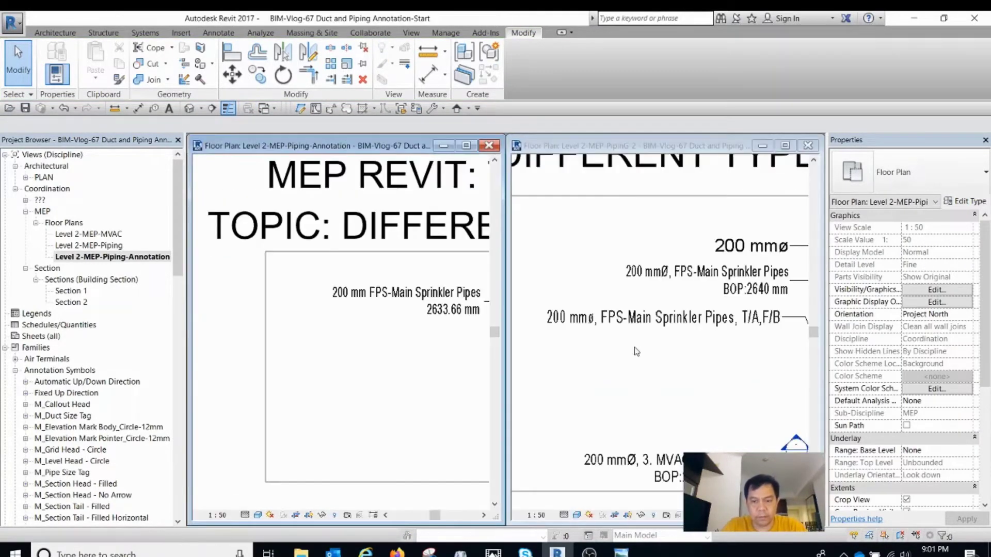
scroll(636, 331, "down", 2)
scroll(724, 347, "up", 1)
scroll(677, 305, "up", 3)
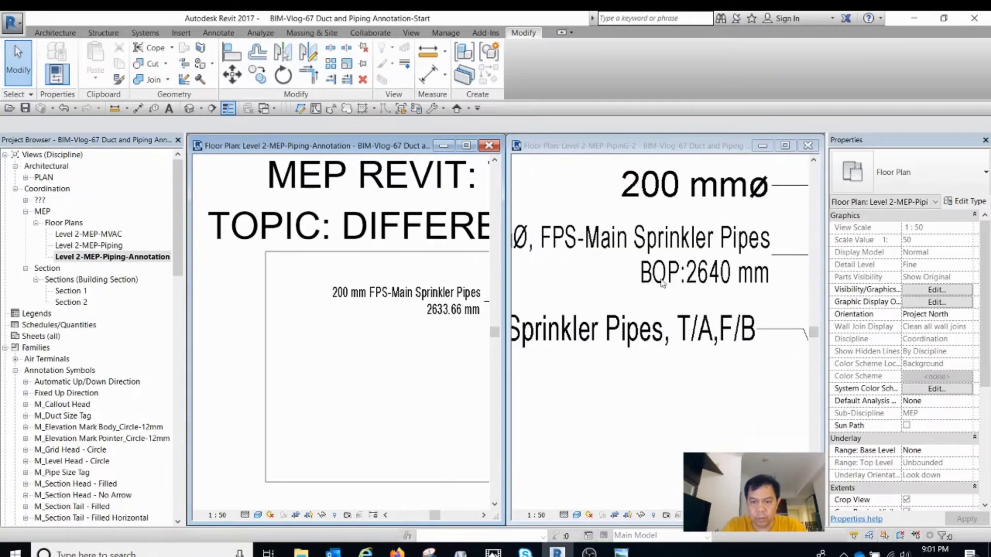
left_click(662, 279)
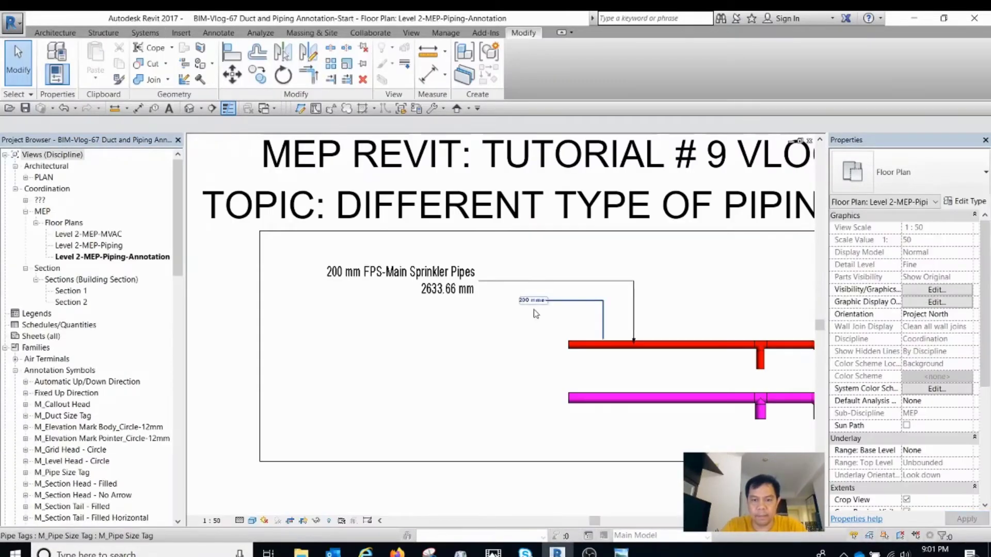
Step: Open the family of the new red-pipe tag for editing from the annotation plan
left_click(522, 300)
scroll(457, 297, "up", 2)
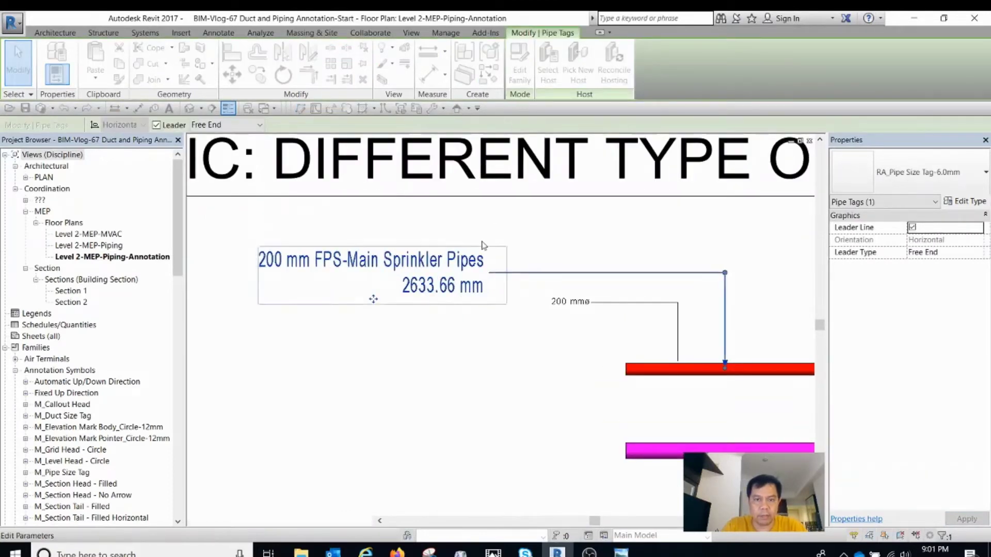
left_click(557, 250)
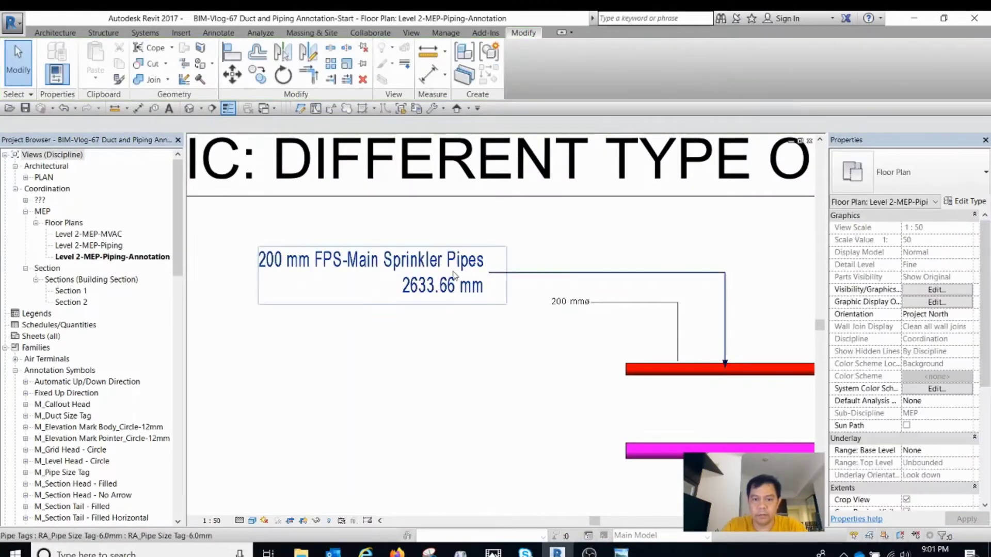
left_click(372, 268)
left_click(520, 64)
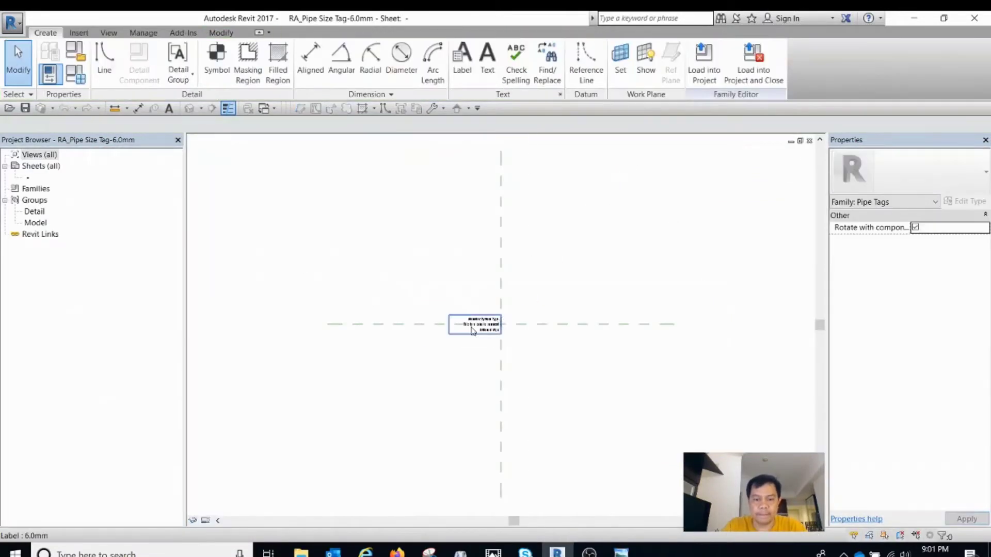
Step: Add the prefix BOP: to the Bottom of Pipe parameter in the tag's label
left_click(530, 318)
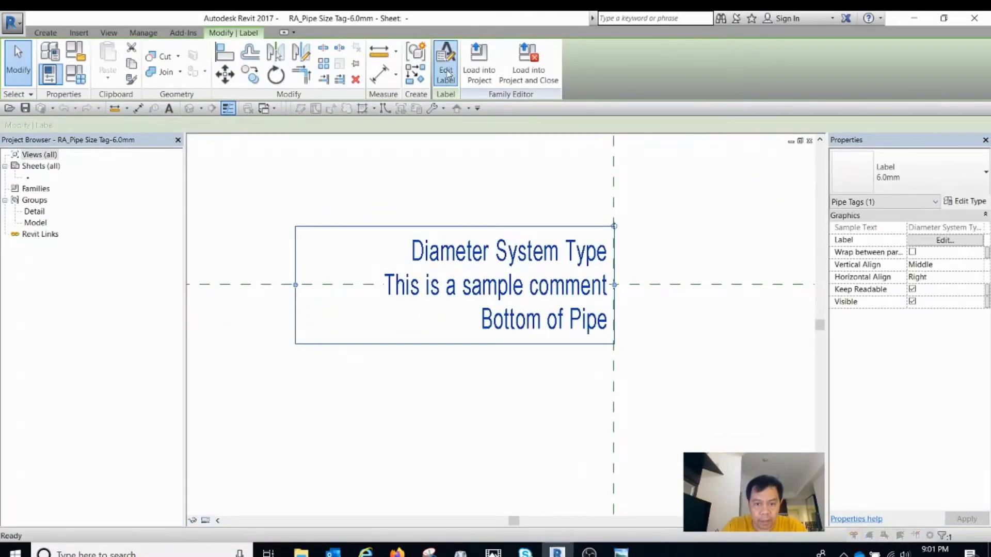
double_click(573, 291)
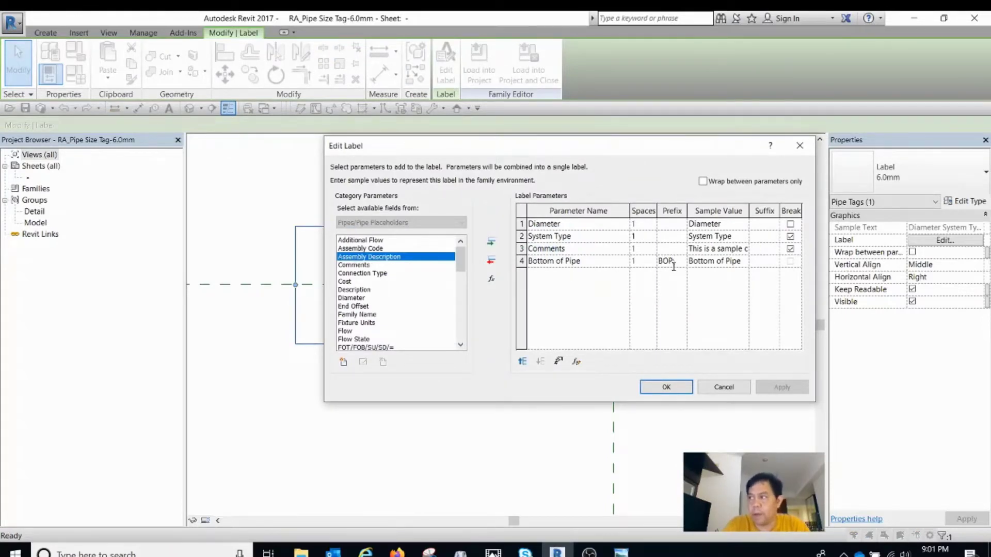
left_click(686, 386)
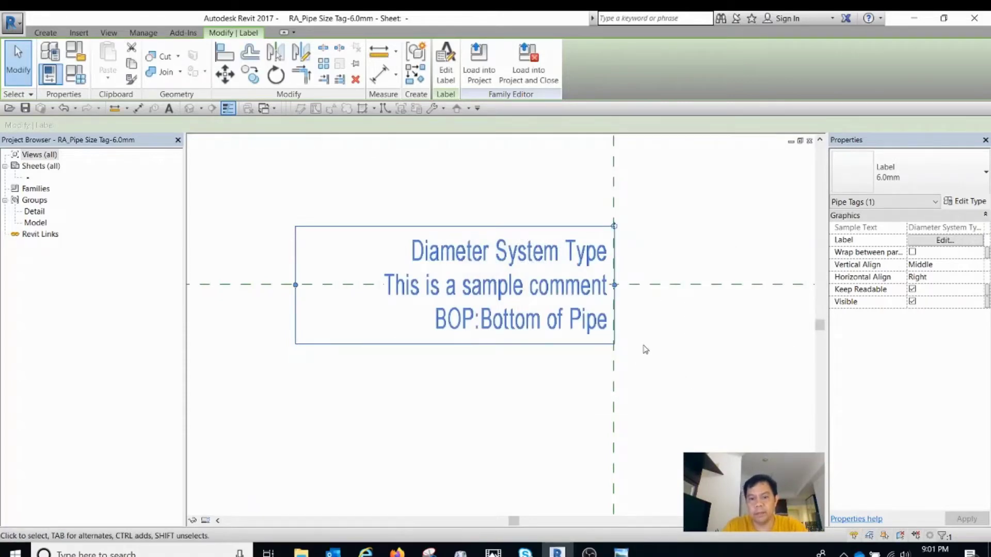
scroll(442, 336, "down", 2)
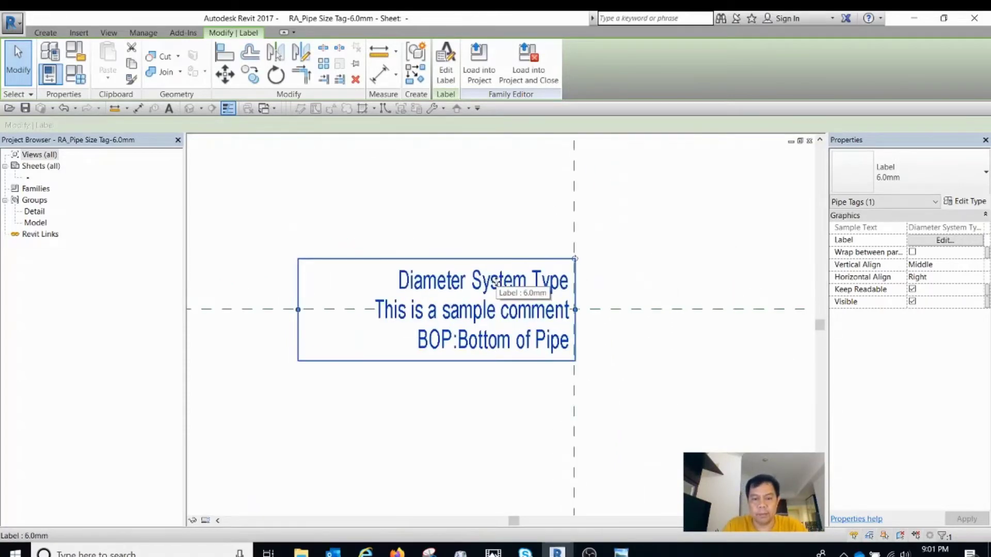
Step: Add the suffix Ø, copied from the Character Map, to the Diameter parameter in the tag's label
left_click(446, 67)
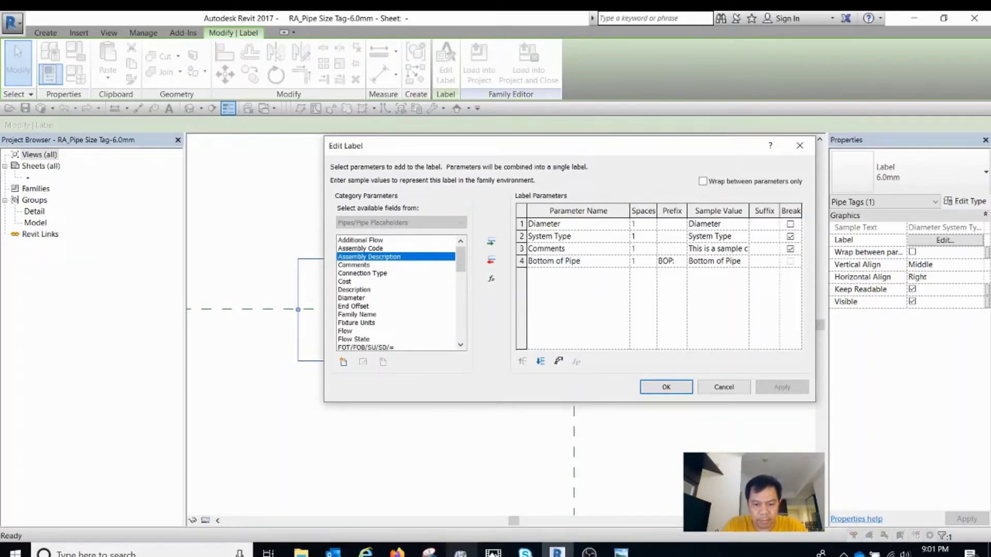
left_click(460, 554)
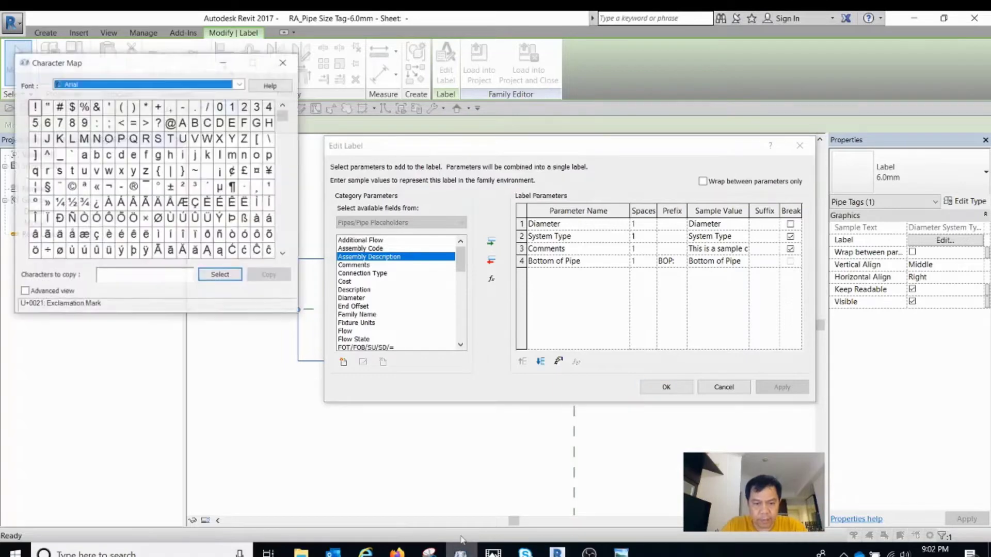
left_click(159, 219)
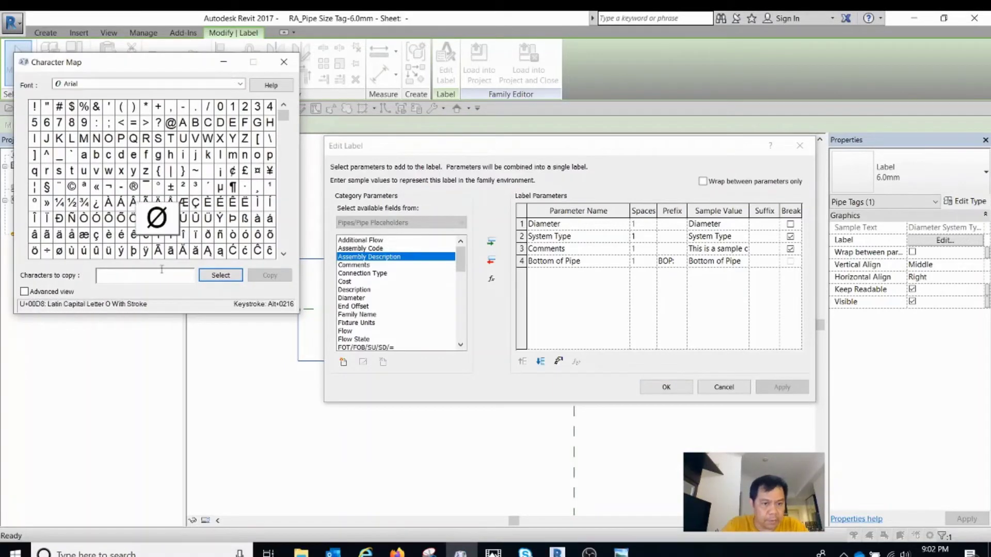
left_click(269, 275)
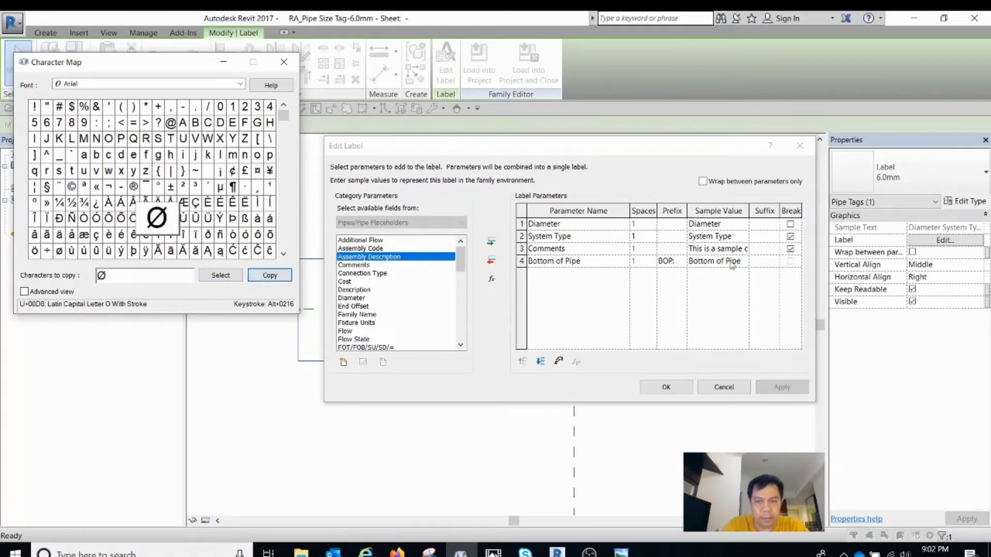
left_click(754, 234)
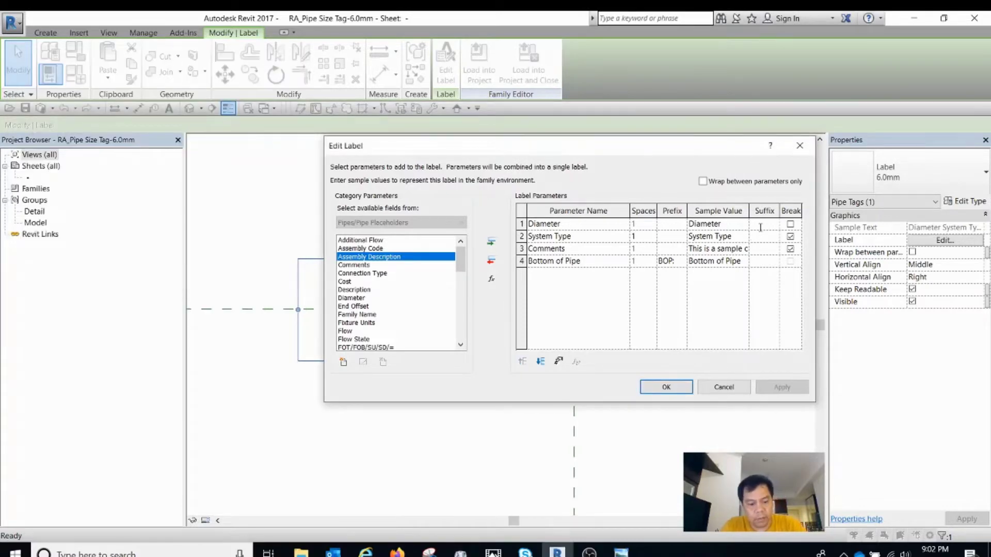
left_click(665, 388)
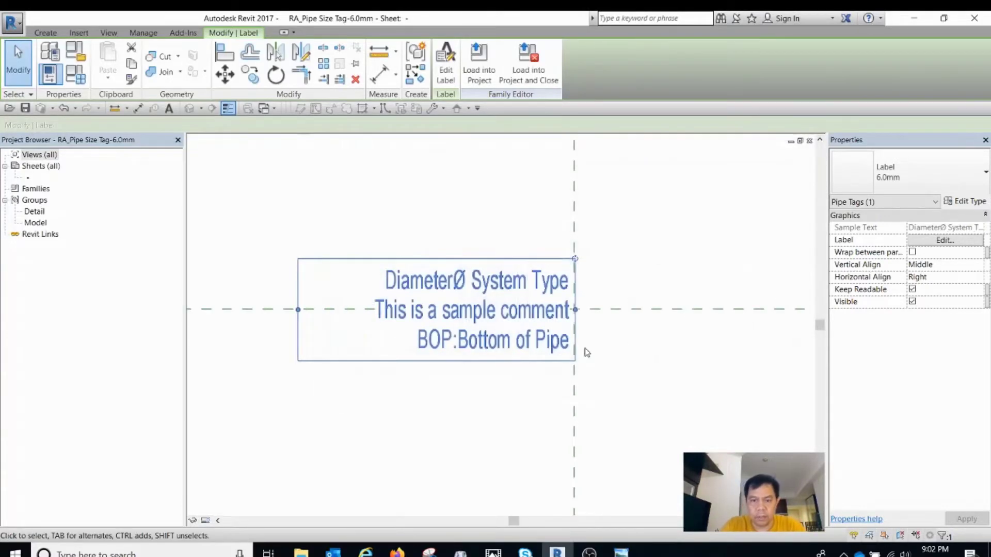
Step: Load the edited tag family into BIM-Vlog-67 Duct and Piping Annotation-Start.rvt and close it, replacing the existing RA_Pipe Size Tag-6.0mm.rfa file
left_click(530, 82)
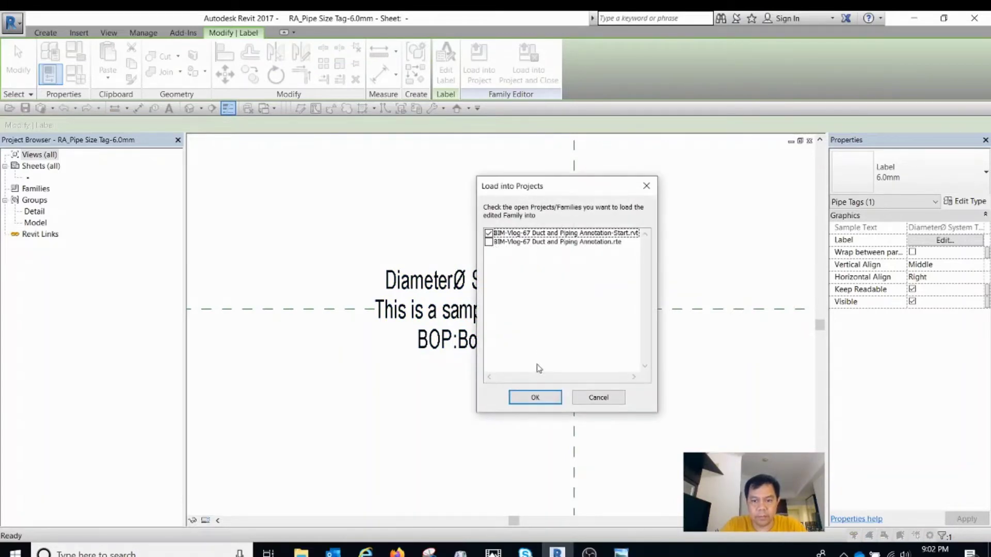
left_click(533, 398)
left_click(481, 296)
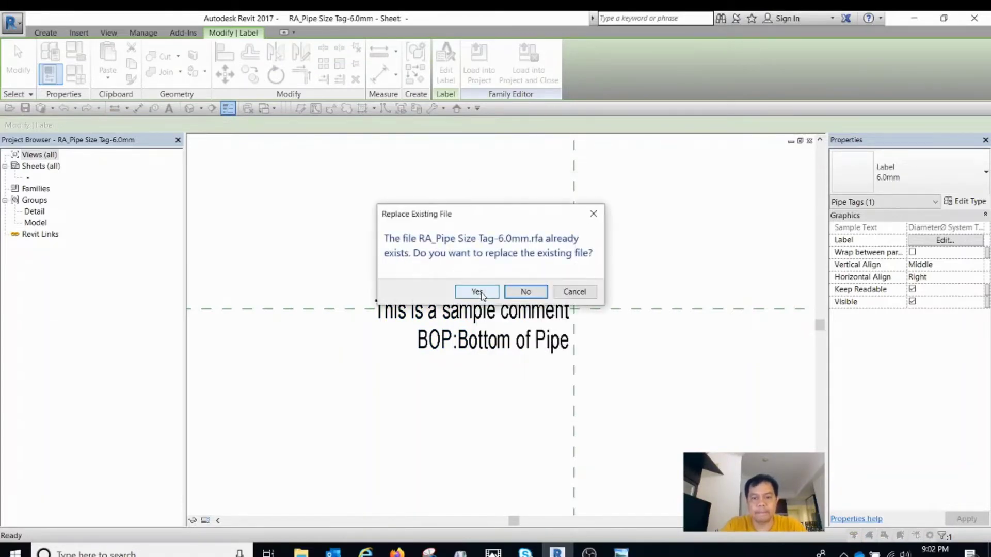
left_click(482, 292)
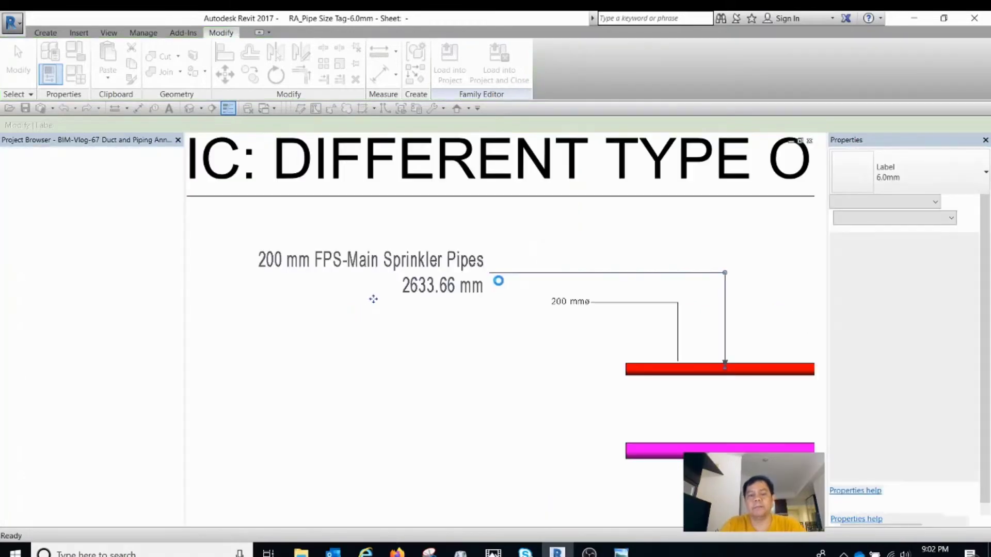
left_click(395, 282)
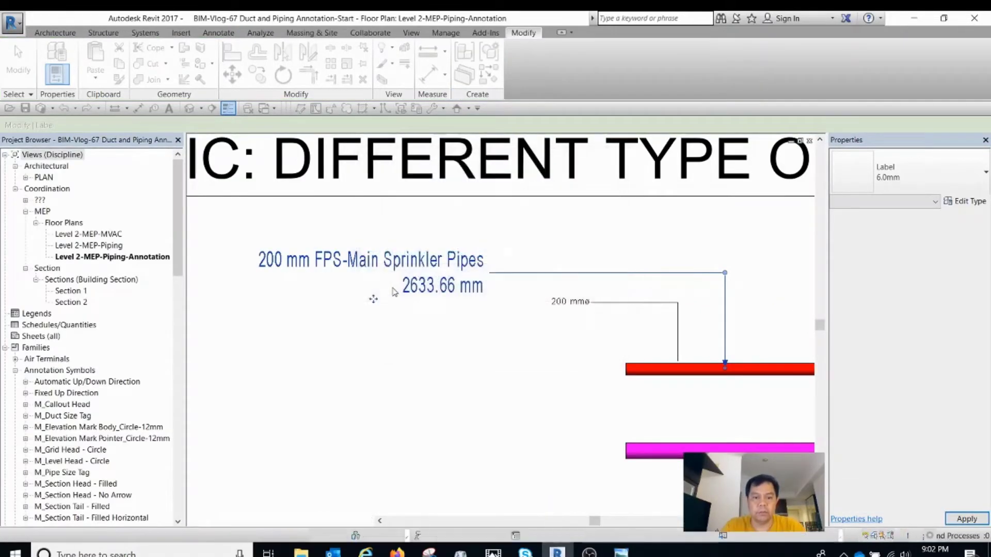
Step: Inspect the reloaded red-pipe tag's diameter symbol, BOP prefix and line wrapping
middle_click_drag(417, 310, 496, 313)
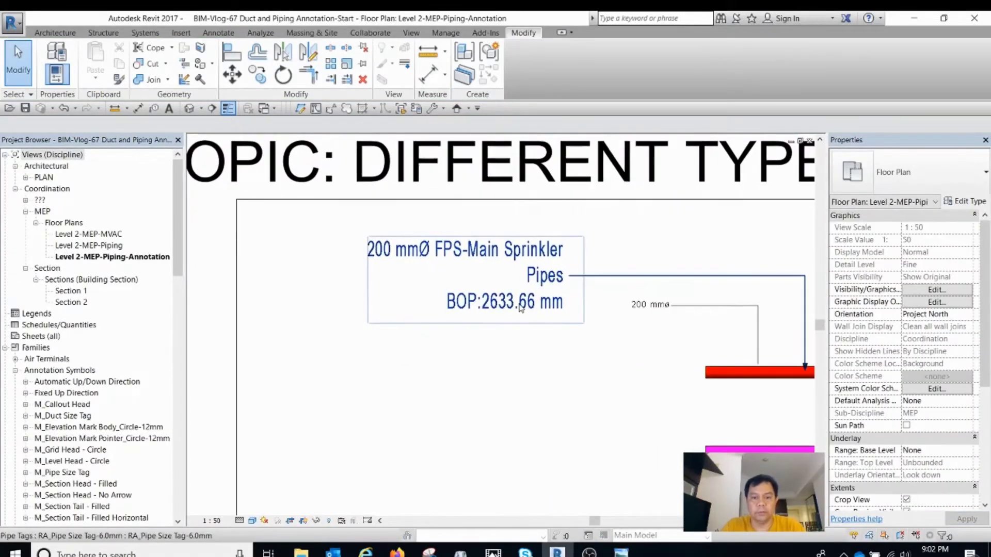
left_click(509, 306)
scroll(490, 300, "down", 1)
scroll(496, 298, "up", 2)
middle_click_drag(553, 293, 546, 296)
key("Escape")
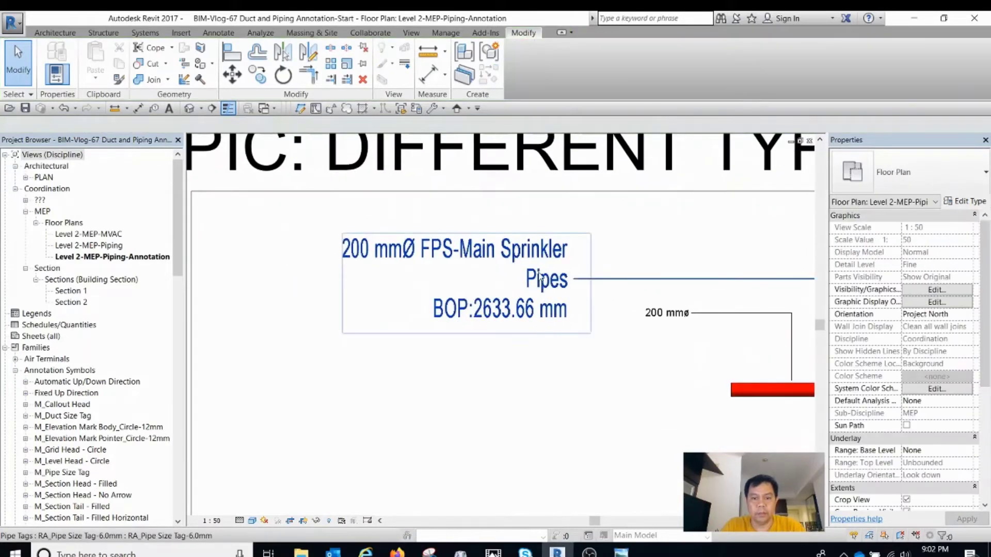
left_click(522, 267)
scroll(534, 263, "down", 1)
scroll(537, 261, "up", 1)
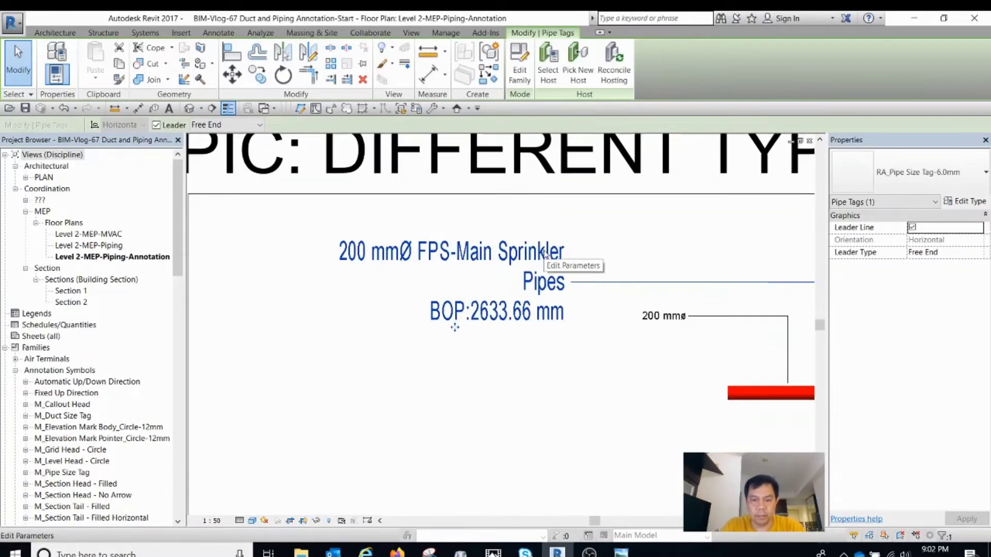
key("Escape")
middle_click_drag(568, 261, 545, 268)
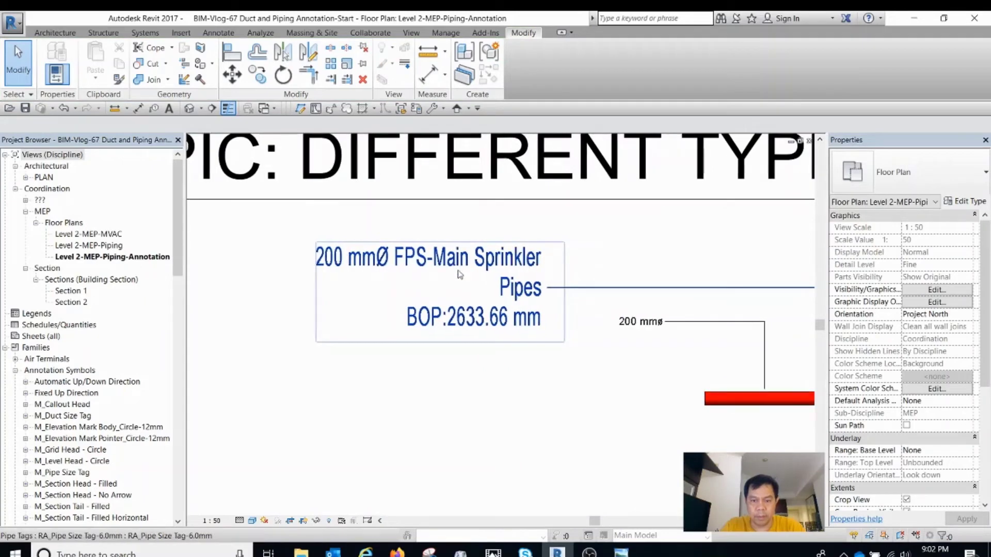
scroll(457, 271, "down", 1)
Step: Reopen the red-pipe tag's family and widen the label box so the diameter and system type fit on one line
left_click(494, 262)
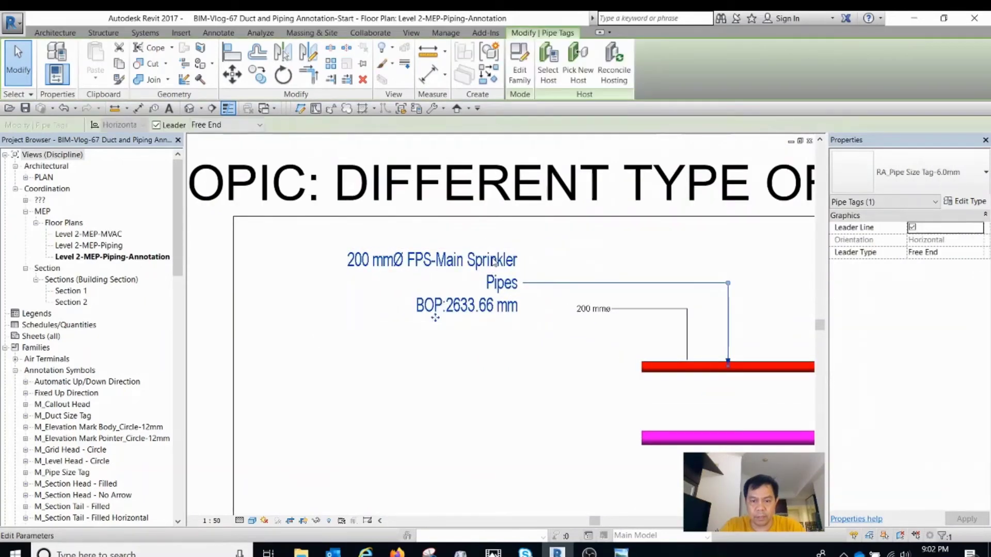
left_click(520, 64)
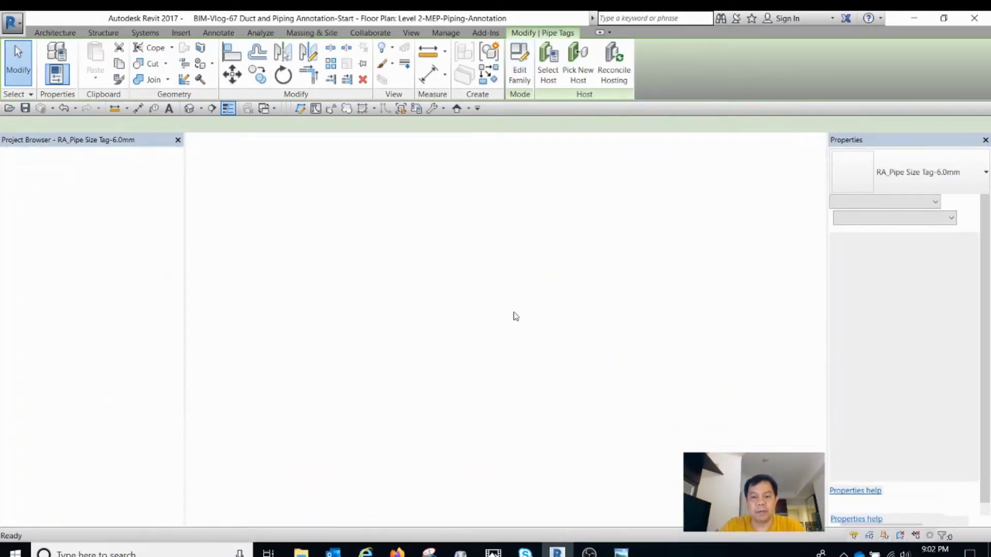
scroll(475, 331, "up", 4)
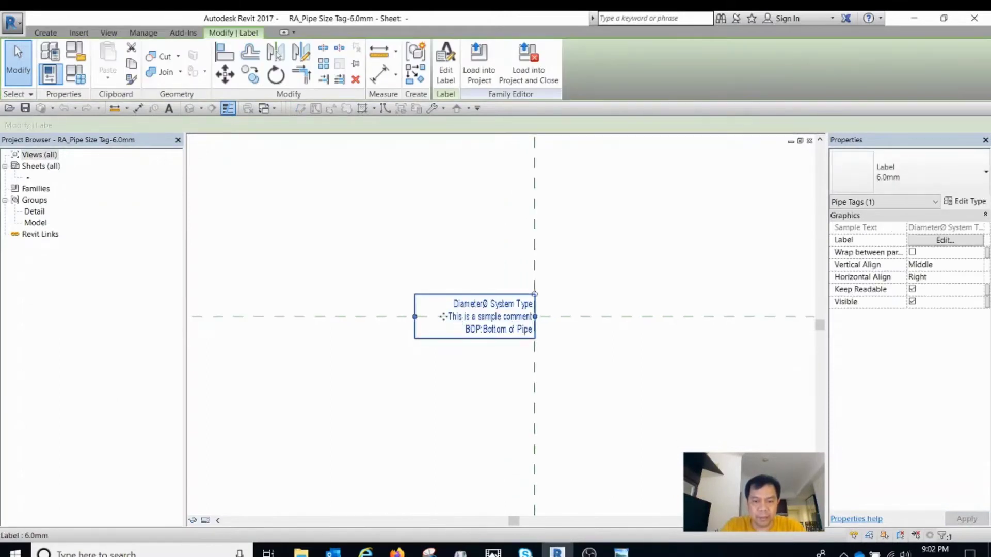
left_click_drag(414, 317, 327, 317)
left_click_drag(501, 324, 537, 323)
scroll(457, 324, "up", 2)
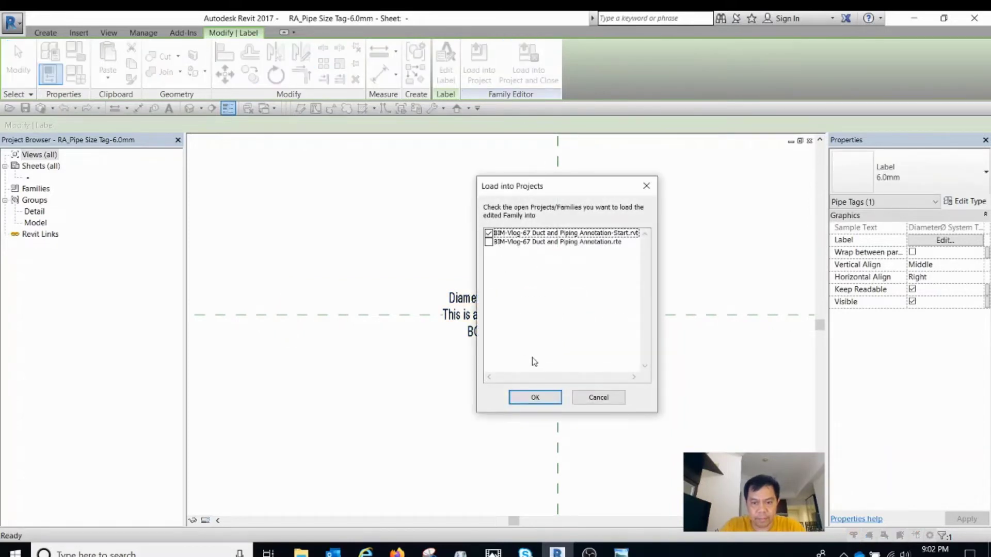
Step: Load the widened tag family into the Annotation-Start project, overwriting the saved file and the loaded version
left_click(542, 395)
left_click(477, 292)
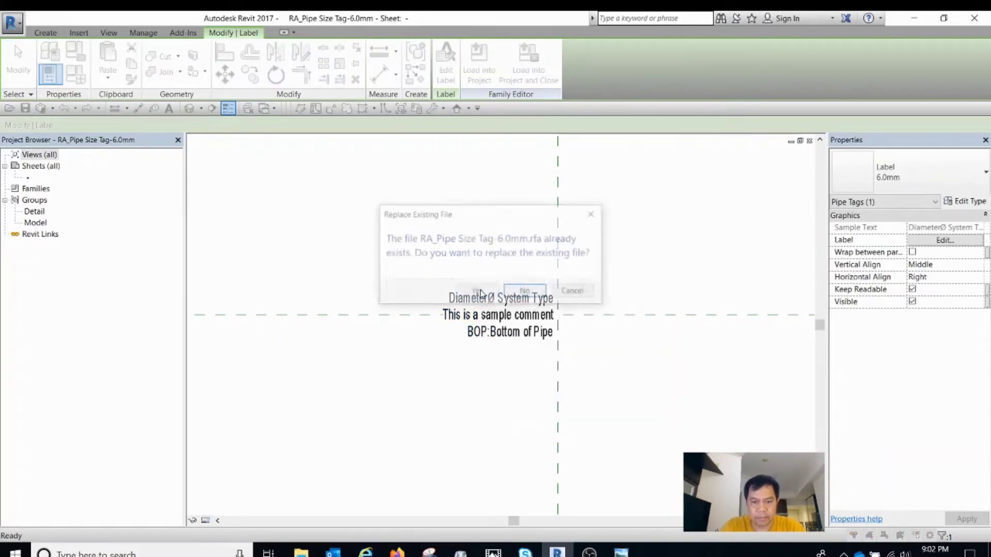
left_click(475, 290)
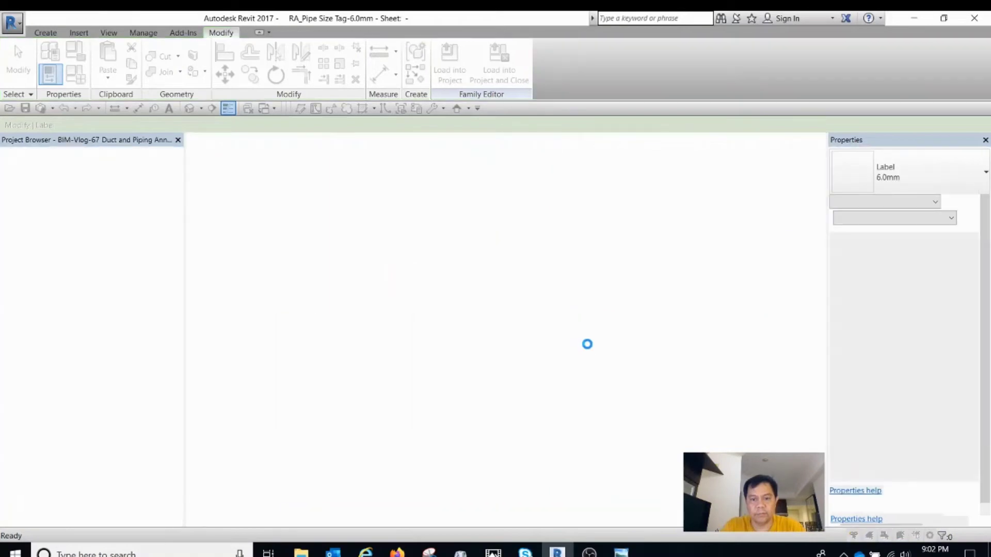
left_click(464, 293)
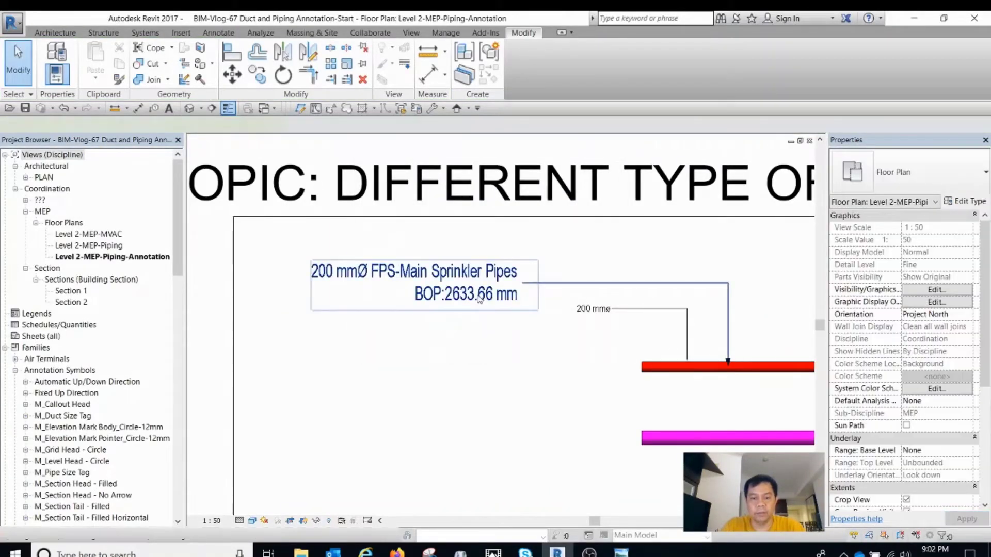
Step: Check the updated red-pipe tag's two-line layout and its leader in the annotation plan
scroll(482, 292, "up", 3)
scroll(521, 305, "down", 5)
scroll(668, 328, "up", 1)
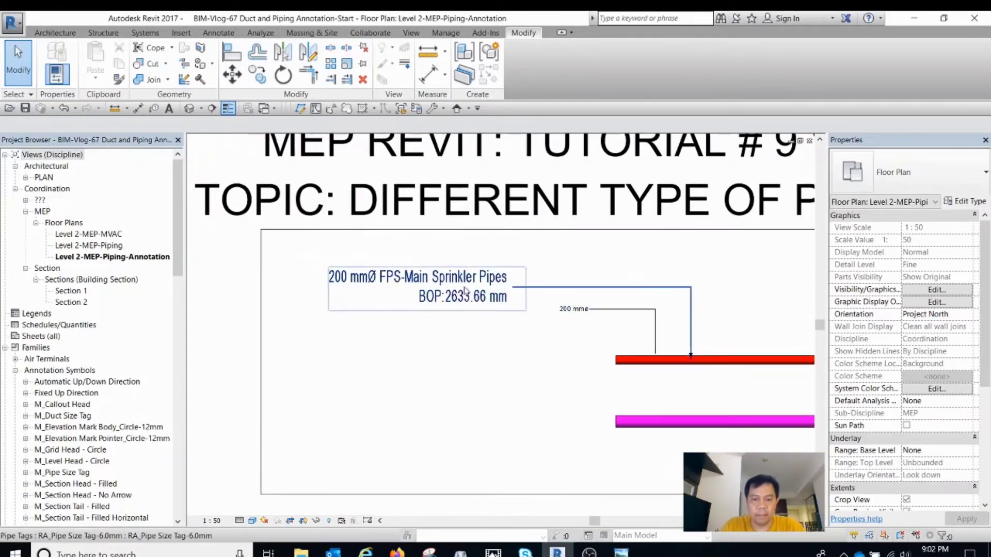
left_click(462, 290)
scroll(461, 288, "up", 1)
key("Escape")
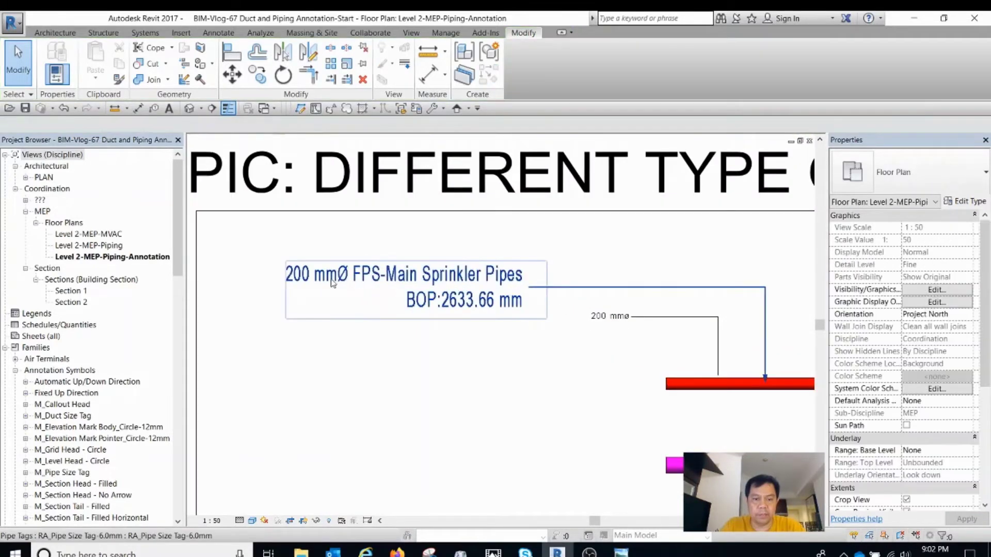
left_click(318, 278)
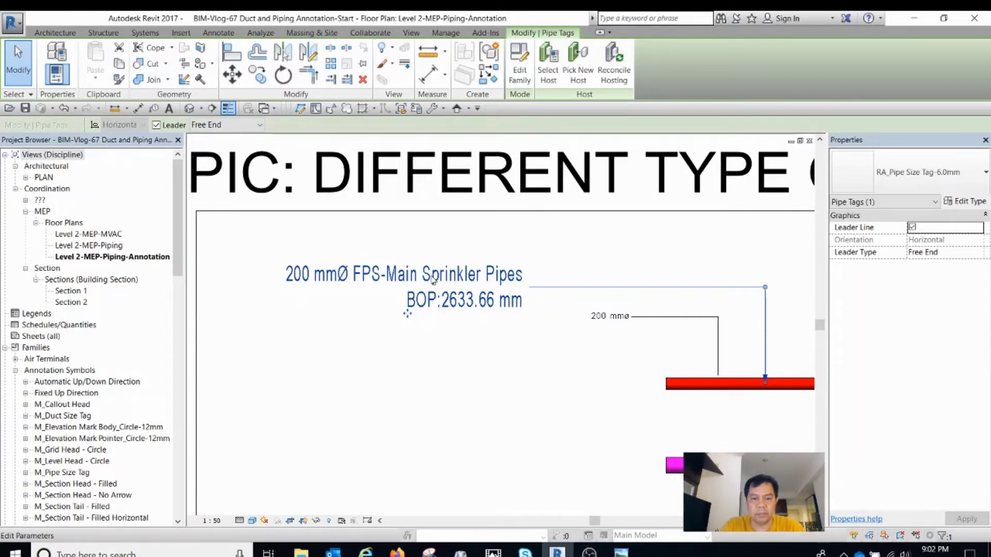
scroll(430, 312, "down", 1)
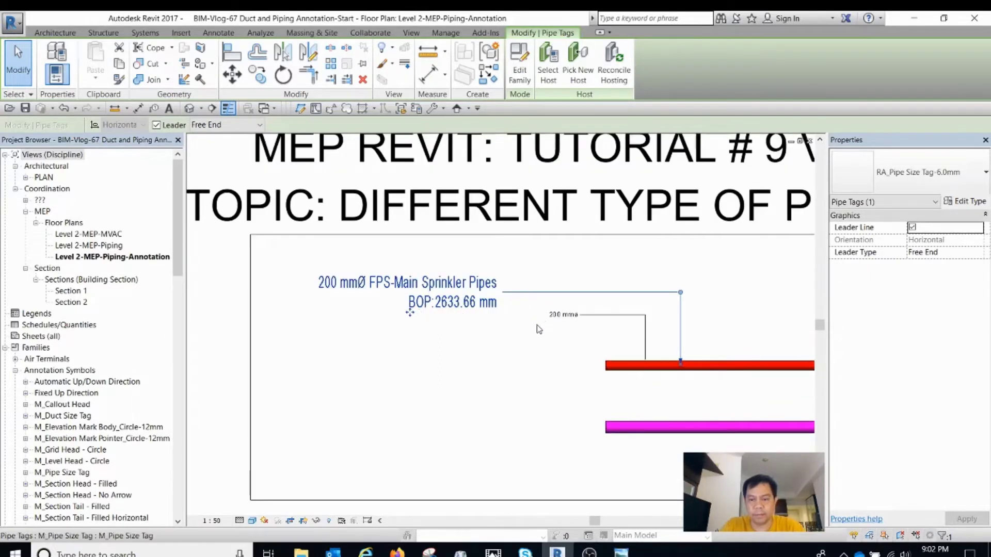
scroll(516, 330, "down", 1)
key("Escape")
Step: Tile the open views and examine the one-line T/A,F/B pipe tag in the reference floor plan
key("t")
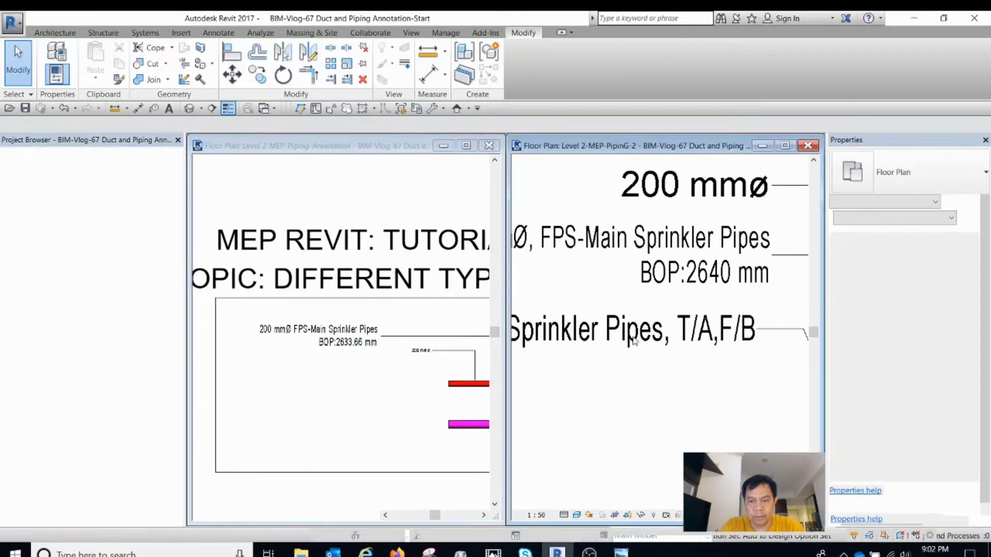
scroll(676, 331, "down", 5)
middle_click_drag(699, 367, 675, 374)
scroll(675, 374, "up", 1)
middle_click_drag(624, 354, 704, 354)
scroll(703, 354, "up", 1)
left_click(695, 324)
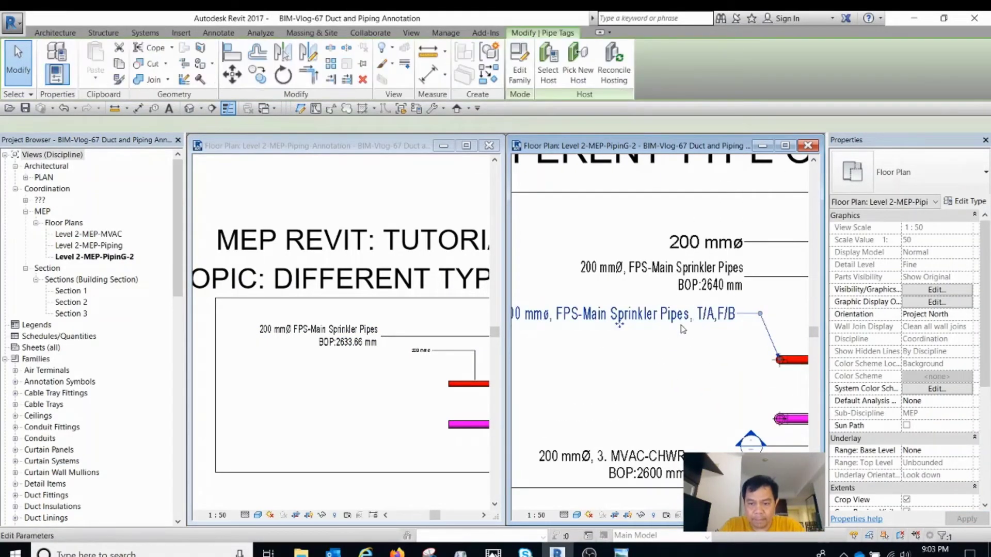
scroll(707, 319, "down", 1)
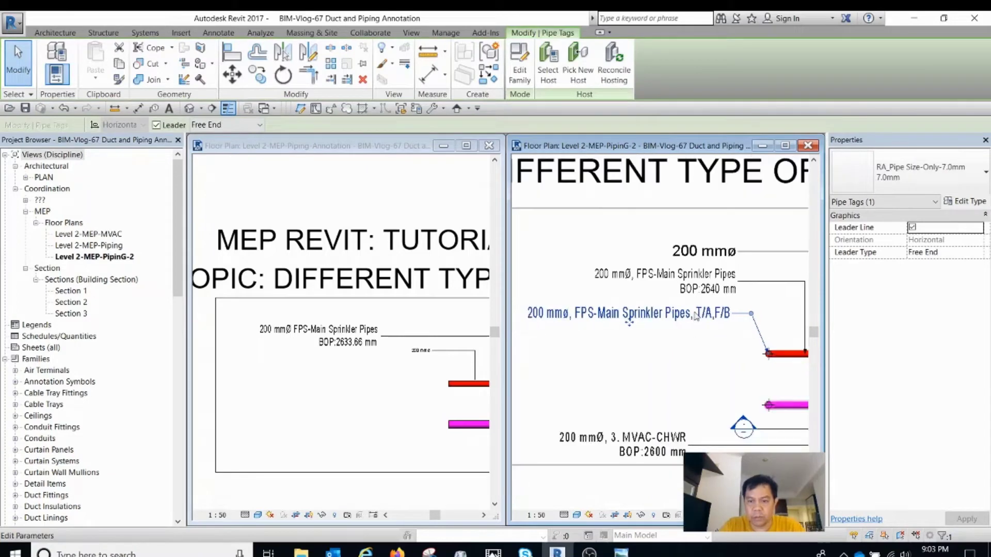
Step: Maximize the annotation plan and delete the small 200 mmø size tag from the red pipe
left_click(387, 351)
left_click(466, 145)
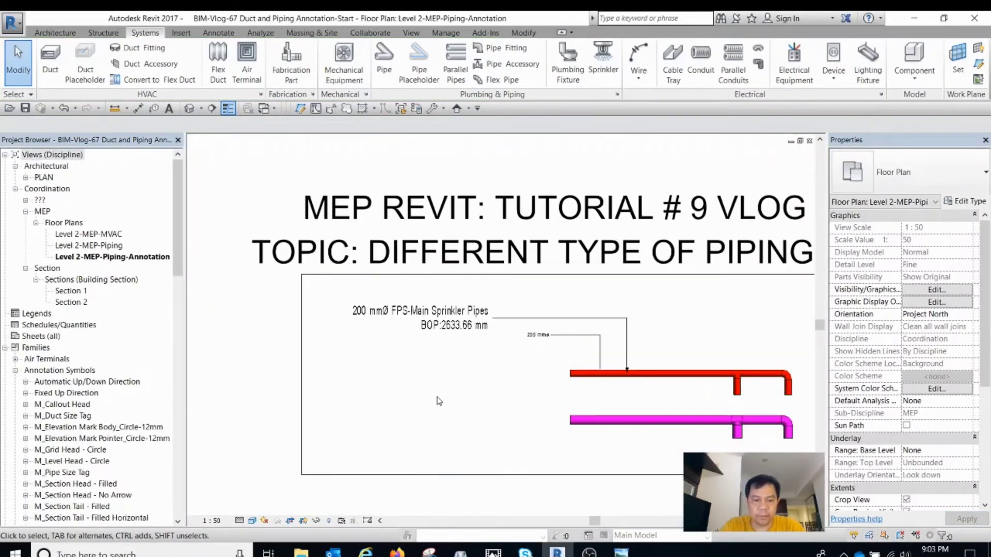
left_click(456, 345)
scroll(465, 341, "up", 2)
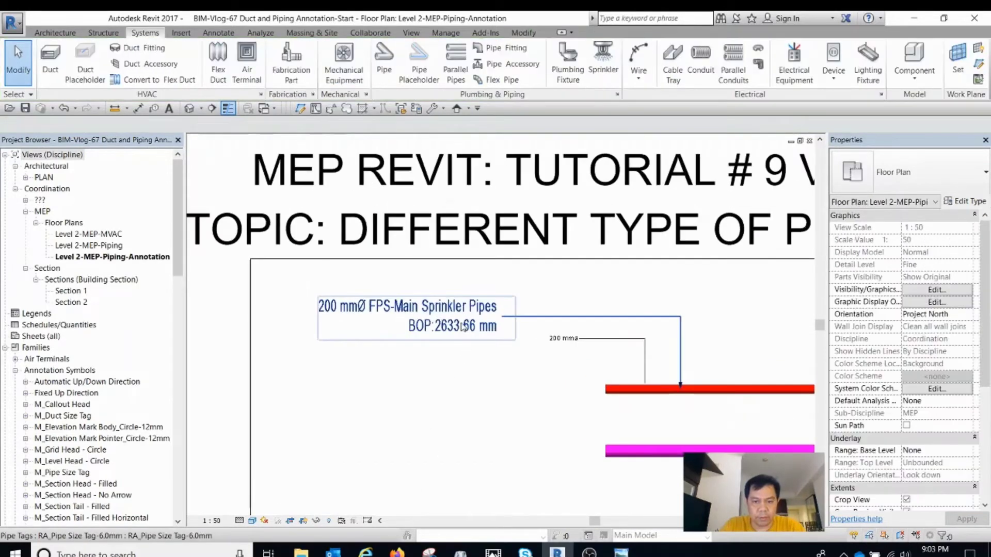
key("Escape")
scroll(614, 342, "up", 2)
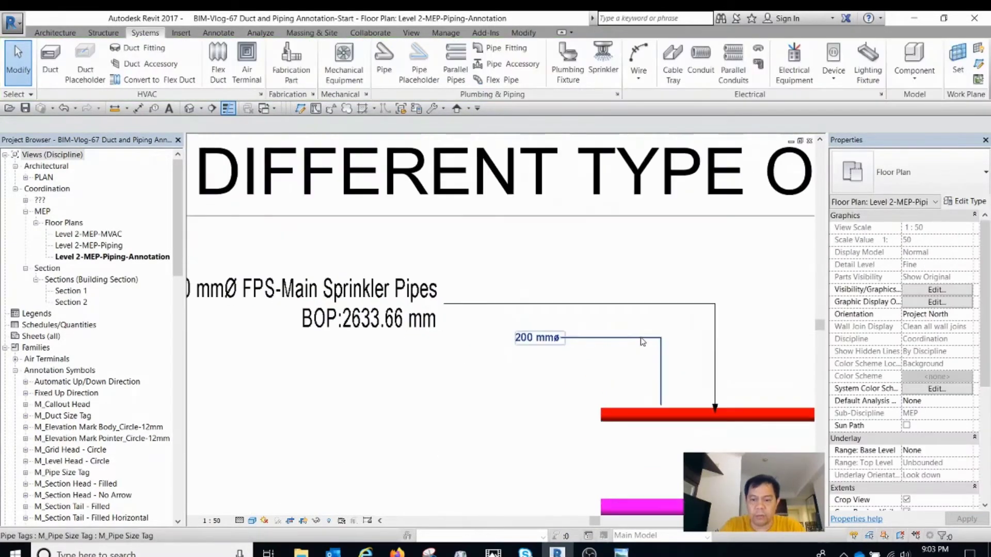
left_click(518, 338)
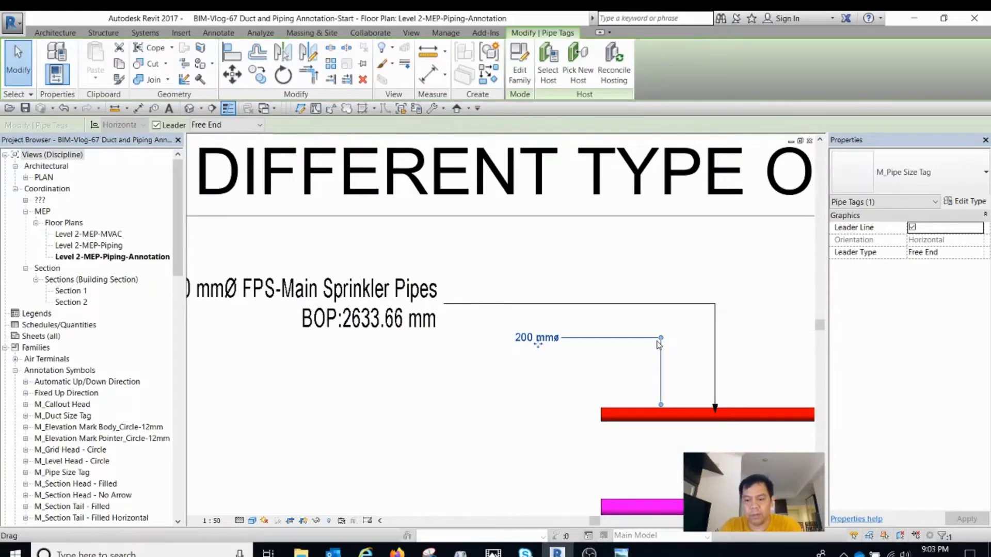
key("Escape")
scroll(659, 345, "down", 2)
scroll(464, 330, "up", 1)
Step: Open the red pipe's two-line tag family for editing and save a copy as RA_Pipe Size Tag Pipe only-6.0mm
left_click(455, 319)
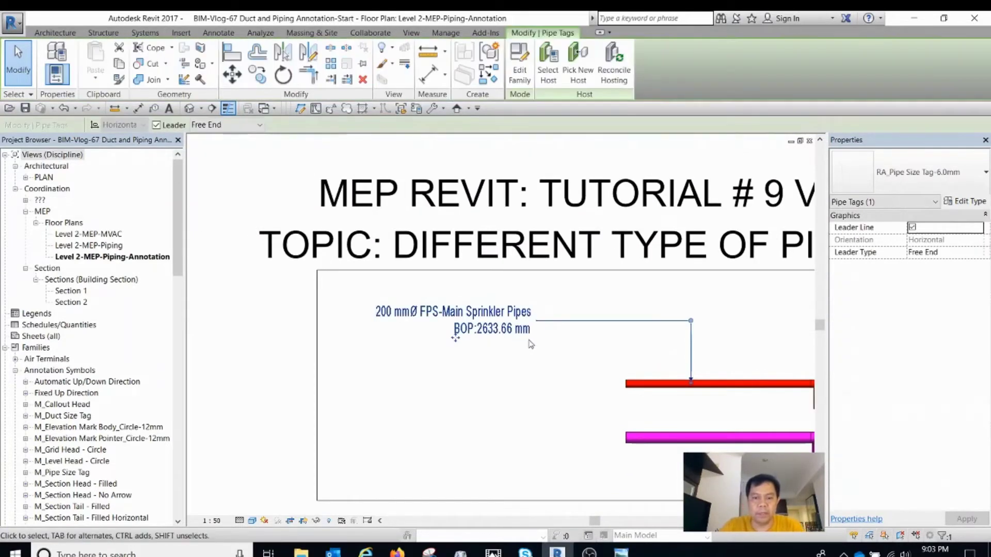
left_click(530, 82)
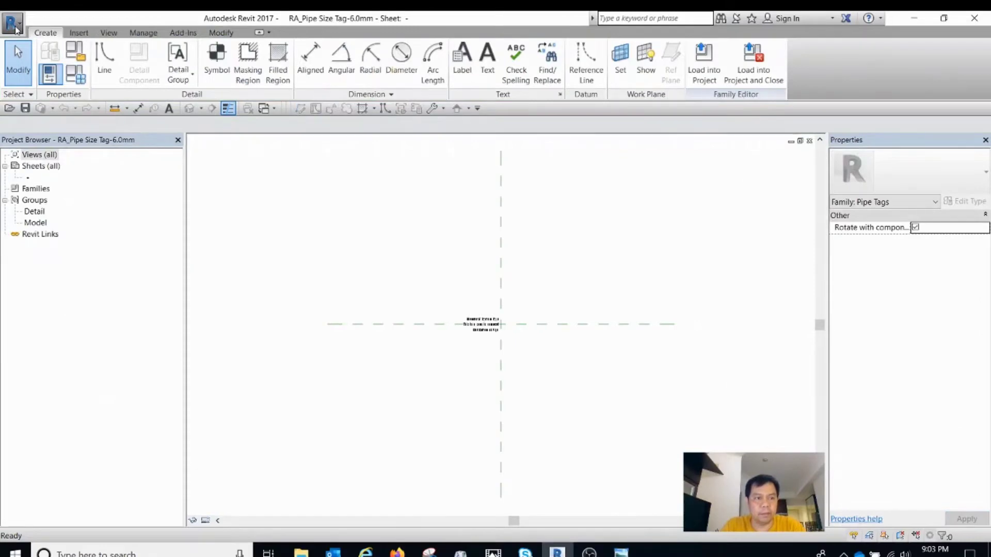
left_click(12, 23)
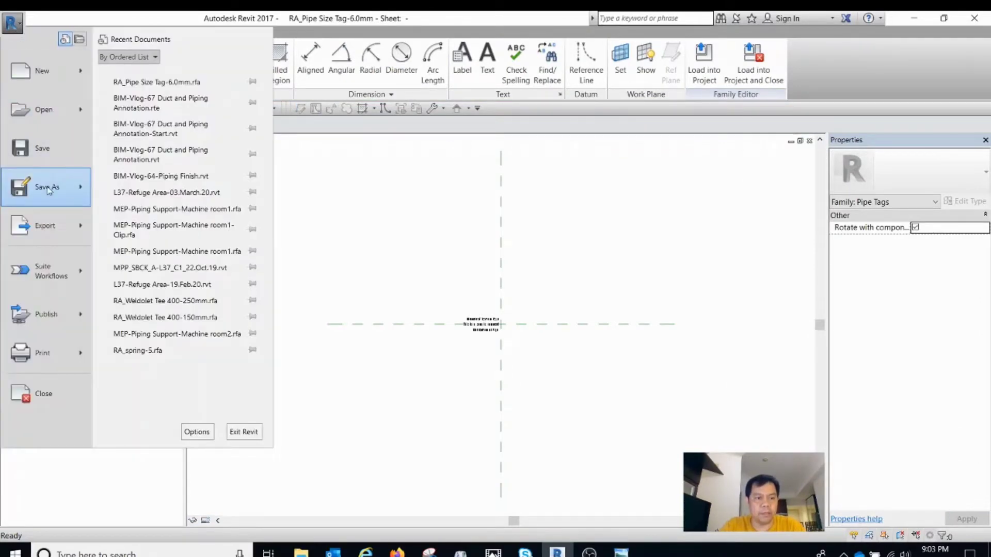
mouse_move(48, 191)
left_click(157, 128)
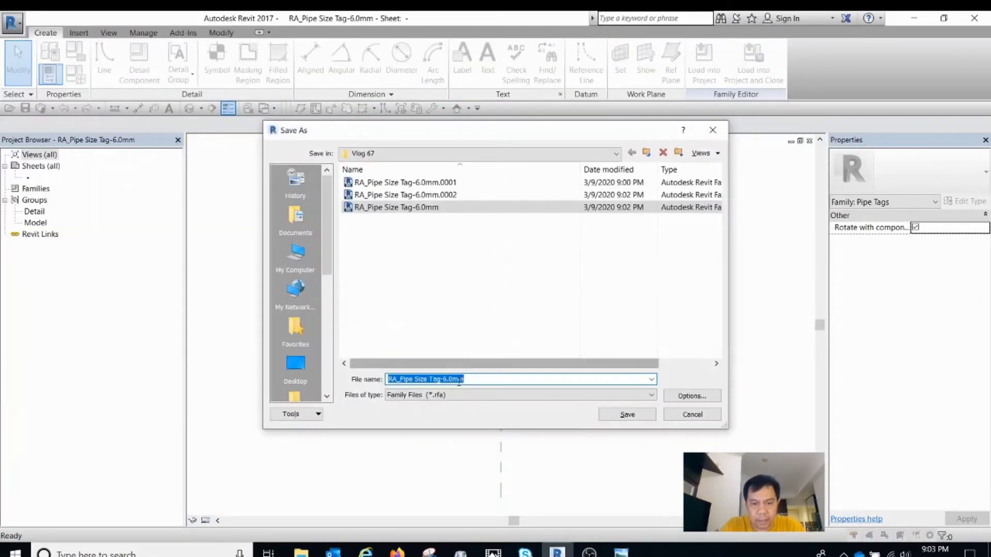
left_click(484, 380)
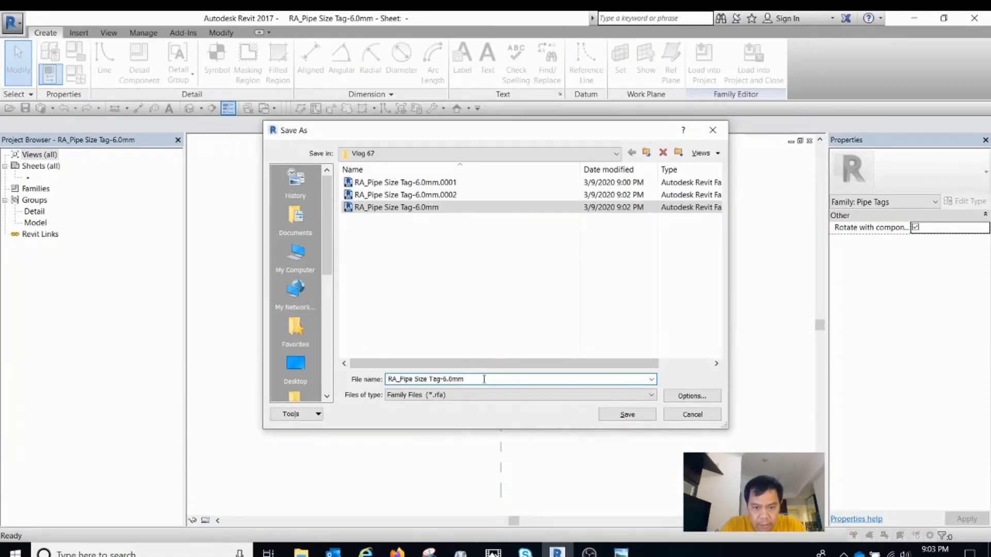
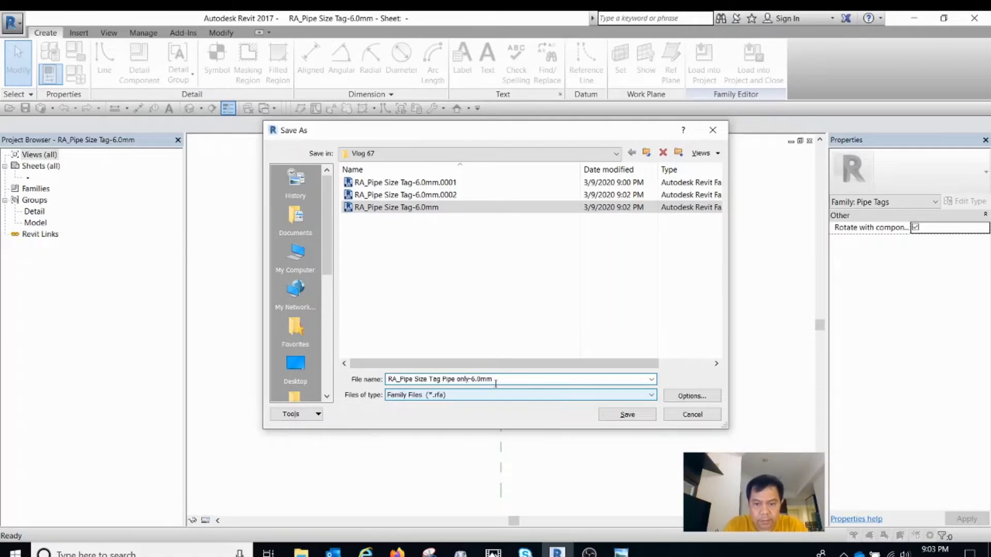
left_click(628, 414)
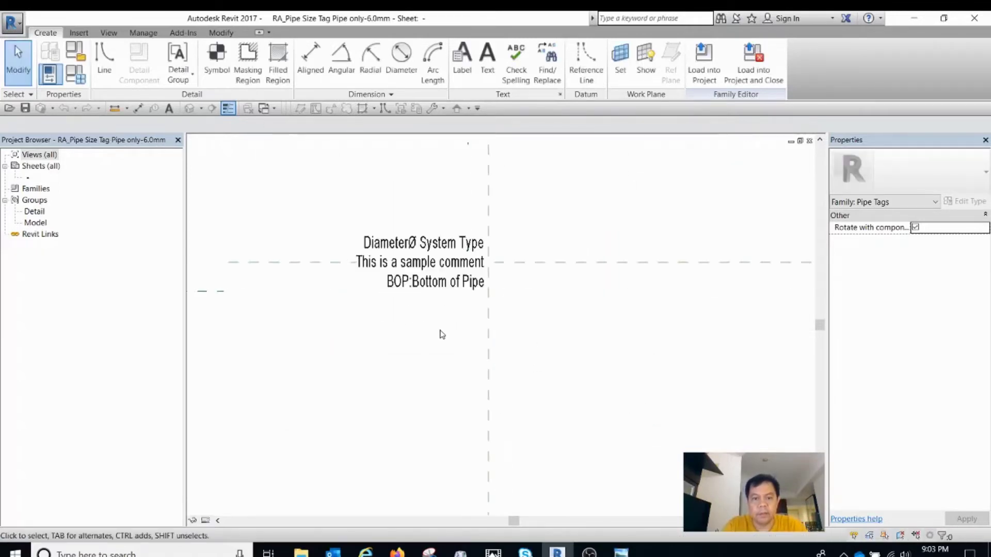
Step: Remove the calculated Bottom of Pipe parameter from the tag's label, keeping Diameter, System Type and Comments
scroll(442, 335, "up", 1)
left_click(451, 286)
middle_click_drag(454, 295, 507, 321)
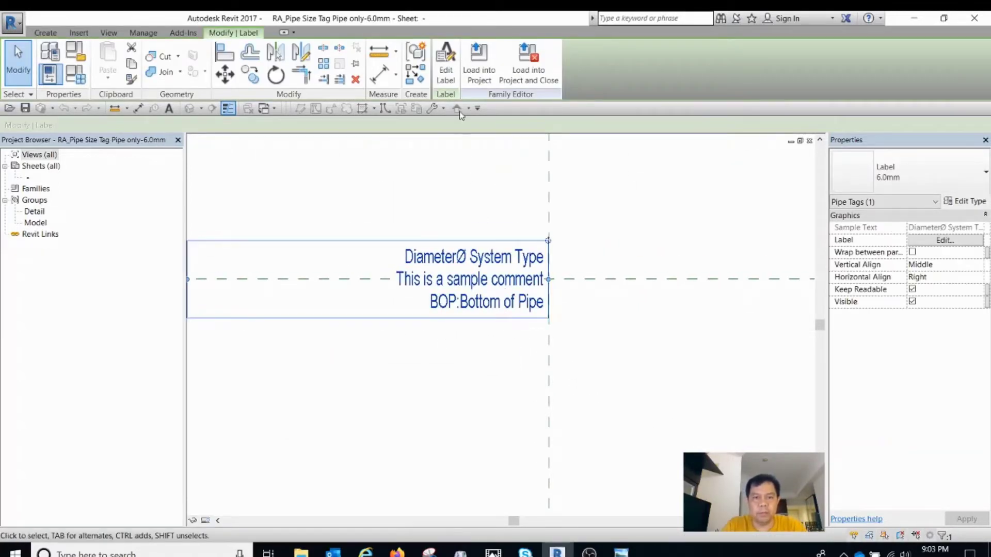
left_click(446, 68)
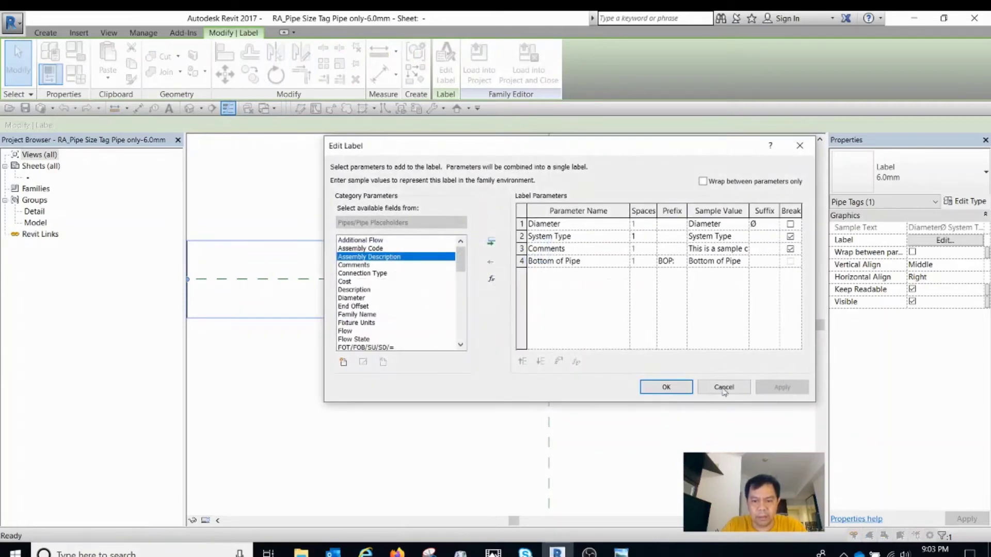
left_click(724, 388)
left_click(445, 67)
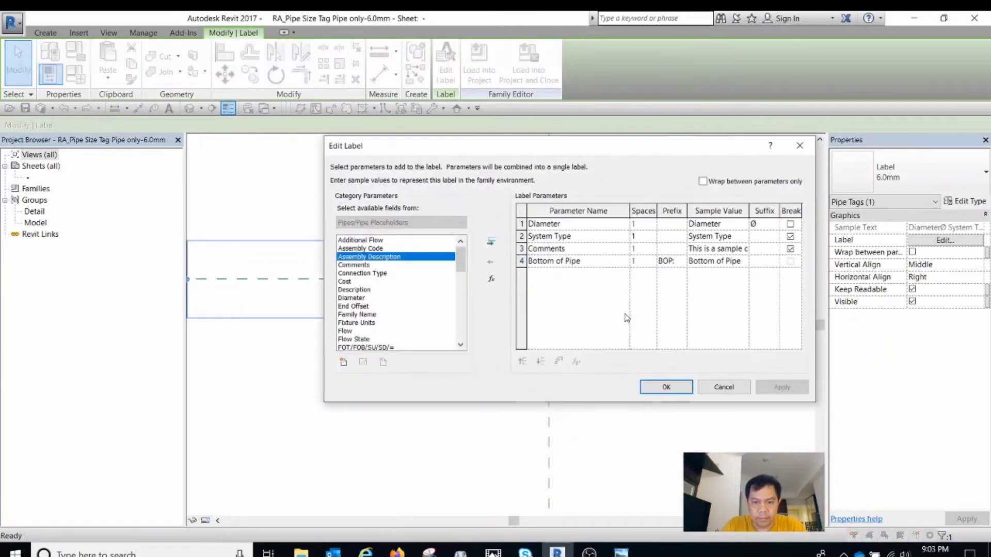
left_click(562, 261)
left_click(492, 262)
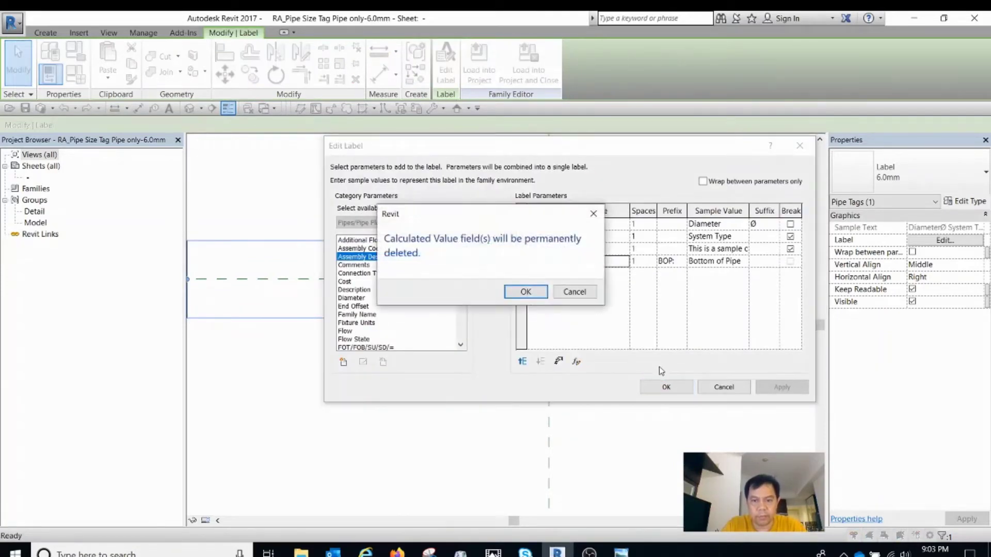
left_click(526, 291)
left_click(782, 388)
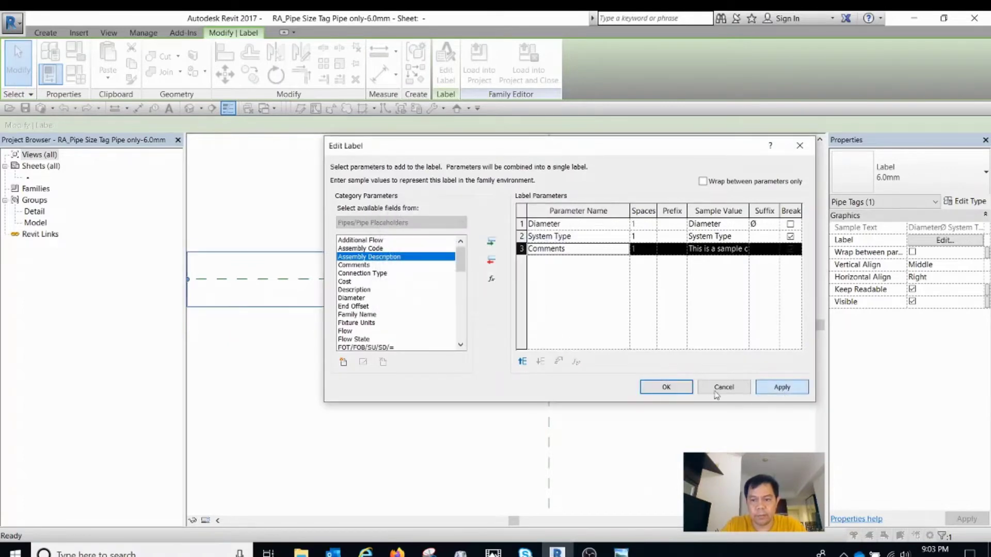
left_click(666, 387)
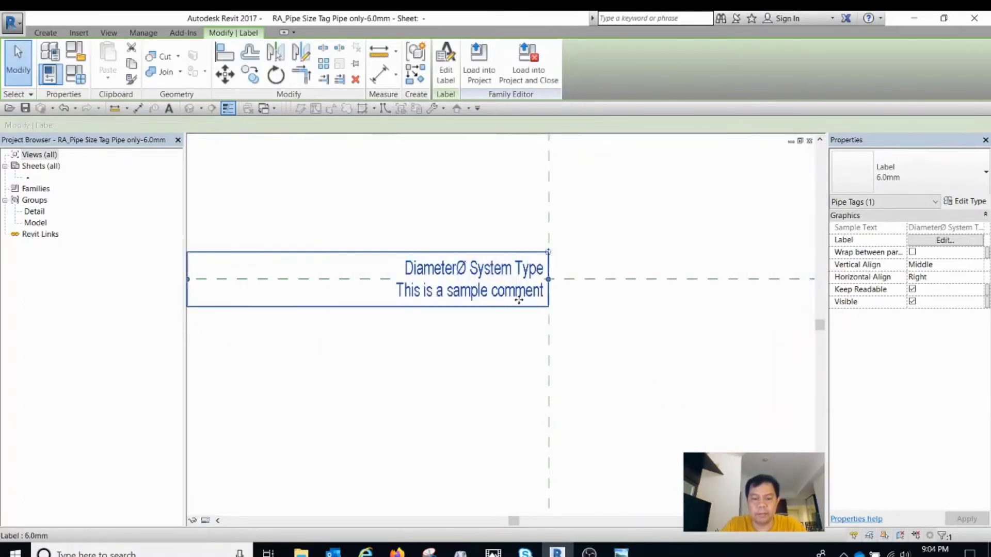
middle_click_drag(519, 300, 467, 326)
scroll(497, 309, "down", 1)
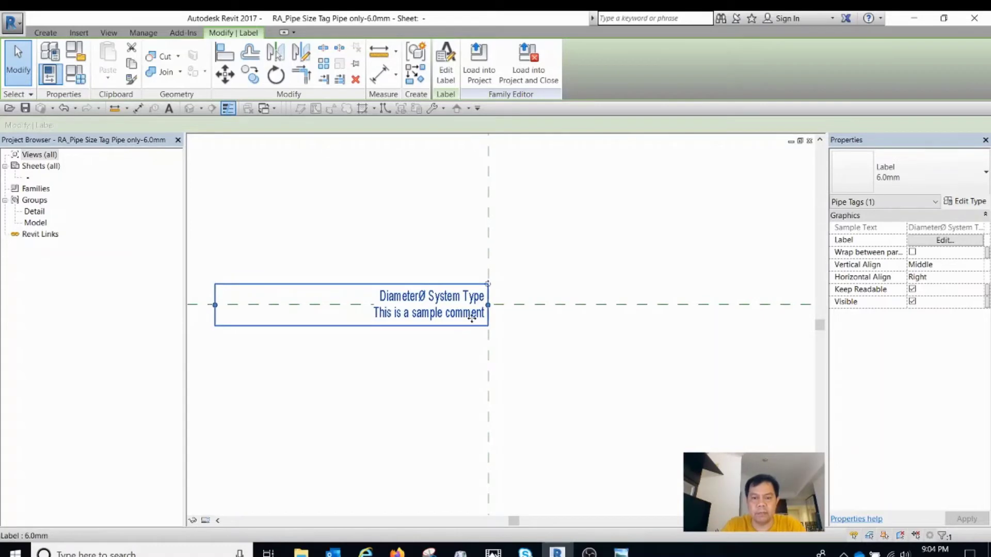
Step: Open the Pipe Only1 reference image from the Vlog 67 folder, examine its label parameters and move it off the family view
left_click(301, 551)
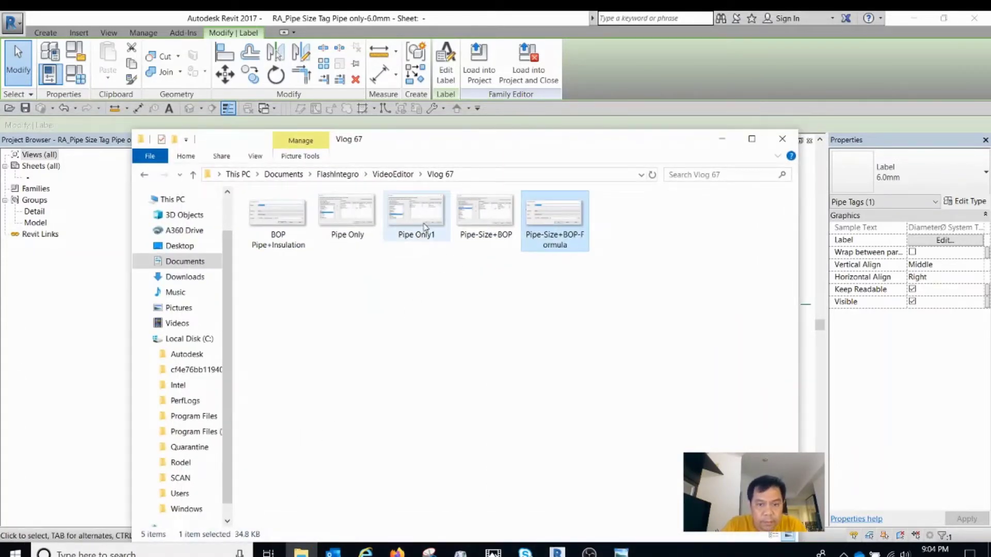
left_click(420, 218)
left_click_drag(420, 218, 453, 292)
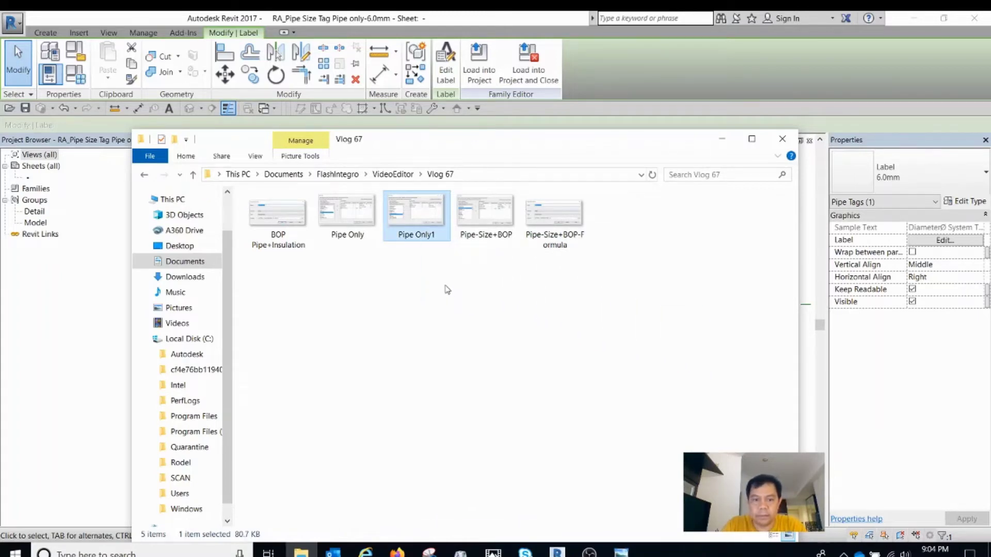
left_click(722, 139)
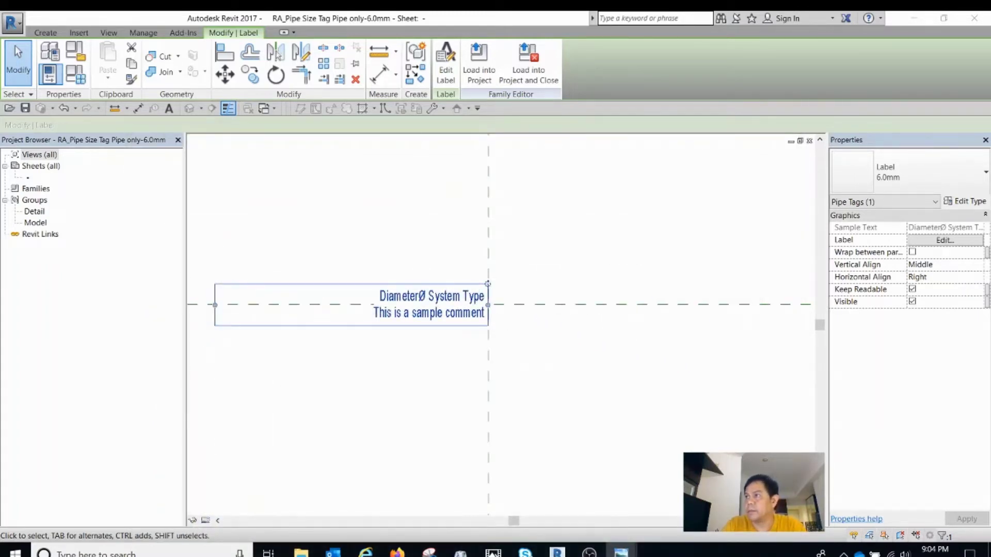
left_click(621, 554)
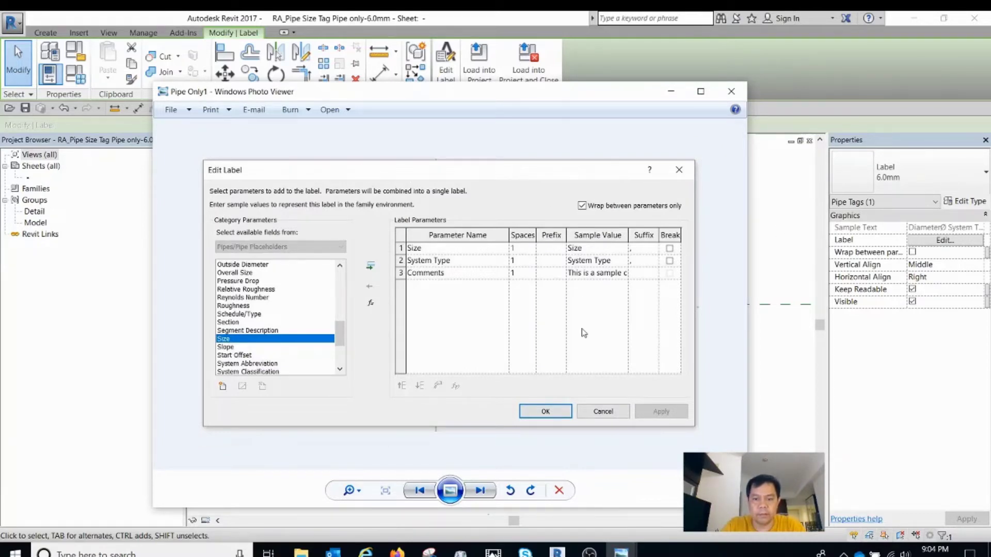
left_click_drag(402, 101, 990, 155)
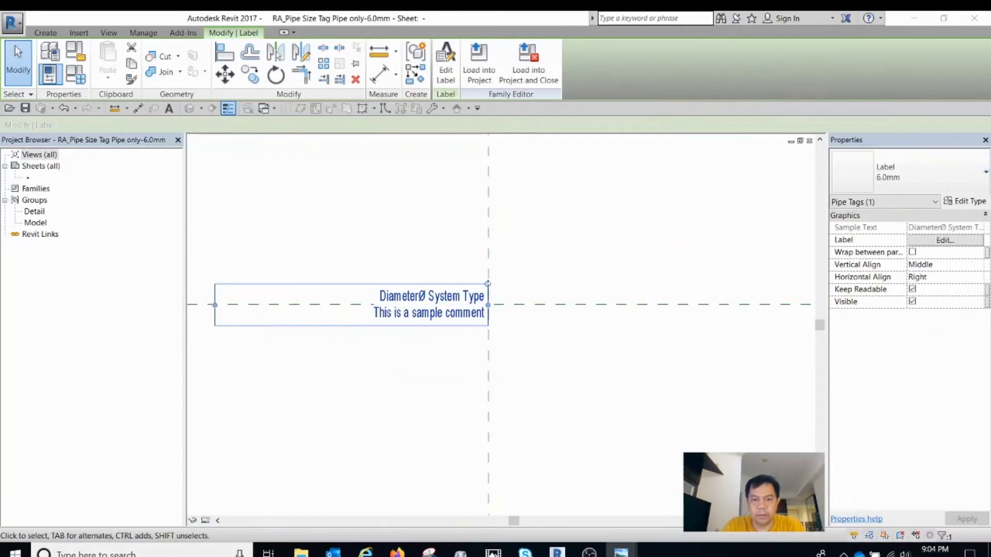
Step: Check the parameters and suffixes in the label of the RA_Pipe Size Tag Pipe only-6.0mm family
left_click(446, 68)
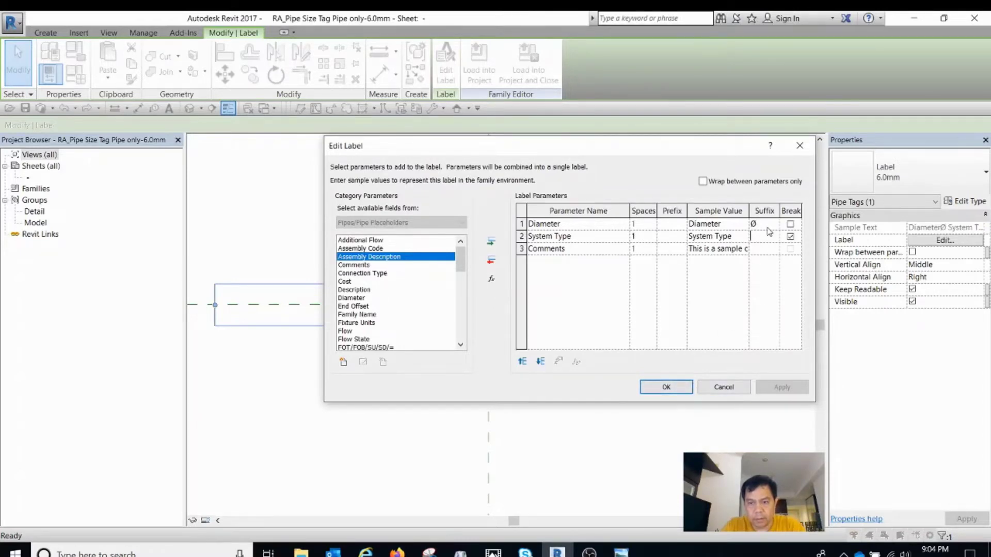
left_click(667, 387)
scroll(502, 323, "up", 2)
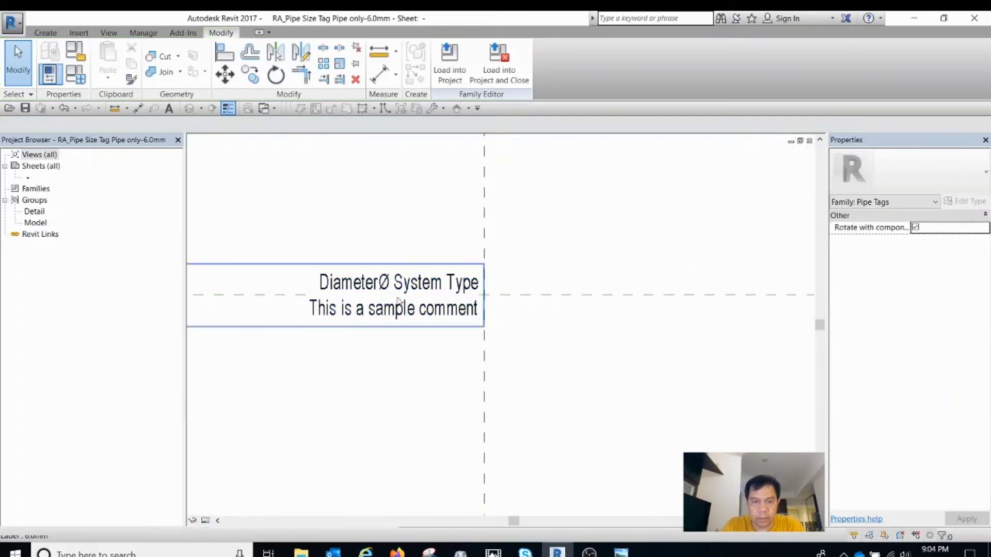
Step: Load the pipe tag family into BIM-Vlog-67 Duct and Piping Annotation-Start.rvt, saving its changes and closing the family
left_click(394, 306)
left_click(528, 67)
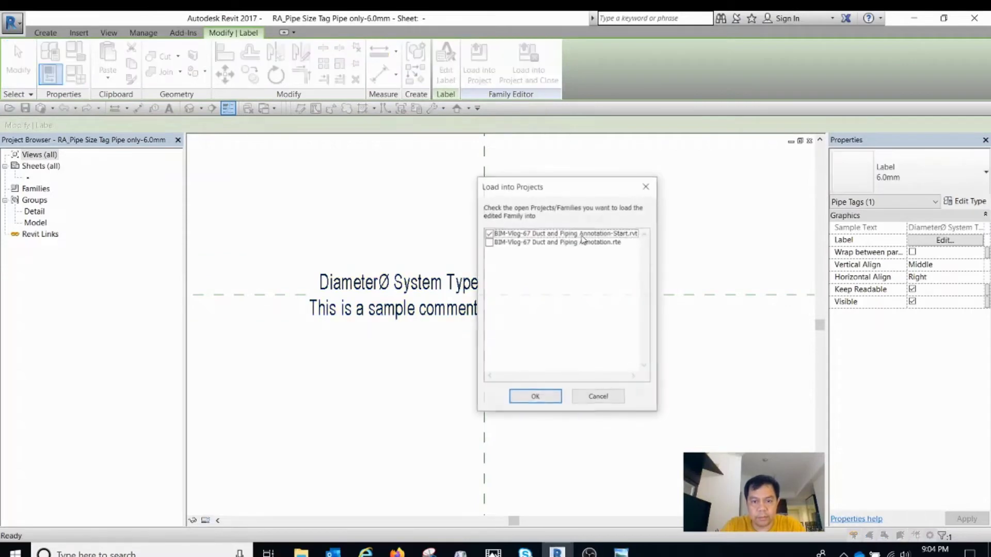
left_click(537, 397)
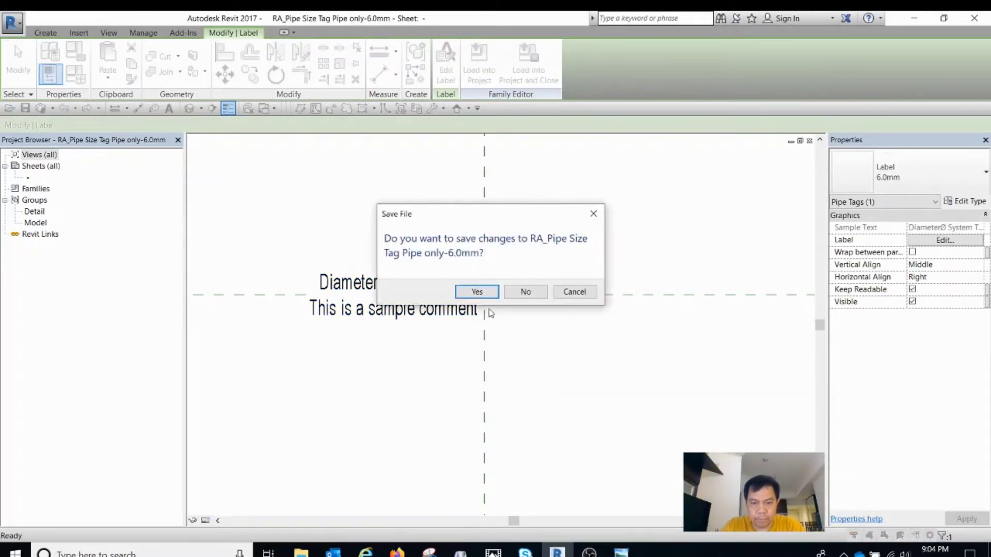
left_click(479, 293)
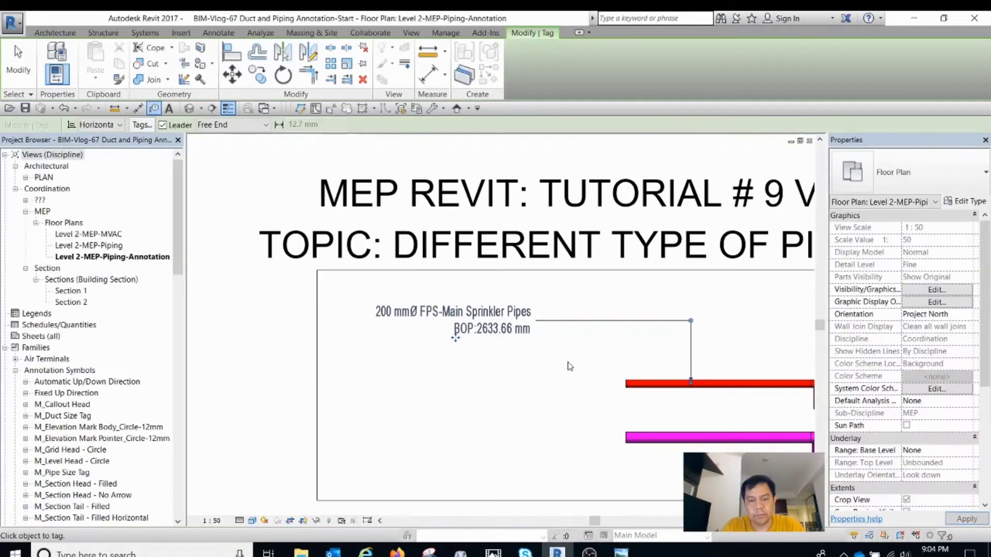
scroll(611, 368, "up", 3)
key("Escape")
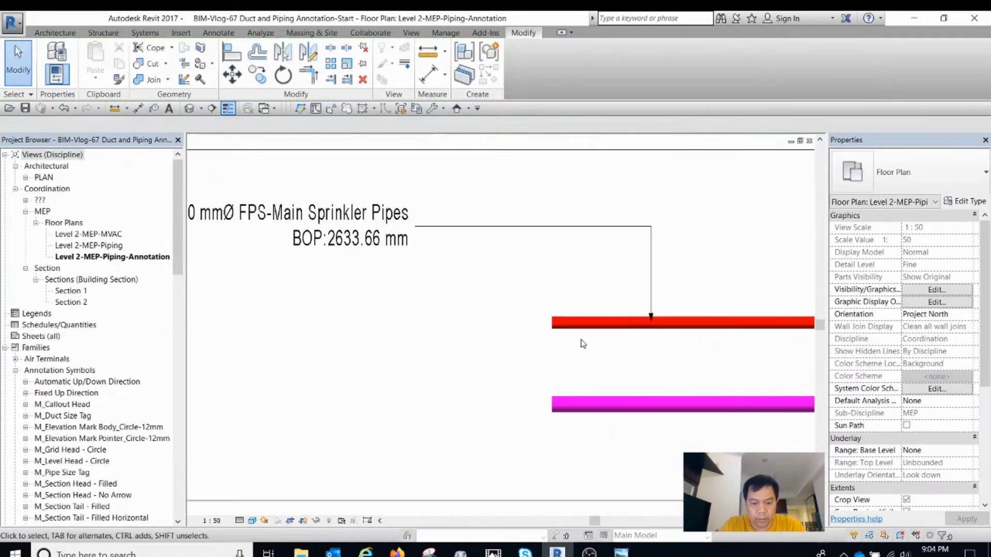
Step: Examine the tagged red sprinkler pipe and its tag in the Level 2 piping annotation plan
scroll(567, 345, "down", 3)
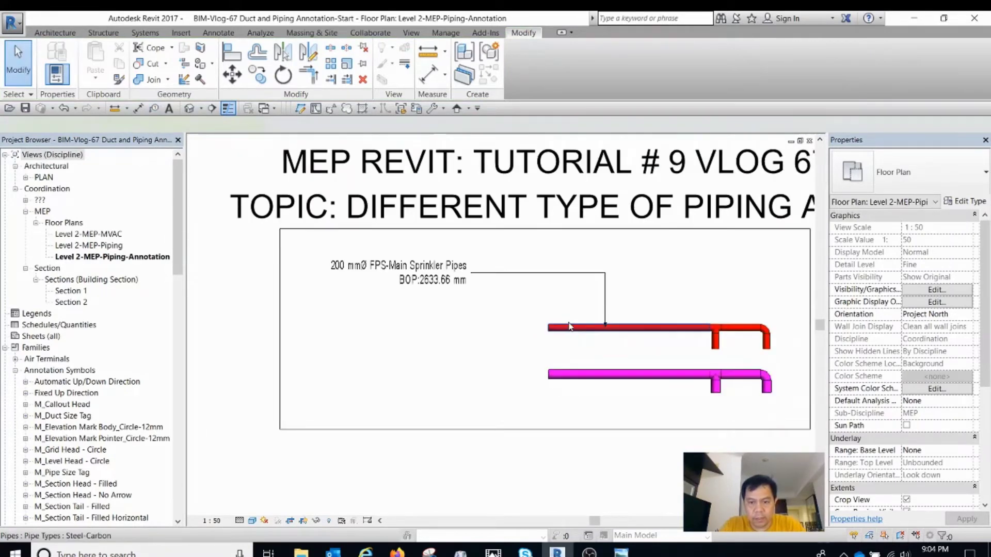
left_click(570, 329)
scroll(566, 330, "up", 3)
scroll(566, 330, "down", 2)
key("Escape")
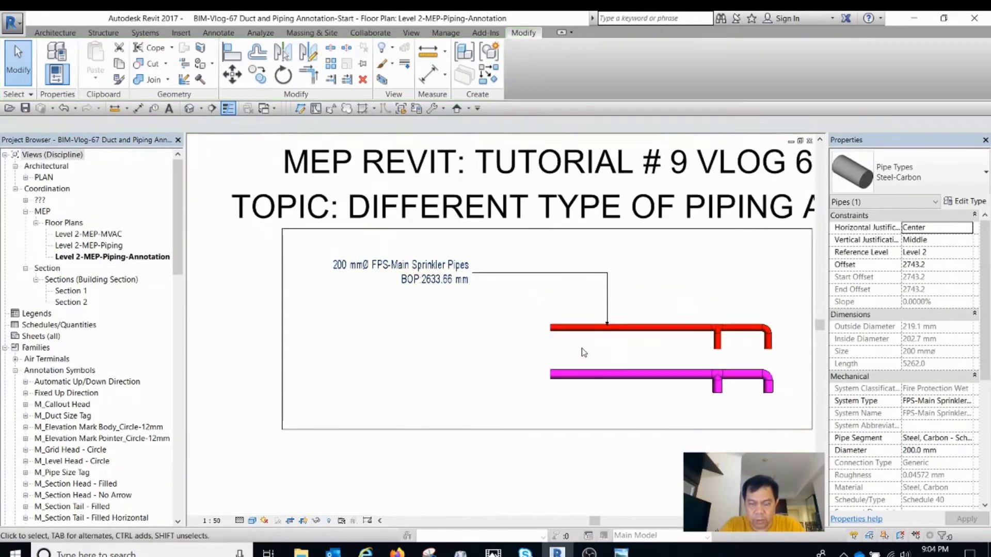
scroll(589, 333, "down", 2)
scroll(469, 286, "down", 1)
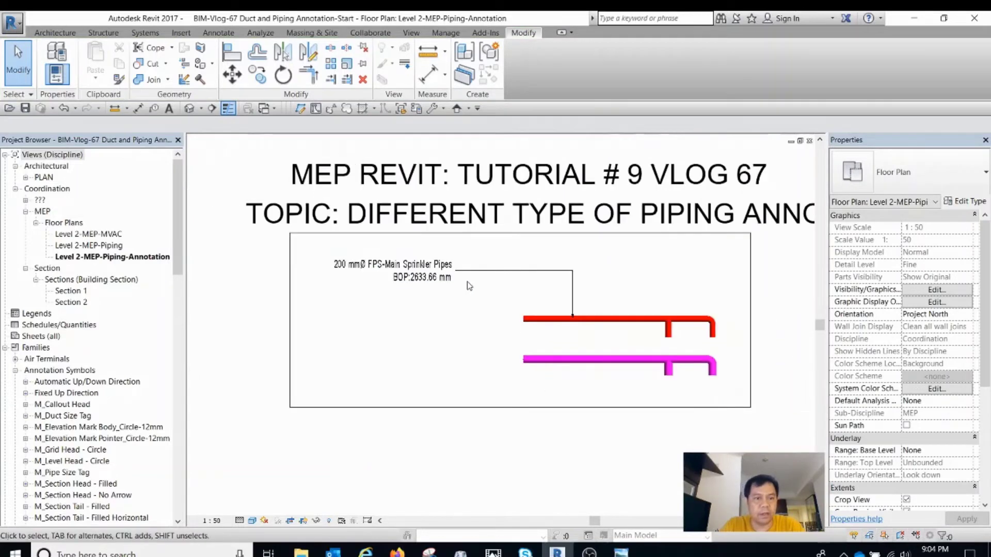
scroll(563, 344, "up", 2)
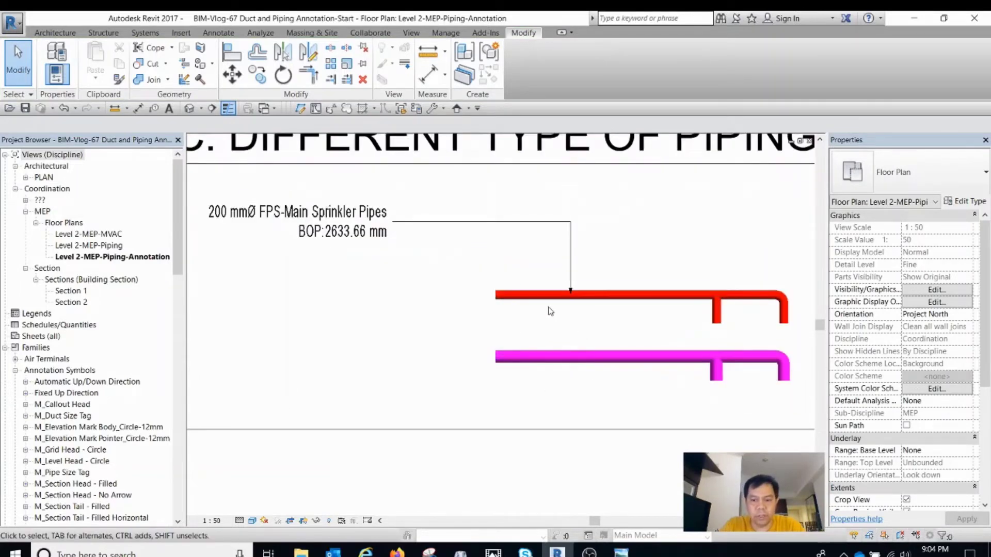
left_click(508, 301)
scroll(508, 301, "down", 2)
key("Escape")
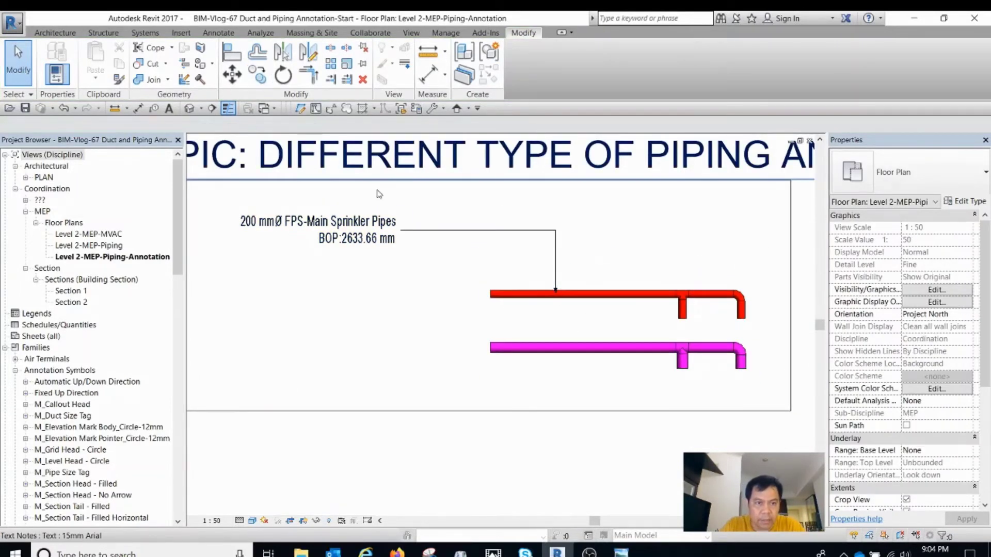
Step: Cut a building section between the red and magenta pipes, facing the red pipe, and open the section view
left_click(212, 109)
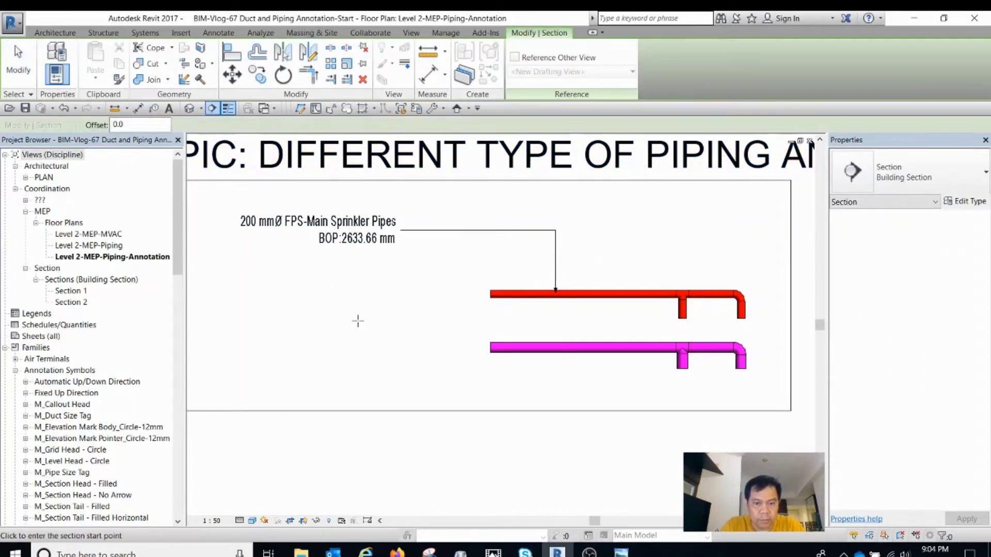
left_click(687, 333)
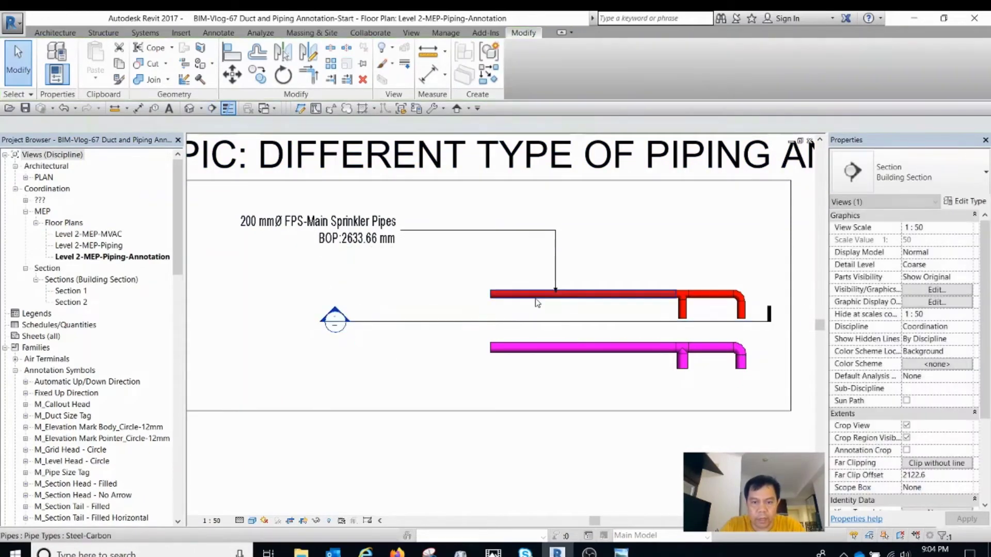
key("Escape")
left_click(336, 312)
scroll(337, 309, "up", 1)
double_click(336, 310)
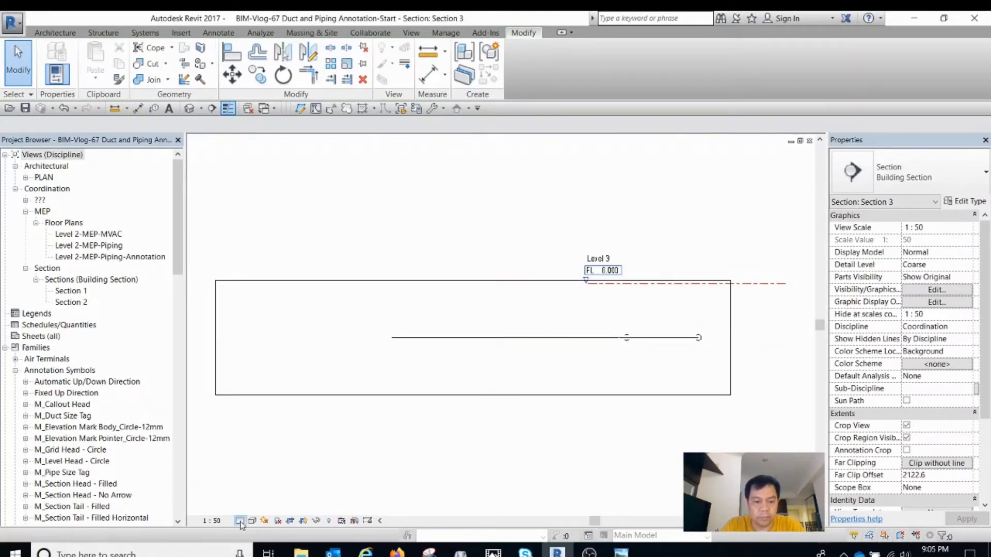
Step: Set the section's detail level to Fine and draw a 200 mm sprinkler riser about 700 mm up from the horizontal pipe's open end
left_click(255, 508)
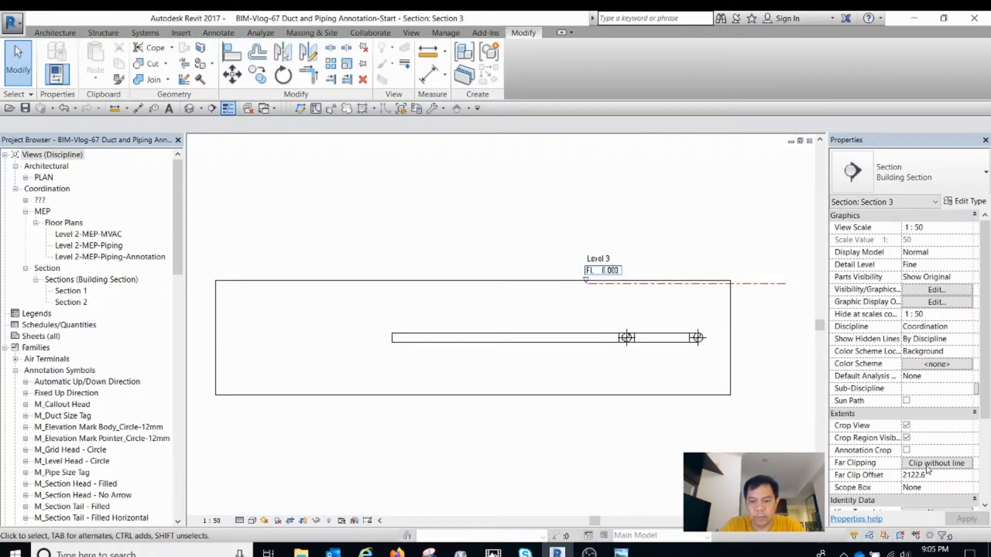
scroll(440, 348, "up", 1)
left_click(442, 332)
key("c")
key("s")
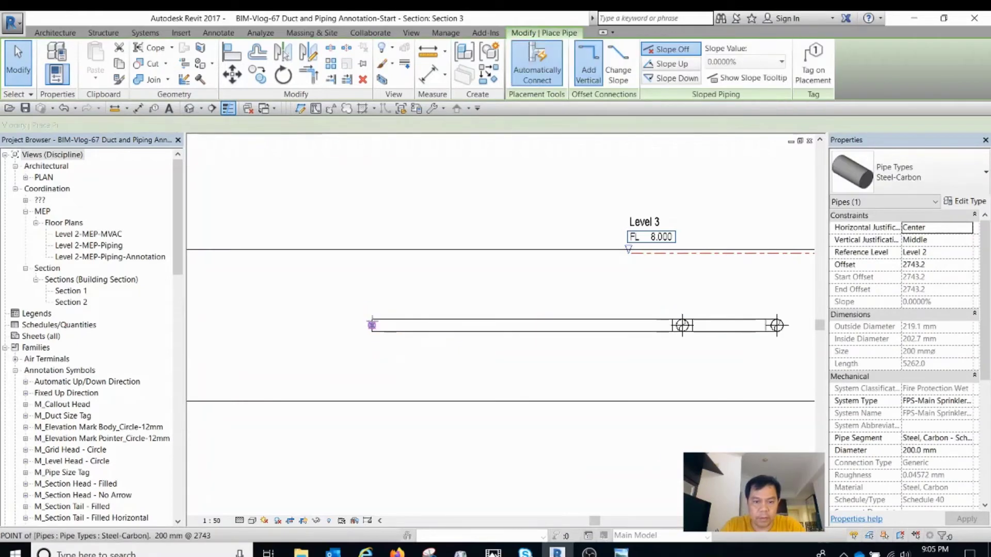
left_click(372, 286)
key("Escape")
key("Escape")
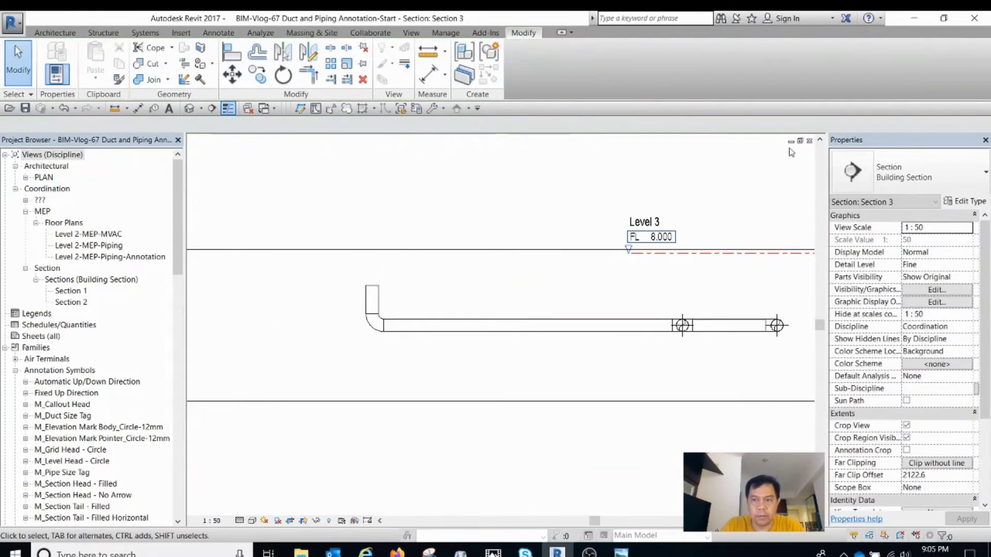
Step: Close the section view after checking the pipe run and examine the new riser in the piping annotation plan
scroll(393, 340, "down", 1)
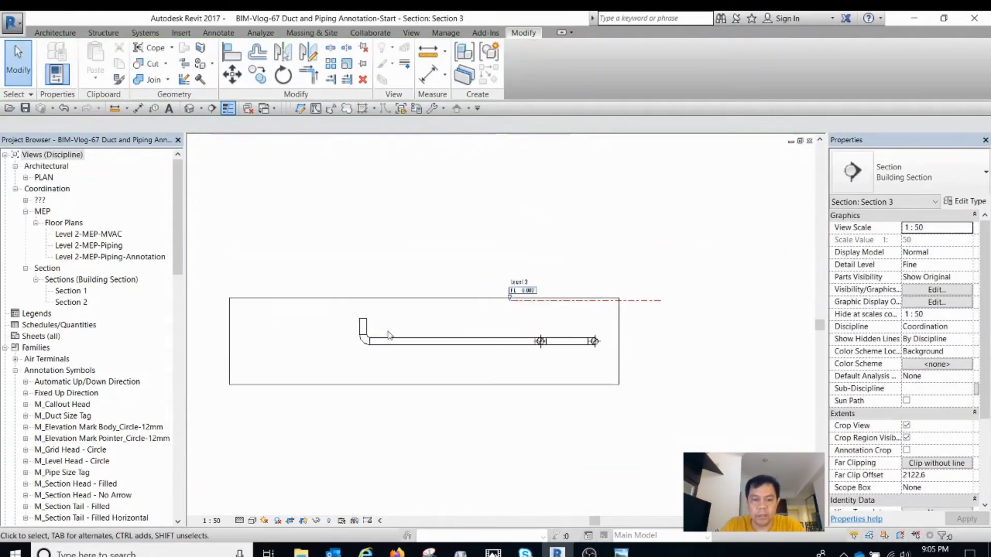
scroll(391, 346, "up", 2)
scroll(367, 354, "up", 1)
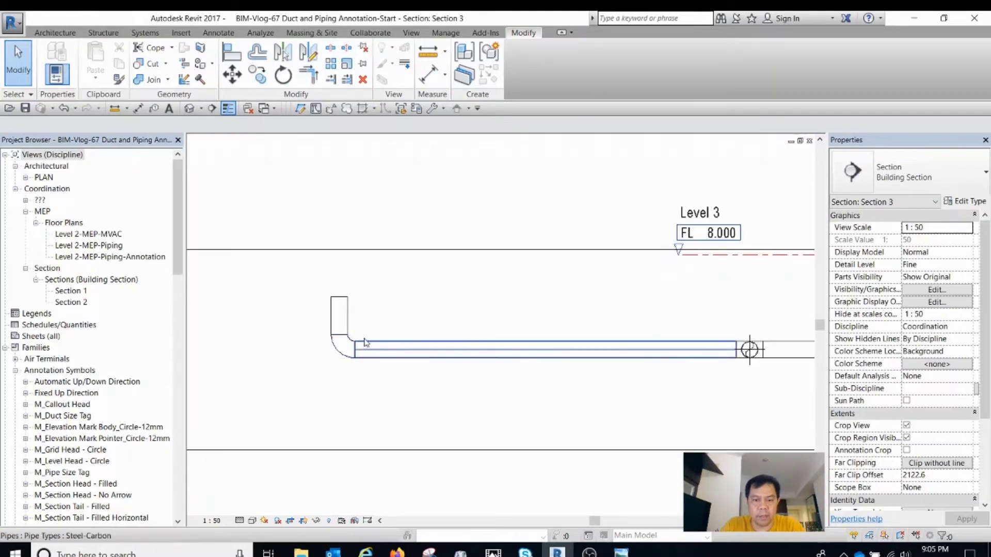
left_click(364, 351)
scroll(496, 302, "down", 2)
key("Escape")
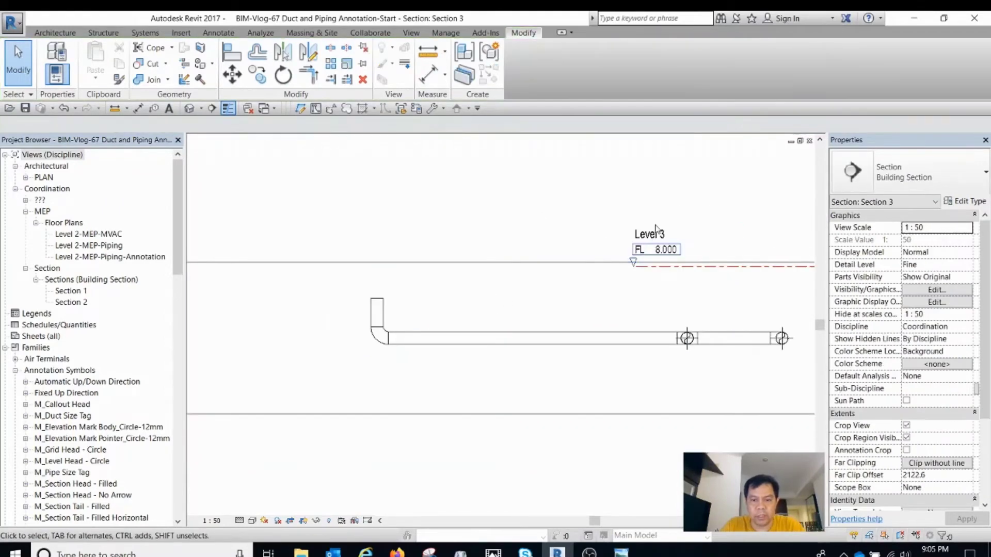
left_click(810, 141)
scroll(525, 264, "up", 3)
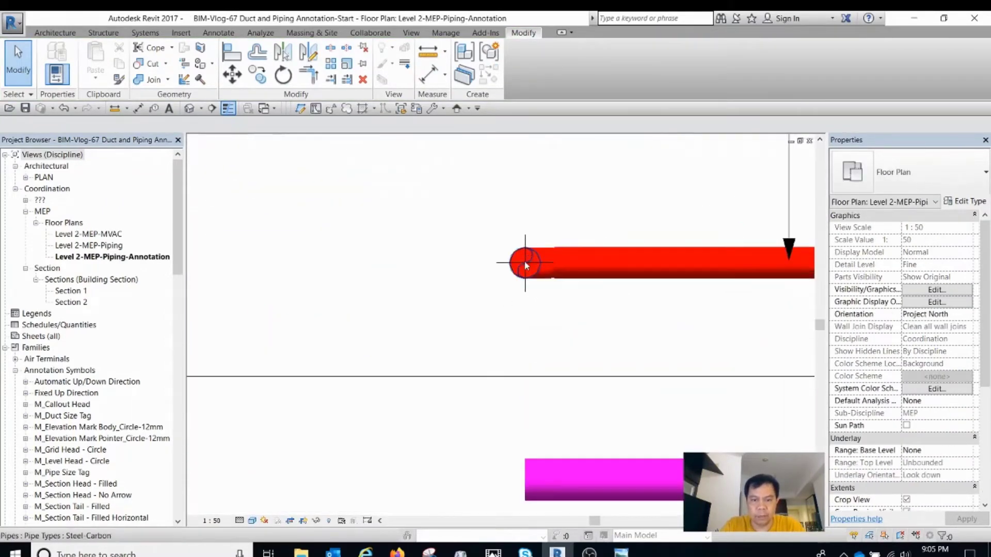
left_click(526, 263)
scroll(537, 266, "down", 1)
middle_click_drag(538, 284, 597, 300)
scroll(597, 300, "down", 3)
key("Escape")
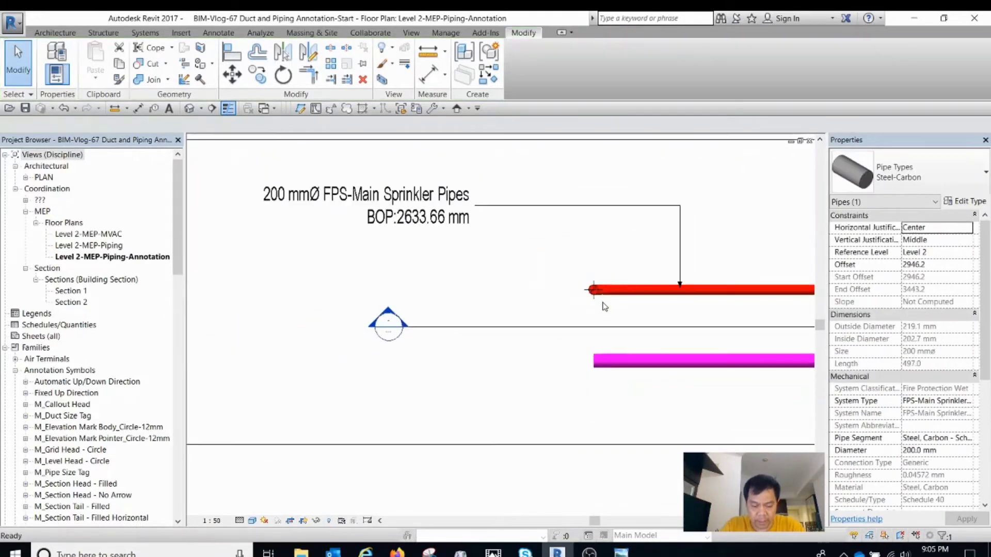
Step: Tag the riser by category with a free-end leader, placing the tag text below the existing BOP tag
key("t")
key("g")
scroll(597, 299, "up", 3)
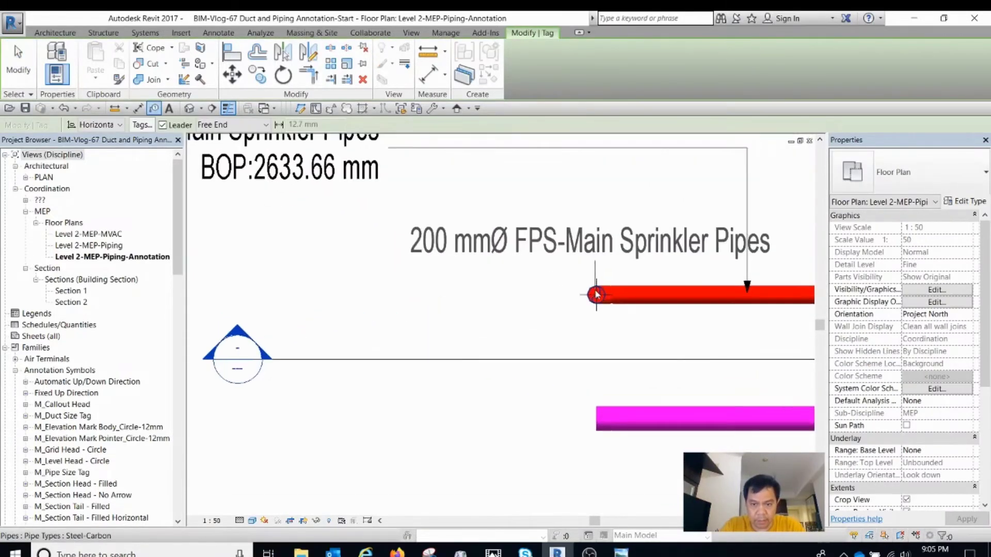
left_click(597, 295)
left_click(558, 241)
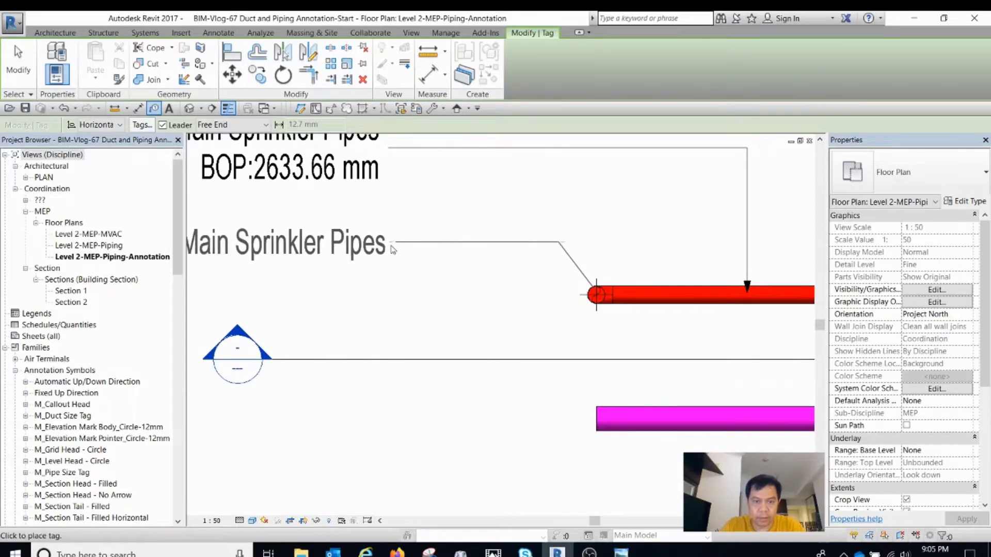
left_click(389, 250)
scroll(389, 250, "down", 1)
key("Escape")
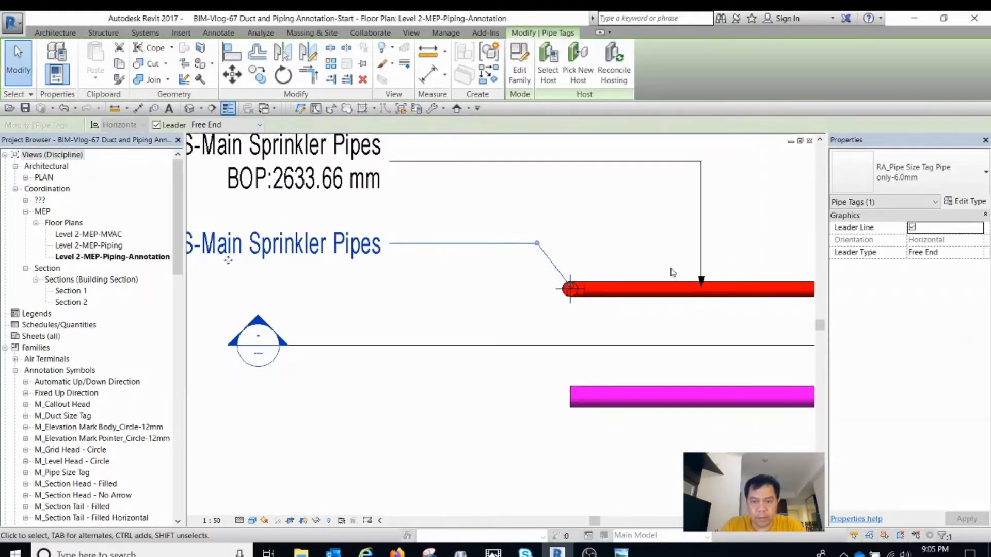
key("Escape")
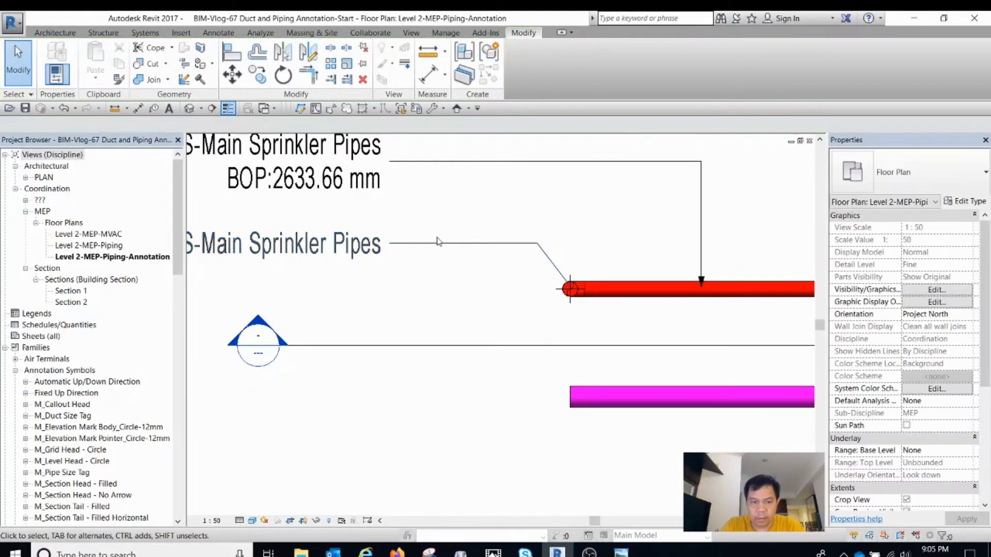
Step: Set the riser tag type's leader arrowhead to Arrow Filled 30 Degree
left_click(431, 242)
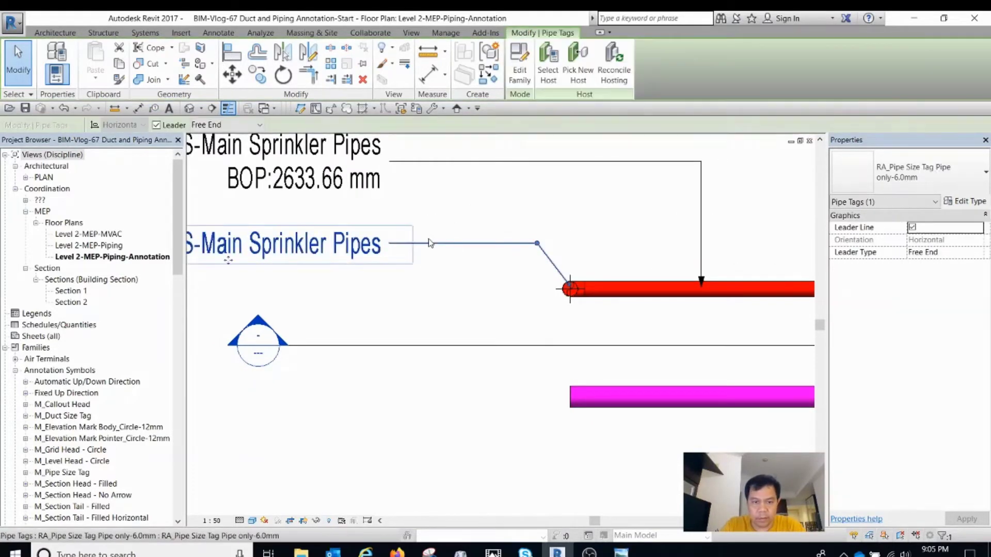
left_click(968, 202)
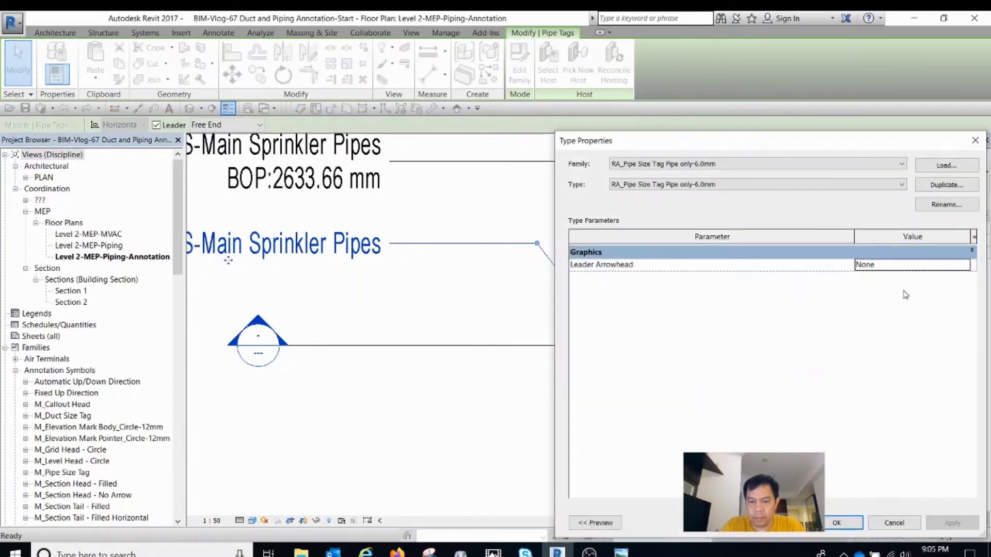
left_click(965, 265)
left_click(901, 317)
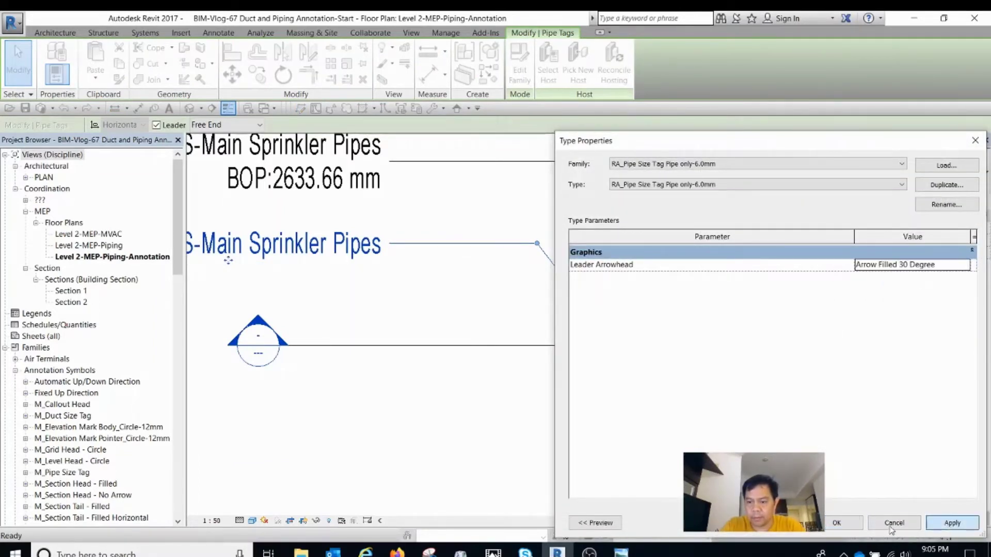
left_click(836, 523)
scroll(534, 298, "down", 3)
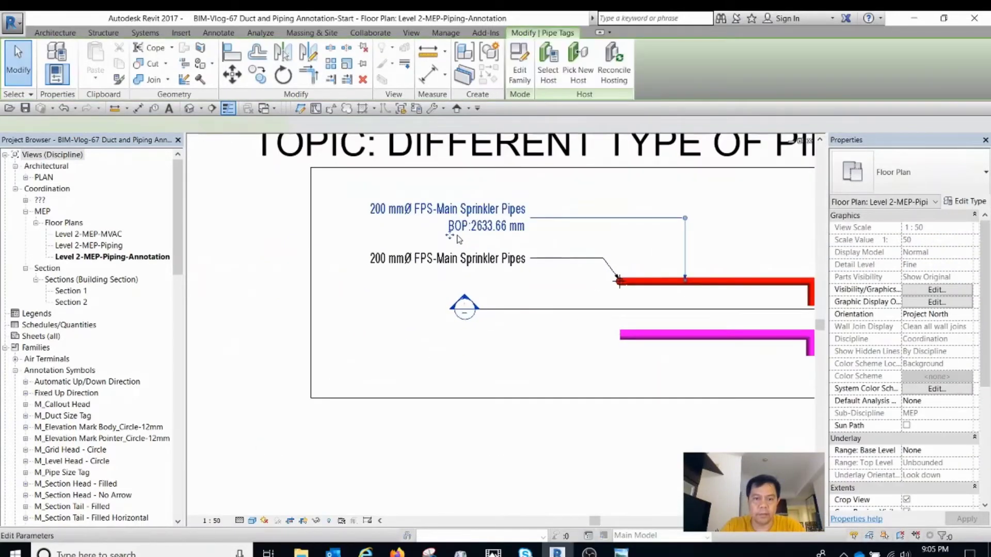
Step: Examine the two pipe tags and the riser at the end of the red pipe in plan
left_click_drag(458, 239, 449, 264)
left_click(451, 281)
scroll(607, 285, "up", 5)
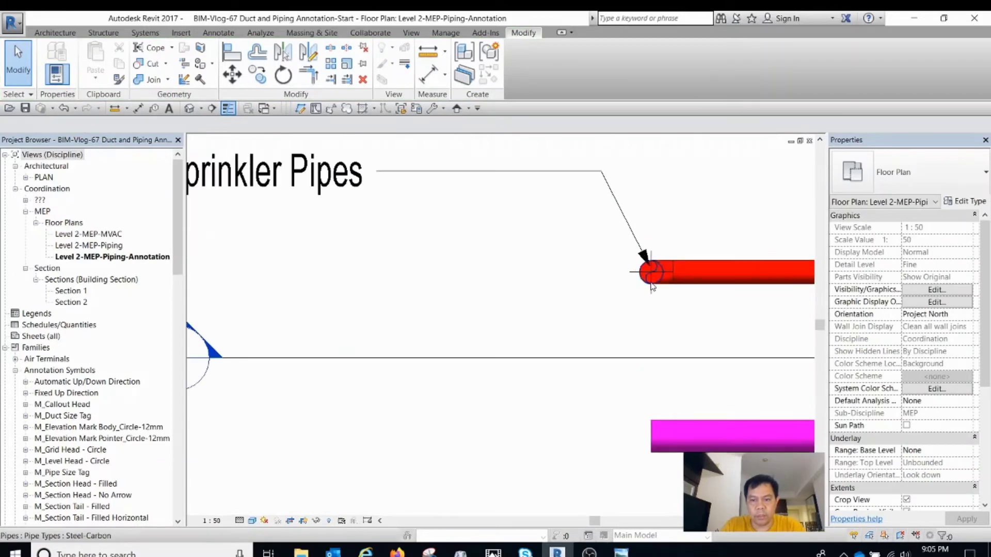
left_click(651, 281)
scroll(648, 273, "down", 2)
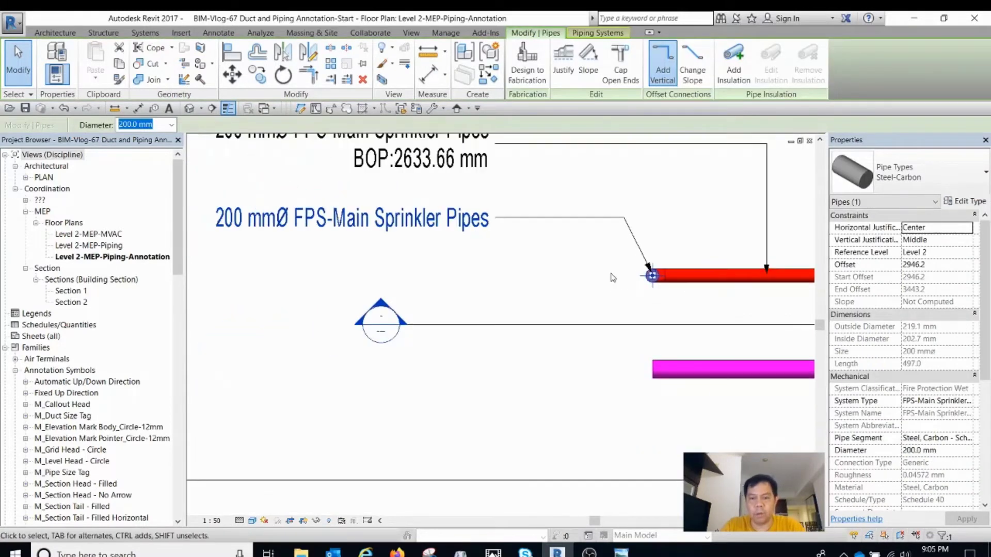
scroll(613, 279, "down", 2)
key("Escape")
Step: Open the section view through the red pipe and convert the elbow below the riser into a tee
double_click(408, 308)
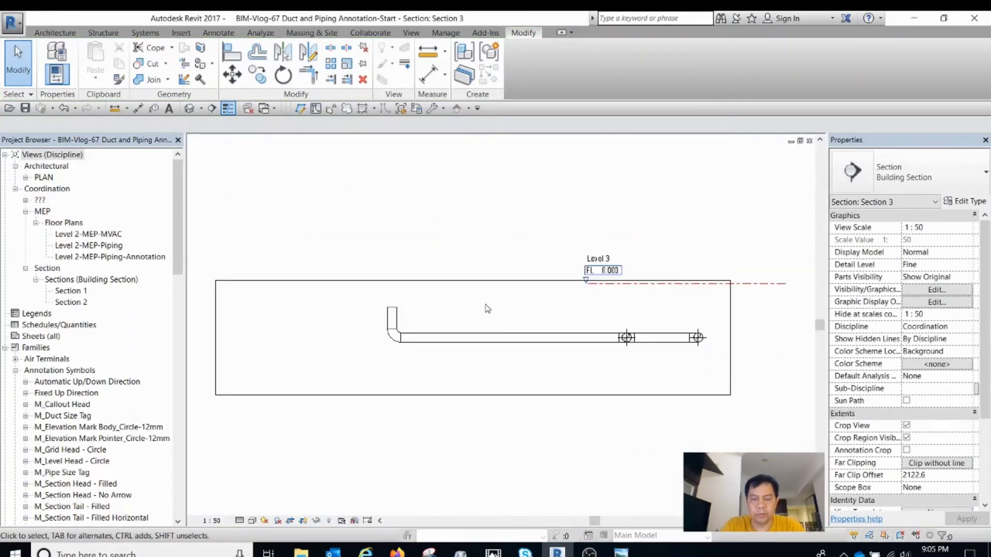
scroll(389, 336, "up", 4)
left_click(387, 331)
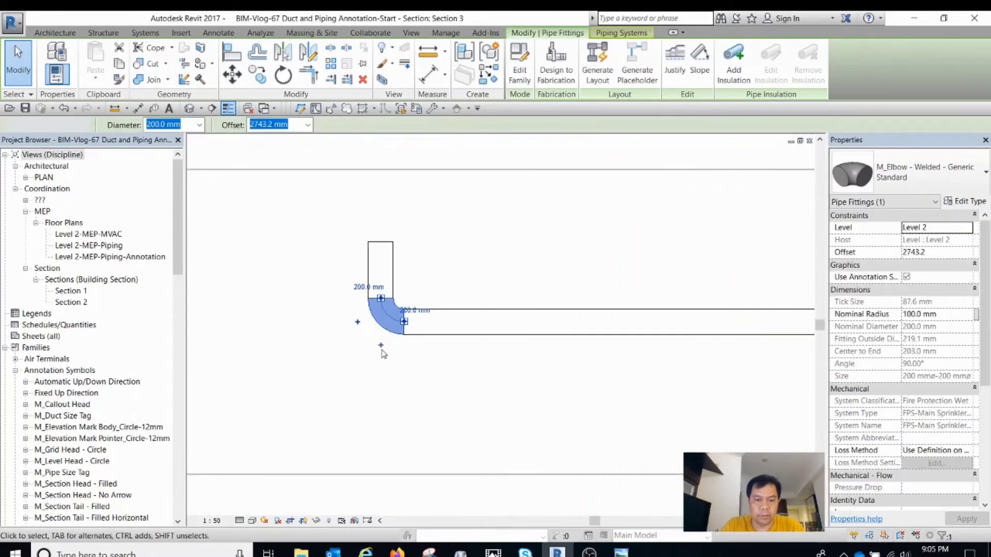
left_click(381, 346)
left_click(382, 336)
Step: Draw a 200 mm vertical pipe about 700 mm down from the tee's open lower end, and close the section view
right_click(382, 344)
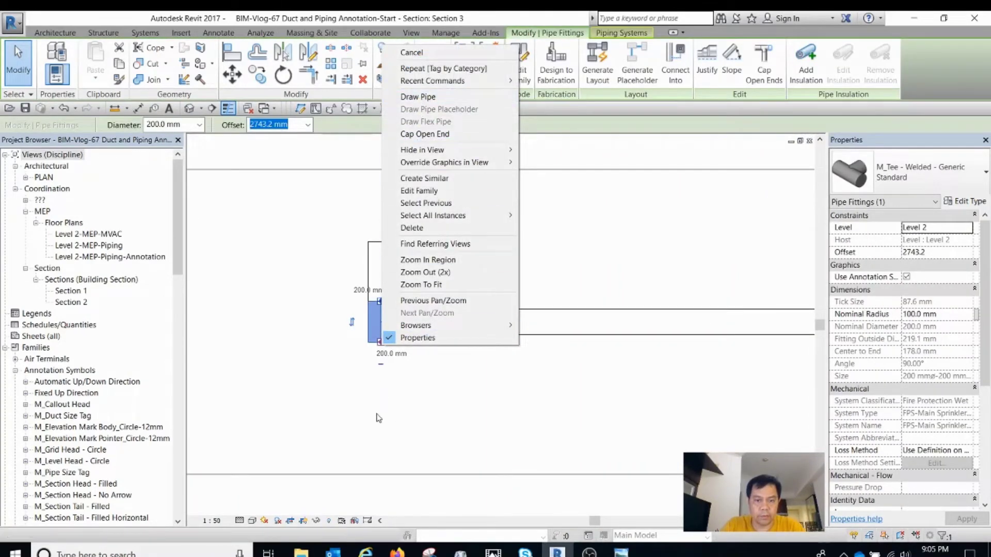
left_click(418, 96)
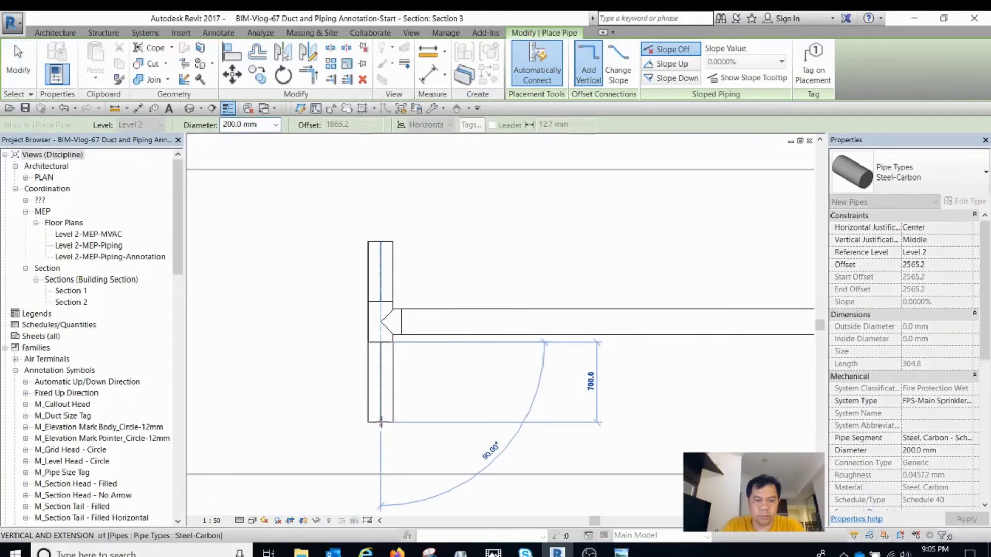
key("Escape")
key("Escape")
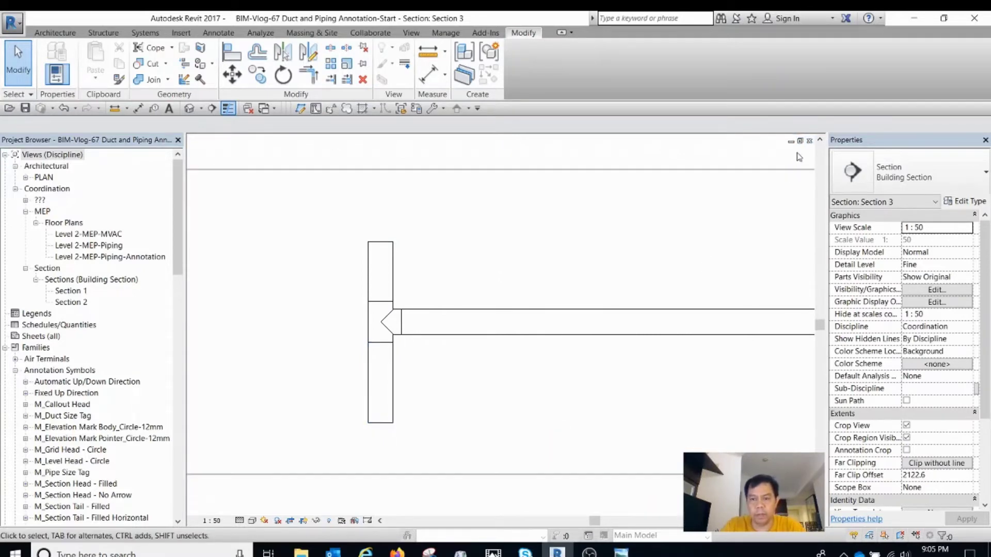
left_click(810, 140)
left_click(491, 235)
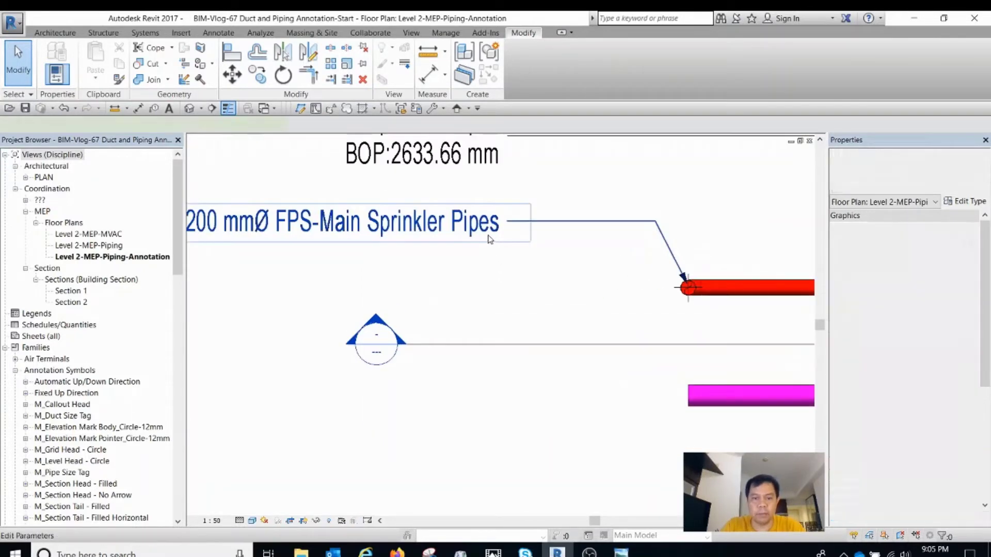
left_click(509, 252)
left_click(442, 236)
middle_click_drag(441, 239, 592, 260)
left_click(592, 265)
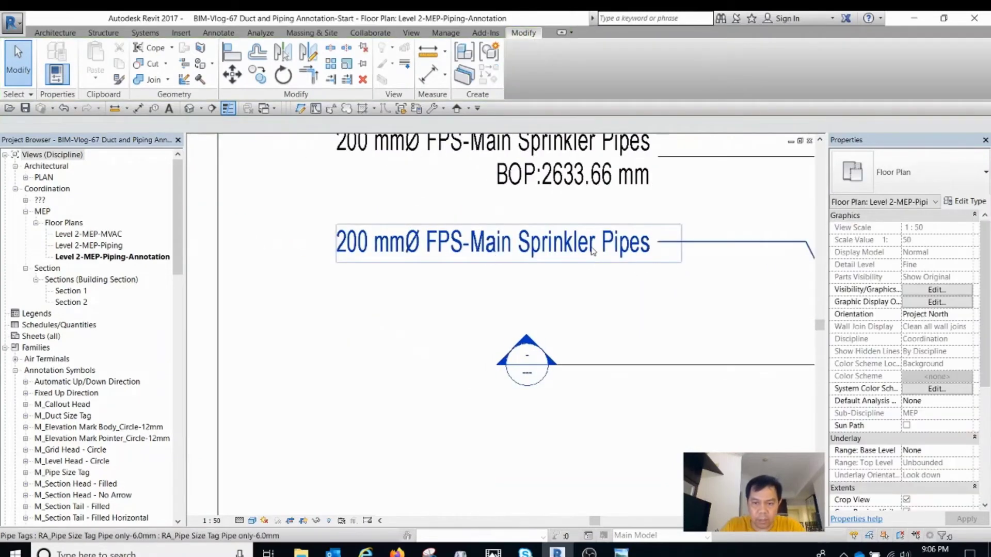
left_click(593, 251)
double_click(593, 252)
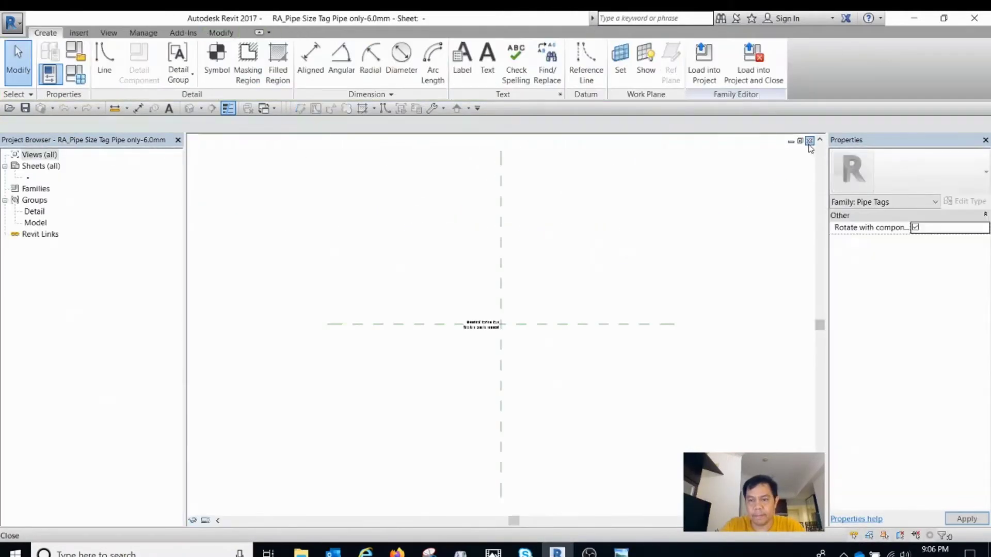
left_click(809, 141)
left_click(528, 291)
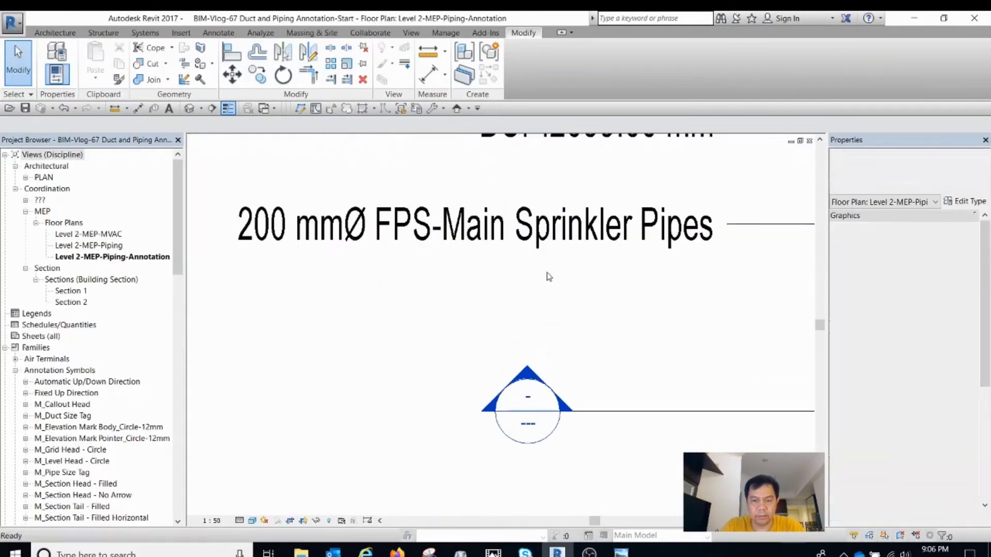
Step: Set the Comments parameter of the riser's pipe tag to T/A,F/B
left_click(621, 253)
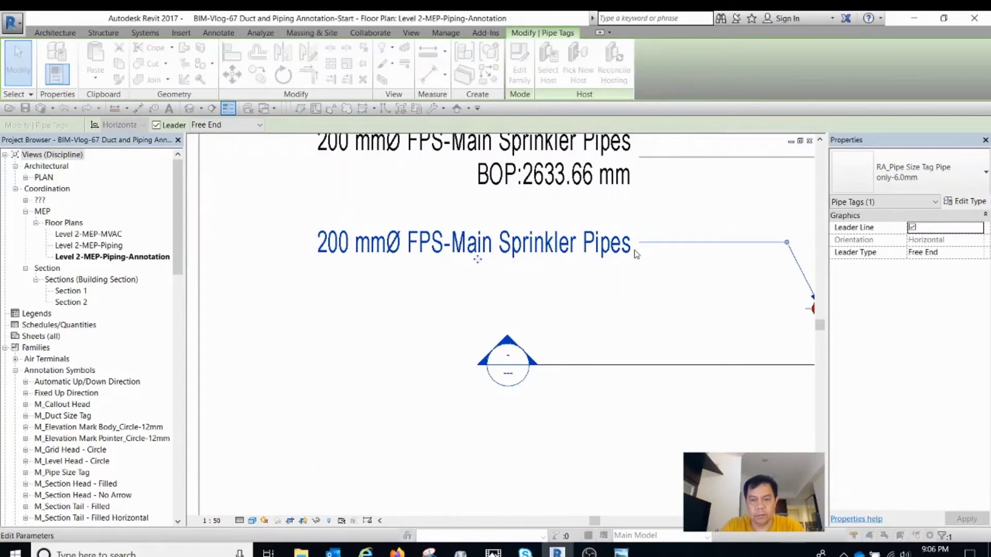
left_click(516, 253)
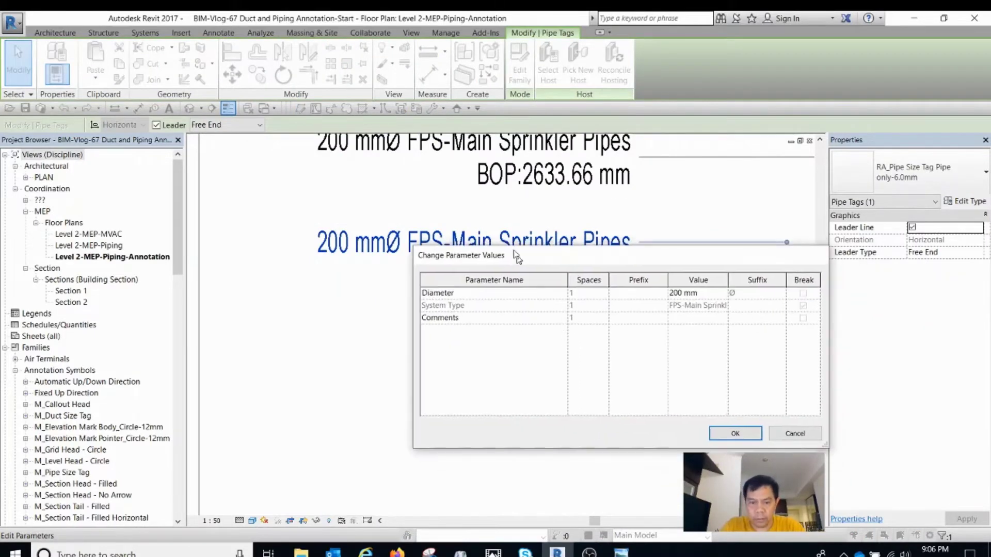
left_click_drag(526, 249, 284, 214)
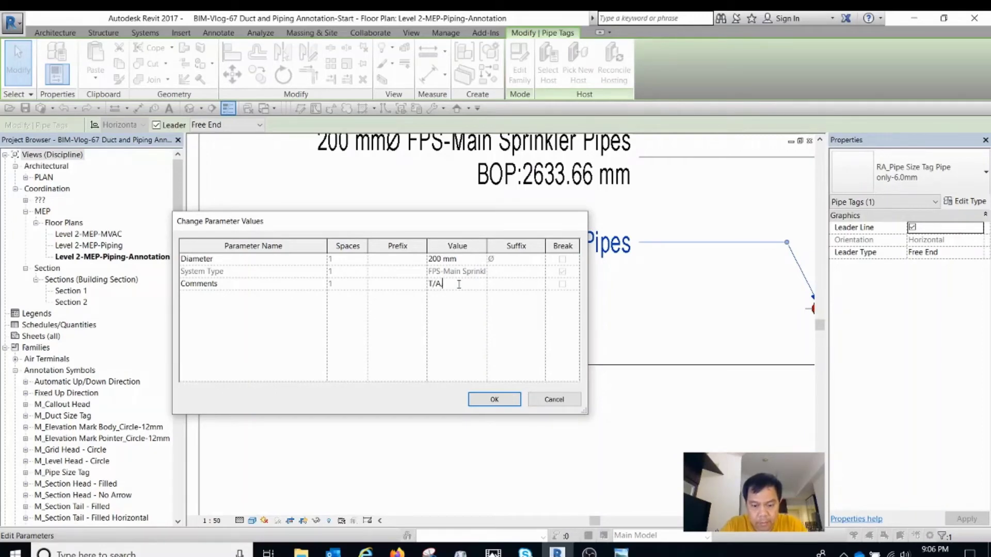
left_click(505, 404)
scroll(608, 315, "down", 2)
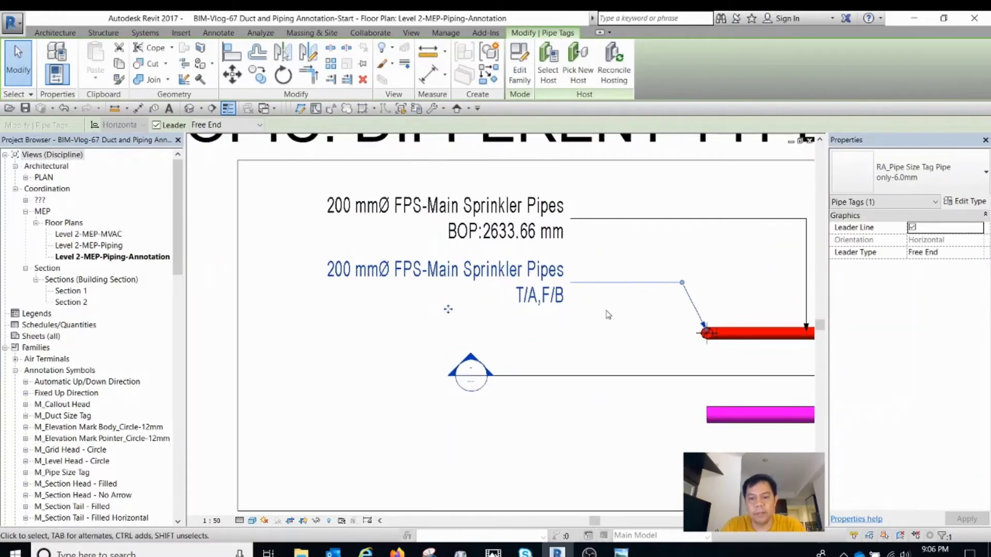
scroll(495, 298, "down", 1)
left_click(508, 261)
scroll(512, 282, "up", 1)
key("Escape")
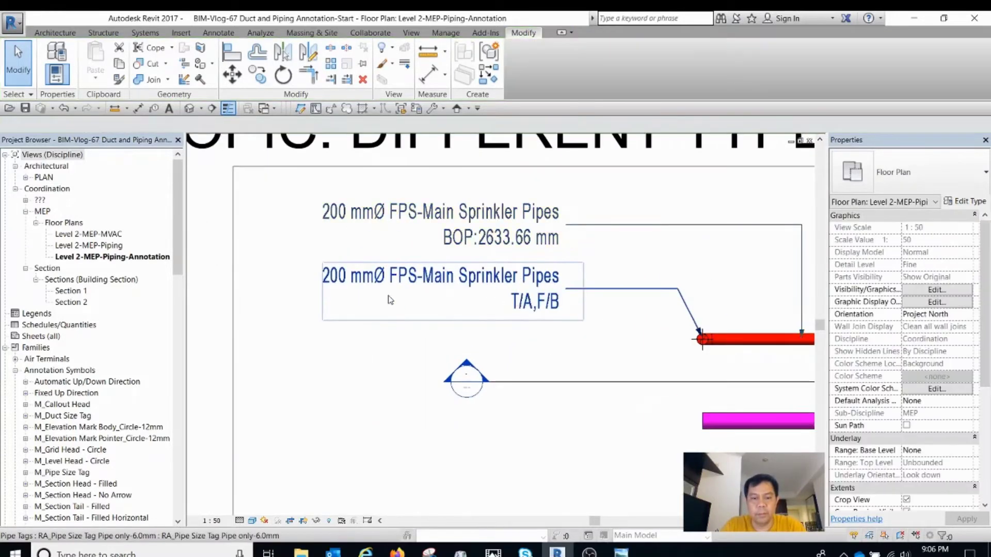
Step: Open the riser tag's family for editing and widen its label box toward the left
scroll(389, 300, "up", 1)
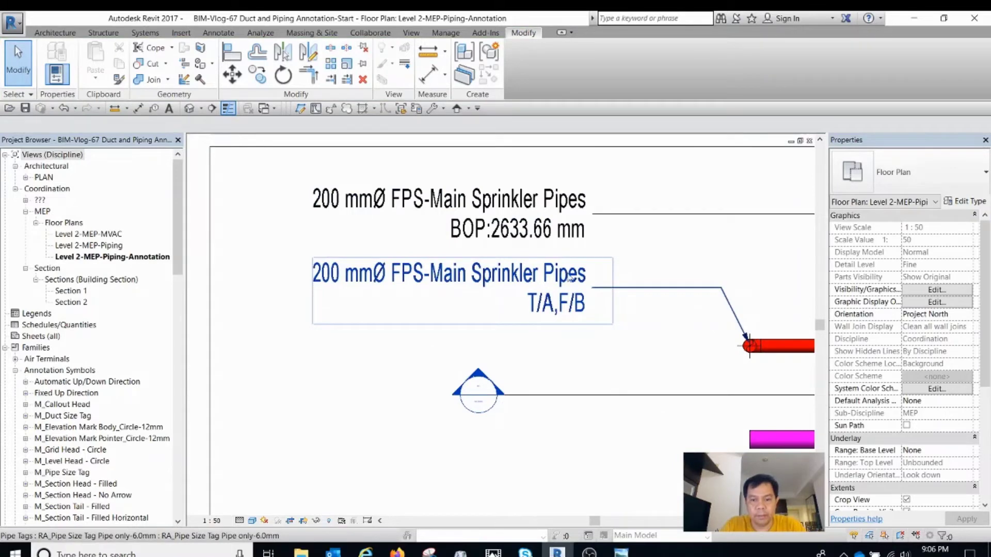
scroll(569, 278, "down", 1)
scroll(595, 280, "down", 1)
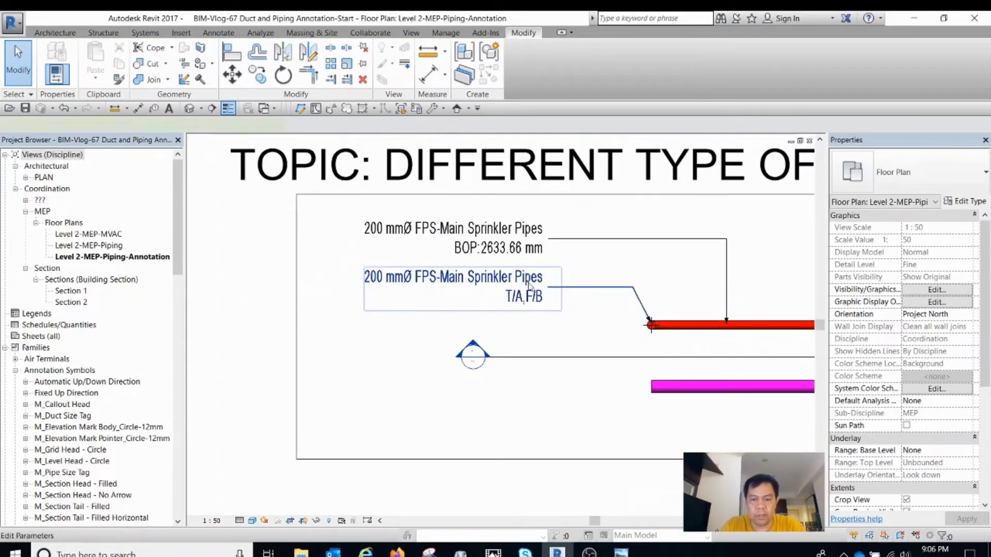
left_click(529, 287)
left_click(519, 77)
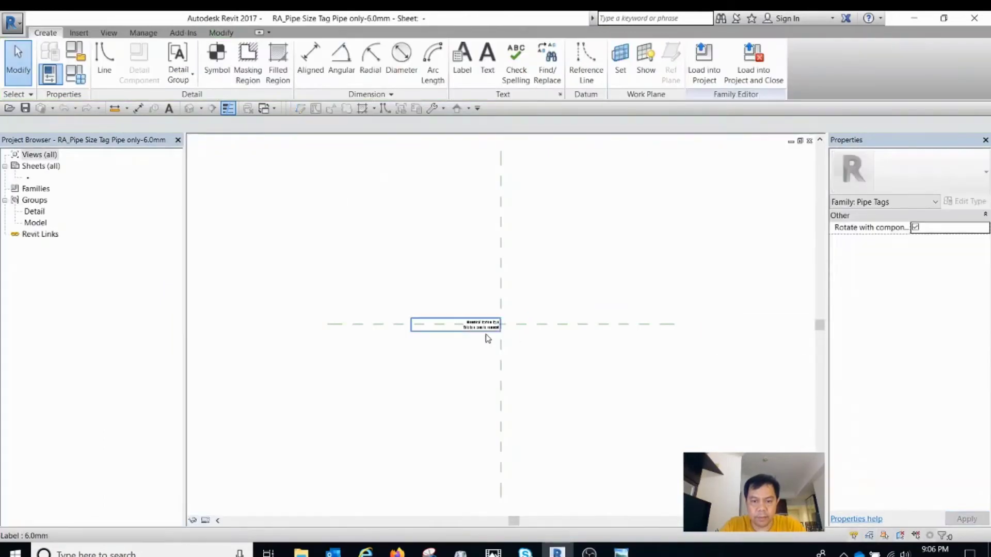
left_click(485, 332)
middle_click_drag(478, 327, 523, 321)
left_click_drag(468, 309, 381, 313)
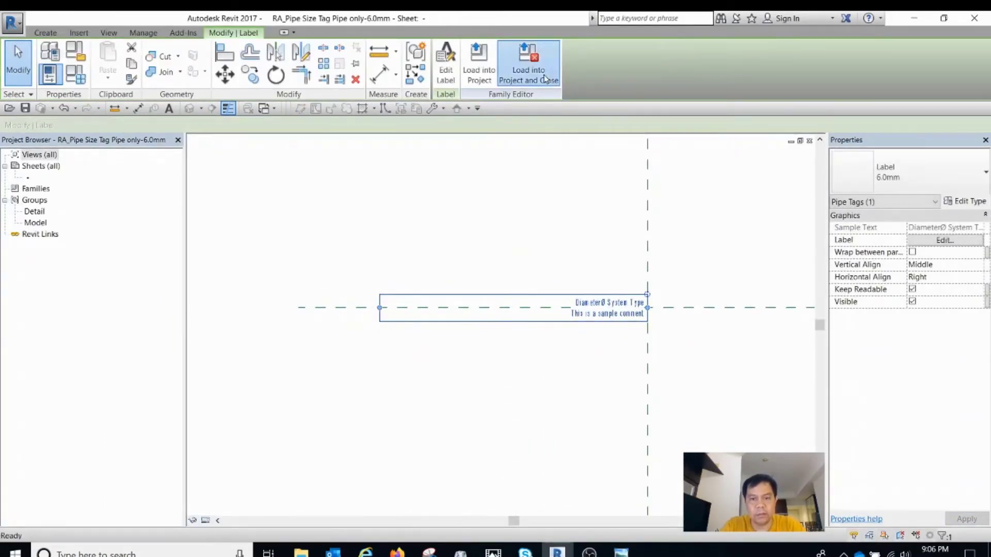
Step: Load the tag family into the project and close it, saving the changes and overwriting the existing version and its parameter values
left_click(528, 67)
left_click(535, 398)
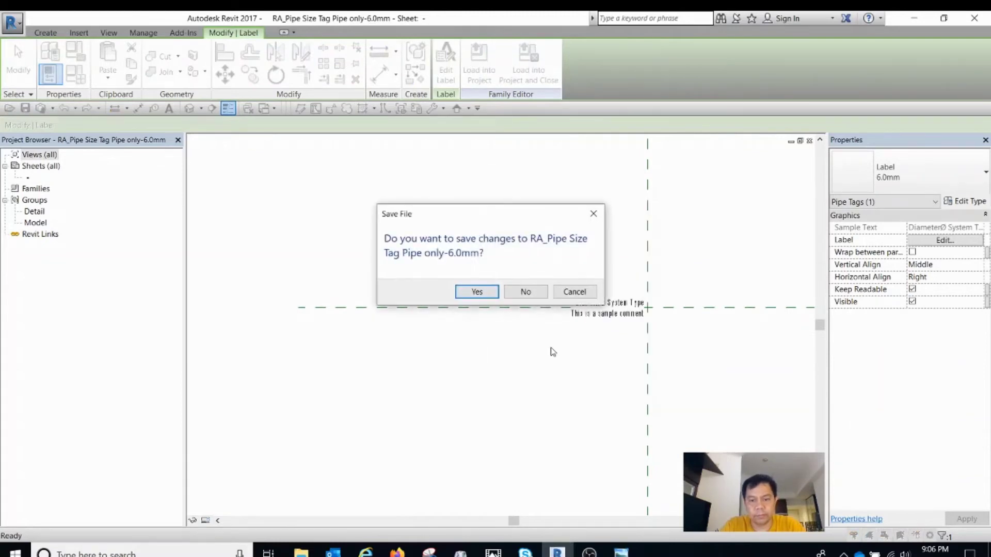
left_click(473, 292)
left_click(475, 299)
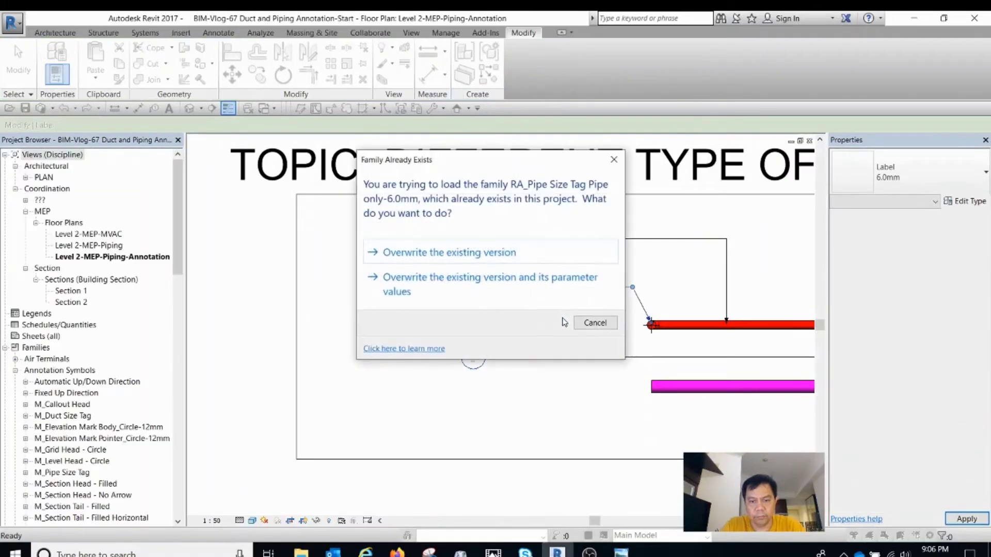
left_click(509, 282)
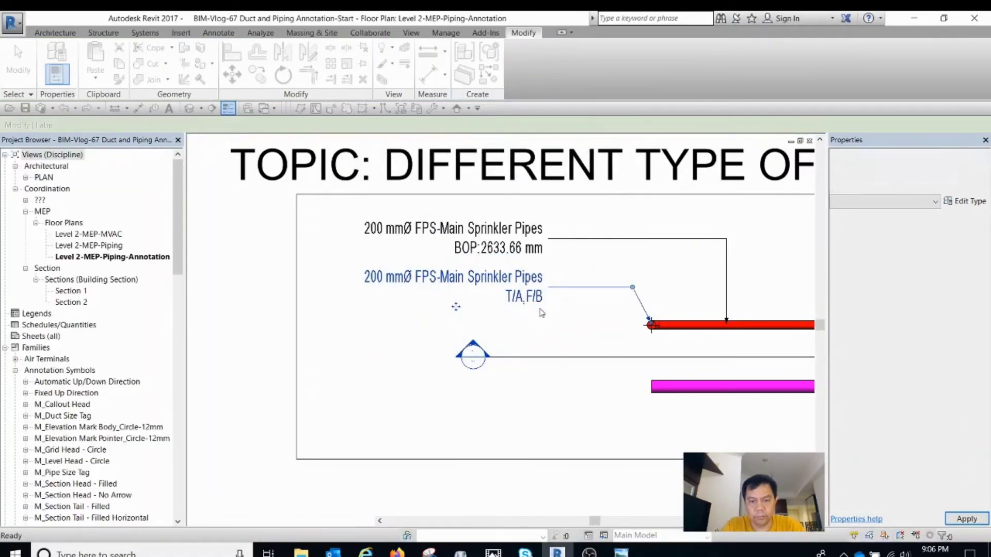
Step: Examine how the riser tag's text and T/A,F/B comment are laid out in the plan
scroll(536, 304, "up", 3)
scroll(536, 304, "down", 4)
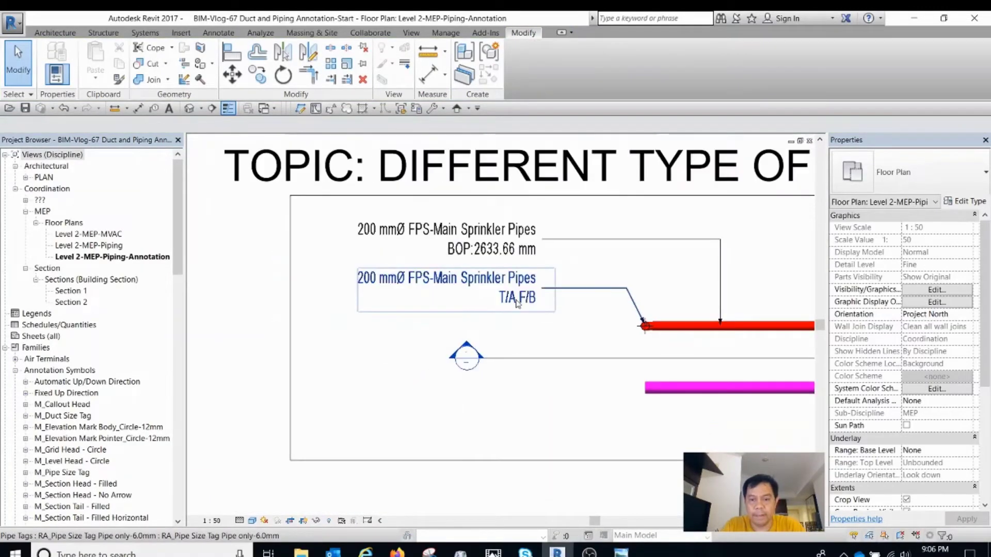
scroll(534, 304, "up", 3)
left_click(533, 303)
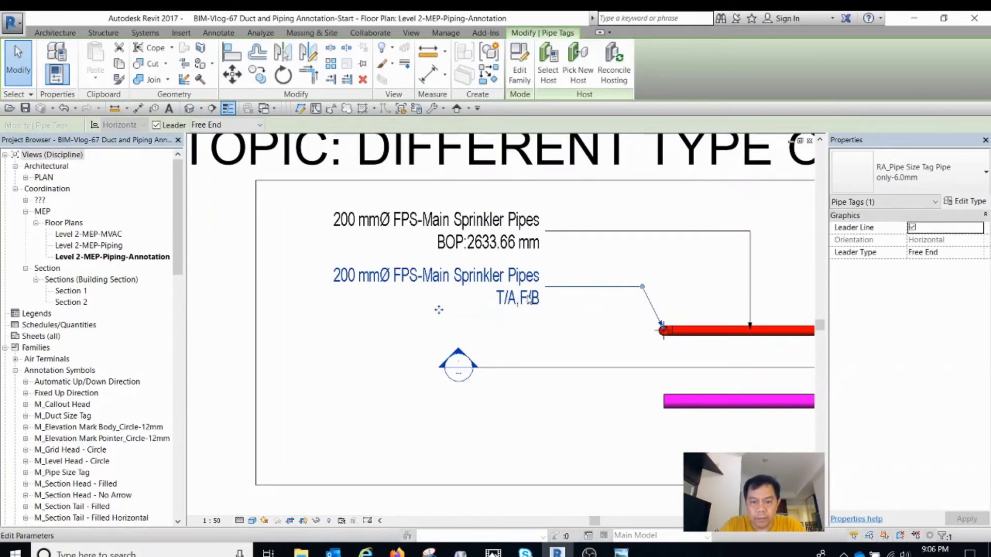
scroll(532, 304, "down", 1)
middle_click_drag(532, 303, 505, 314)
key("Escape")
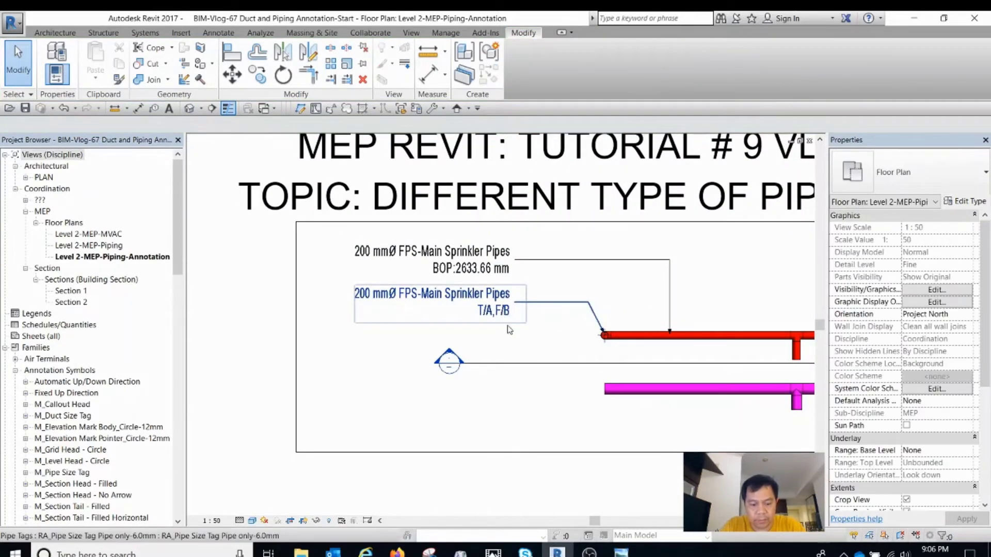
Step: Tile the open views and inspect the family label behind the T/A,F/B tag in the Level 2-MEP-PipinG-2 reference plan
key("w")
key("t")
scroll(624, 336, "down", 3)
scroll(627, 325, "up", 2)
left_click(636, 309)
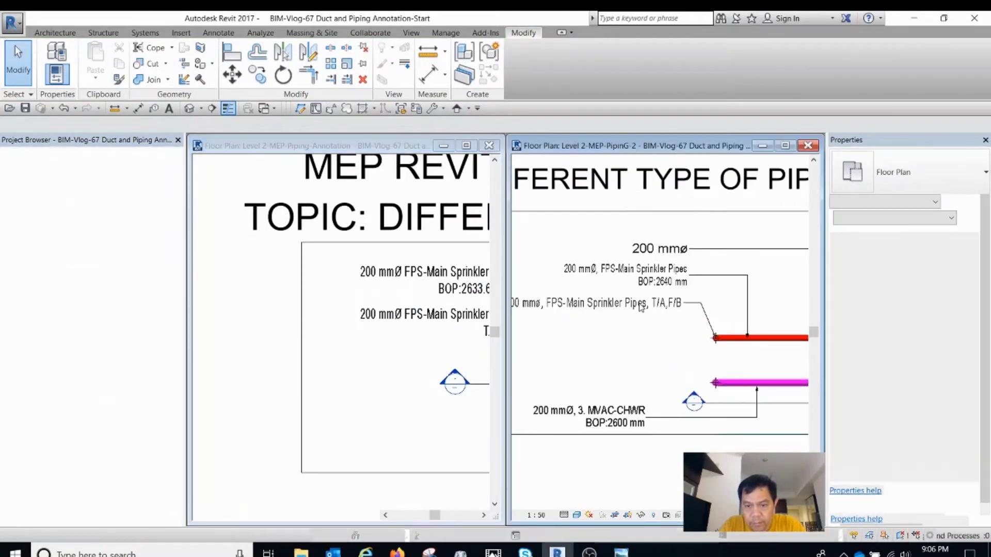
scroll(636, 308, "down", 1)
left_click(636, 309)
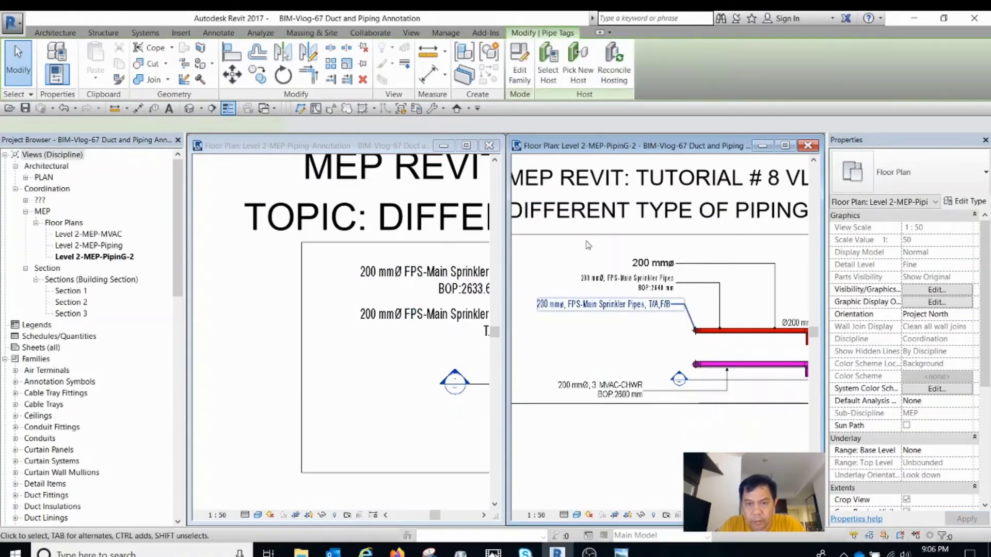
double_click(699, 277)
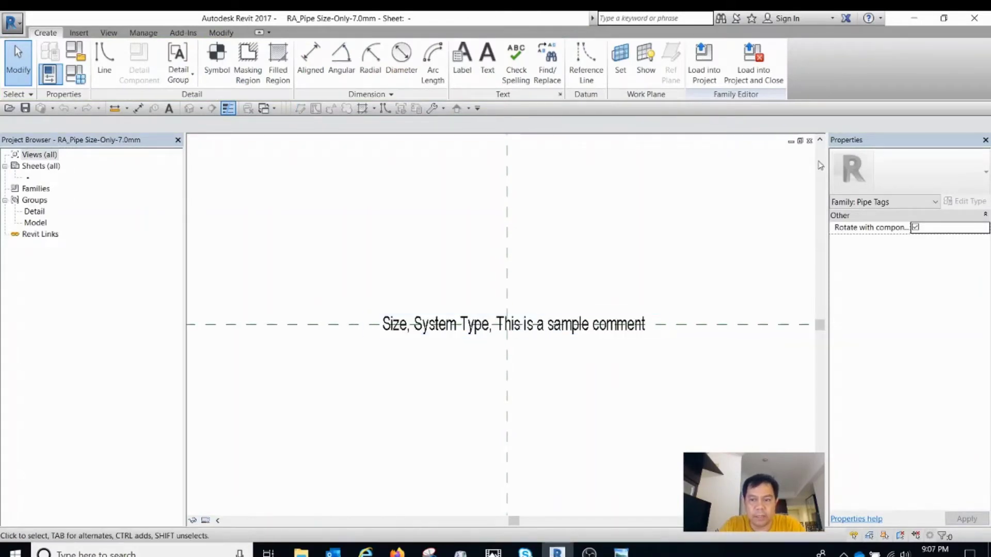
left_click(809, 142)
left_click(524, 293)
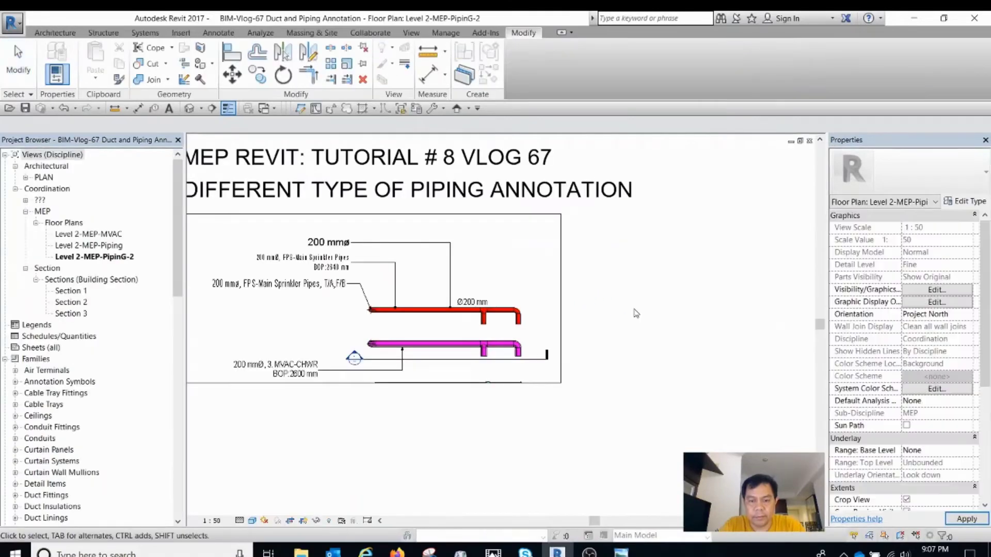
Step: Tile the open views again and maximize the Level 2-MEP-Piping-Annotation plan
key("w")
key("t")
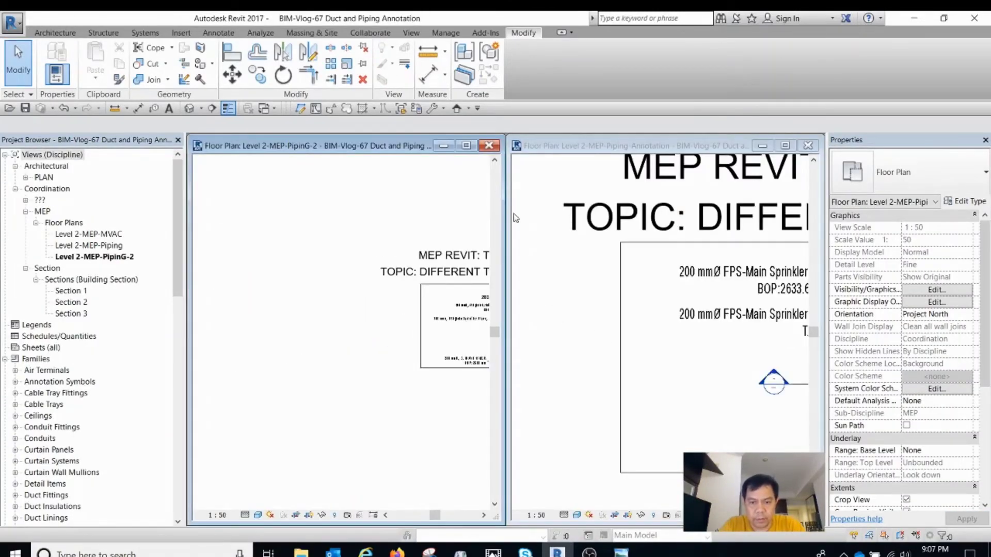
scroll(524, 225, "down", 1)
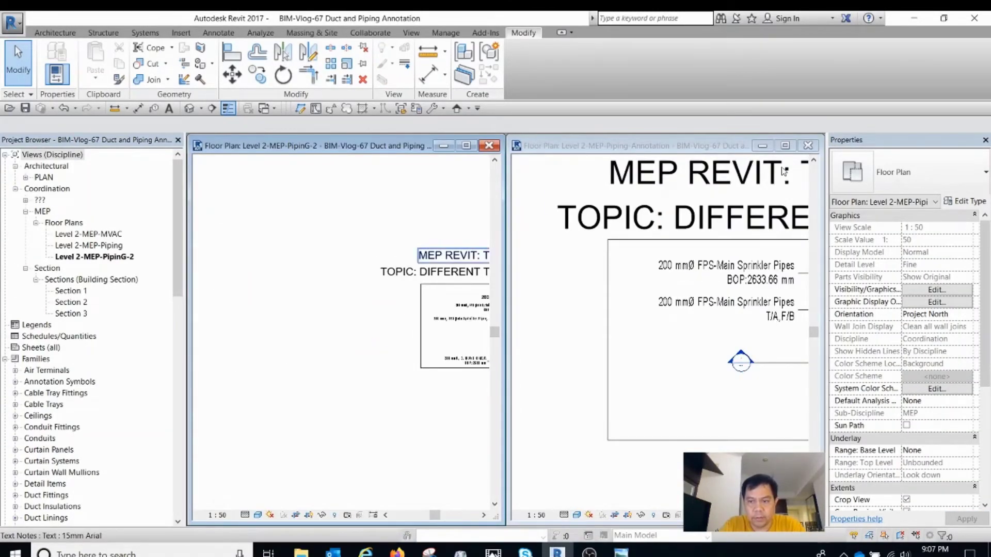
left_click(785, 146)
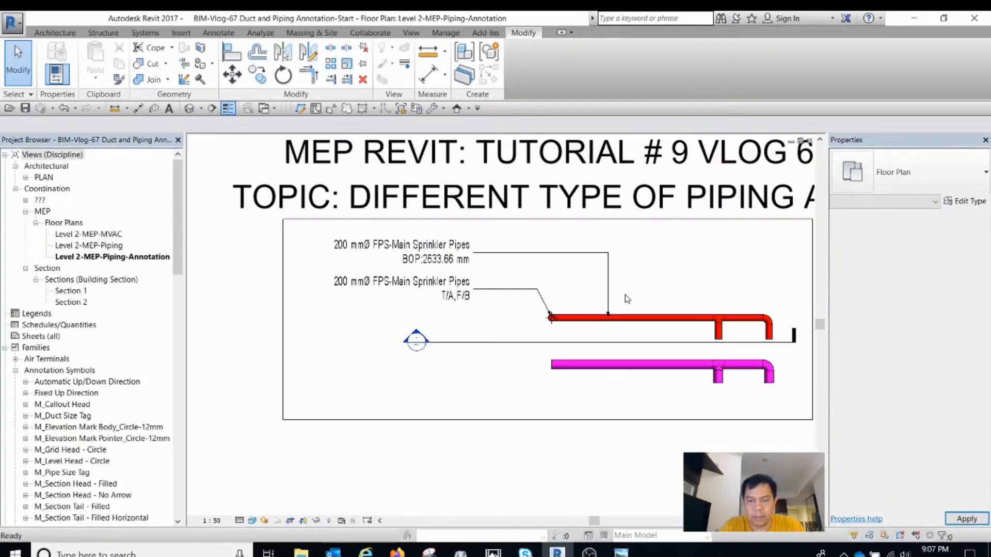
Step: Open the family of the T/A,F/B pipe tag in the plan for editing
scroll(527, 327, "up", 2)
left_click(482, 342)
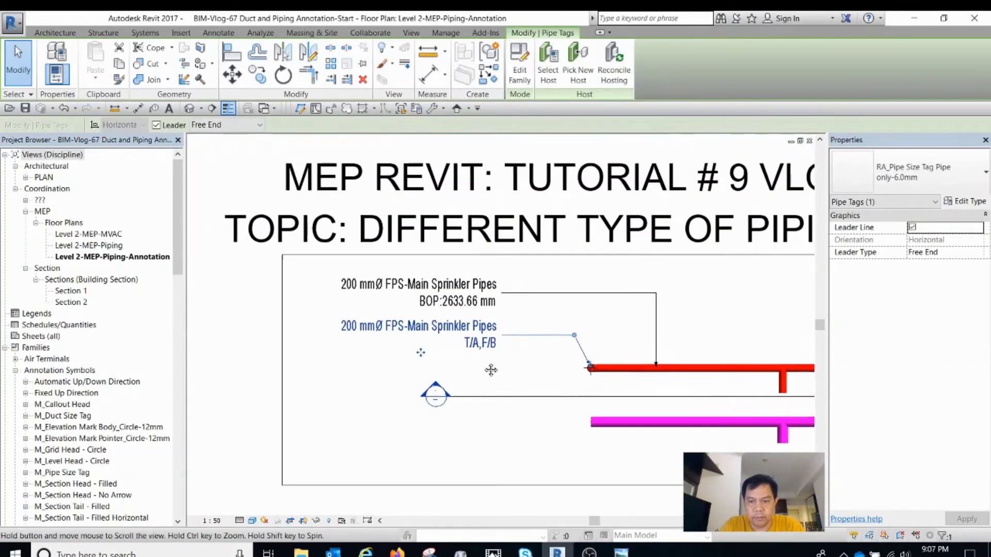
scroll(491, 370, "down", 2)
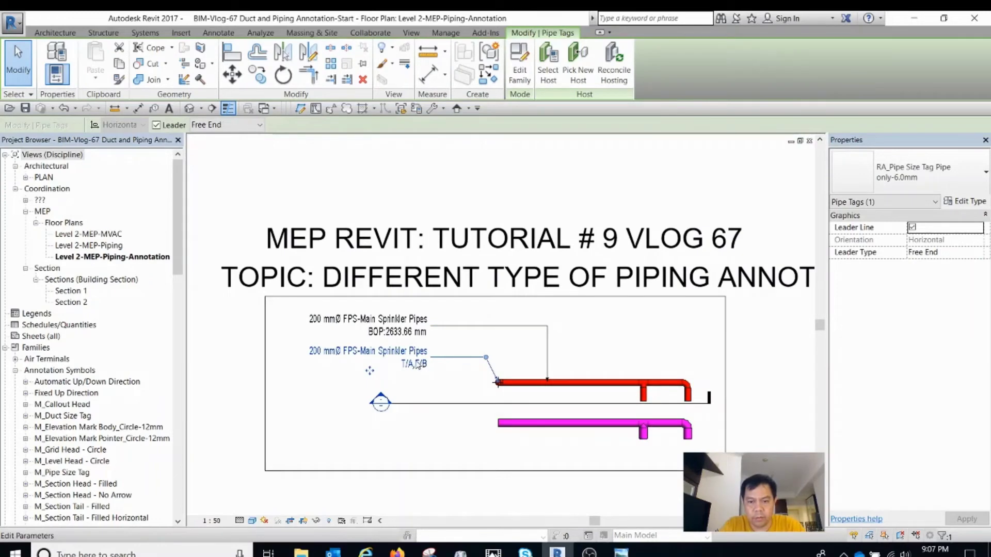
left_click(417, 365)
key("Escape")
left_click(424, 358)
key("Escape")
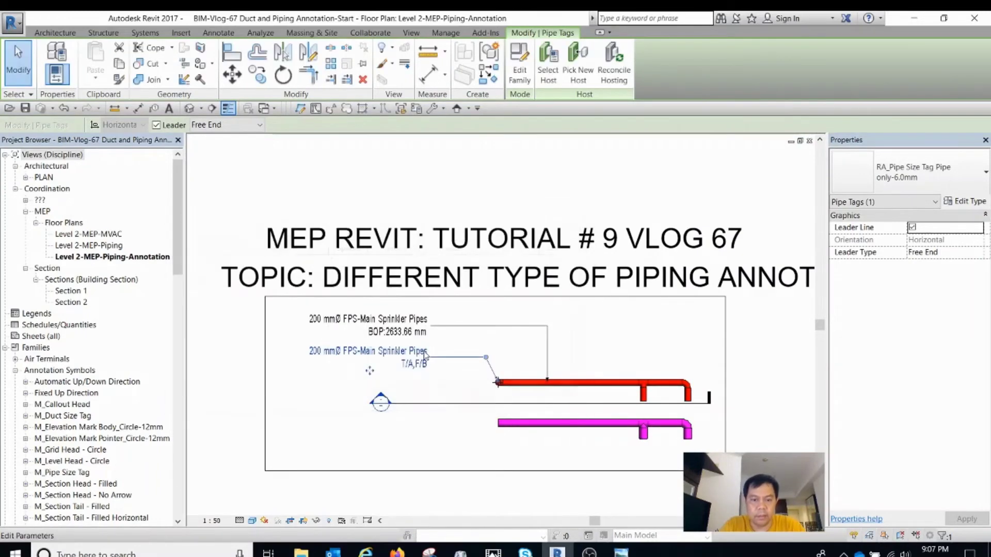
left_click(423, 357)
key("Escape")
key("Escape")
left_click(421, 358)
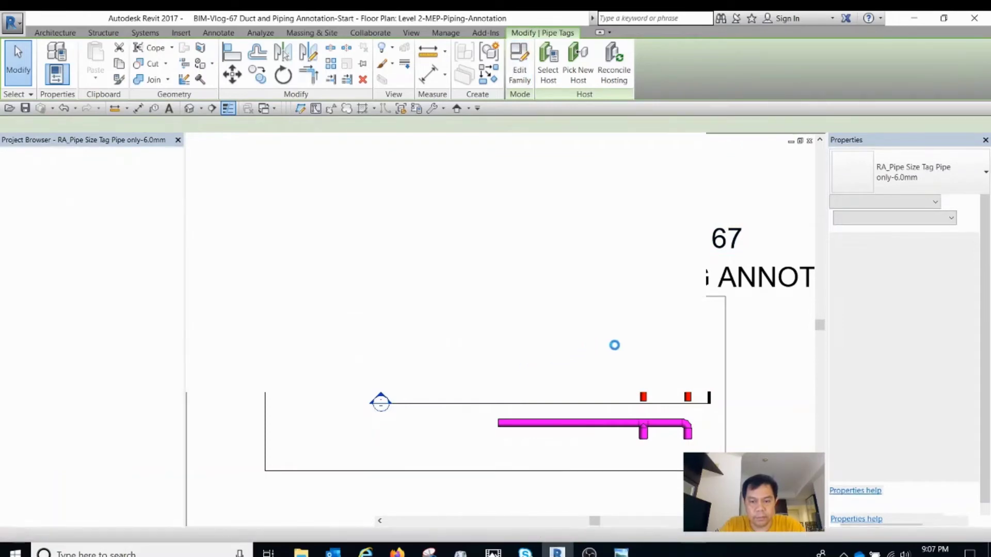
Step: Remove the line break after System Type in the family's label so Comments follows on the same line
left_click(494, 296)
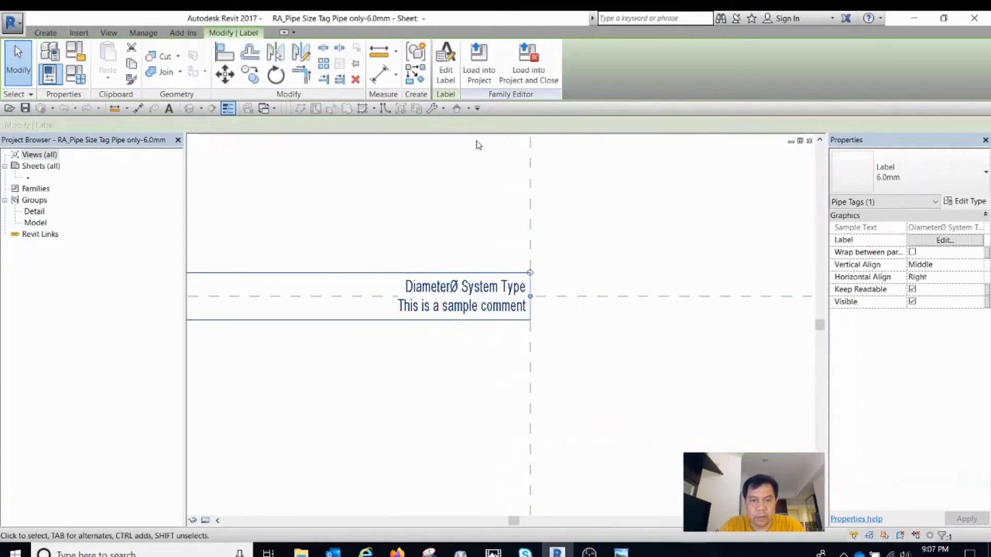
left_click(445, 72)
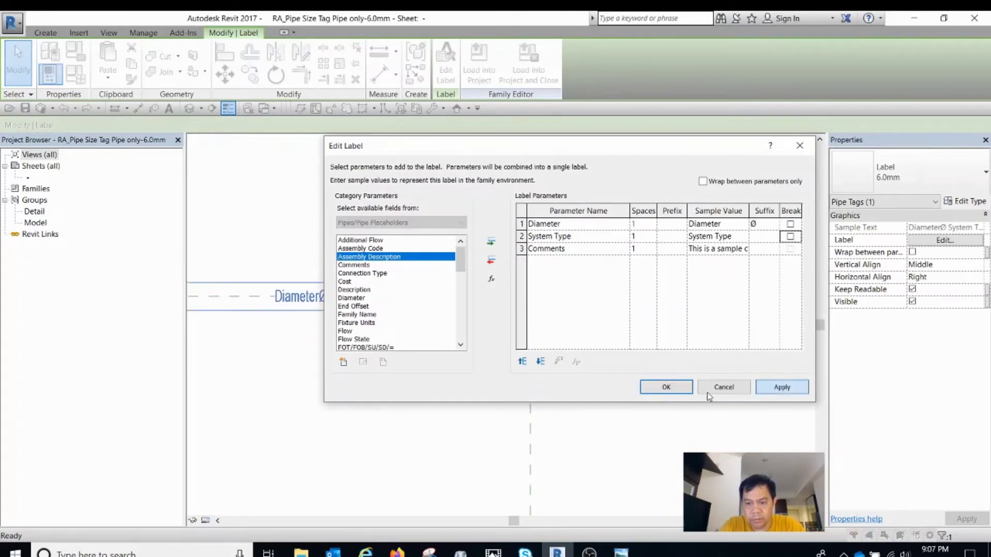
left_click(666, 387)
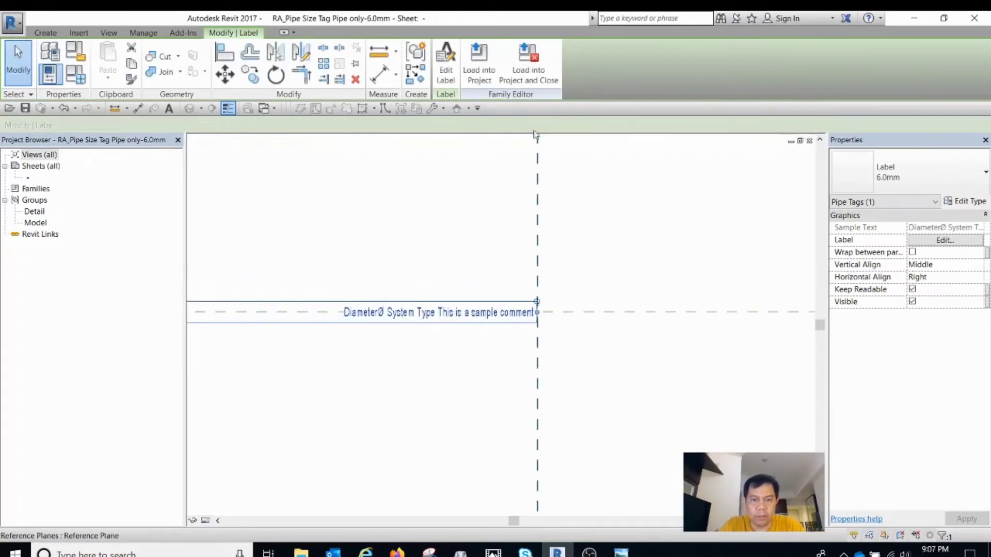
Step: Load the edited tag family into the BIM-Vlog-67 Duct and Piping Annotation-Start project and close it, replacing the saved file and overwriting the existing version
left_click(528, 65)
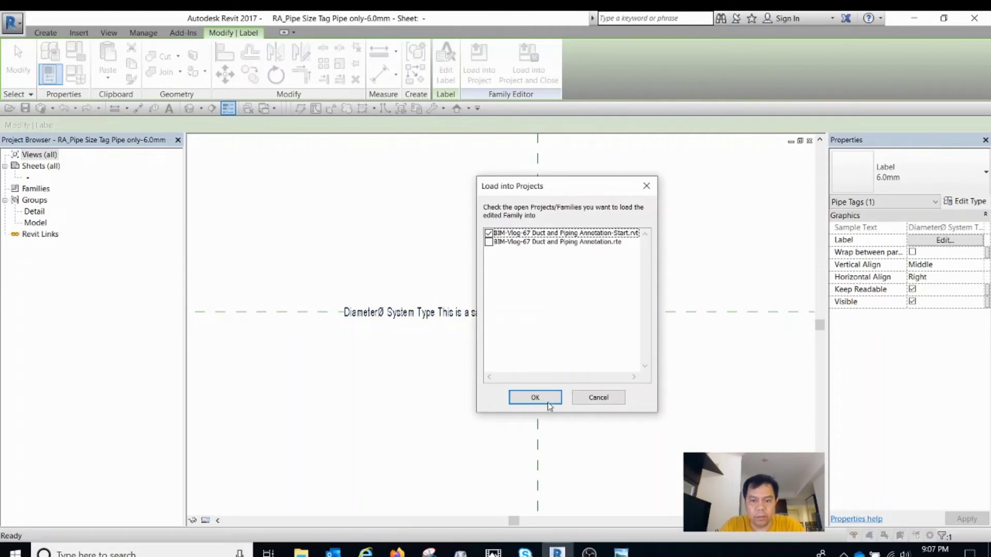
left_click(535, 396)
left_click(488, 293)
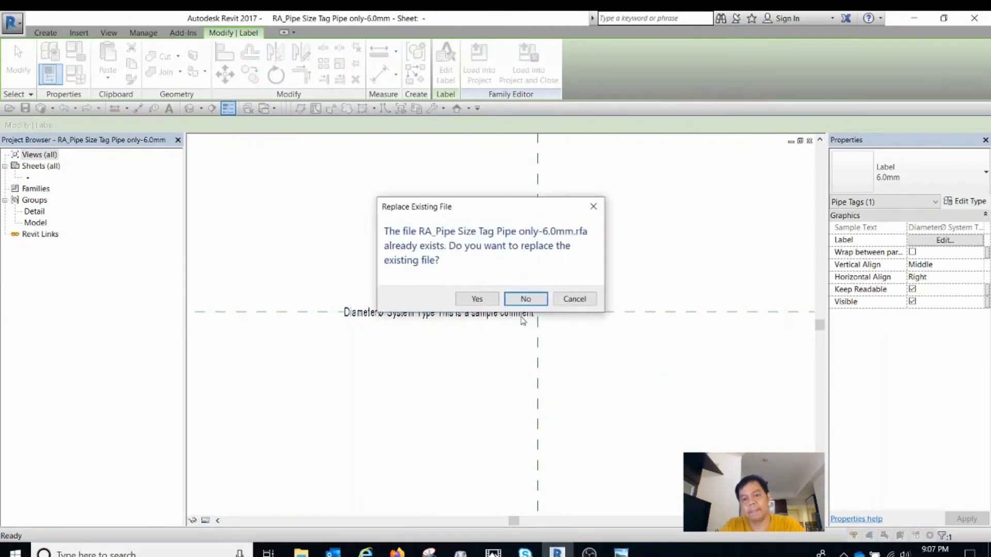
left_click(477, 298)
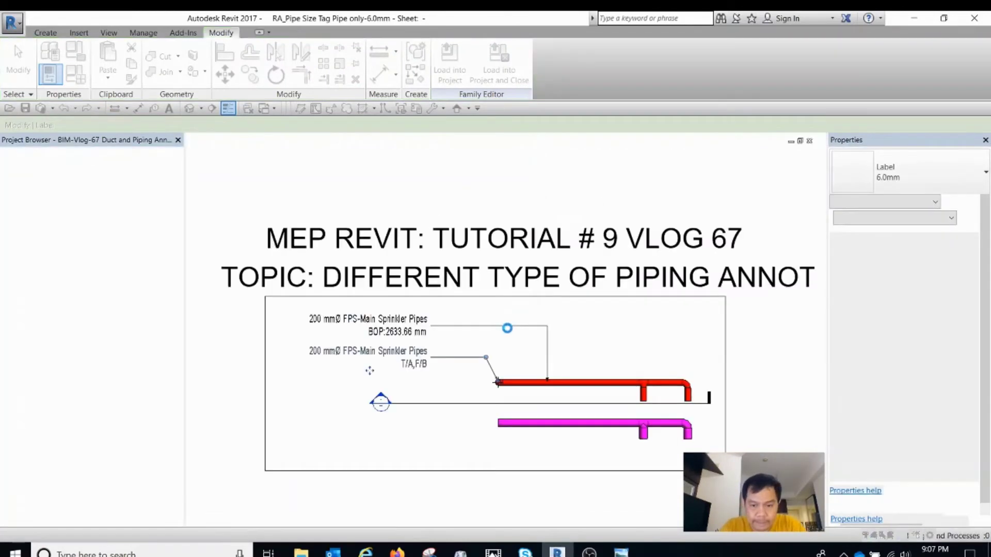
left_click(405, 284)
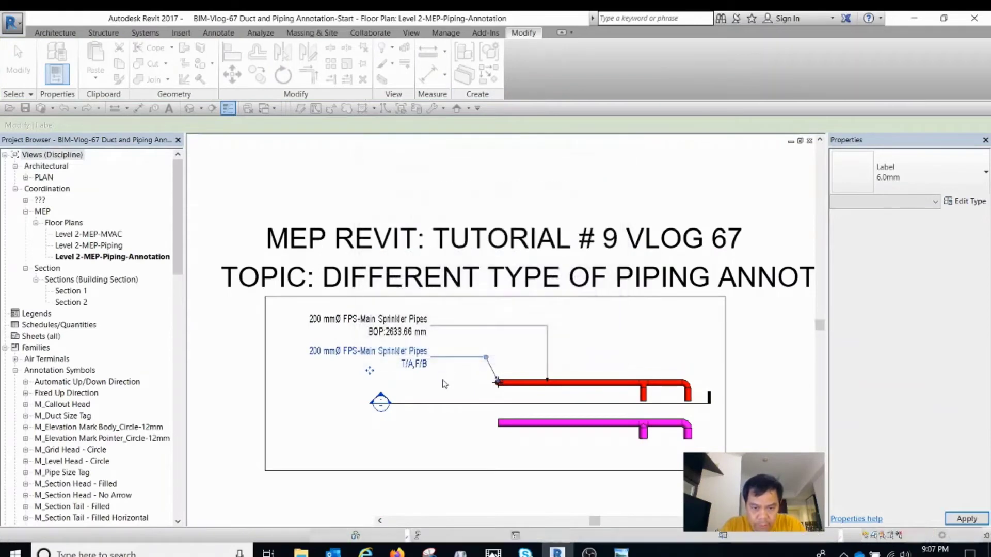
Step: Move the single-line T/A,F/B tag up closer beneath the BOP tag
scroll(427, 387, "up", 3)
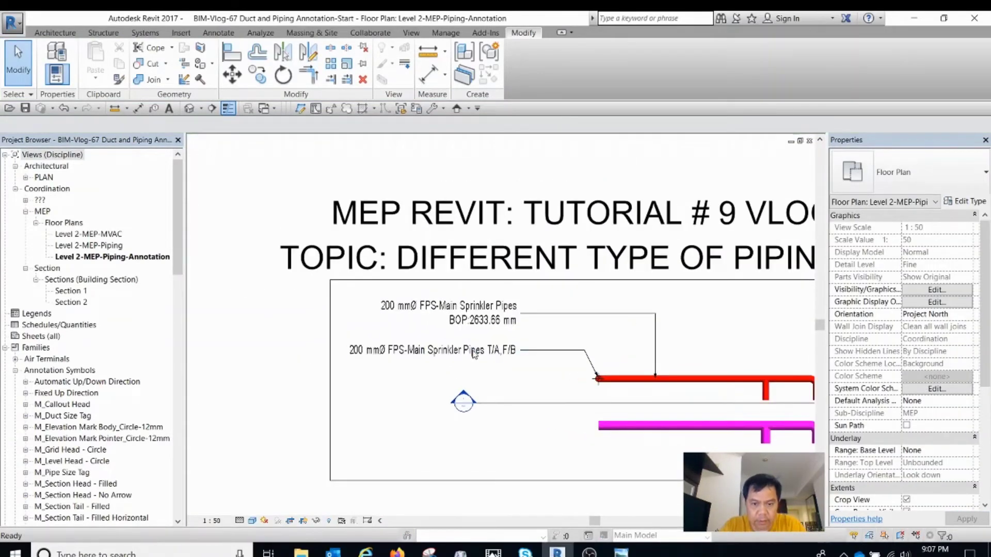
left_click(444, 356)
left_click_drag(430, 354, 430, 341)
scroll(690, 395, "up", 3)
scroll(639, 380, "down", 2)
left_click(499, 287)
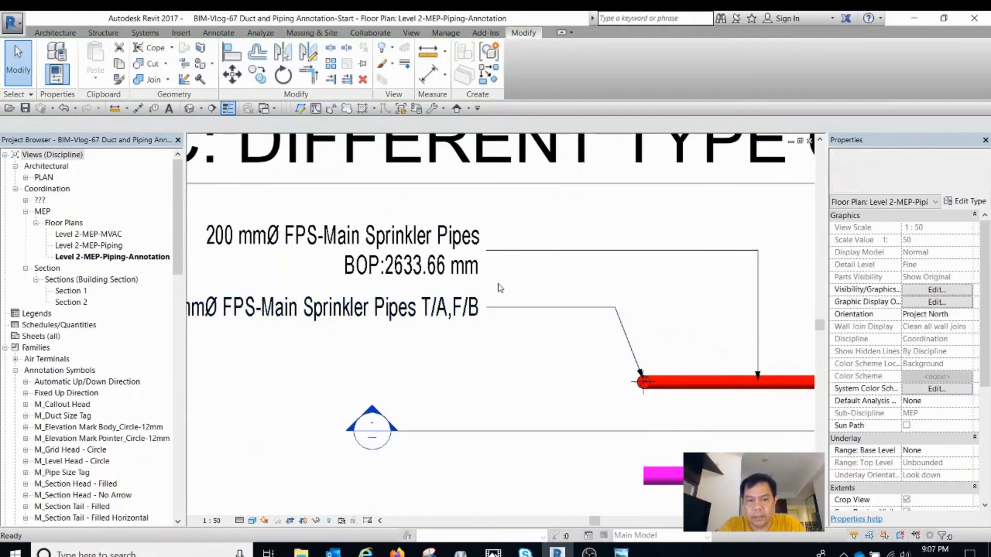
left_click(444, 267)
scroll(274, 308, "down", 1)
scroll(536, 294, "down", 2)
scroll(536, 295, "down", 1)
left_click(597, 380)
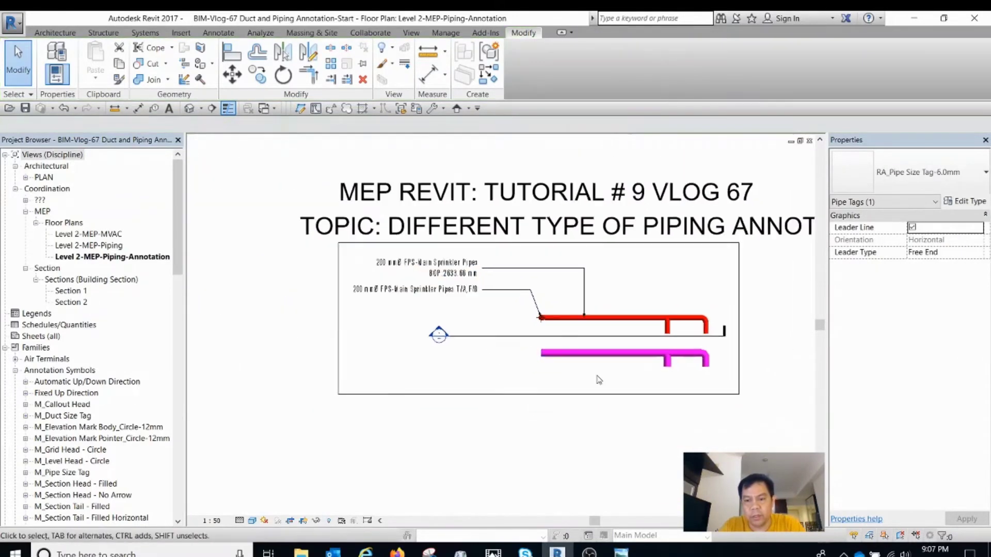
Step: Examine the magenta pipe run and the section line next to it in the plan
scroll(595, 379, "up", 3)
scroll(564, 345, "up", 2)
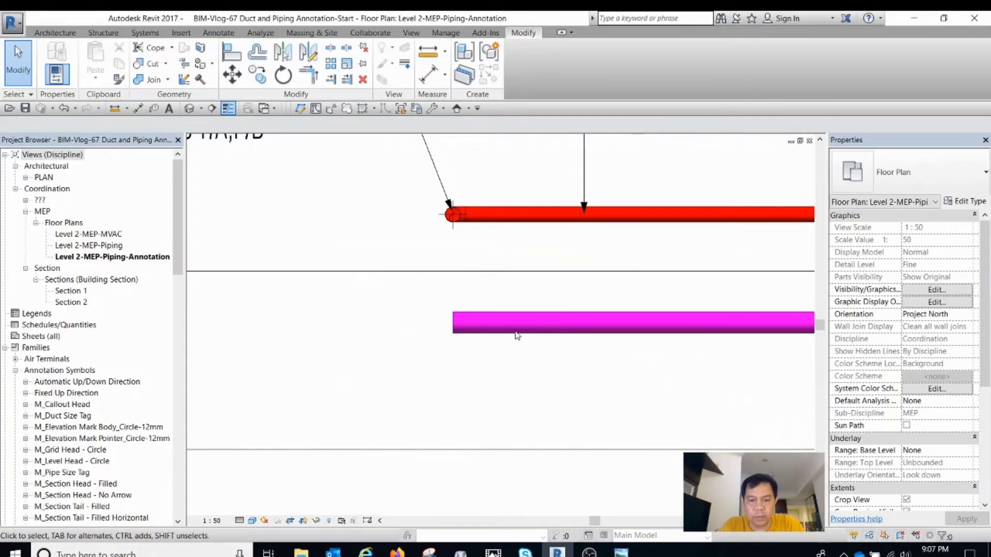
scroll(495, 326, "up", 2)
scroll(542, 329, "down", 3)
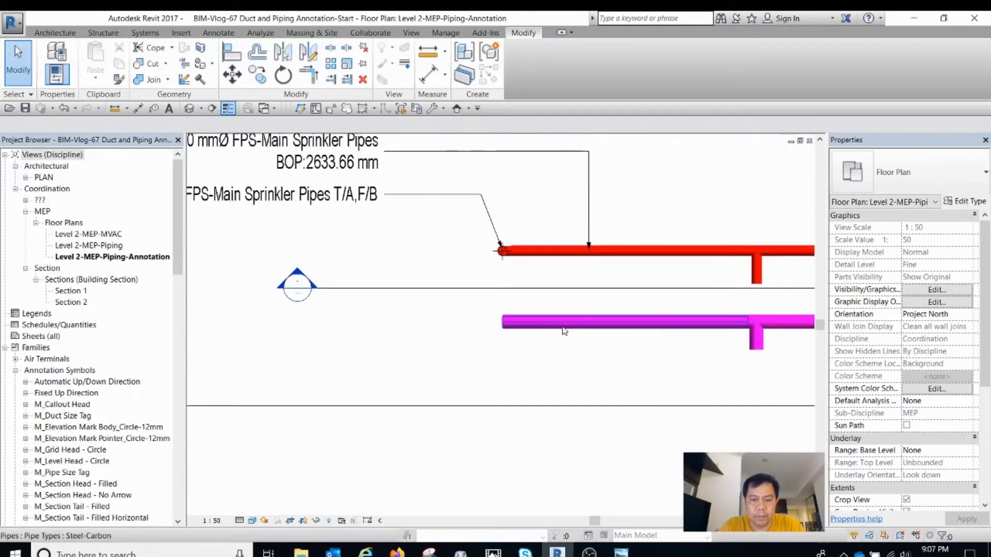
scroll(562, 327, "down", 1)
left_click(559, 325)
left_click(473, 310)
left_click(464, 298)
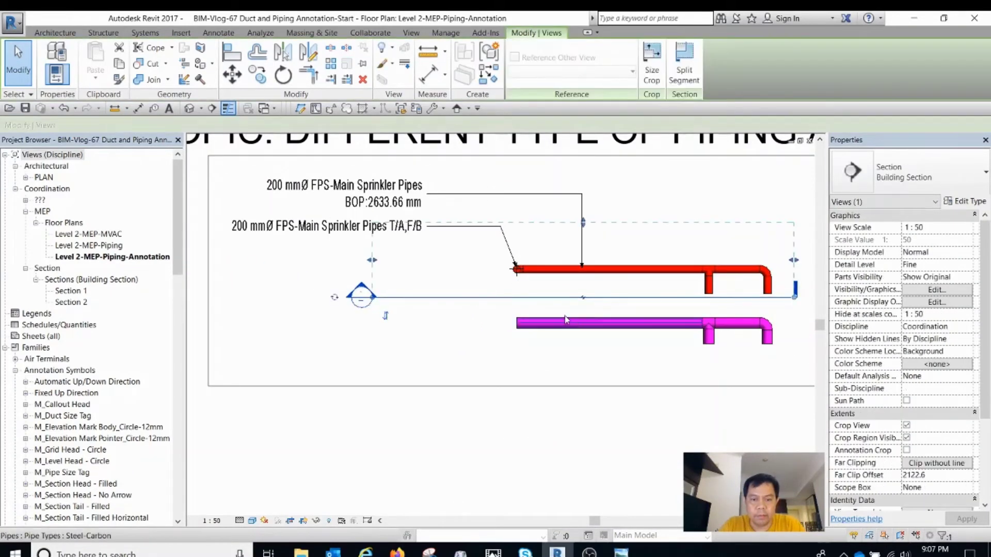
left_click(732, 351)
scroll(726, 343, "up", 2)
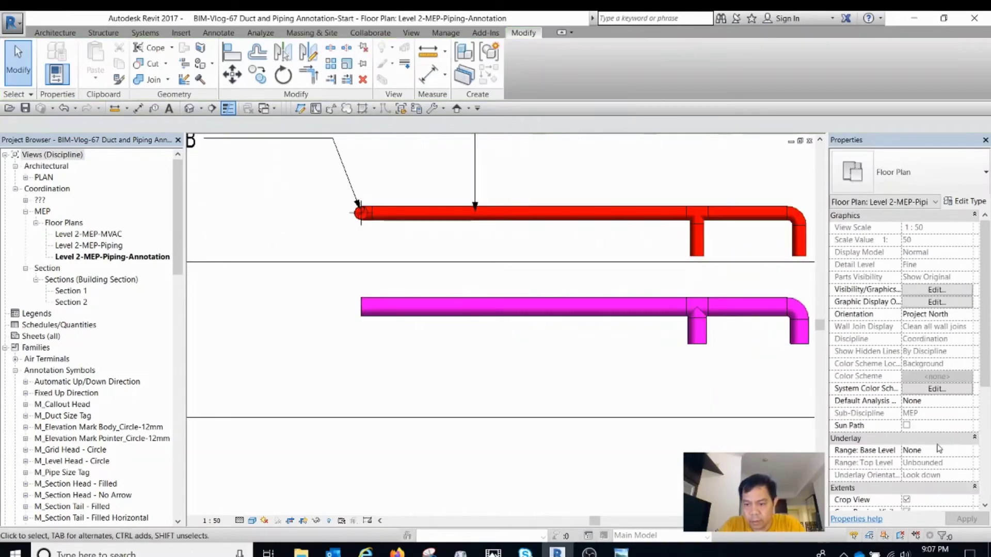
Step: Open the model category graphic overrides of the plan's L2-MEP-Piping view template
left_click(750, 315)
left_click(781, 339)
scroll(941, 441, "down", 6)
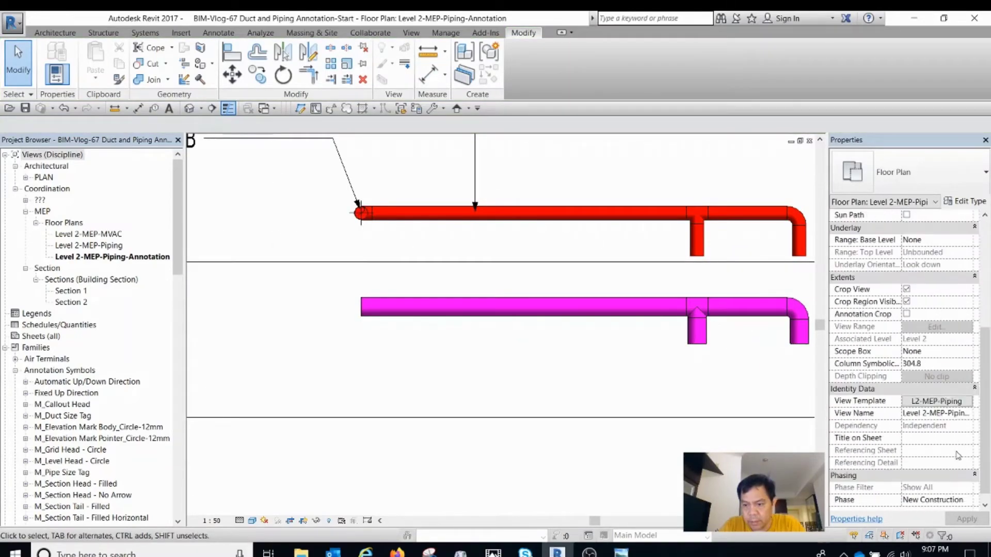
left_click(957, 403)
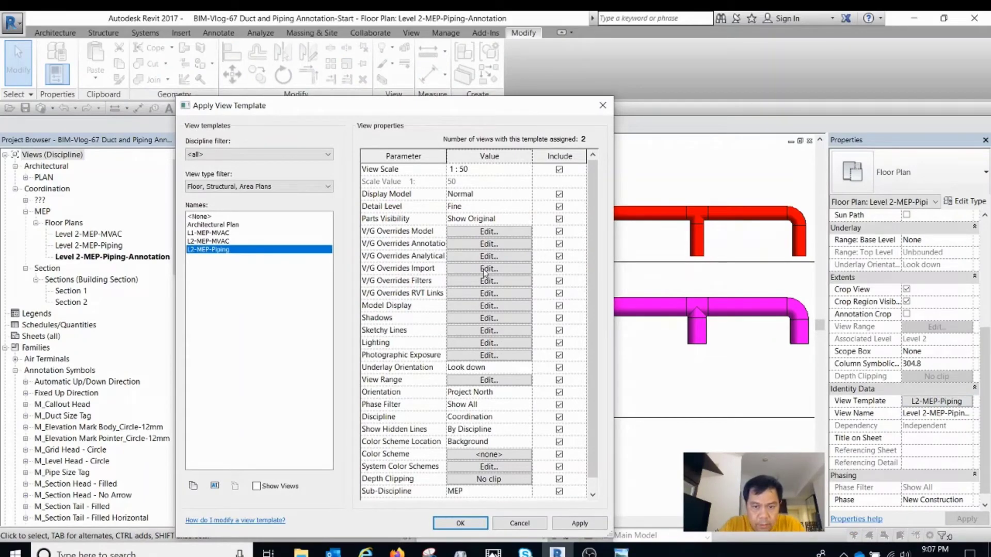
left_click(483, 232)
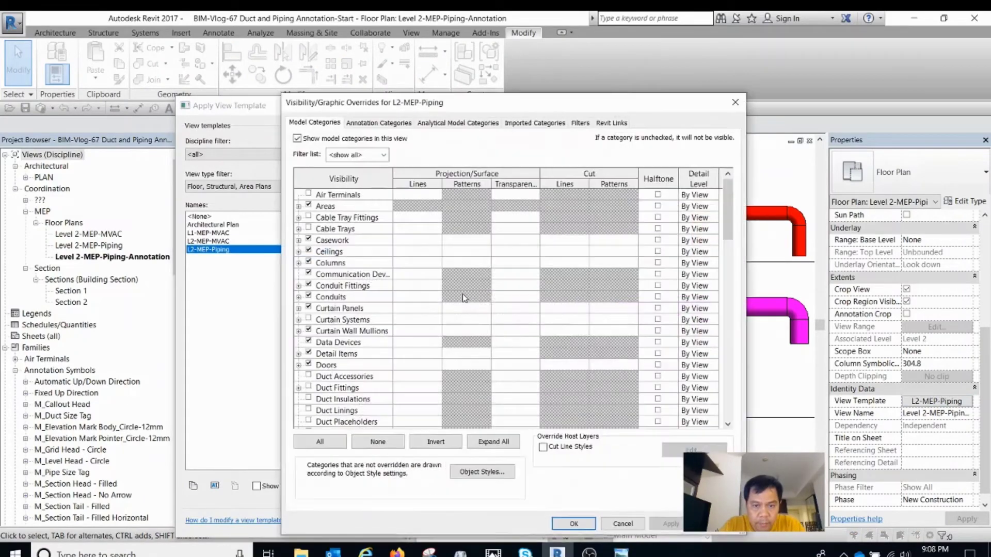
Step: Override the surface transparency of Pipe Insulations and apply the updated view template to the plan
left_click(374, 320)
key("p")
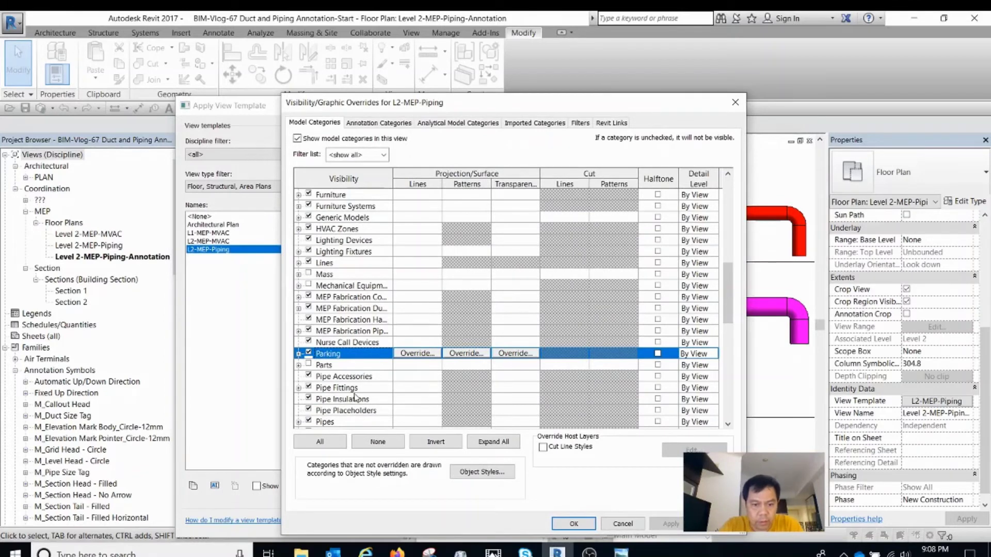
left_click(431, 399)
left_click(515, 399)
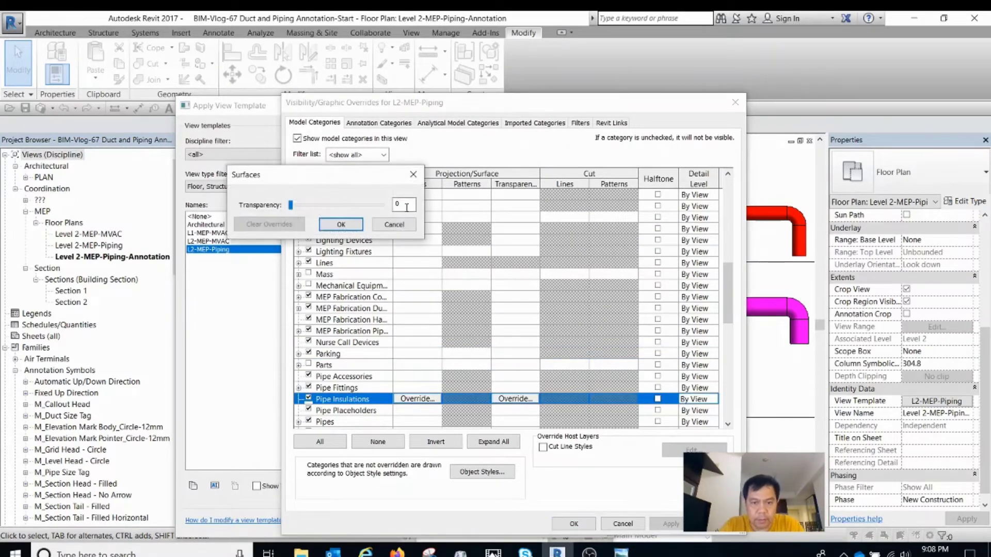
left_click(355, 228)
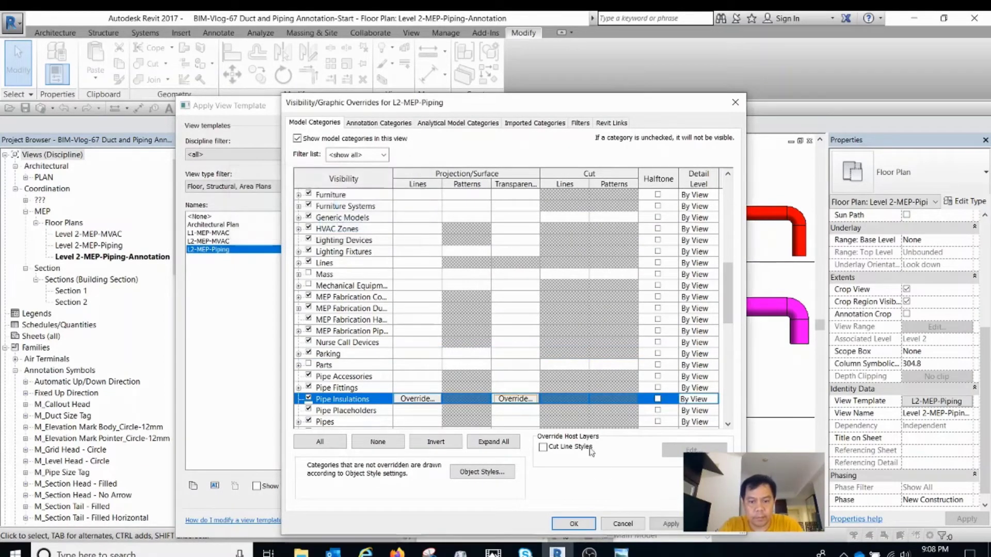
left_click(668, 525)
left_click(573, 524)
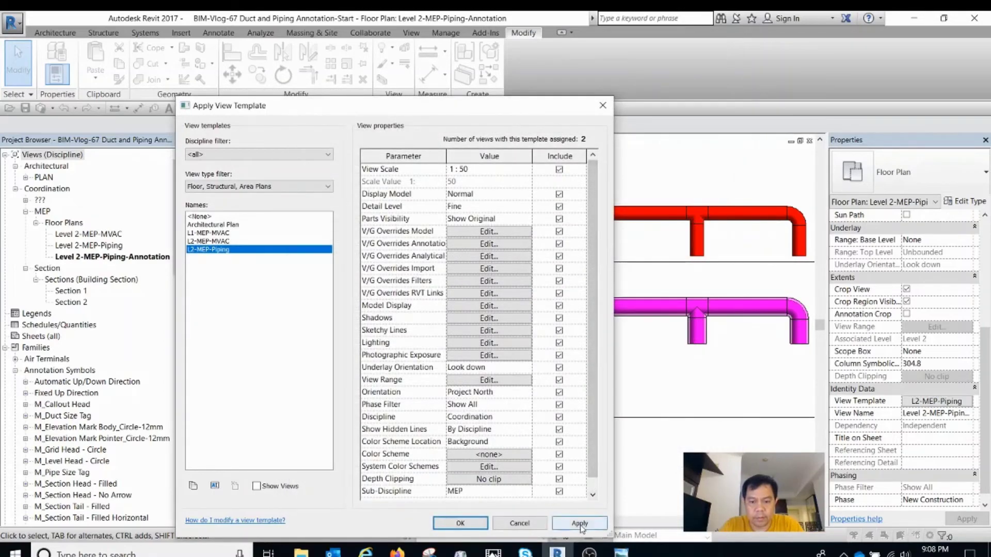
left_click(460, 523)
Step: Move the section line down to just below the magenta pipe run
middle_click_drag(445, 414, 512, 378)
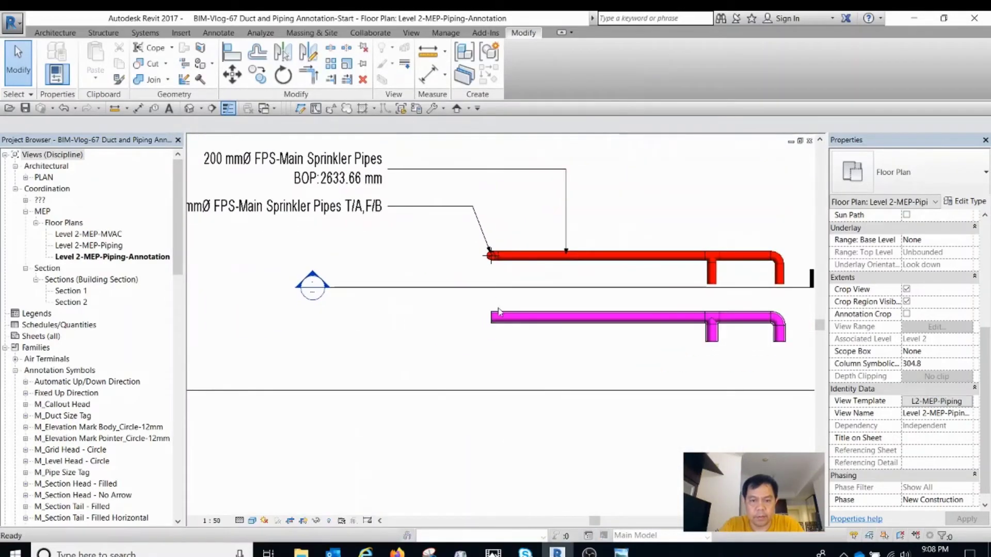
left_click_drag(507, 293, 504, 360)
left_click(388, 365)
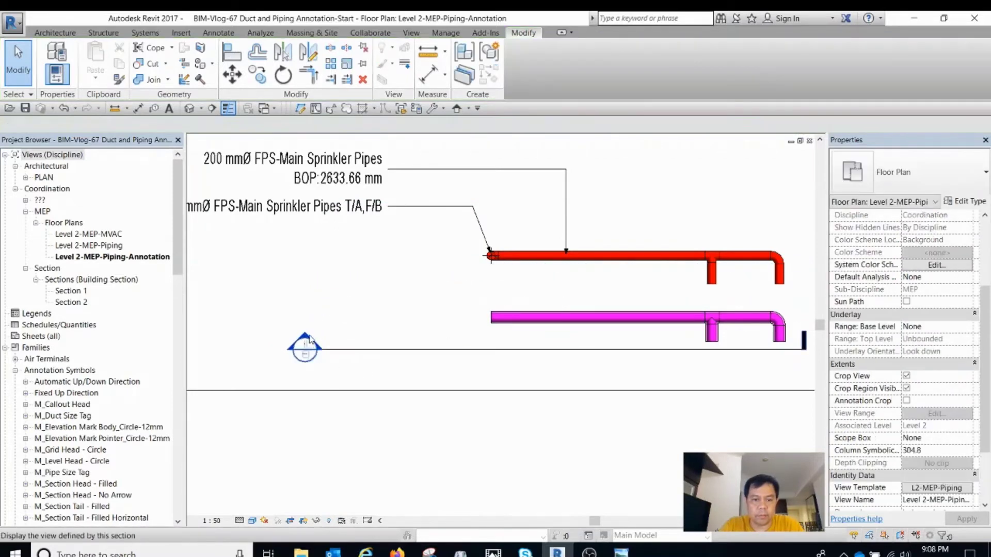
Step: Open the section view of the magenta pipe and set its visual style to Realistic
double_click(309, 341)
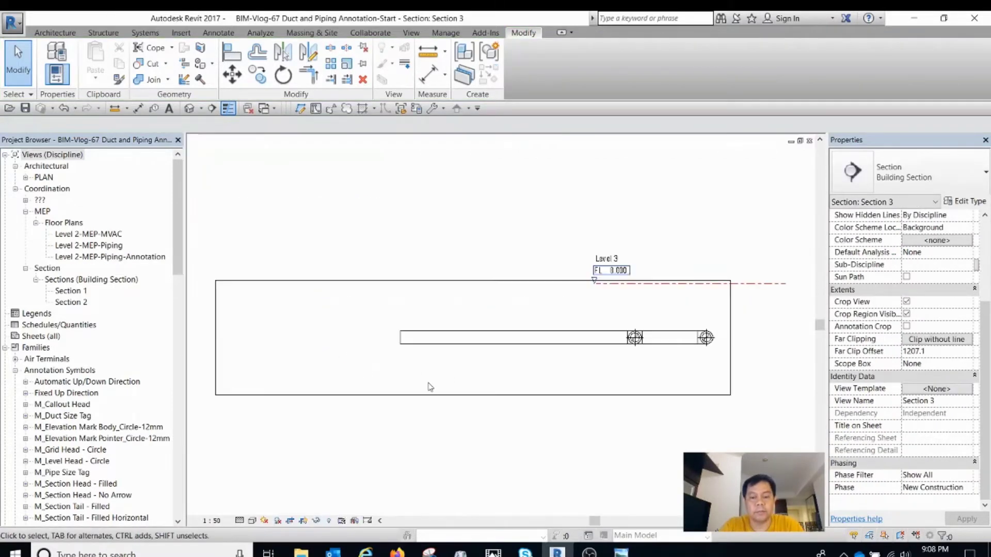
scroll(556, 351, "down", 2)
left_click(252, 521)
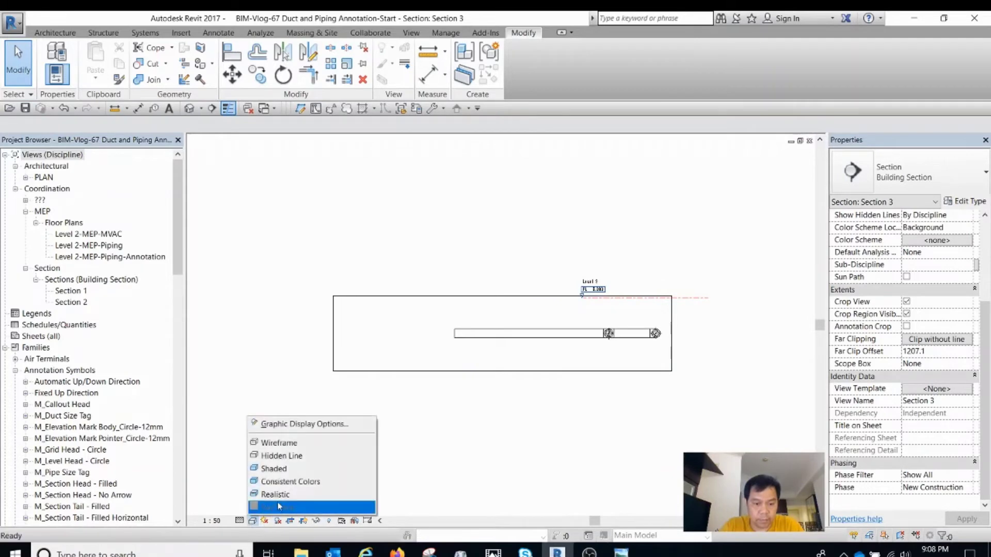
left_click(278, 493)
scroll(603, 375, "up", 1)
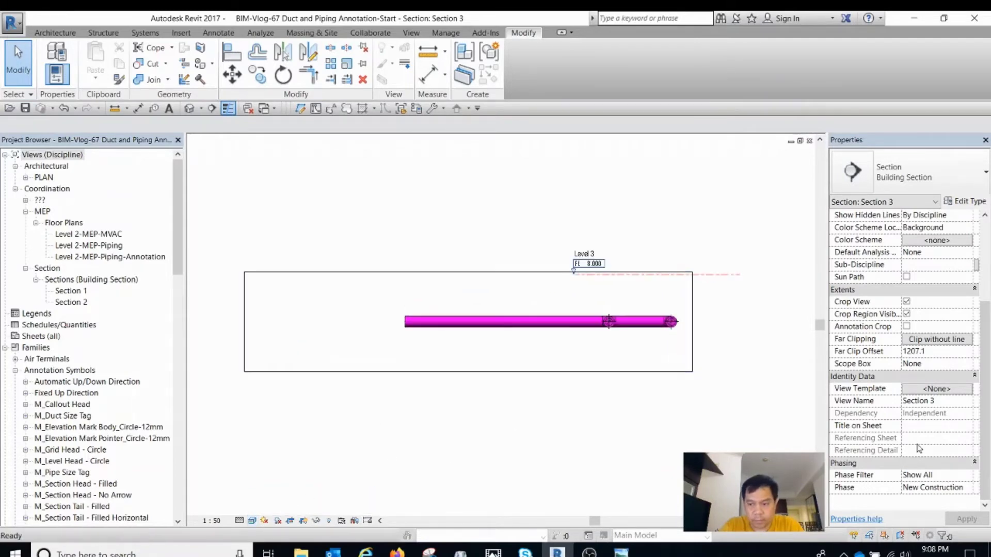
Step: Select the L2-Section view template for Section 3 and open its model category graphic overrides
left_click(936, 389)
left_click(206, 225)
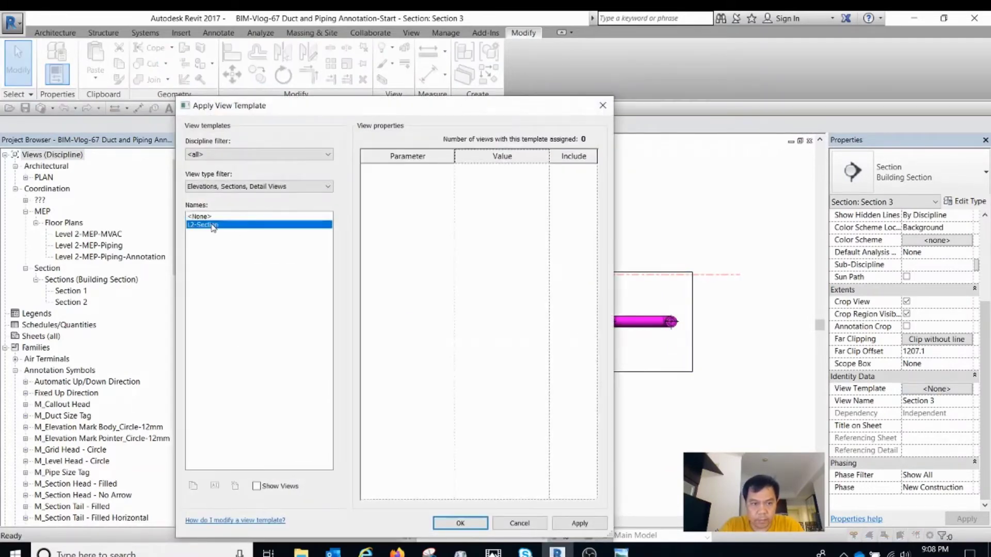
left_click(504, 233)
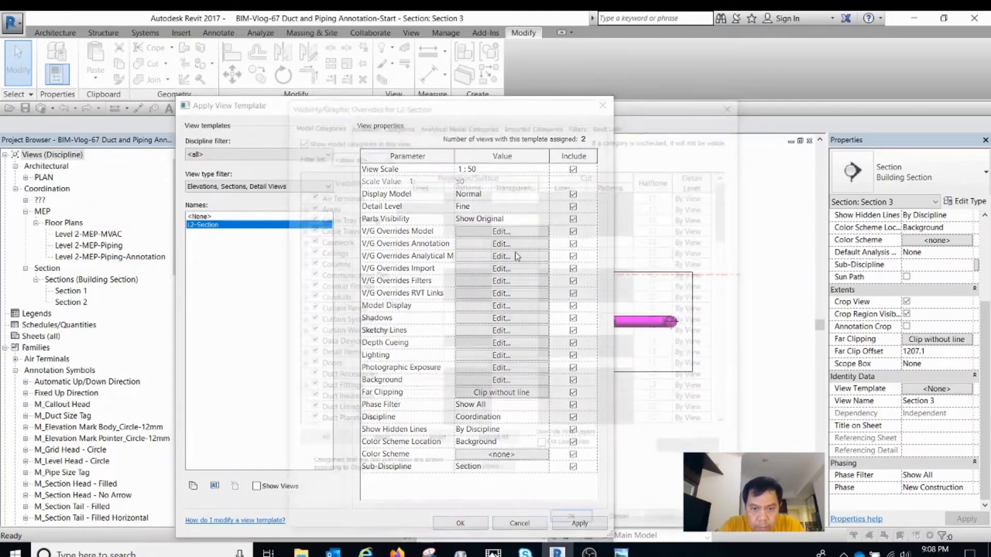
Step: Set the Pipe Insulations surface transparency to 4 in the L2-Section template's model overrides and apply the template to Section 3
left_click(356, 300)
scroll(438, 360, "down", 5)
scroll(438, 359, "down", 3)
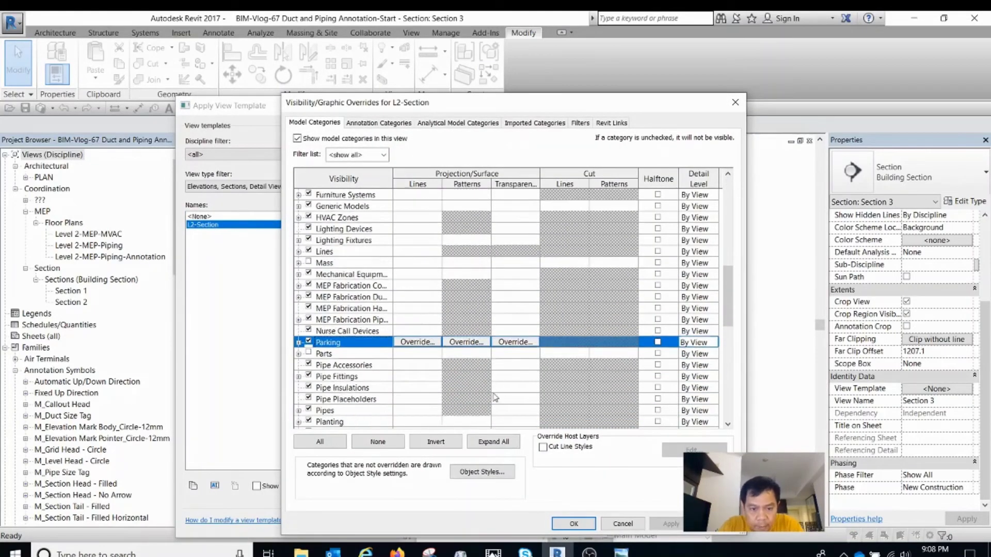
left_click(526, 366)
left_click(526, 367)
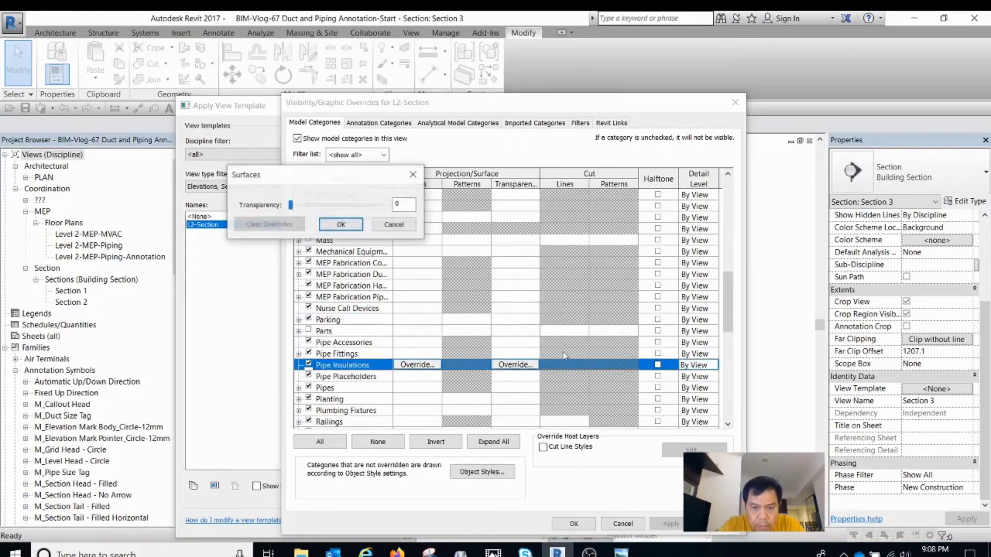
type("4")
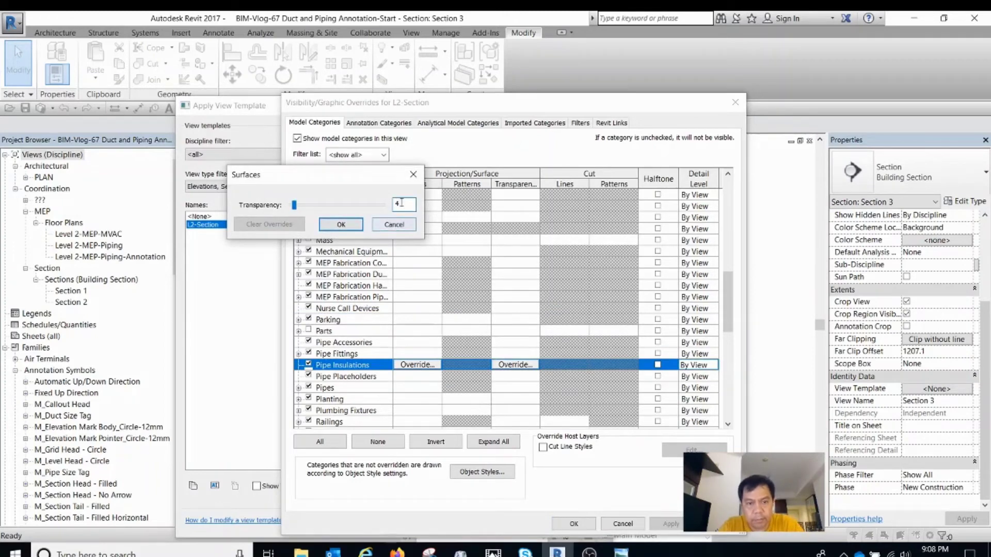
left_click(341, 225)
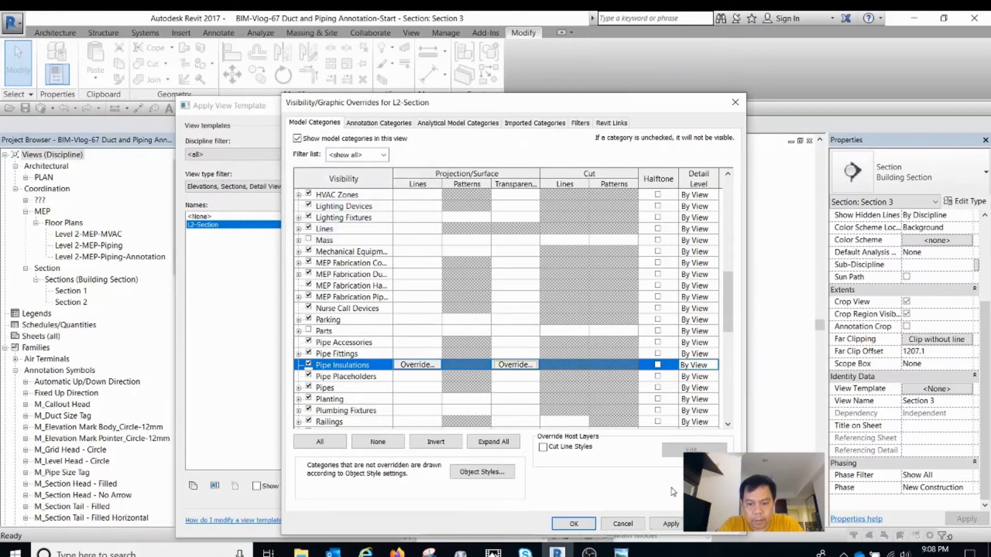
left_click(670, 524)
left_click(574, 524)
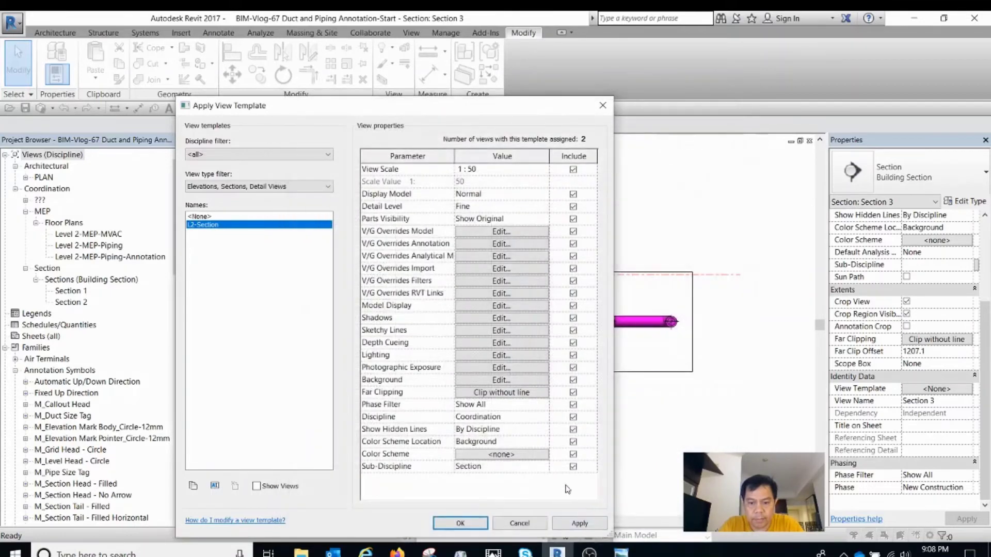
left_click(579, 524)
left_click(460, 523)
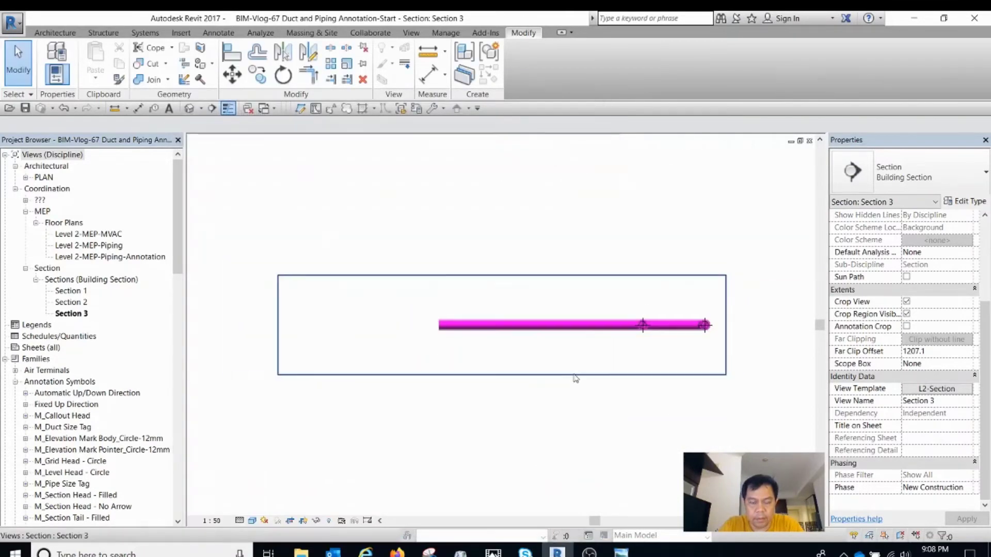
Step: Enlarge the Section 3 crop region below, above and to the right of the magenta pipe, reaching past grid X1
left_click(522, 348)
left_click_drag(526, 365, 522, 444)
left_click(507, 432)
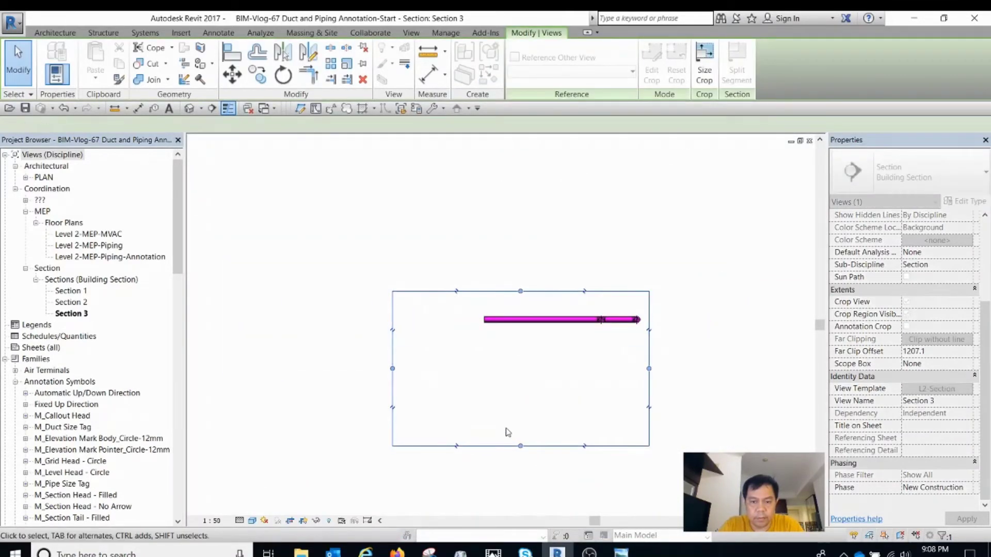
scroll(505, 413, "up", 2)
scroll(559, 328, "down", 2)
left_click(571, 264)
middle_click_drag(557, 306, 553, 394)
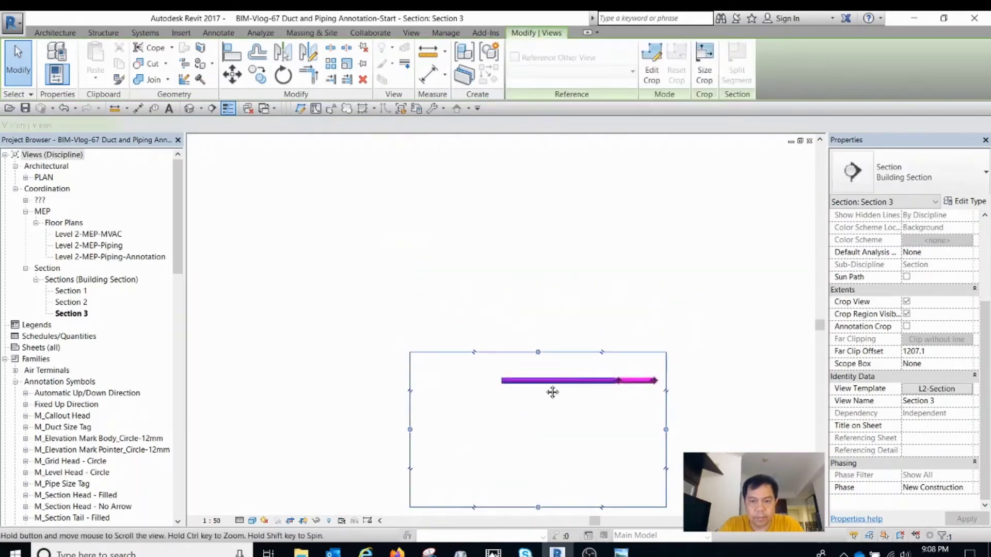
left_click_drag(538, 351, 527, 218)
scroll(522, 255, "down", 2)
left_click_drag(618, 325, 707, 335)
scroll(638, 364, "down", 2)
scroll(633, 397, "up", 2)
left_click(620, 401)
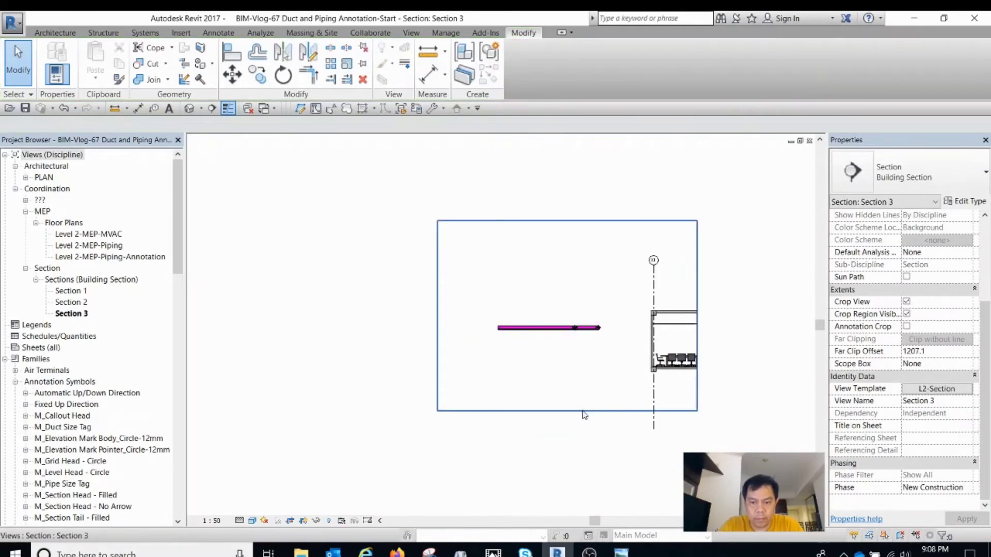
Step: Stretch the lower edge of the Section 3 crop region further down, well below the pipe and building
left_click(581, 410)
scroll(533, 401, "down", 3)
scroll(553, 408, "up", 1)
left_click_drag(550, 410, 550, 472)
left_click(555, 396)
scroll(553, 391, "up", 4)
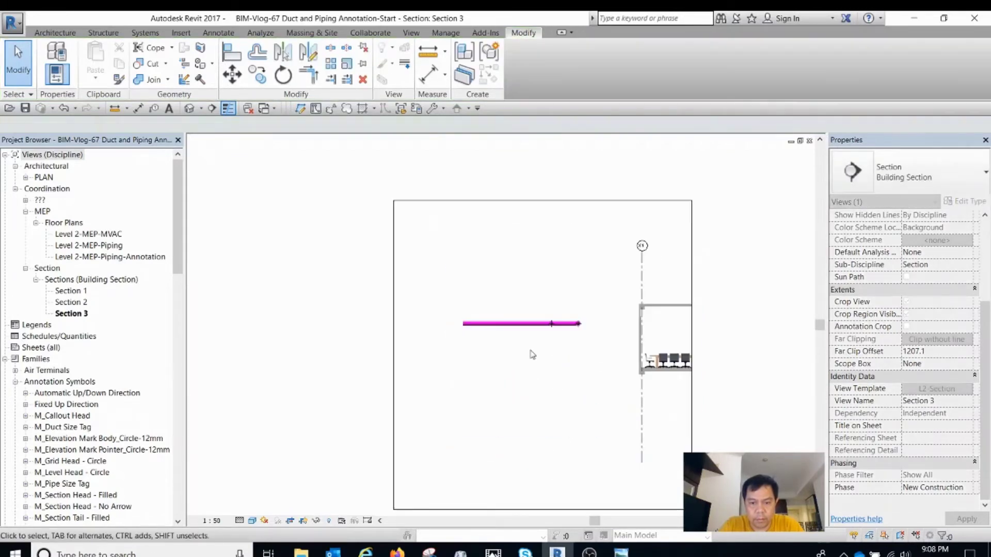
left_click(517, 313)
middle_click_drag(600, 342, 554, 367)
left_click(521, 347)
scroll(522, 347, "down", 2)
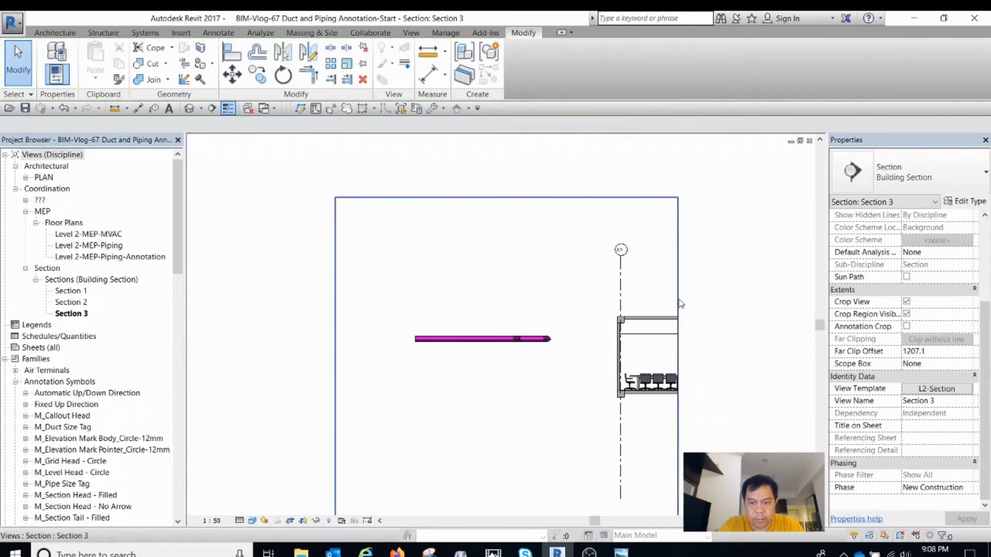
Step: Extend the right edge of the Section 3 crop region beyond grid X4 to take in the whole building
scroll(499, 281, "down", 2)
left_click(618, 356)
left_click_drag(617, 356, 776, 356)
key("Escape")
left_click(715, 363)
scroll(682, 371, "up", 1)
key("Escape")
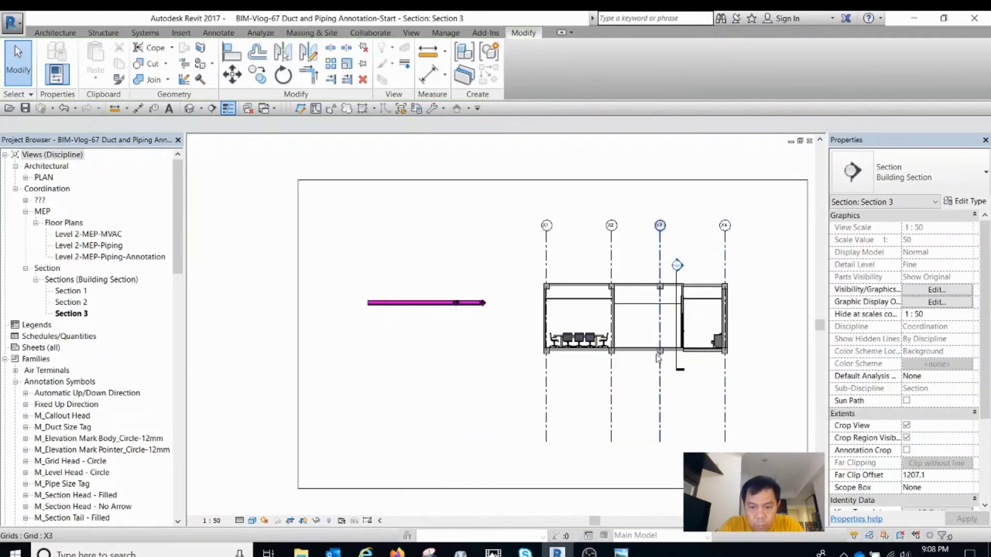
Step: Examine the insulated magenta pipe in Section 3 and its section line in the Level 2-MEP-Piping-Annotation plan
left_click(660, 356)
key("Escape")
left_click(452, 310)
scroll(367, 304, "up", 5)
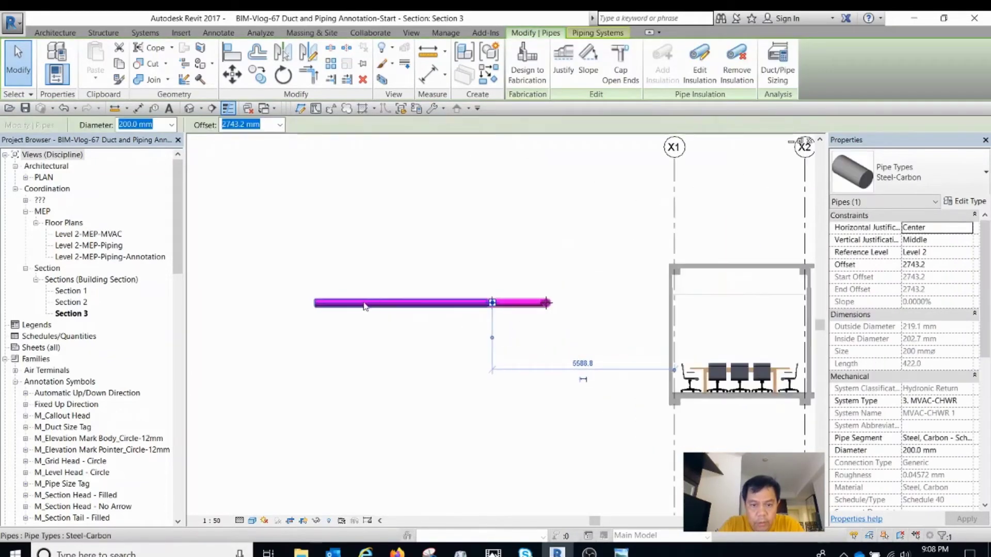
key("Escape")
left_click(417, 296)
key("Escape")
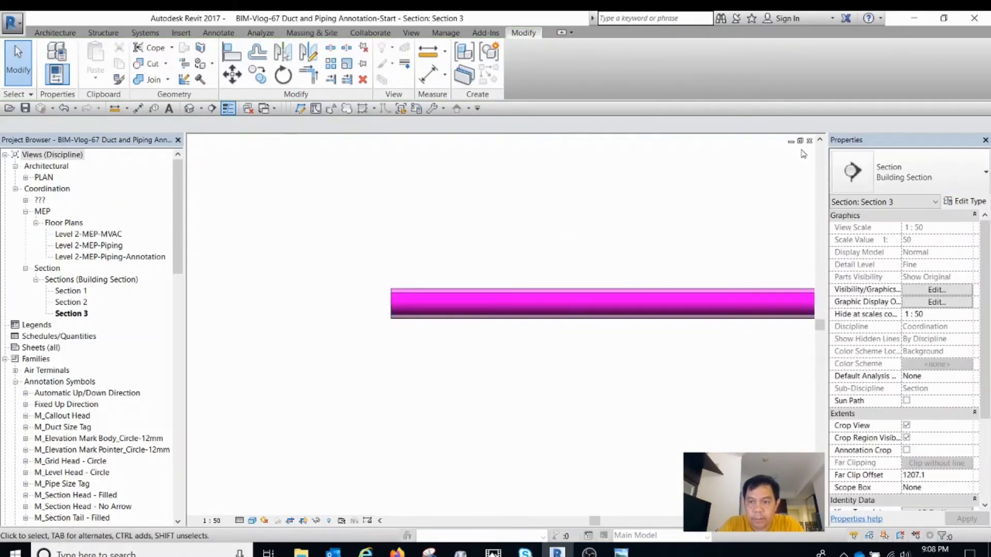
left_click(809, 140)
scroll(515, 325, "down", 4)
left_click(376, 336)
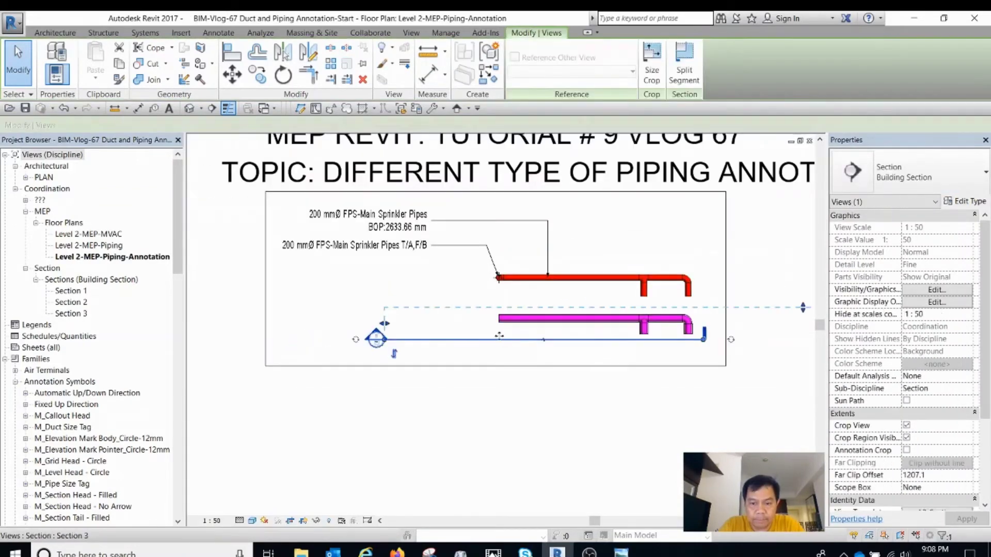
scroll(376, 334, "up", 4)
key("Escape")
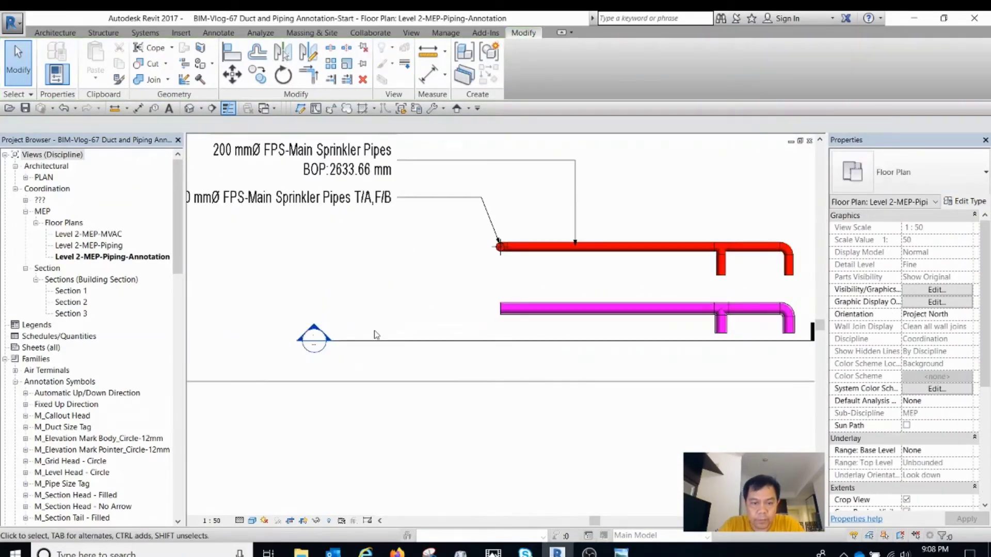
Step: Reopen Section 3 and draw a 200 mm vertical pipe 1000 mm upward from the magenta pipe's open left end
double_click(315, 335)
middle_click_drag(398, 312, 679, 354)
scroll(578, 333, "up", 2)
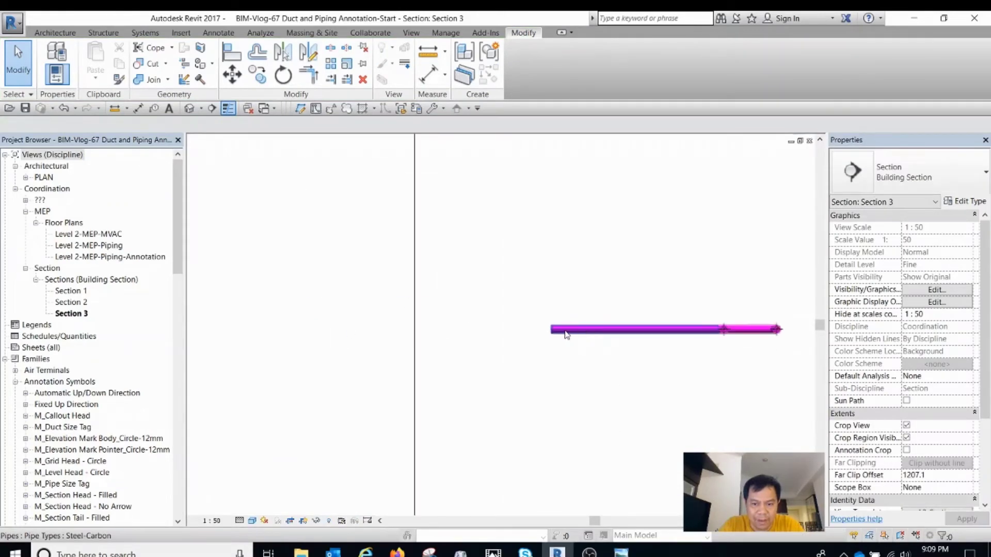
scroll(565, 332, "up", 2)
left_click(566, 332)
key("c")
key("s")
left_click(541, 329)
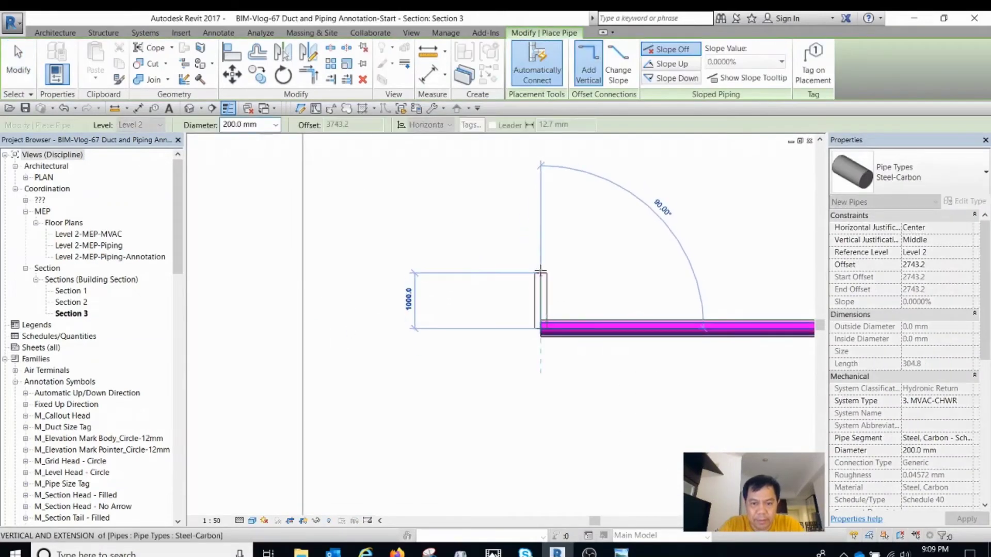
left_click(540, 269)
key("Escape")
key("Escape")
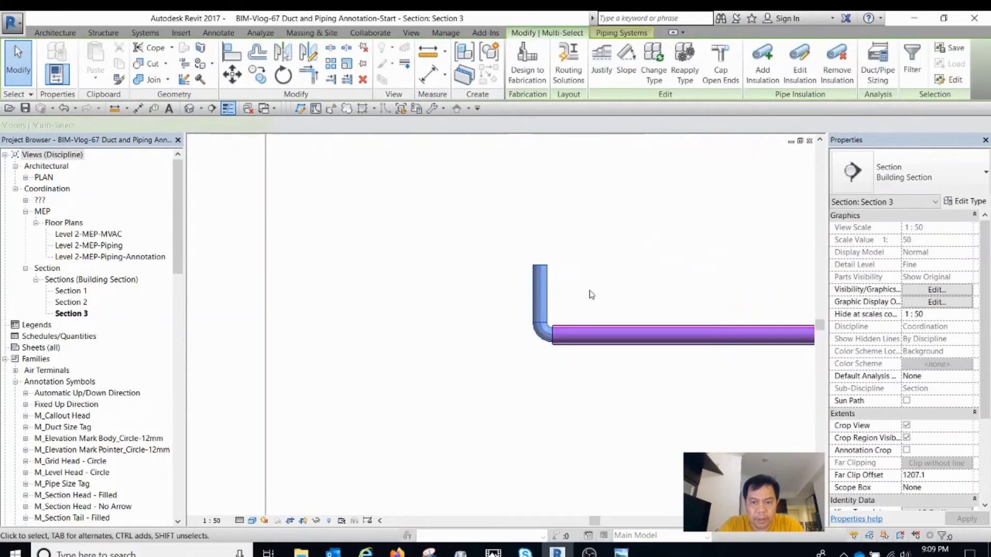
Step: Insulate the magenta pipe, elbow and riser with 40 mm Fiberglass, replacing the existing insulation, and return to the annotation plan
left_click(763, 65)
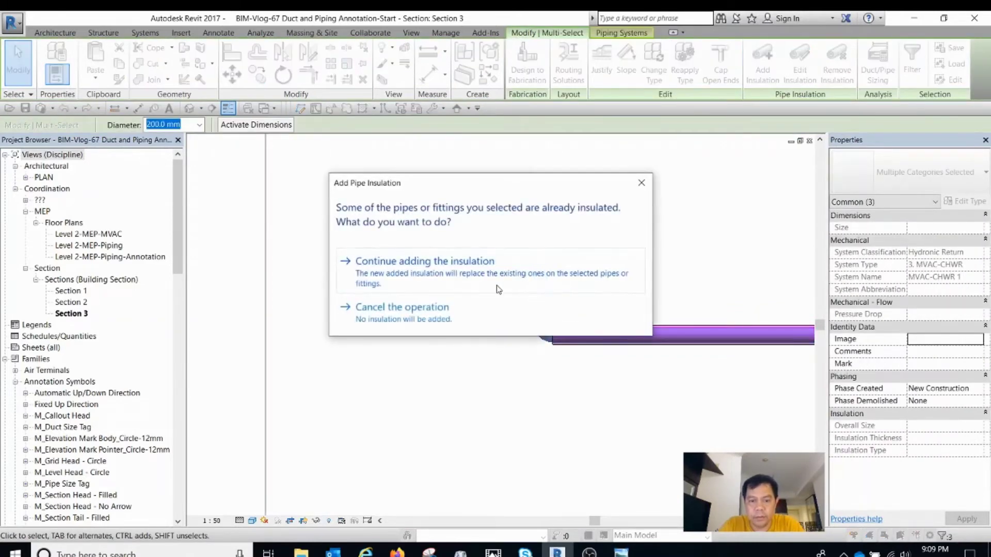
left_click(392, 268)
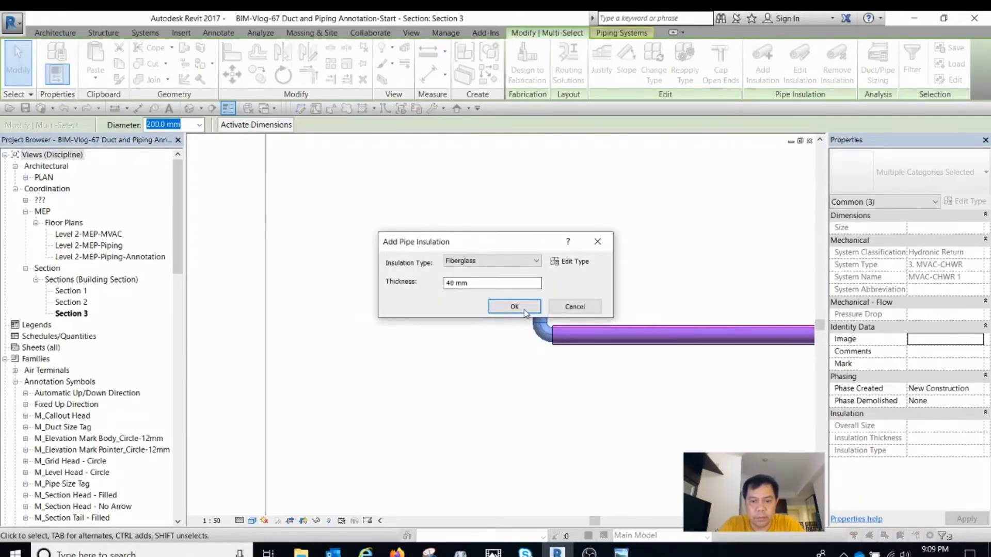
left_click(515, 306)
key("Escape")
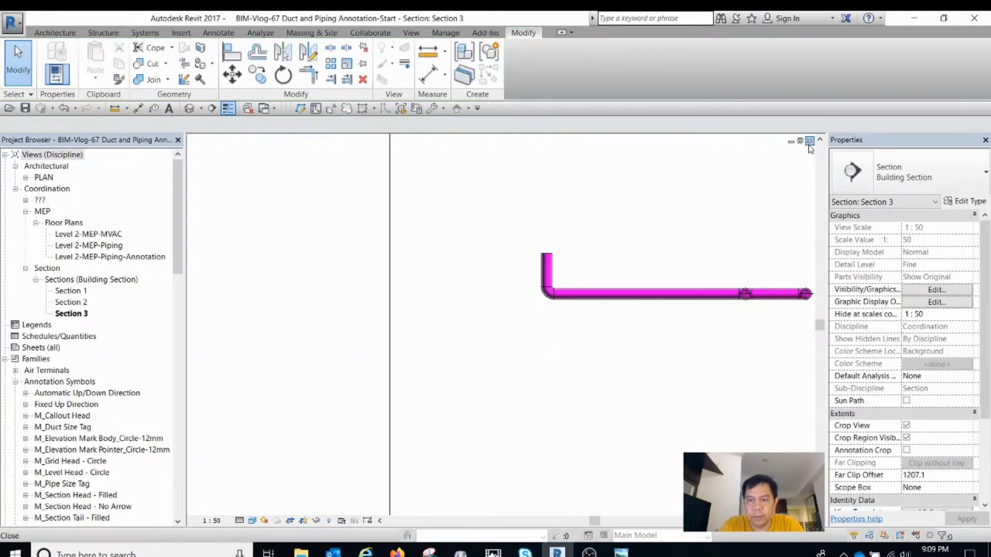
left_click(809, 140)
scroll(613, 315, "down", 2)
Step: Remove the section marker below the magenta pipe from the plan and undo the removal
left_click(570, 348)
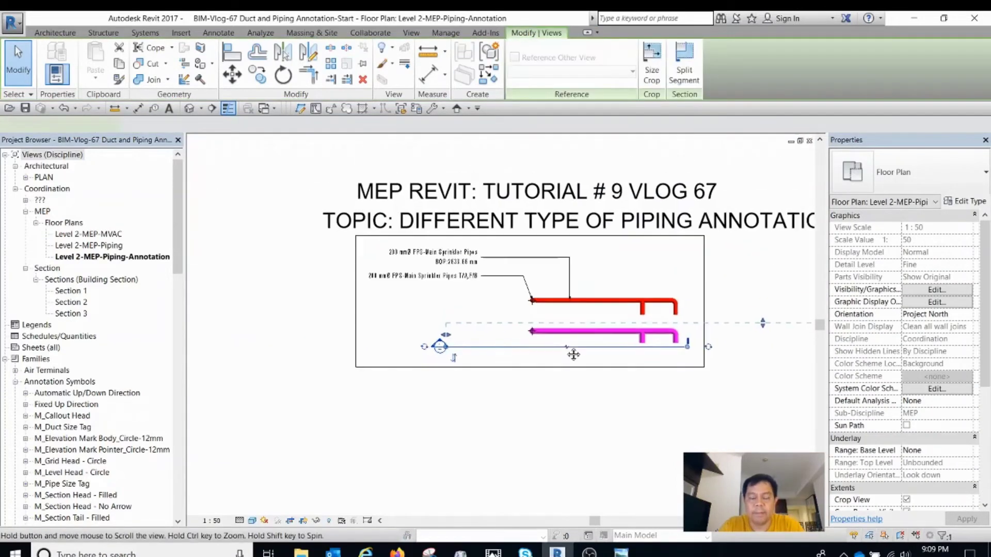
key("Escape")
left_click(504, 350)
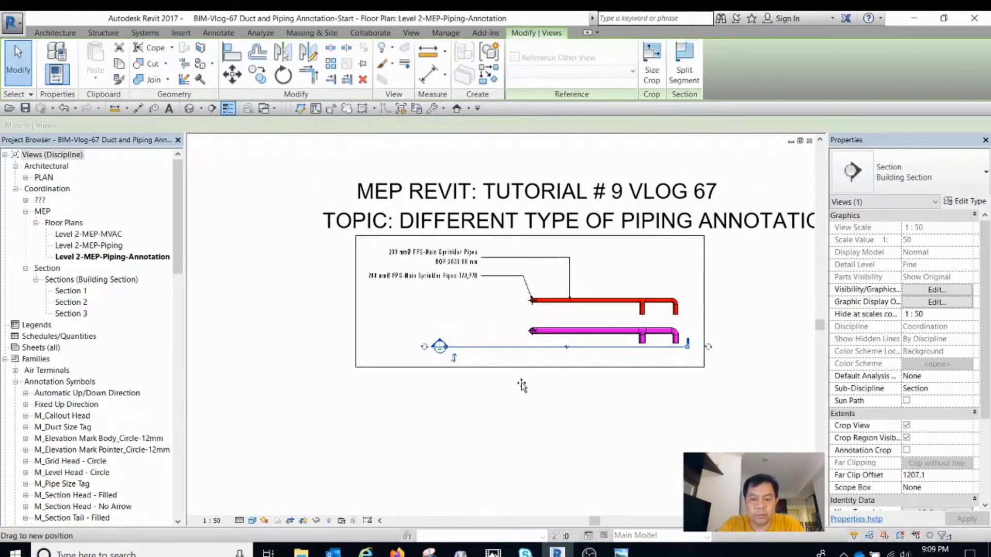
key("Delete")
scroll(519, 330, "up", 2)
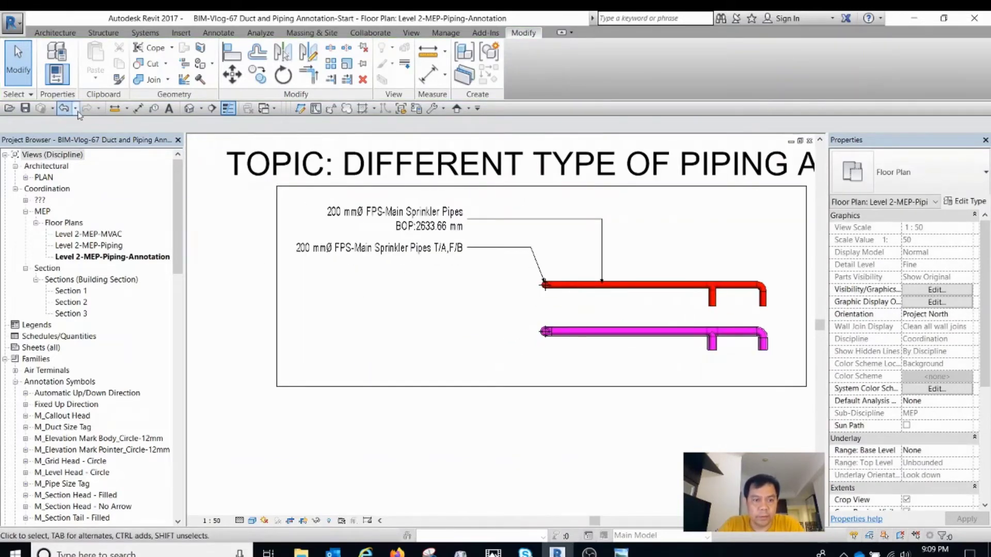
scroll(607, 331, "down", 1)
left_click(468, 280)
key("Escape")
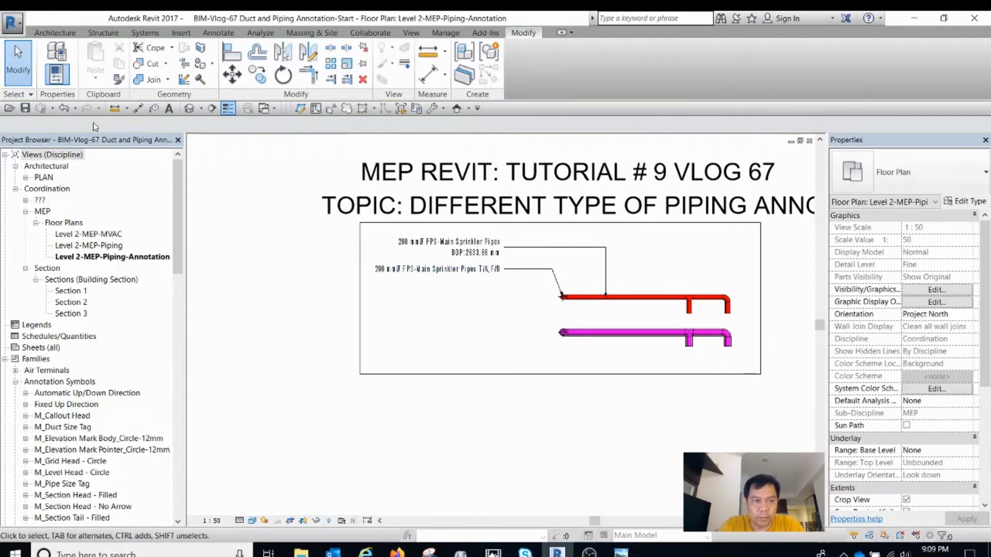
scroll(411, 273, "down", 1)
Step: Open the RA_Pipe Size Tag-6.0mm family for editing and save it as RA_Pipe Size Tag+Pipe Insulation-6.0mm in Vlog 67
left_click(445, 258)
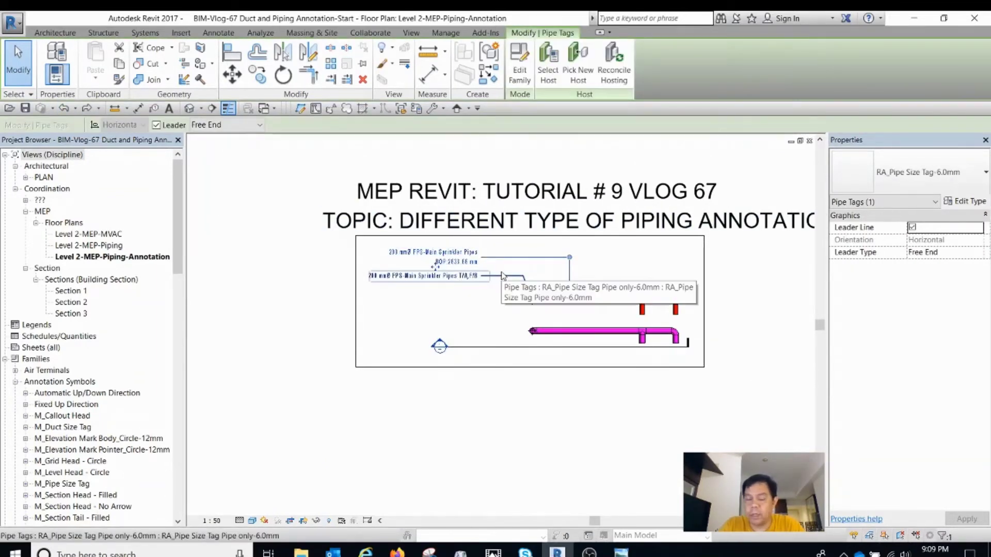
left_click(520, 73)
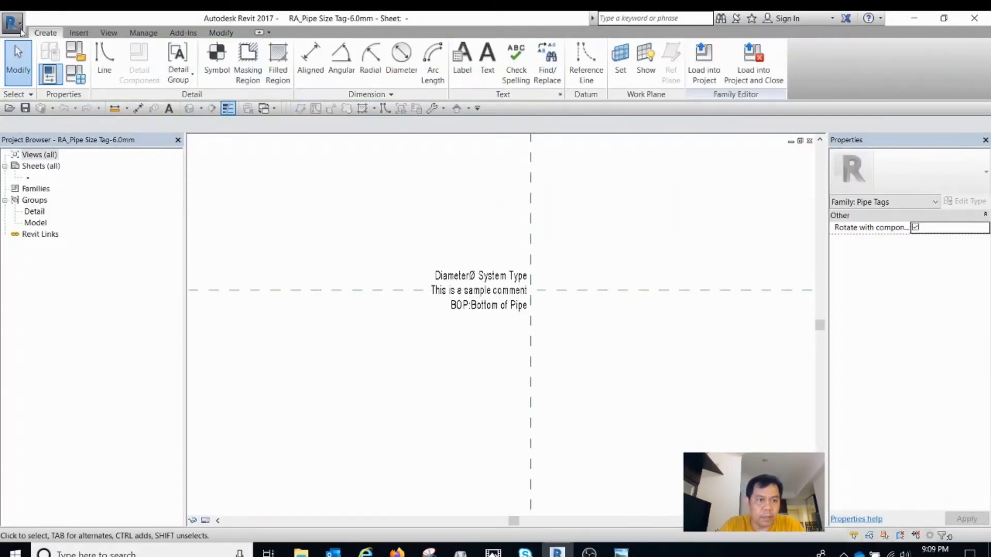
left_click(20, 30)
mouse_move(46, 187)
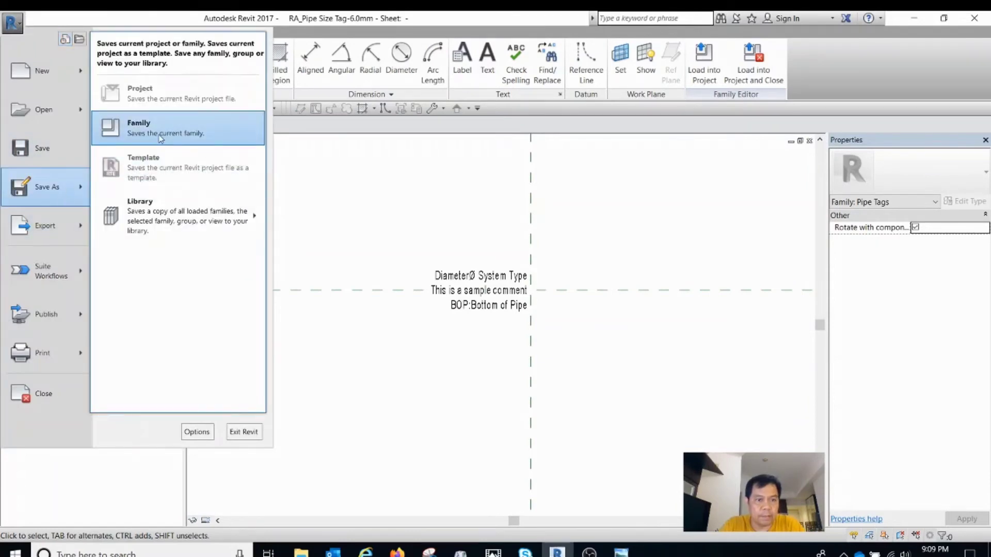
left_click(160, 138)
left_click(490, 379)
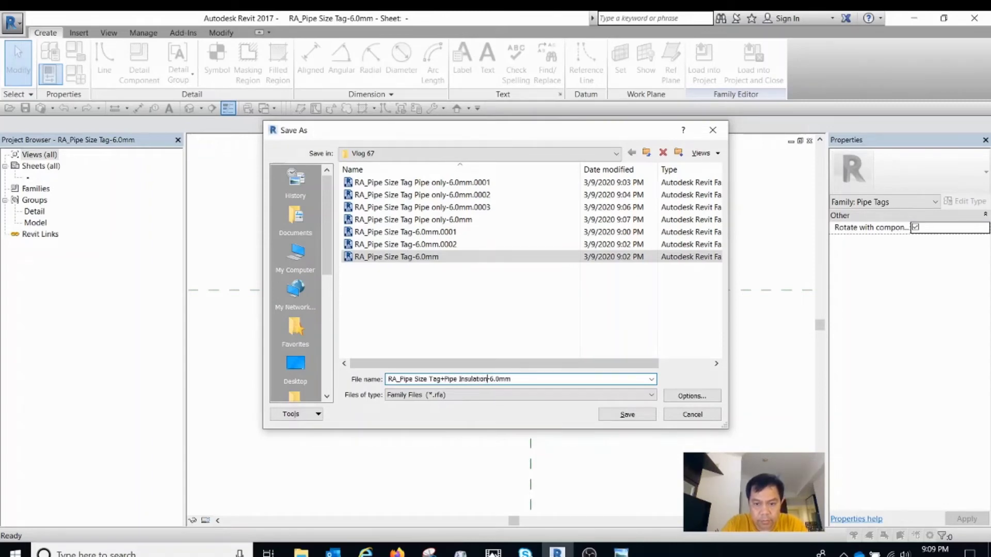
left_click(692, 396)
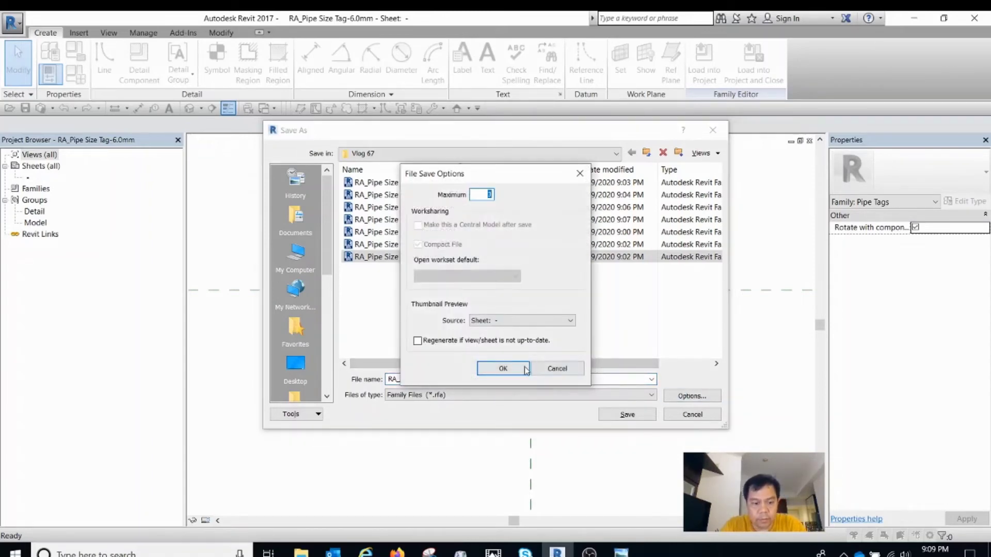
left_click(525, 370)
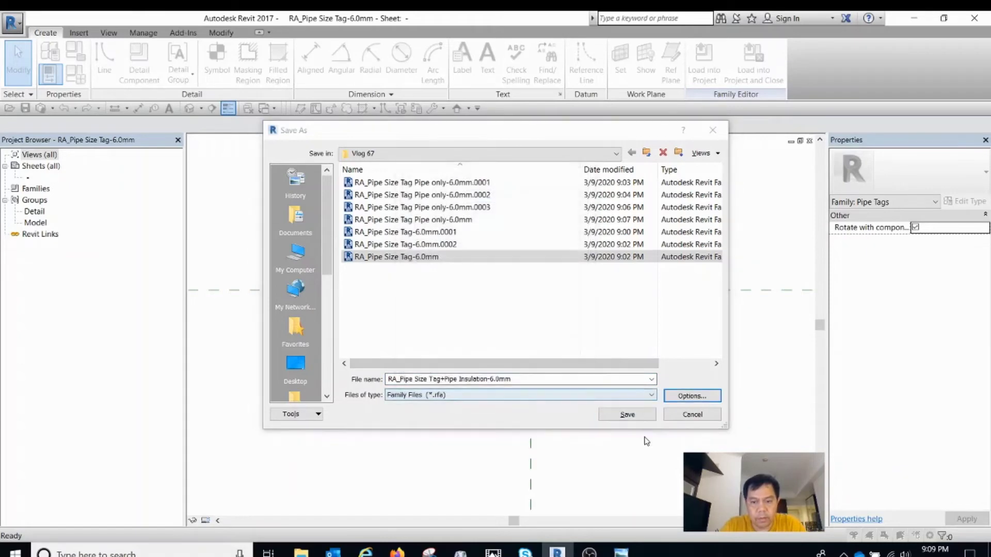
left_click(627, 415)
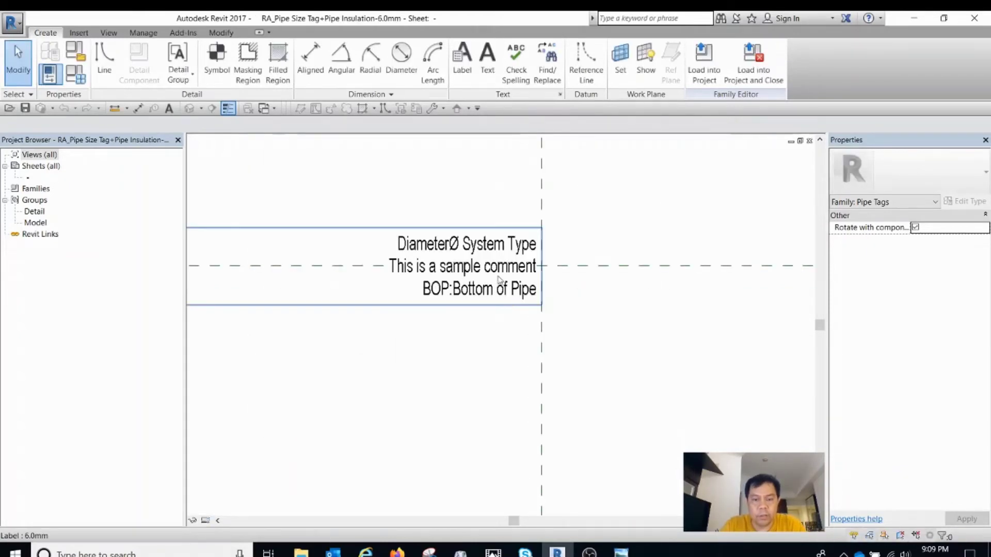
Step: Open the BOP Pipe+Insulation image from the Vlog 67 folder, examine its calculated value formula, and close it
middle_click_drag(499, 280, 584, 287)
left_click(567, 288)
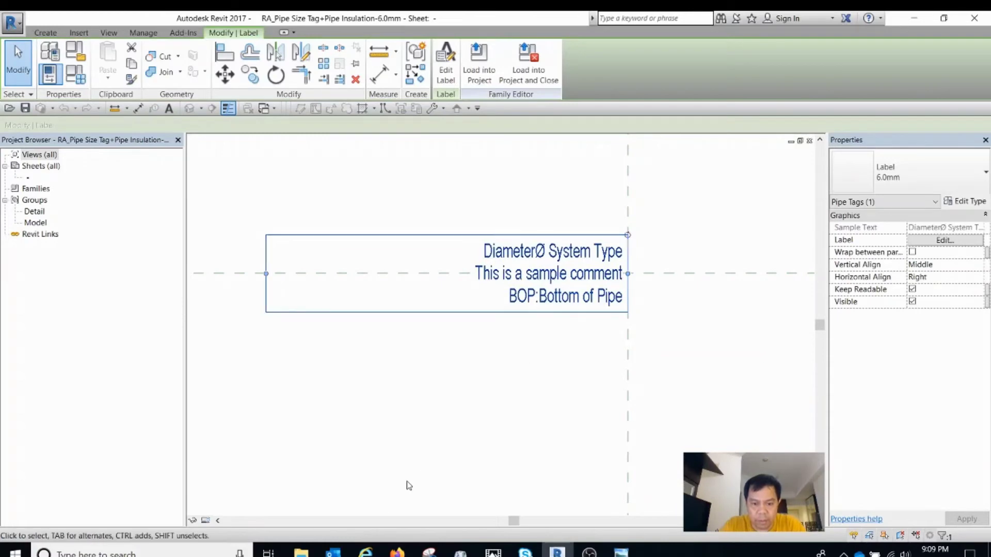
left_click(301, 553)
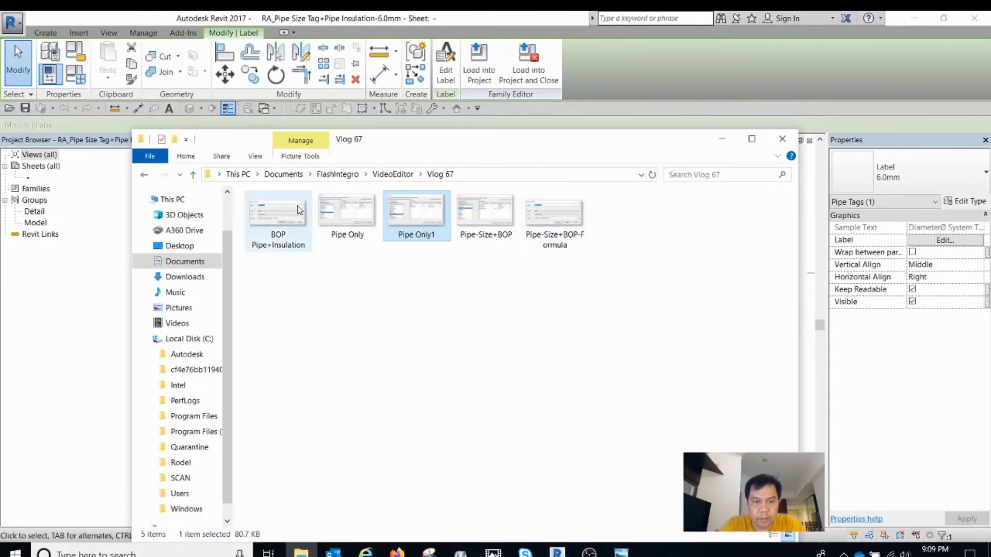
left_click(282, 214)
double_click(282, 214)
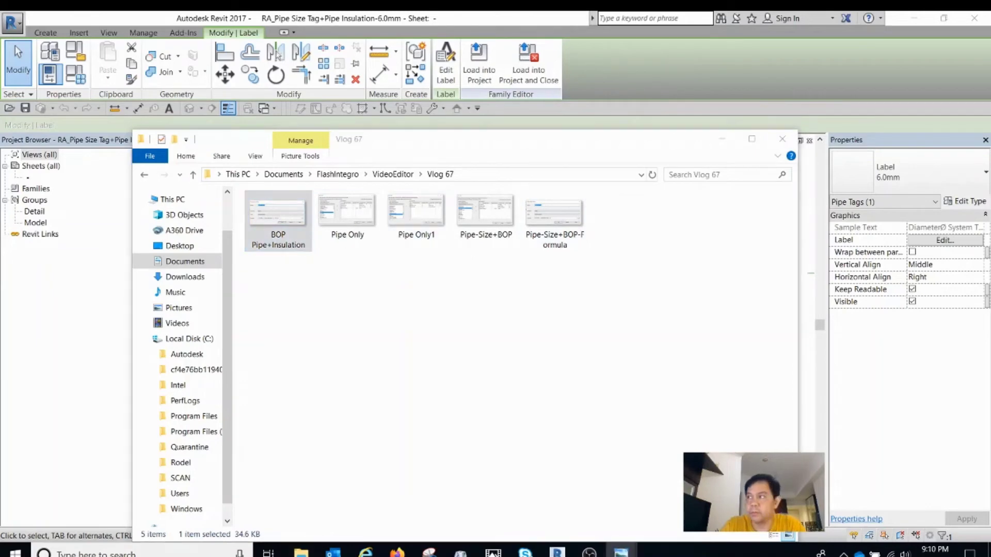
left_click(723, 139)
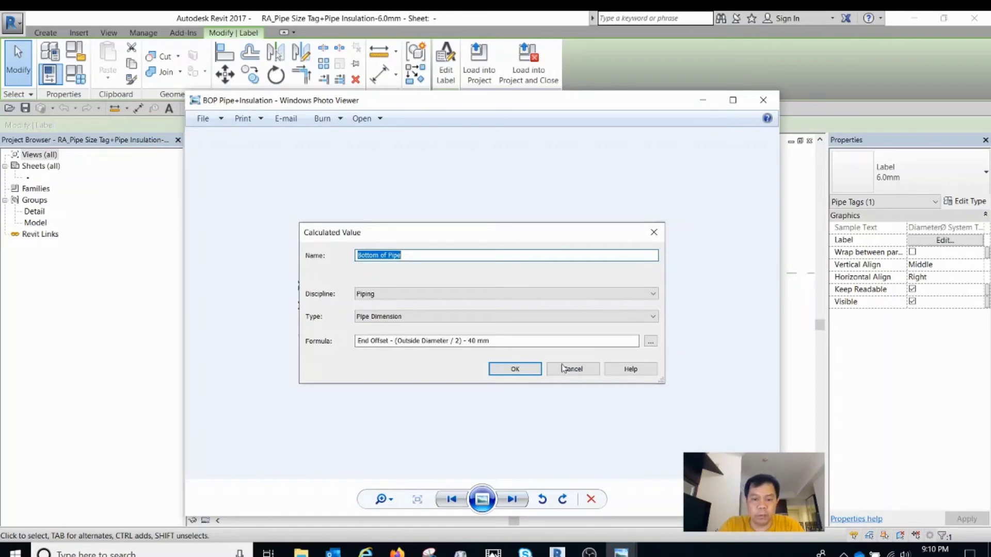
left_click(763, 99)
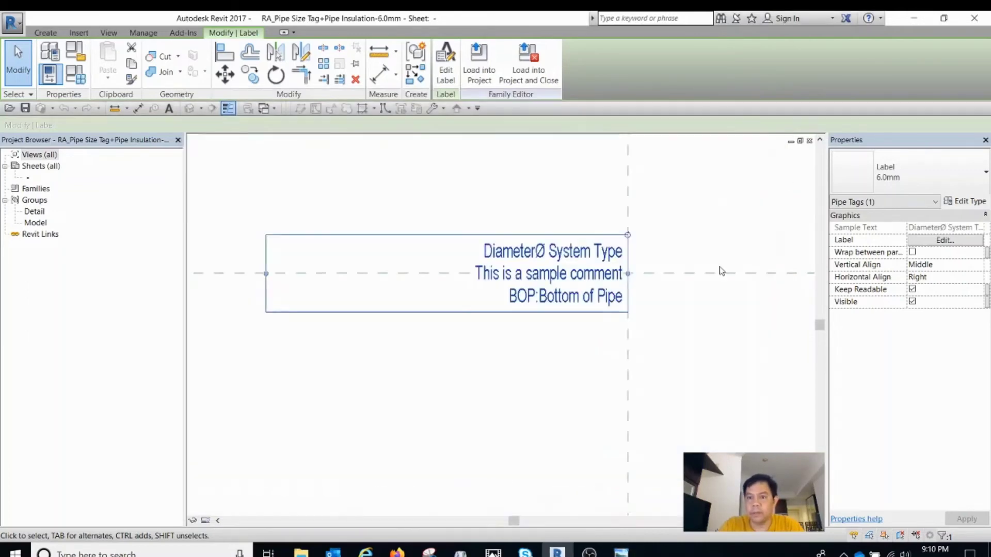
Step: Reopen the BOP Pipe+Insulation image and move it off the Revit window as a reference for the formula
scroll(644, 299, "down", 1)
scroll(644, 299, "down", 1)
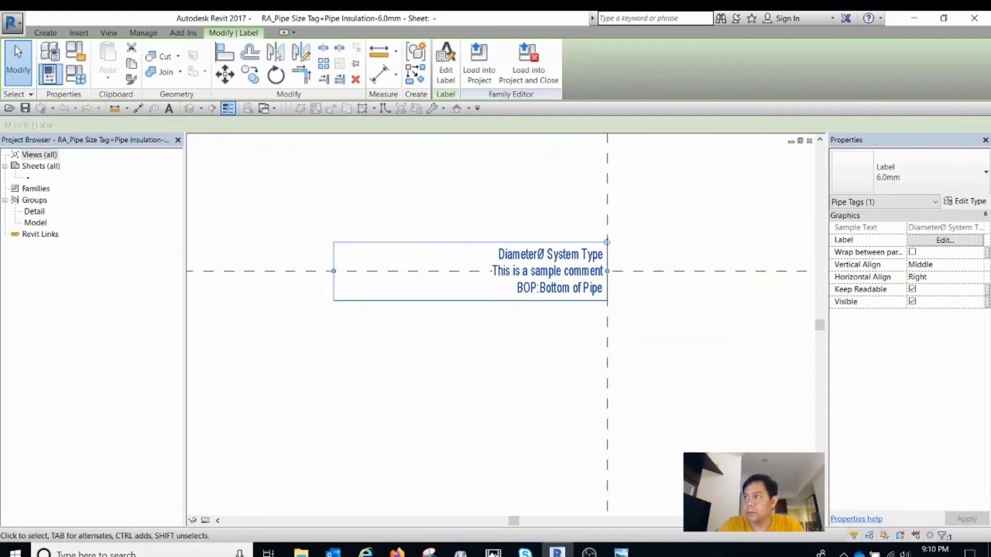
left_click(622, 554)
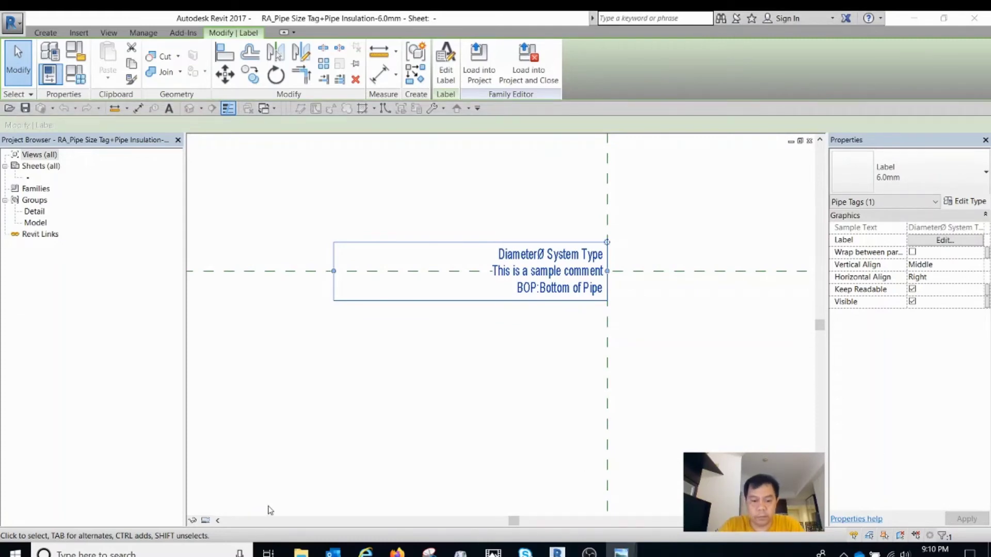
left_click(301, 553)
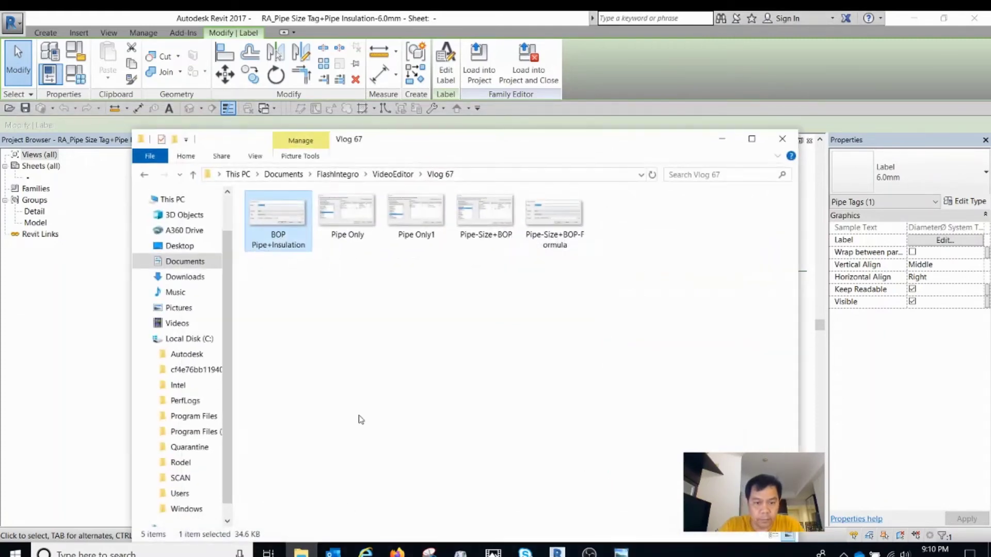
double_click(278, 214)
left_click_drag(493, 112, 990, 171)
left_click(722, 139)
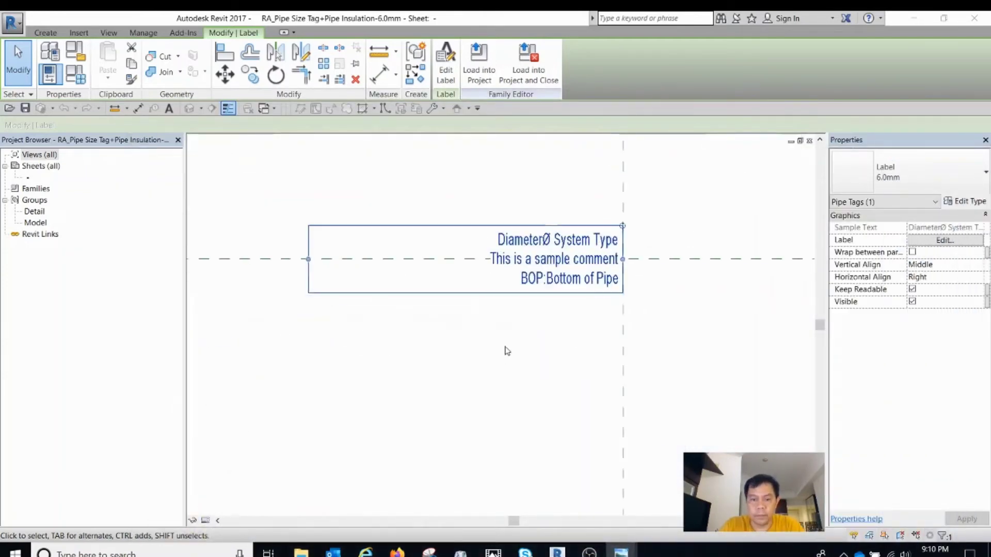
Step: Set the label's Bottom of Pipe calculated value formula to End Offset - (Outside Diameter / 2) - 40 mm and apply it
double_click(546, 234)
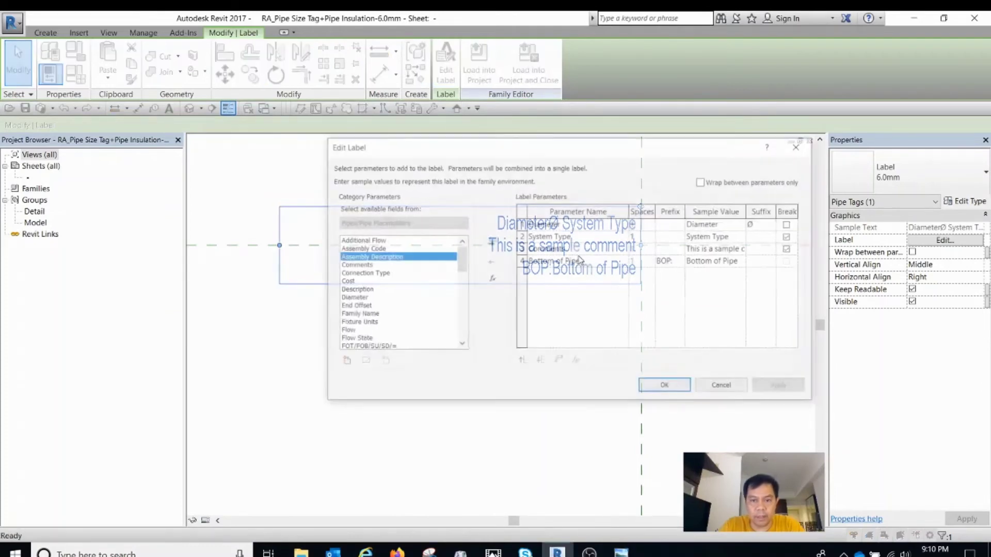
left_click(547, 261)
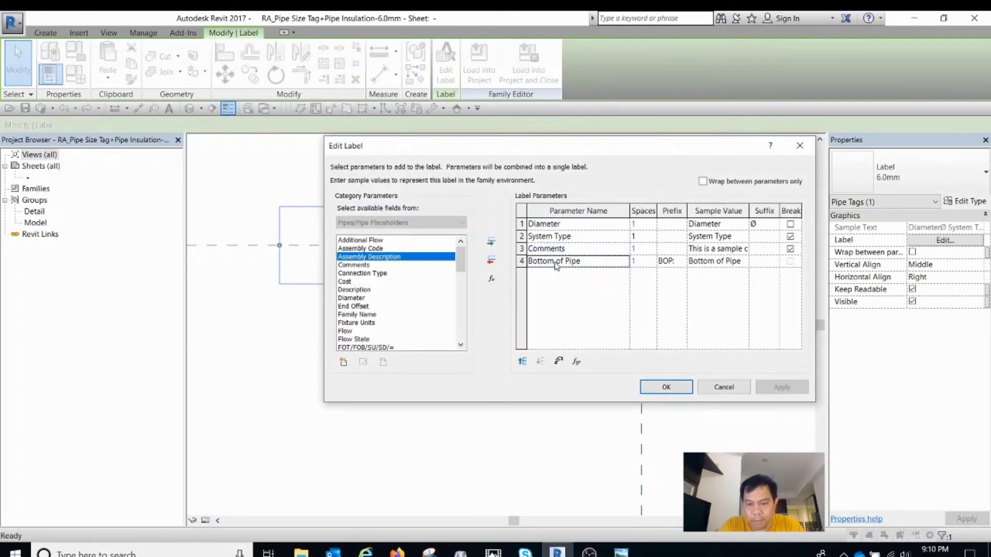
left_click(578, 362)
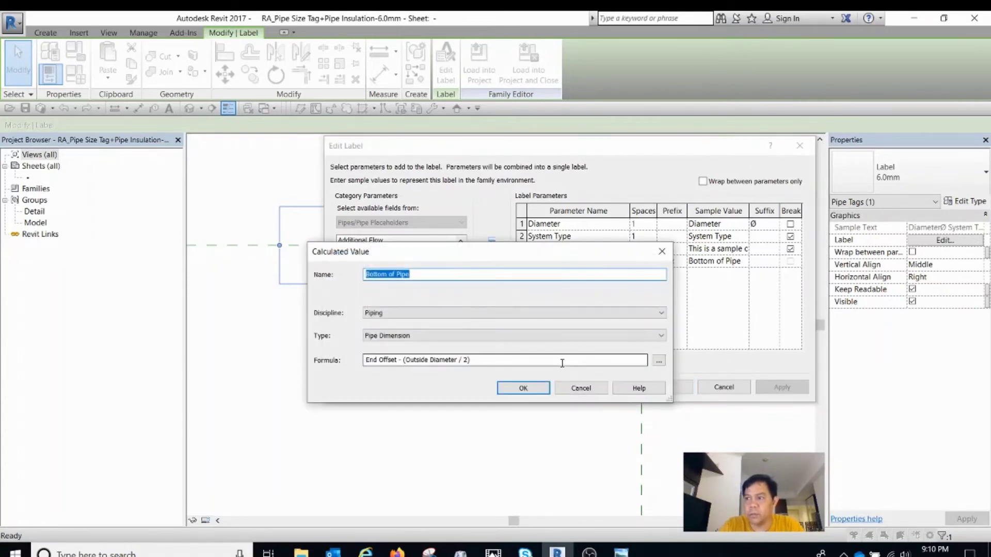
left_click(397, 361)
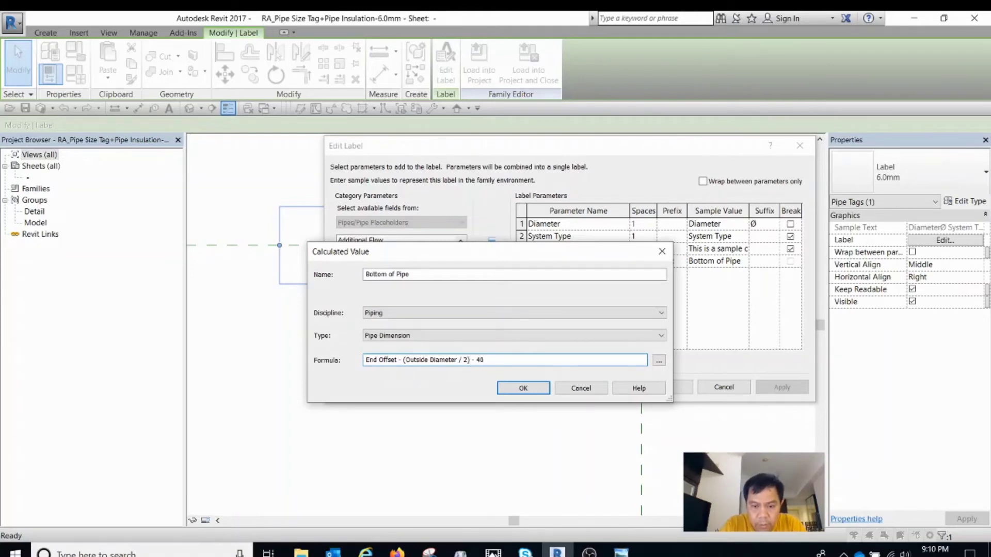
left_click(523, 388)
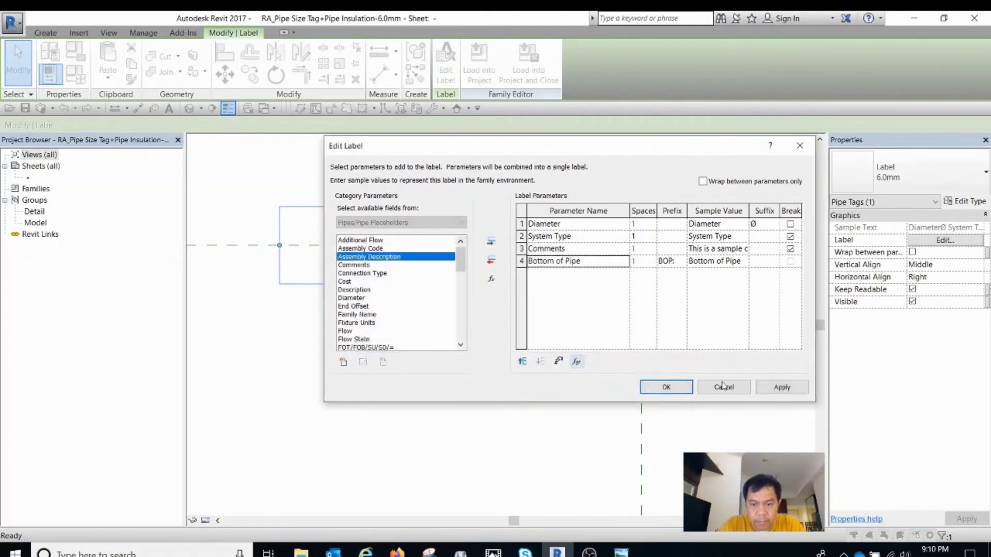
left_click(782, 388)
left_click(665, 388)
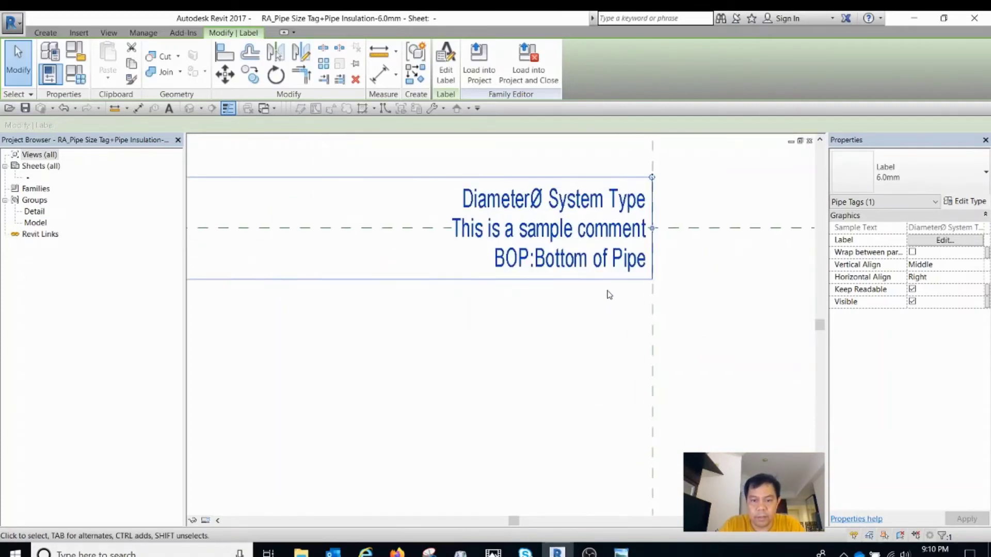
scroll(608, 291, "up", 1)
scroll(412, 275, "down", 1)
left_click(476, 264)
scroll(475, 264, "down", 1)
middle_click_drag(495, 264, 476, 303)
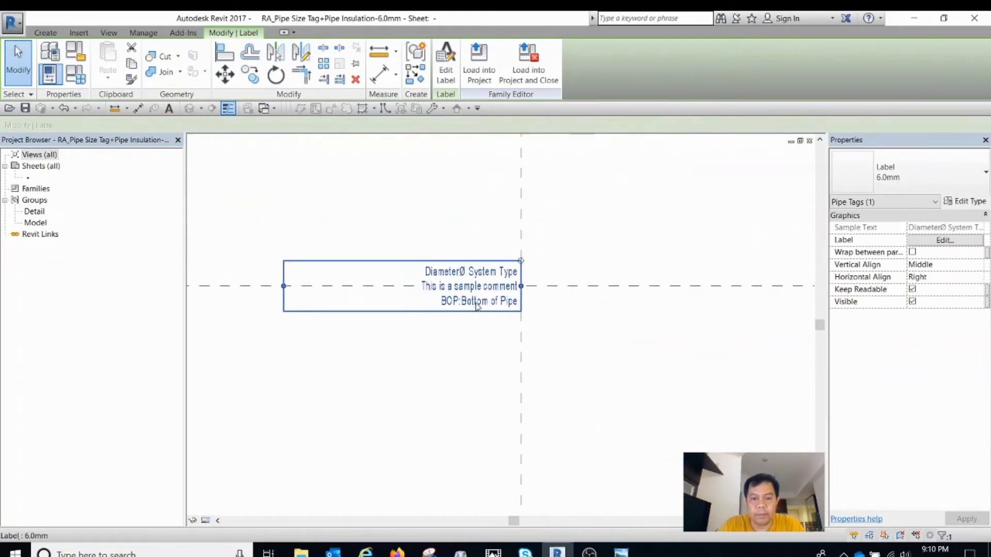
left_click(475, 297)
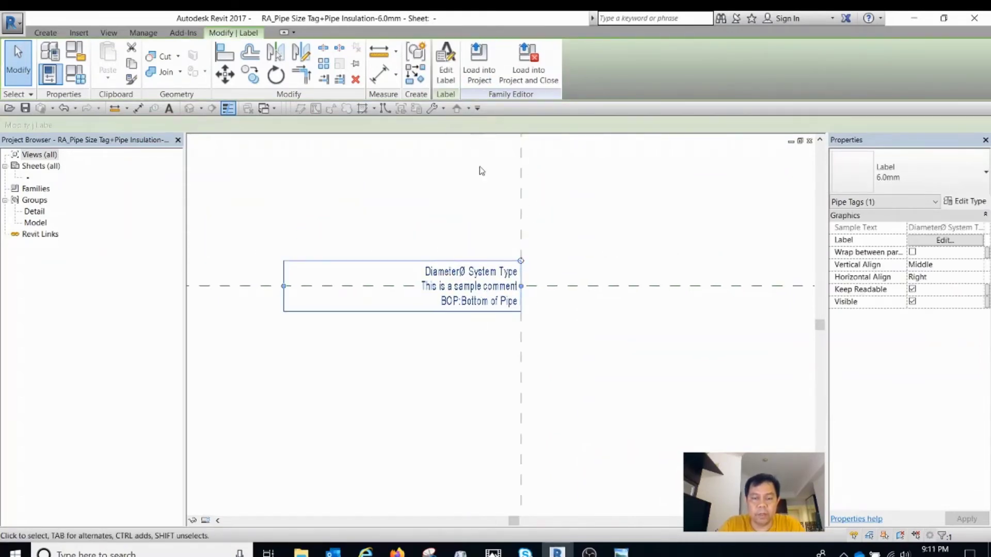
scroll(481, 171, "down", 1)
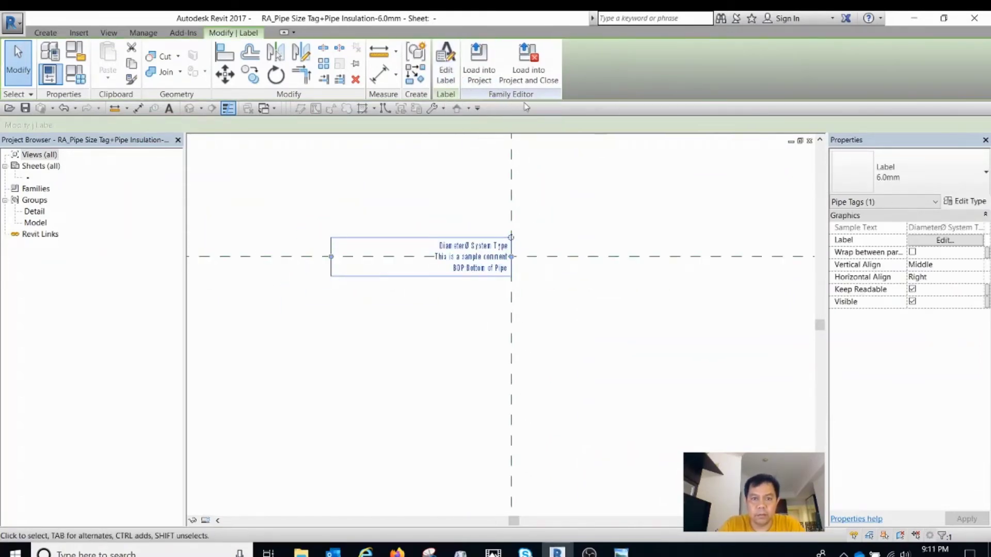
left_click(523, 164)
Step: Check the Bottom of Pipe formula in the tag's label and close the label settings without changing it
left_click(478, 240)
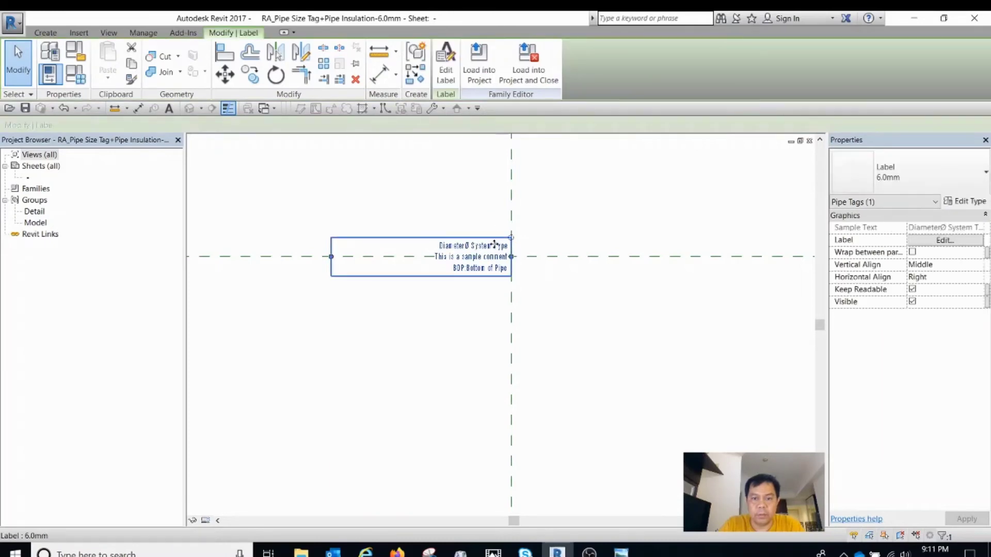
scroll(475, 269, "up", 2)
middle_click_drag(493, 264, 525, 276)
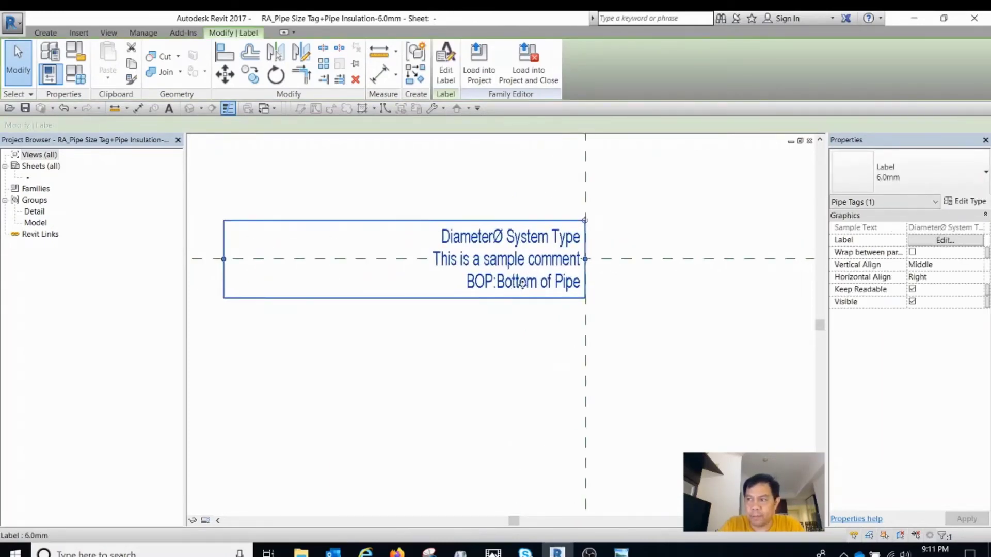
left_click(446, 67)
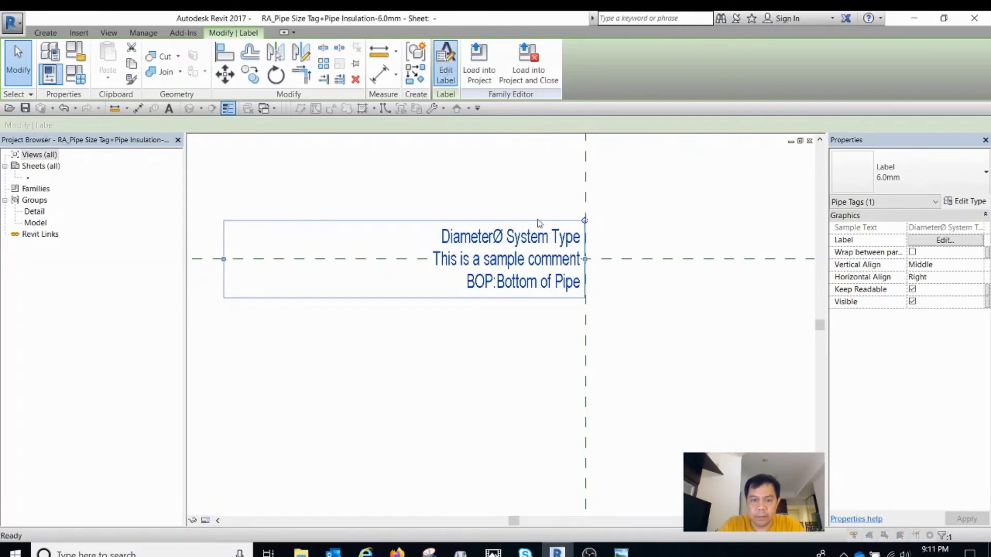
left_click(493, 279)
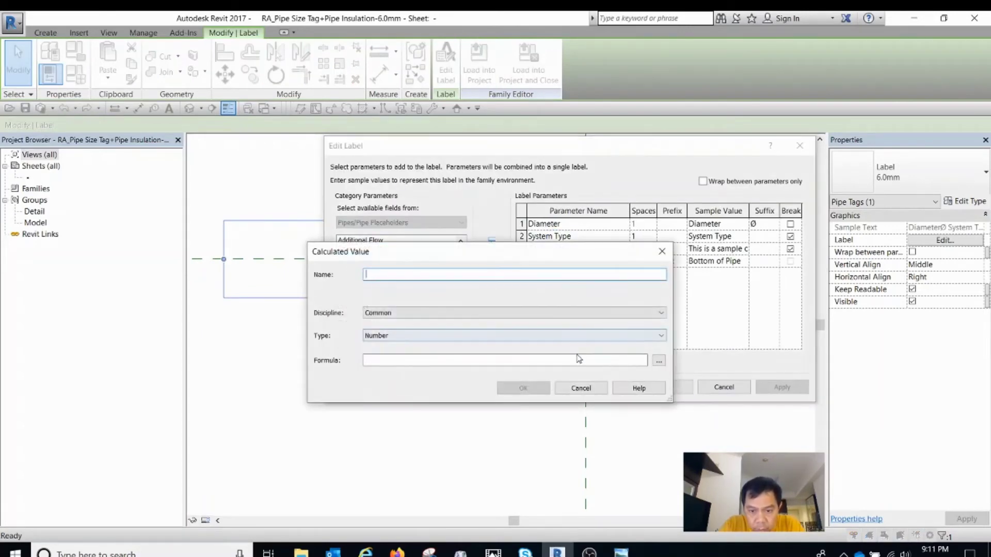
key("Escape")
left_click(572, 264)
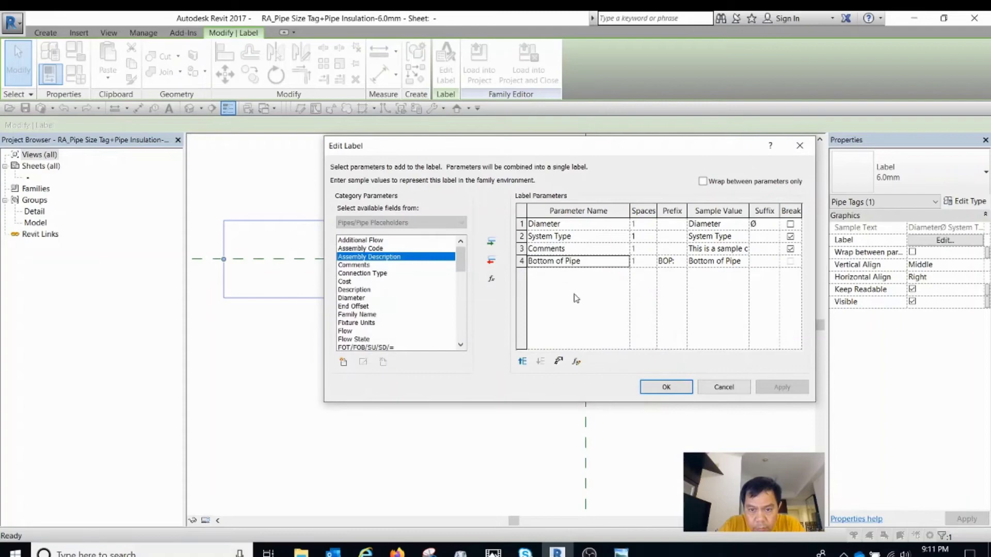
left_click(577, 363)
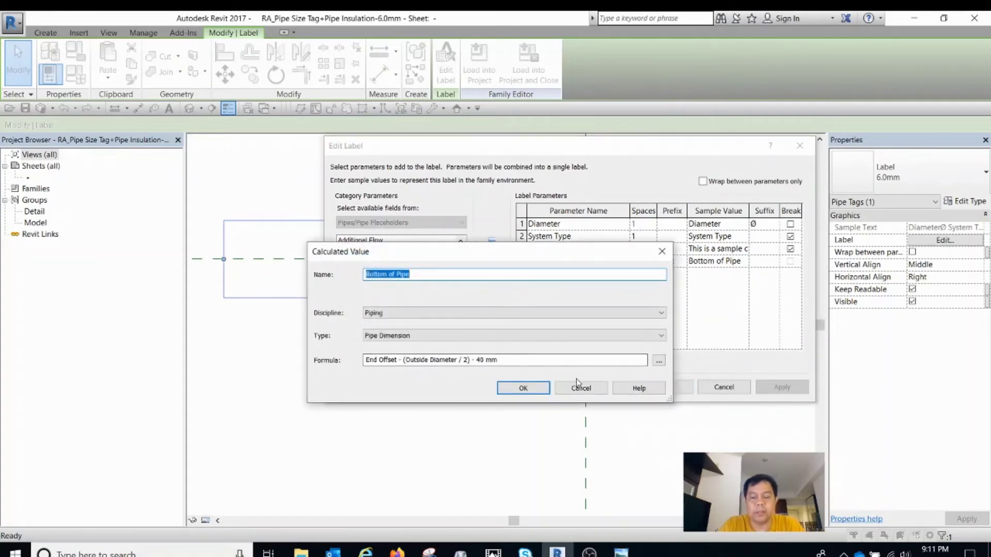
key("Escape")
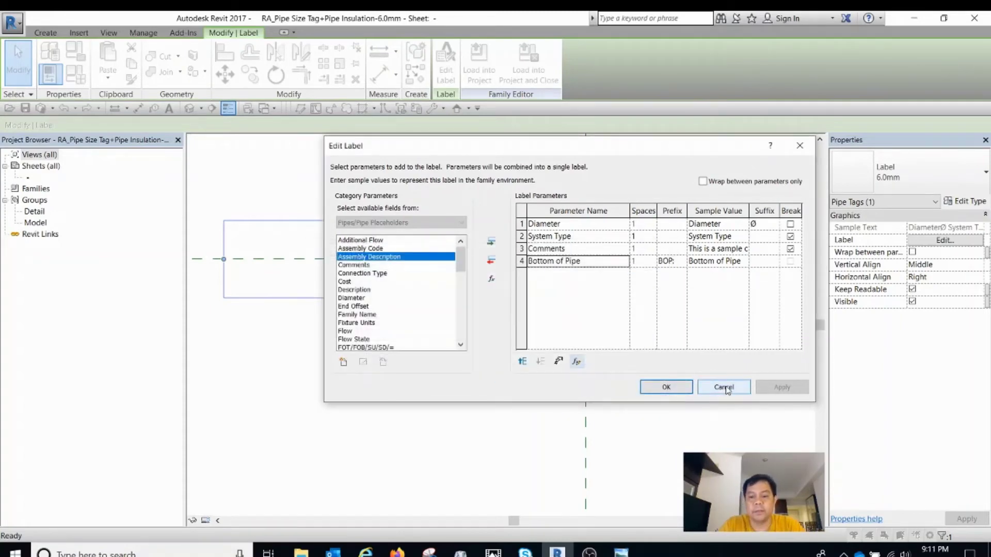
left_click(666, 388)
Step: Load the insulation tag family into BIM-Vlog-67 Duct and Piping Annotation-Start.rvt and close the family
left_click(527, 65)
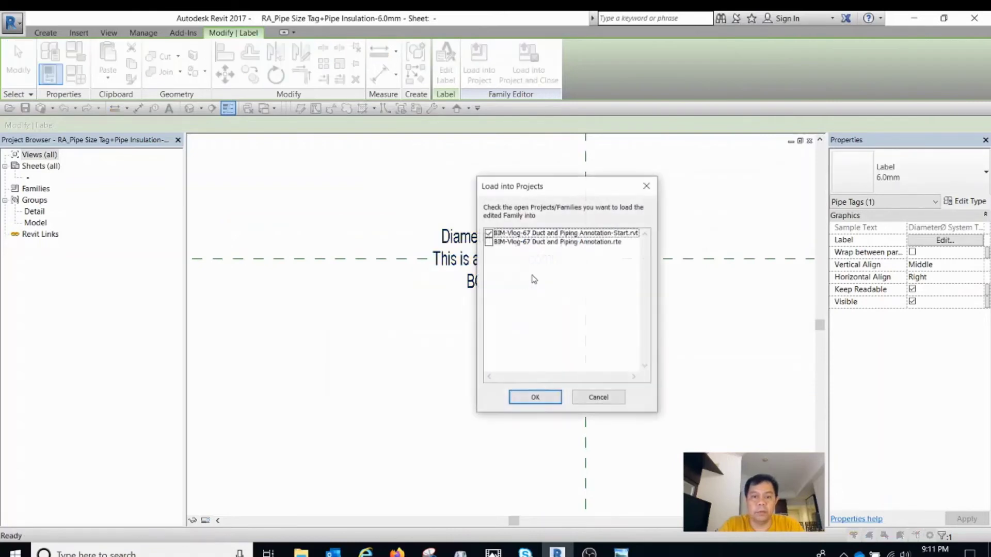
left_click(536, 397)
left_click(476, 292)
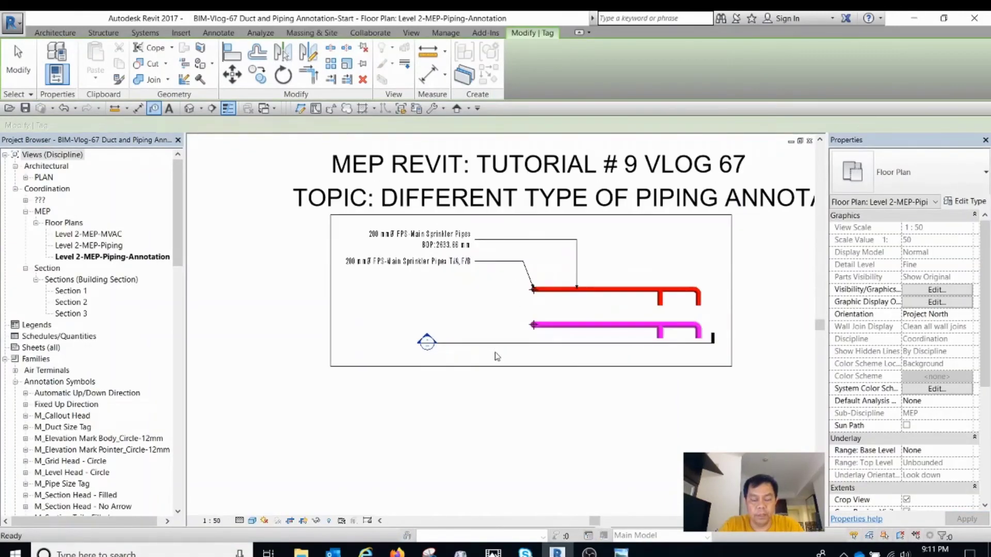
left_click(497, 357)
scroll(497, 356, "up", 2)
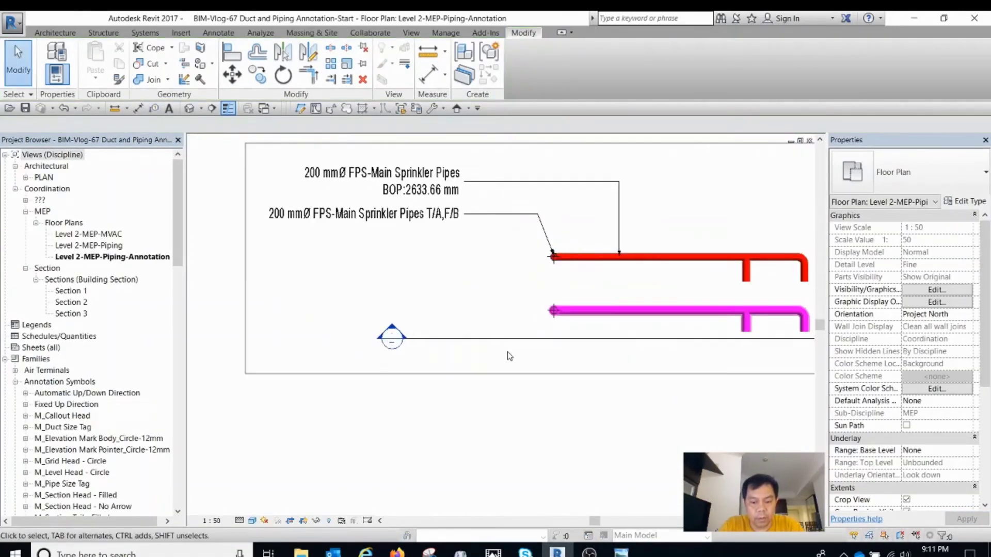
key("g")
left_click(607, 314)
key("Escape")
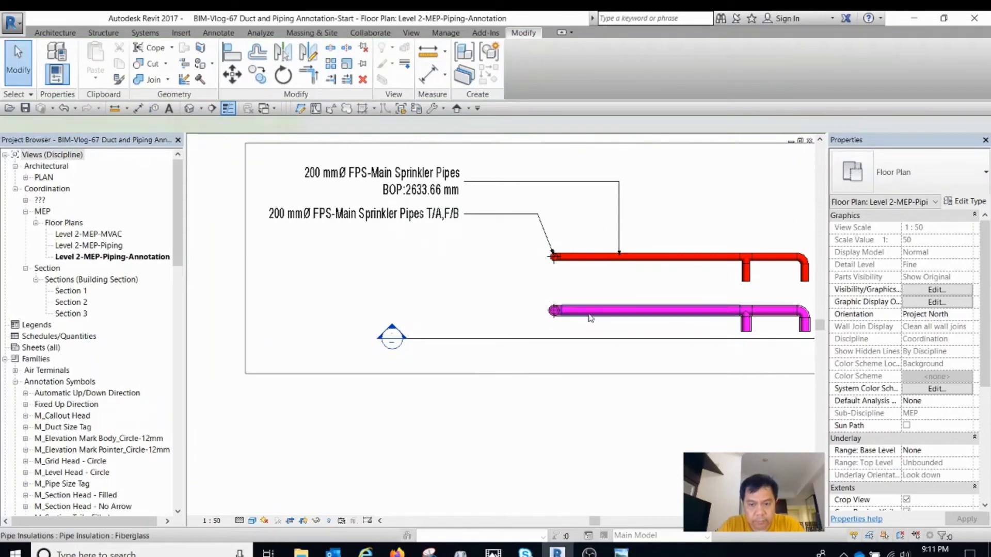
key("t")
key("g")
left_click(607, 312)
key("Escape")
key("Escape")
Step: Adjust the annotation plan's crop region so its lower edge lies just below the Section 3 line, above the cyan pipes
left_click(497, 374)
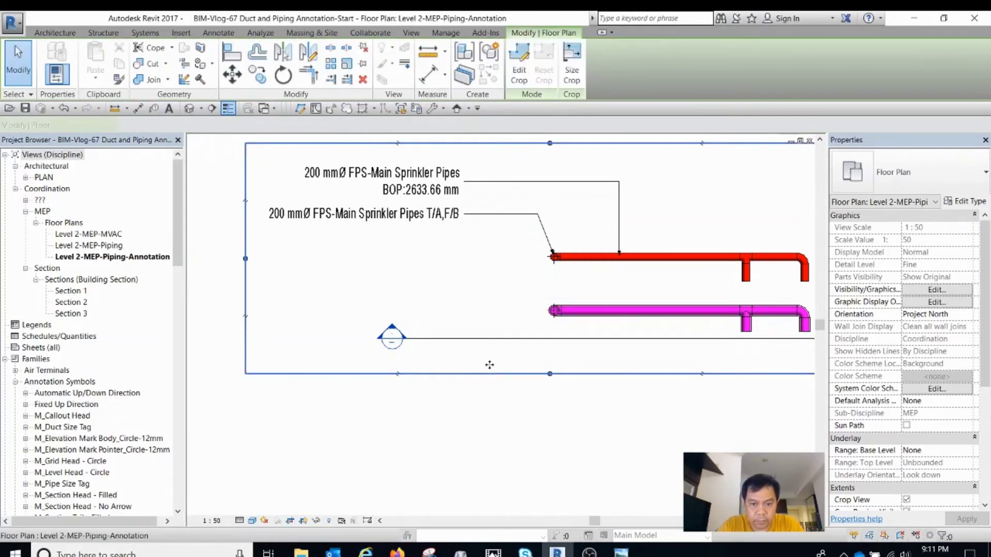
scroll(493, 367, "down", 2)
key("Escape")
scroll(549, 365, "up", 2)
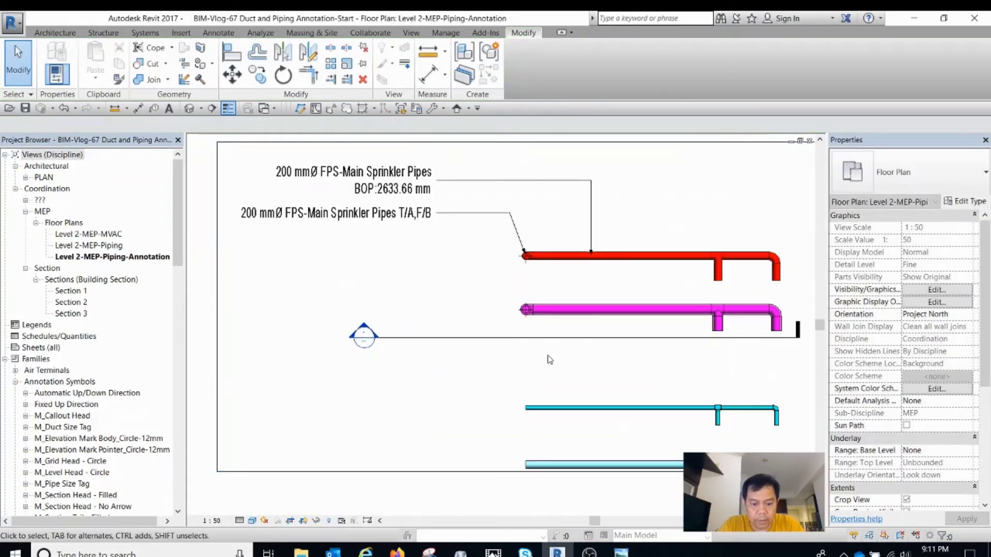
left_click(510, 472)
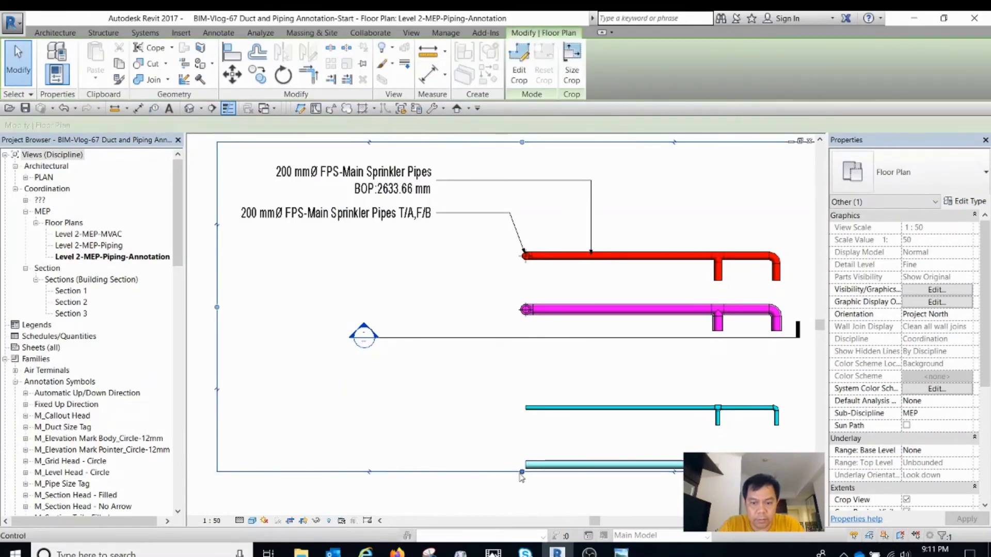
left_click_drag(510, 472, 537, 378)
key("Escape")
Step: Tag the horizontal magenta pipe with a pipe size tag and free-end leader, placing the text beneath the Section 3 marker head
key("t")
key("g")
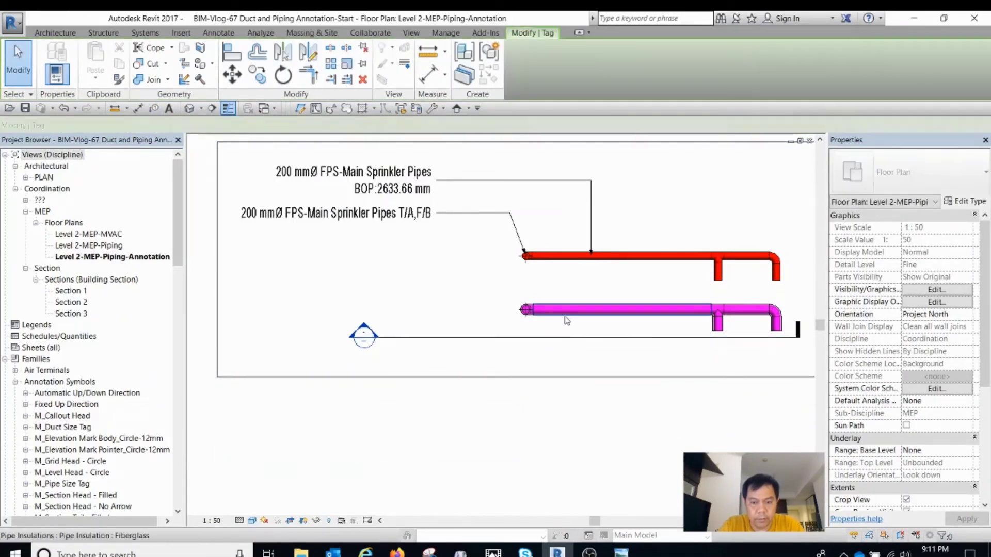
left_click(565, 364)
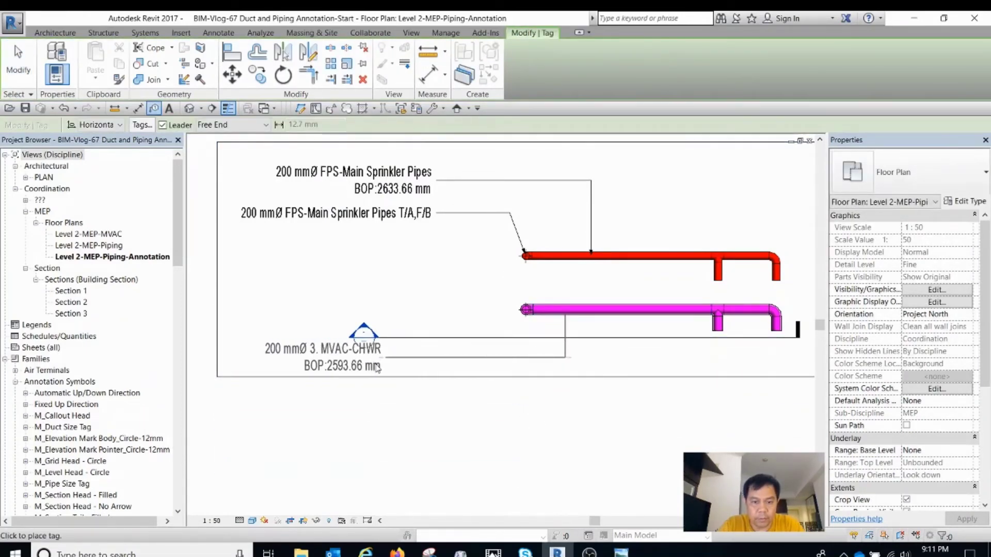
left_click(400, 366)
key("Escape")
key("Escape")
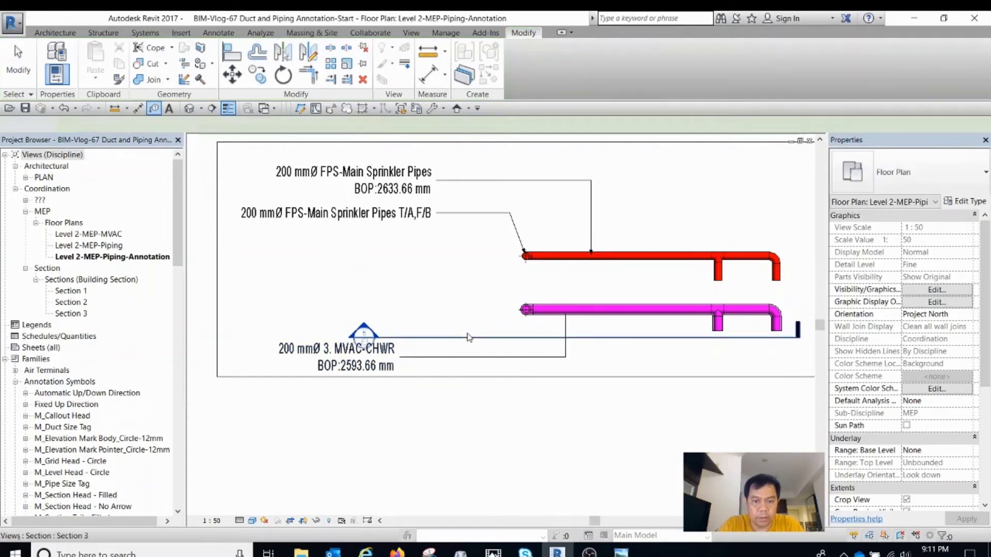
Step: Shorten the Section 3 line by moving its marker head clear of the magenta pipe's tag text
left_click(476, 341)
left_click_drag(409, 342, 503, 342)
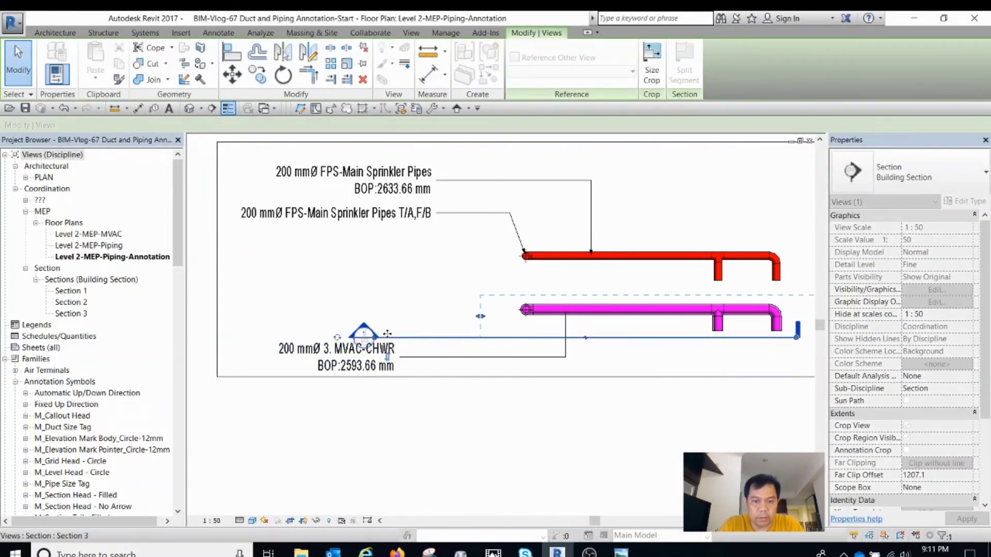
left_click(404, 349)
scroll(400, 370, "up", 1)
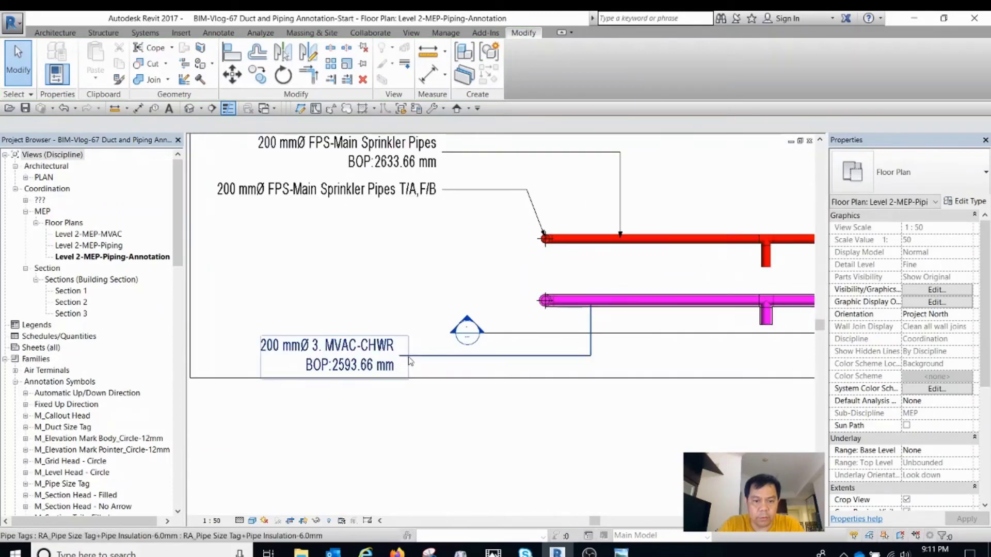
Step: Raise the magenta pipe's tag slightly and realign its leader elbow so the leader runs square
left_click(351, 367)
left_click_drag(345, 373, 343, 363)
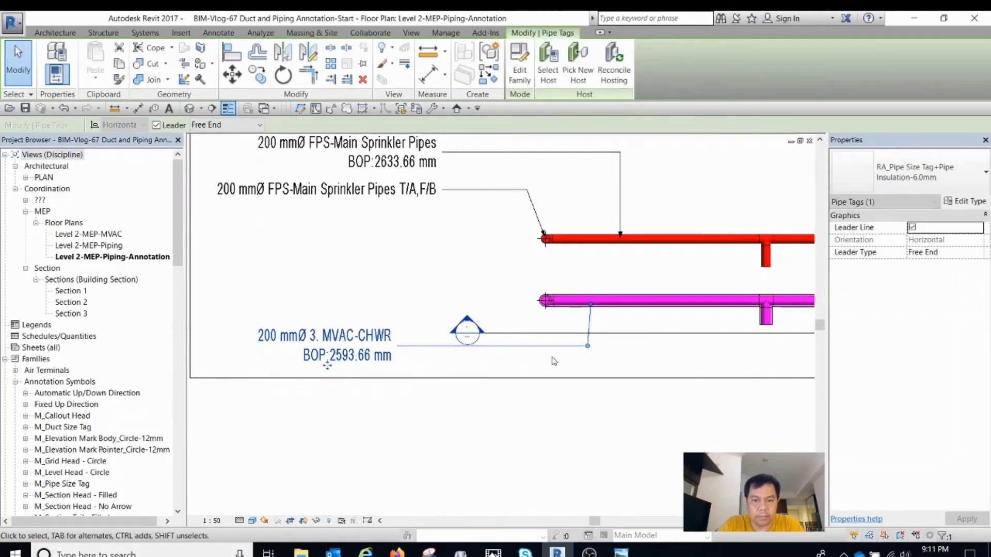
left_click_drag(584, 348, 590, 345)
key("Escape")
Step: Match the magenta pipe's tag to the red pipe's BOP tag type, RA_Pipe Size Tag-6.0mm
key("m")
key("a")
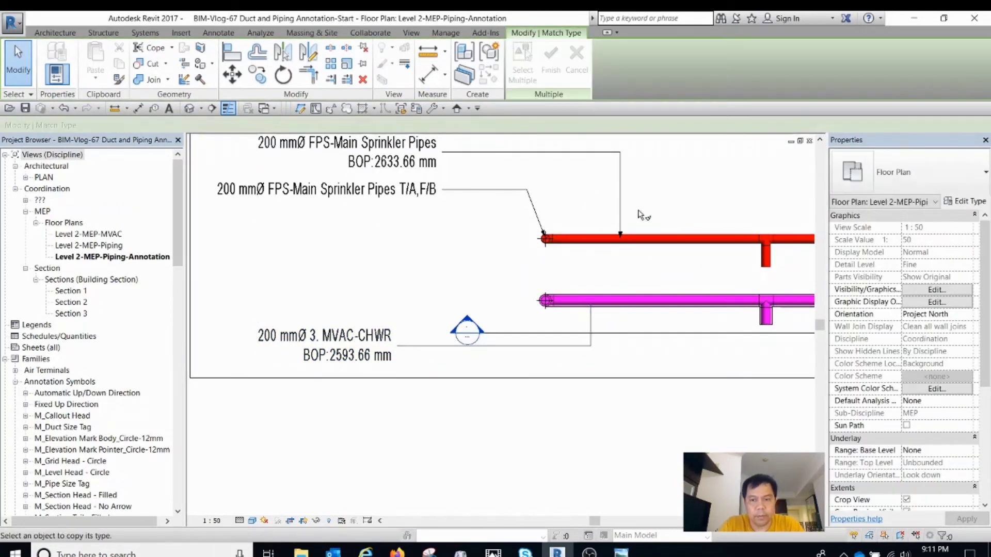
left_click(333, 357)
scroll(331, 362, "up", 2)
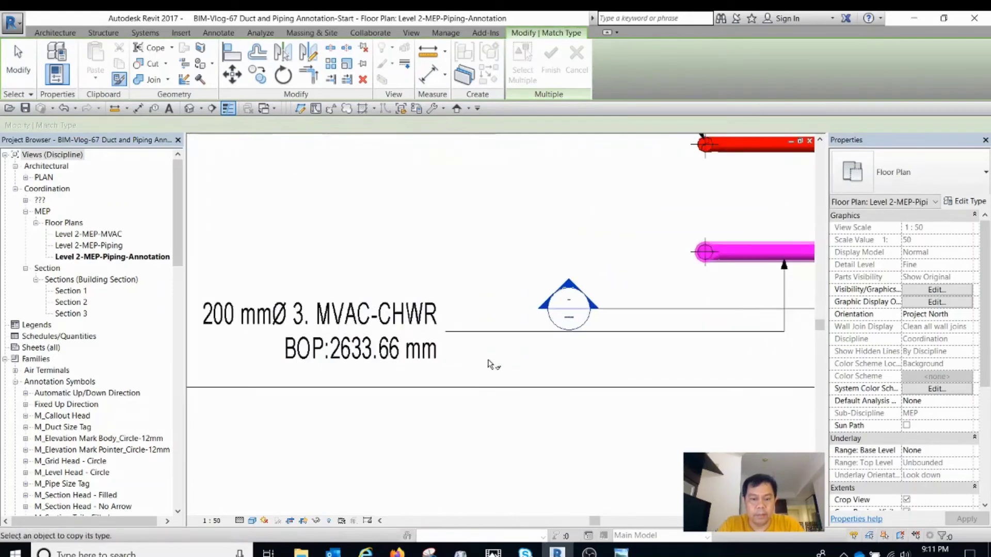
scroll(330, 333, "down", 2)
key("Escape")
left_click(336, 323)
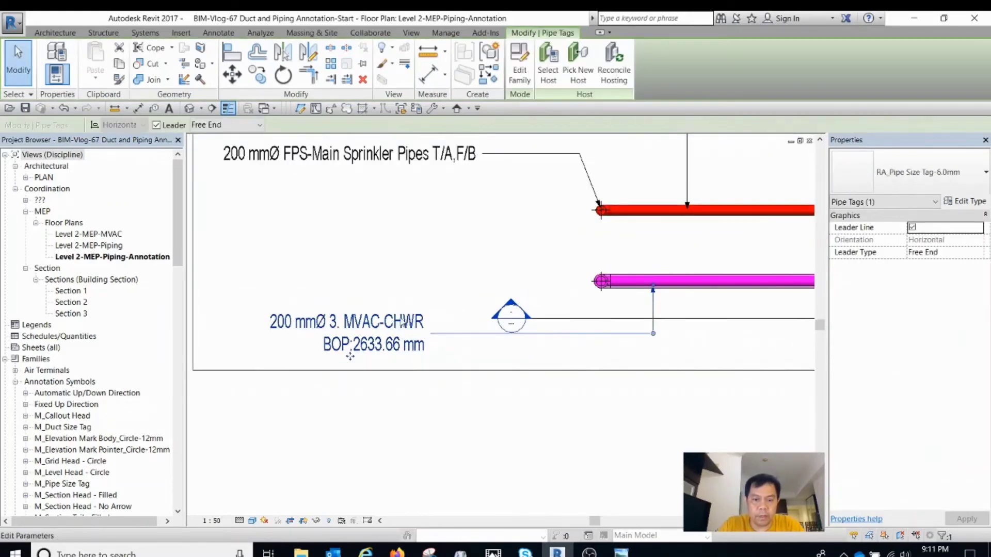
scroll(338, 309, "down", 2)
middle_click_drag(402, 327, 411, 364)
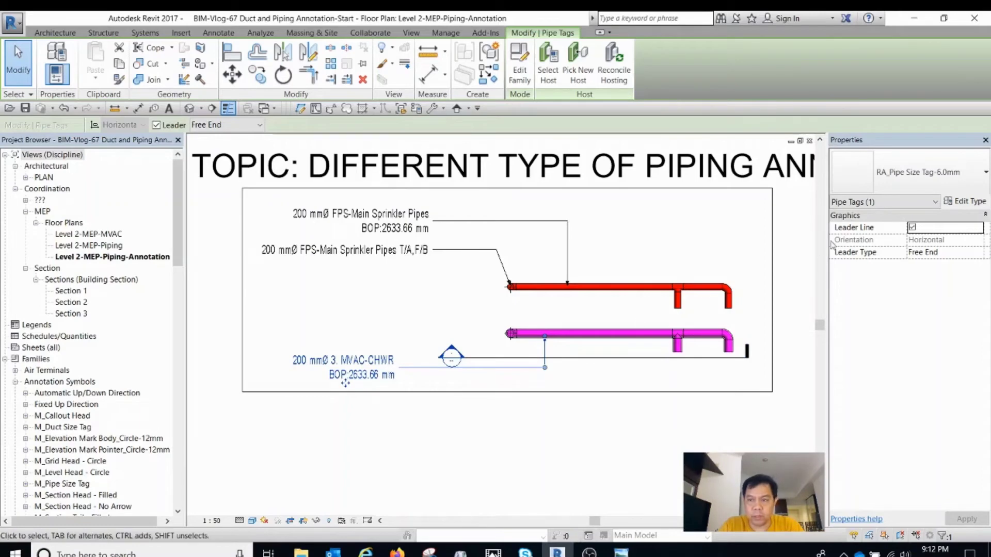
key("Escape")
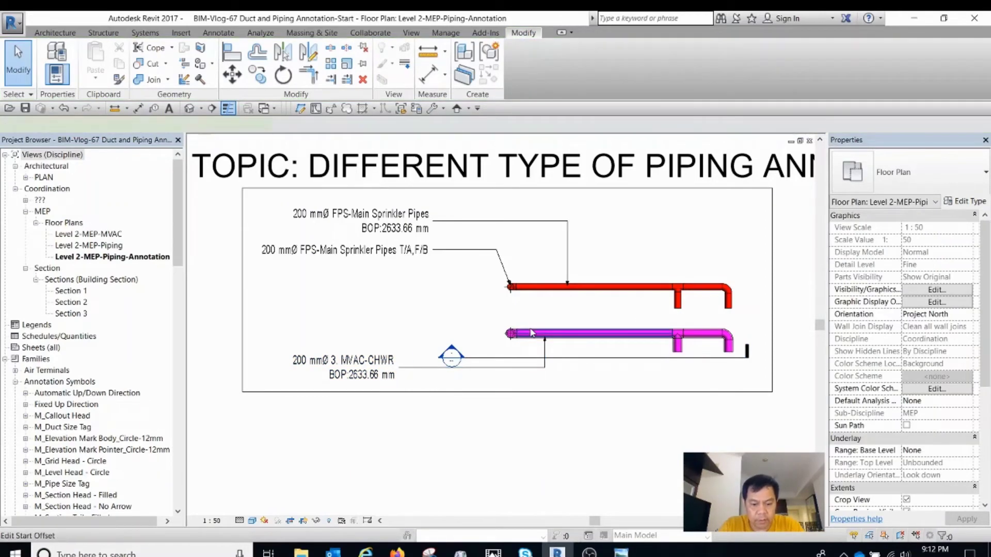
Step: Tag the magenta pipe with a second free-end tag of the pipe insulation family, placing its text above the existing MVAC-CHWR tag
scroll(532, 333, "up", 2)
key("t")
key("g")
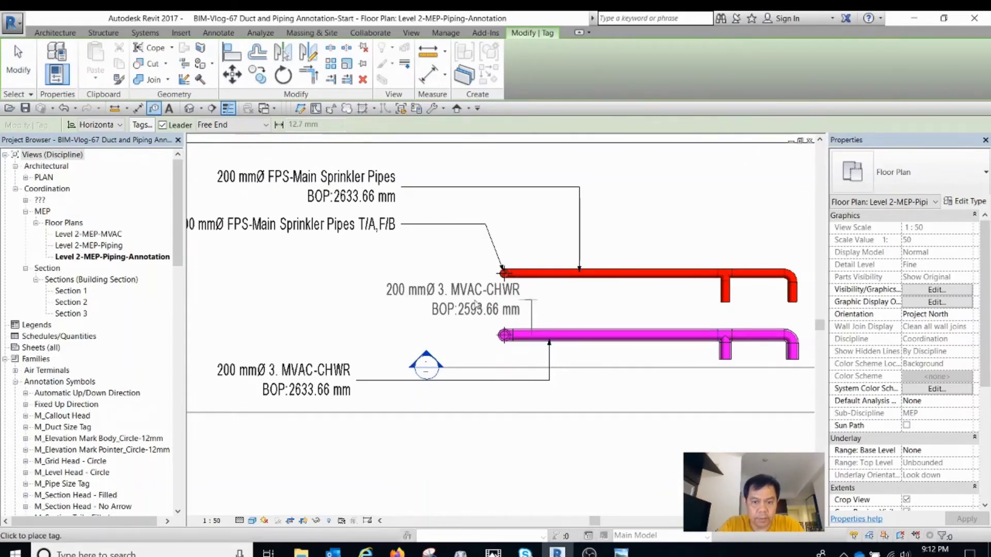
left_click(360, 303)
key("Escape")
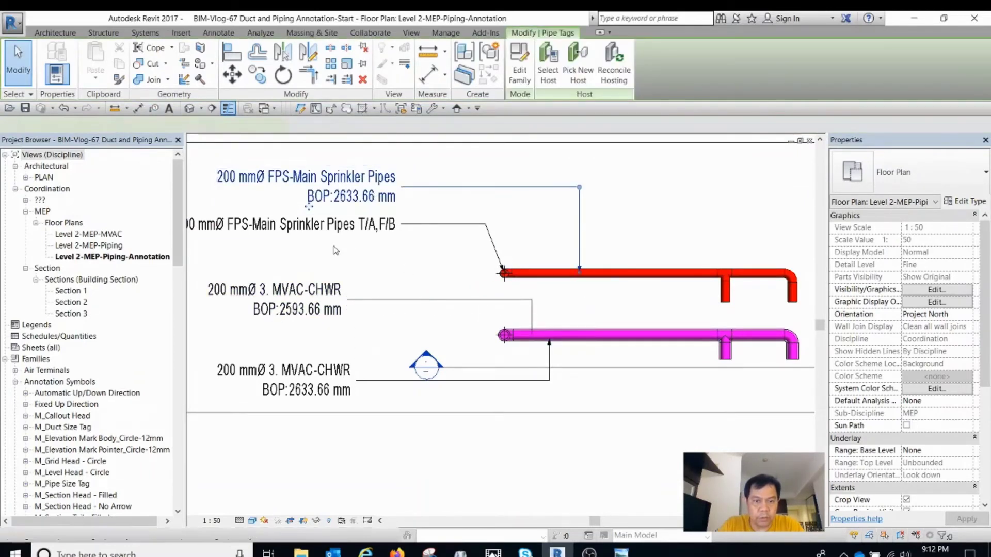
middle_click_drag(311, 306, 411, 299)
key("Escape")
Step: Check which tag family each of the two magenta pipe tags uses
left_click(410, 299)
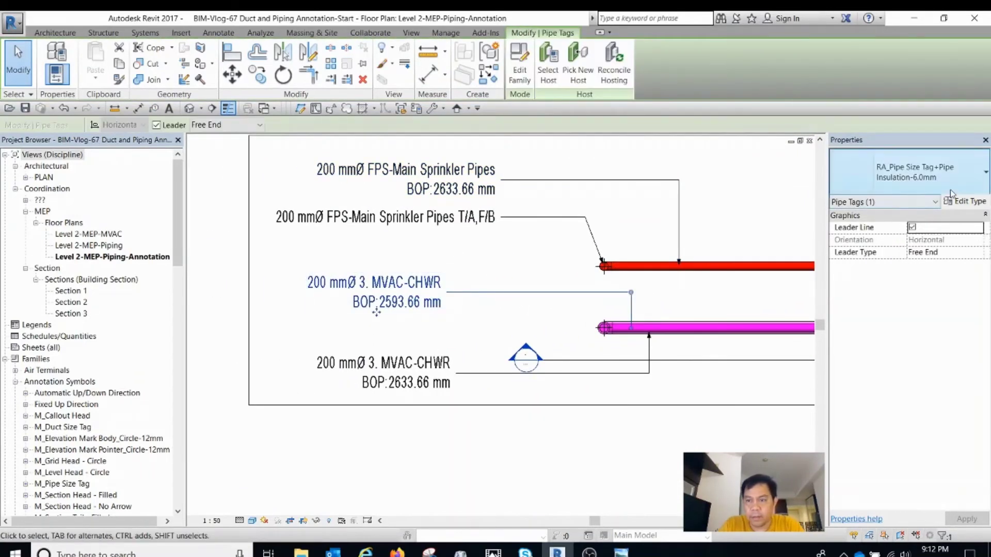
left_click(442, 379)
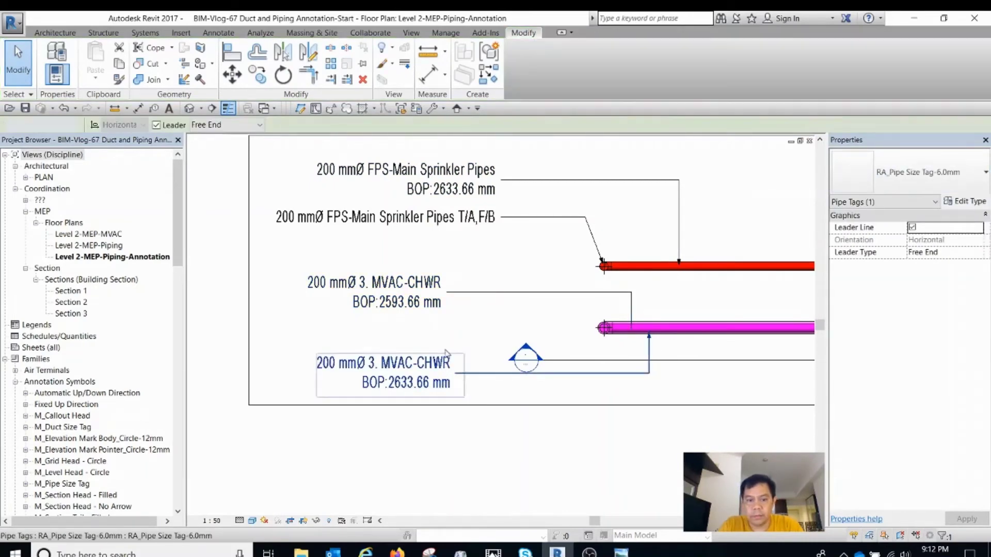
key("Escape")
left_click(397, 300)
left_click(570, 312)
Step: Set the leader arrowhead of the RA_Pipe Size Tag+Pipe Insulation-6.0mm type to Arrow Filled 30 Degree
left_click(398, 299)
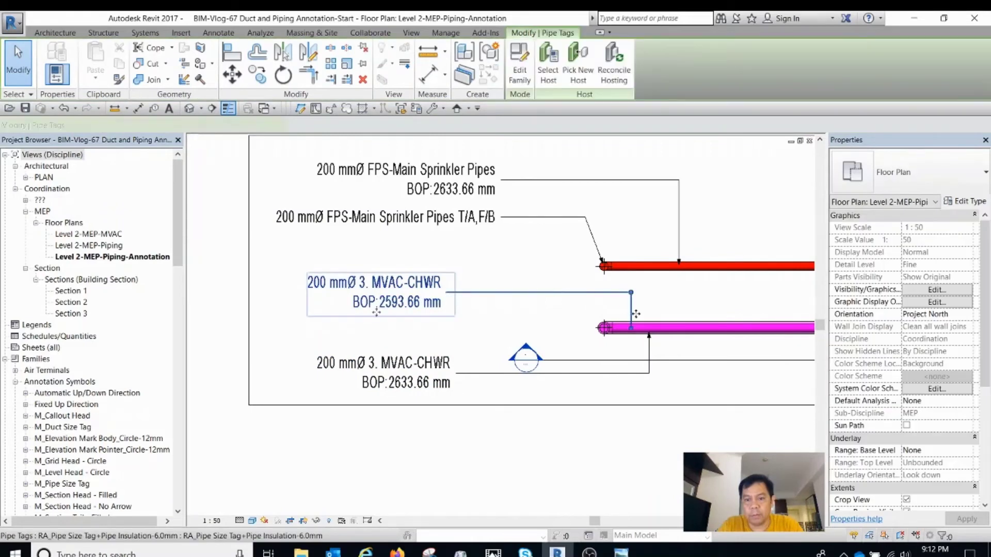
scroll(631, 317, "up", 2)
left_click(968, 203)
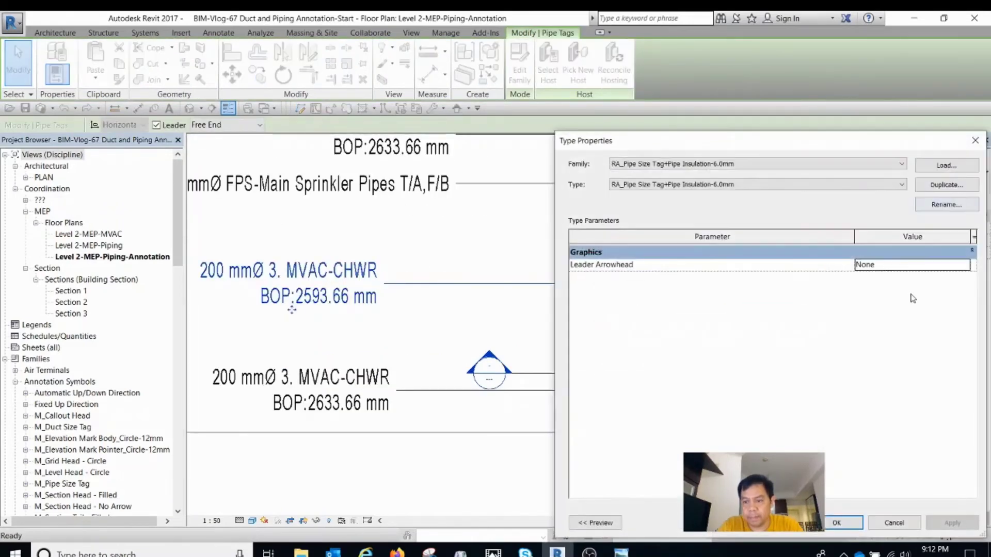
left_click(965, 265)
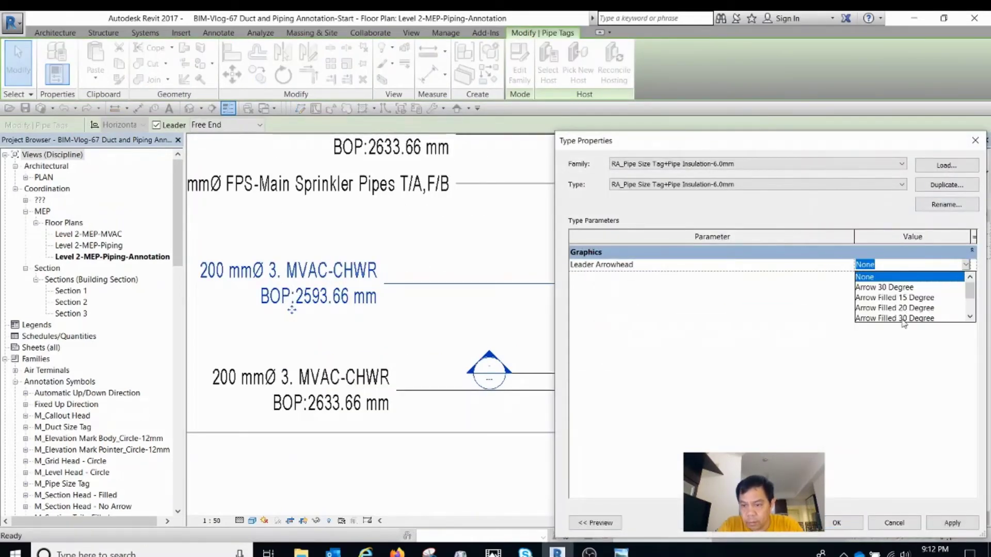
left_click(903, 319)
left_click(952, 523)
left_click(836, 522)
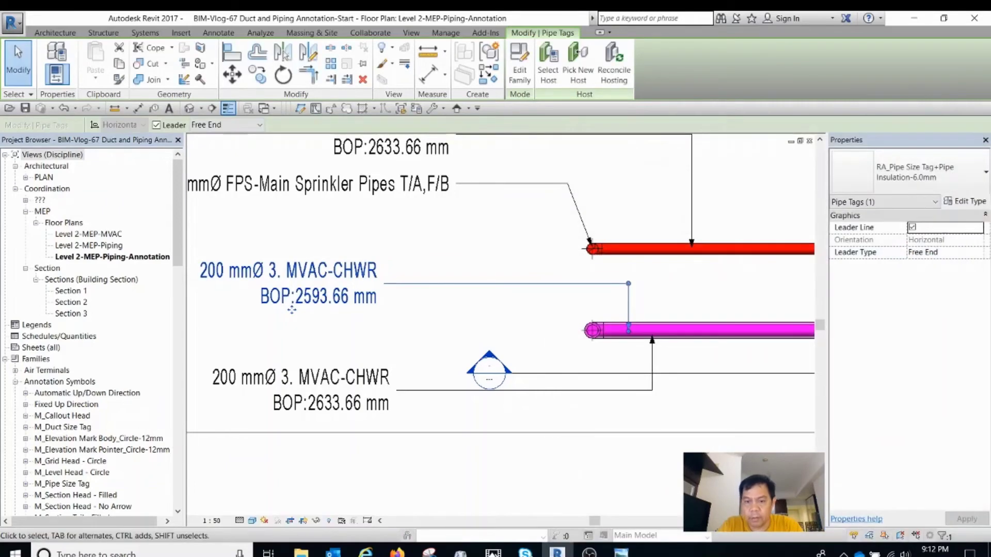
scroll(498, 345, "down", 2)
scroll(498, 344, "up", 1)
key("Escape")
scroll(498, 344, "up", 1)
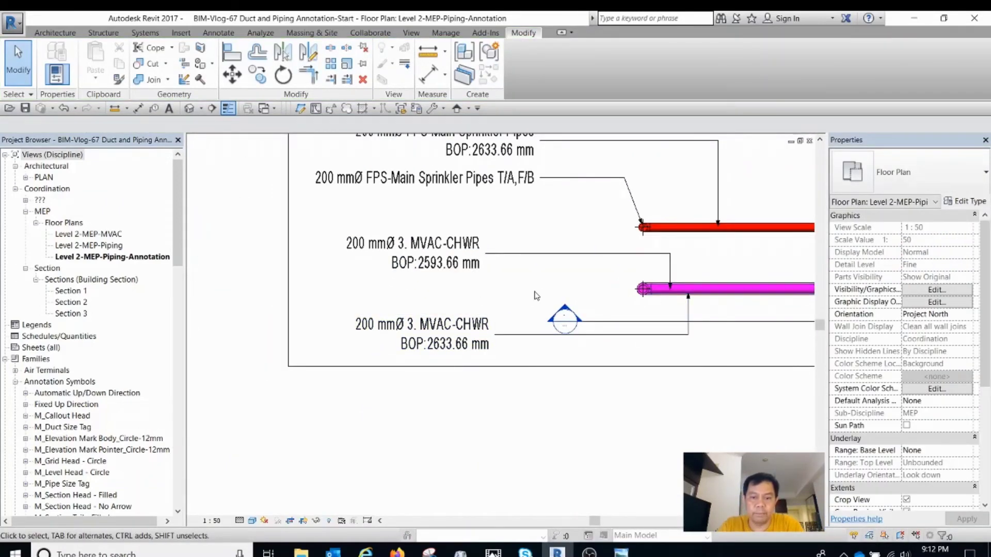
Step: Compare the tag types and BOP values of the insulation tag and the plain size tag on the magenta pipe
scroll(454, 261, "up", 1)
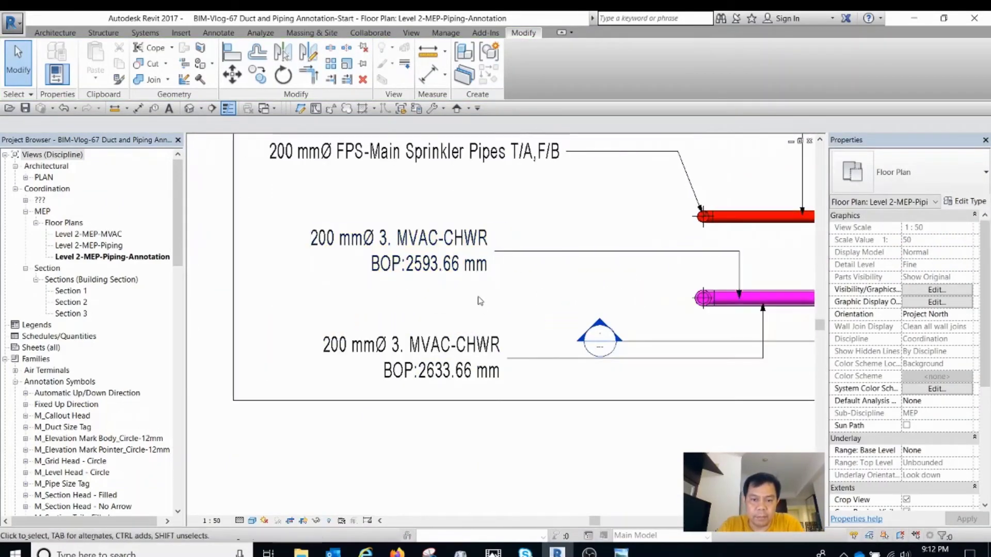
scroll(430, 314, "down", 1)
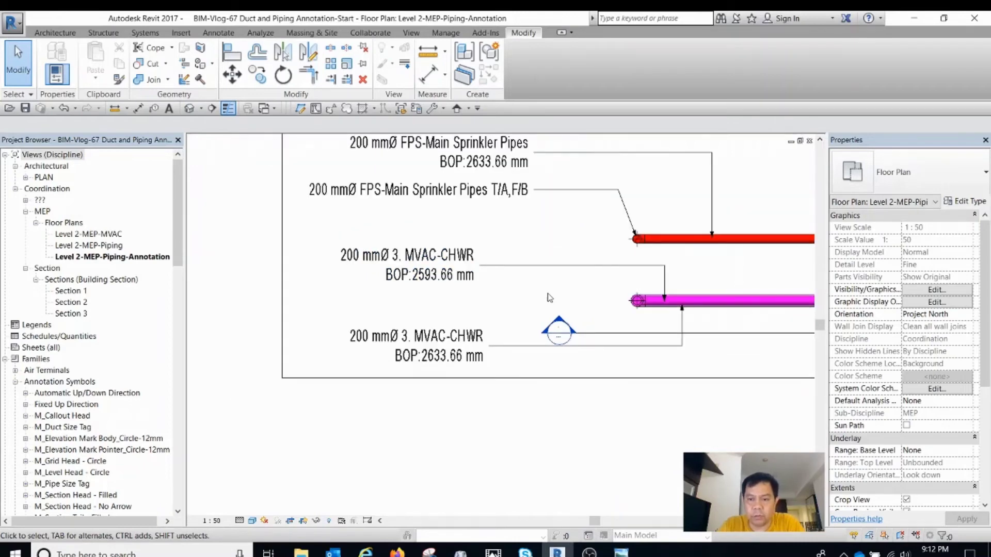
middle_click_drag(550, 297, 545, 304)
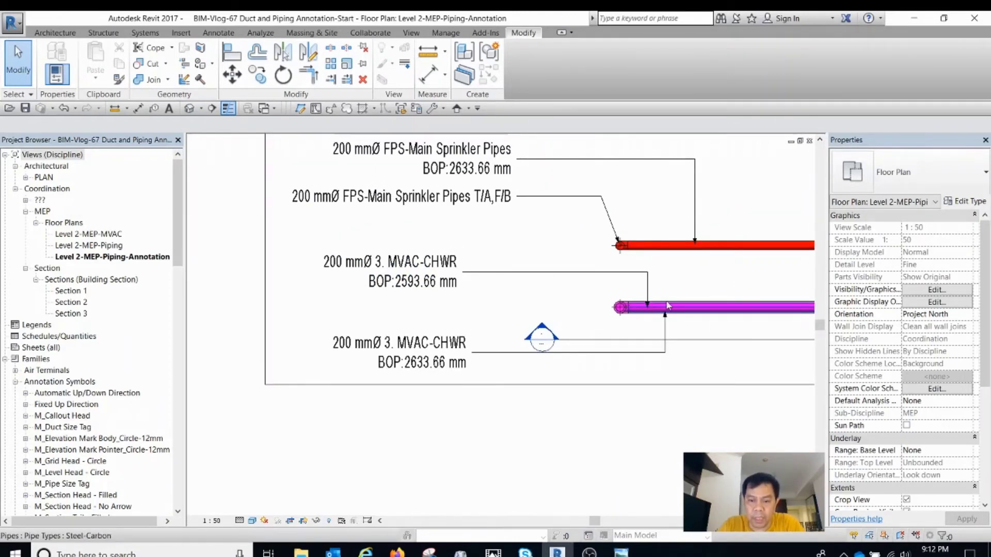
left_click(421, 282)
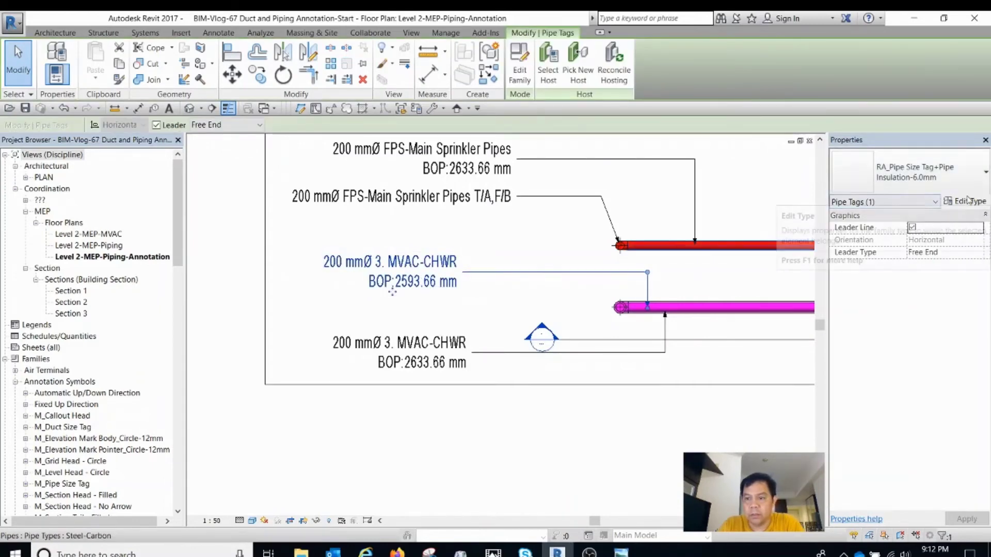
left_click(449, 311)
left_click(432, 359)
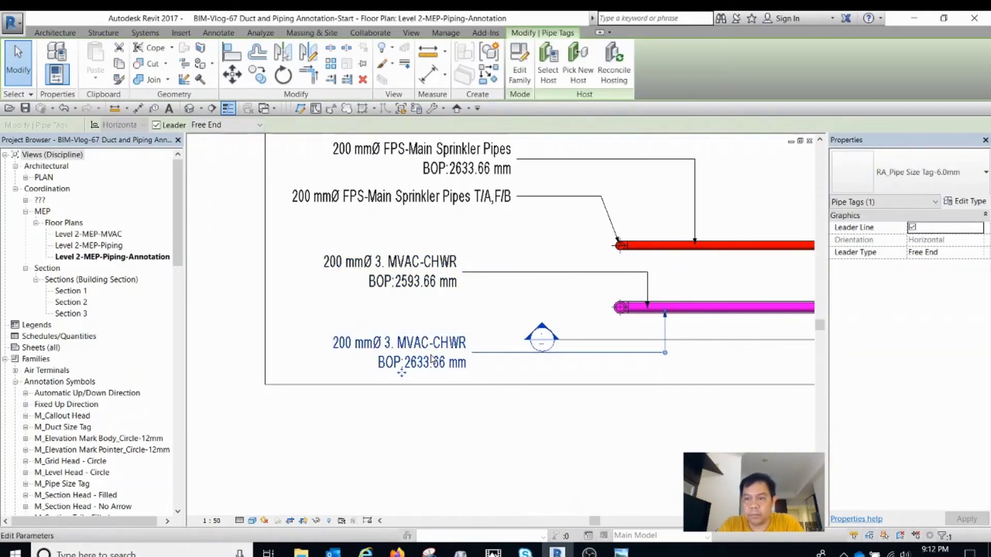
key("Escape")
left_click(447, 357)
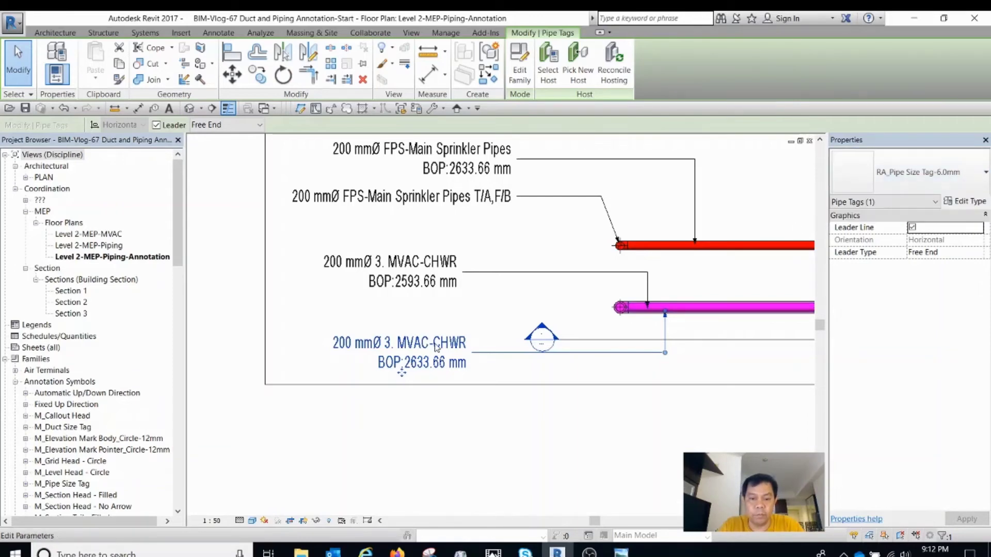
key("Escape")
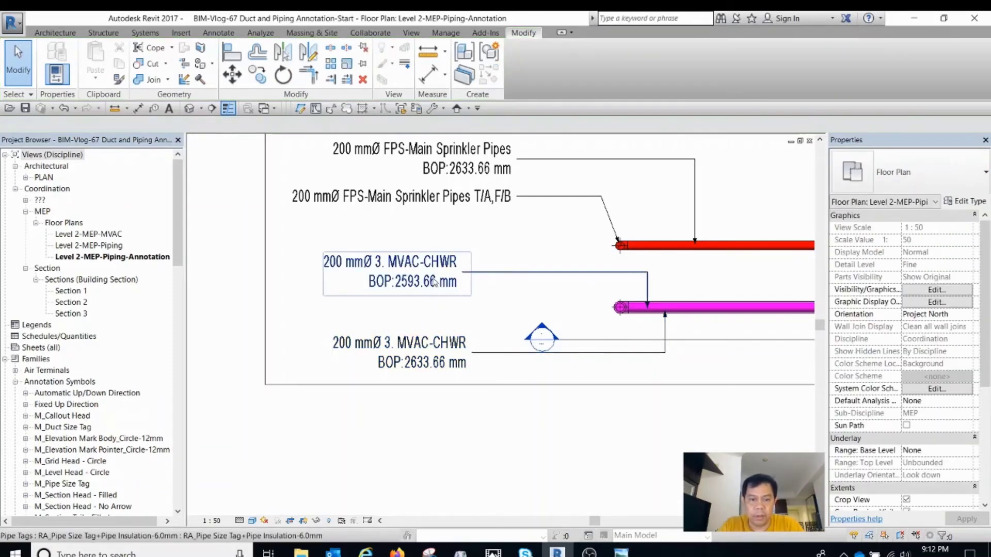
left_click(392, 271)
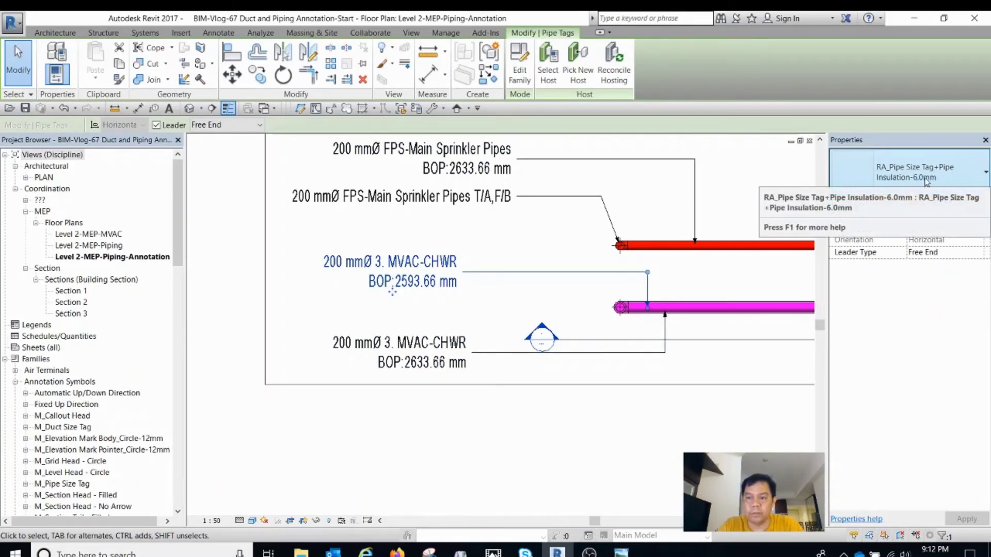
key("Escape")
scroll(434, 333, "up", 2)
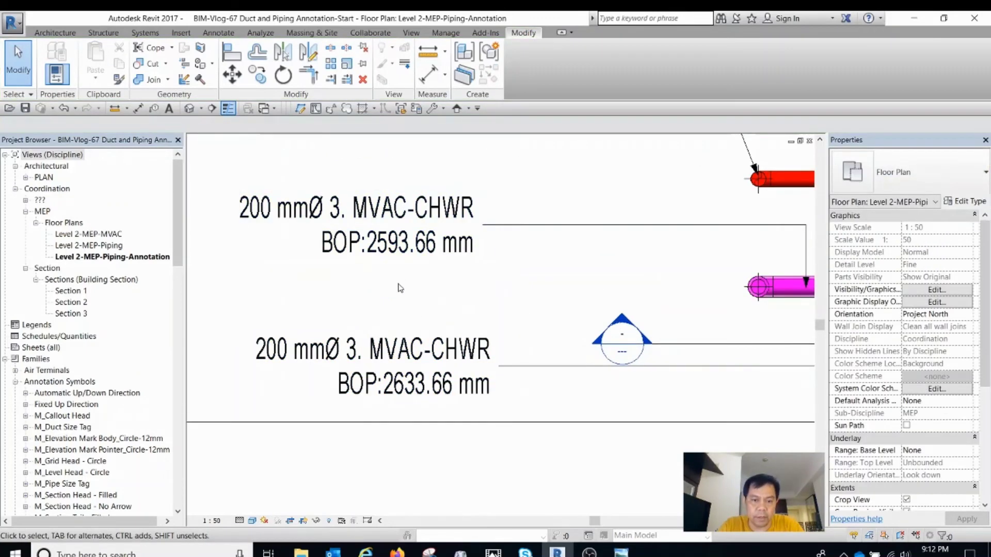
left_click(410, 390)
scroll(465, 382, "down", 5)
key("Escape")
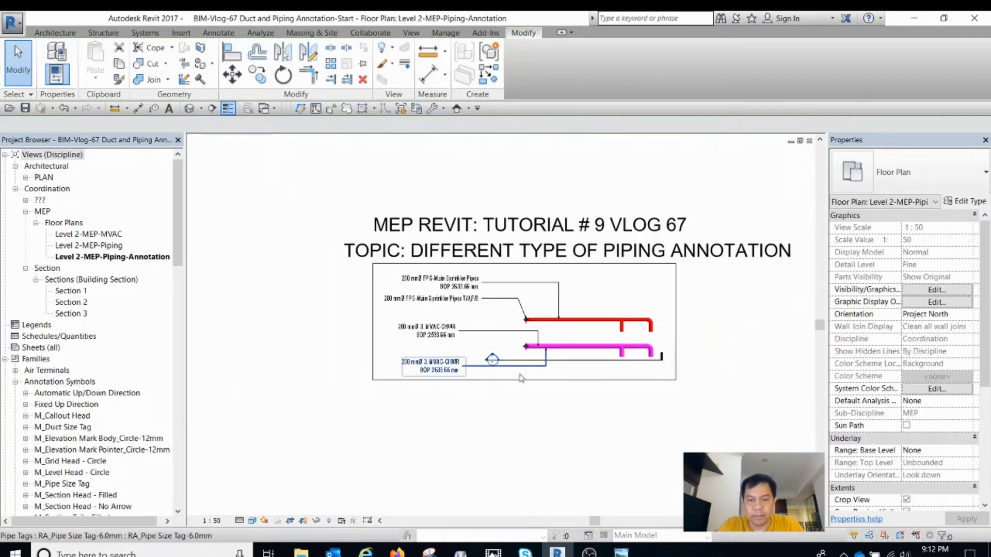
Step: Draw a vertical section line across the red and magenta pipes, from above the red pipe to below the crop region
scroll(521, 379, "down", 3)
scroll(532, 335, "up", 2)
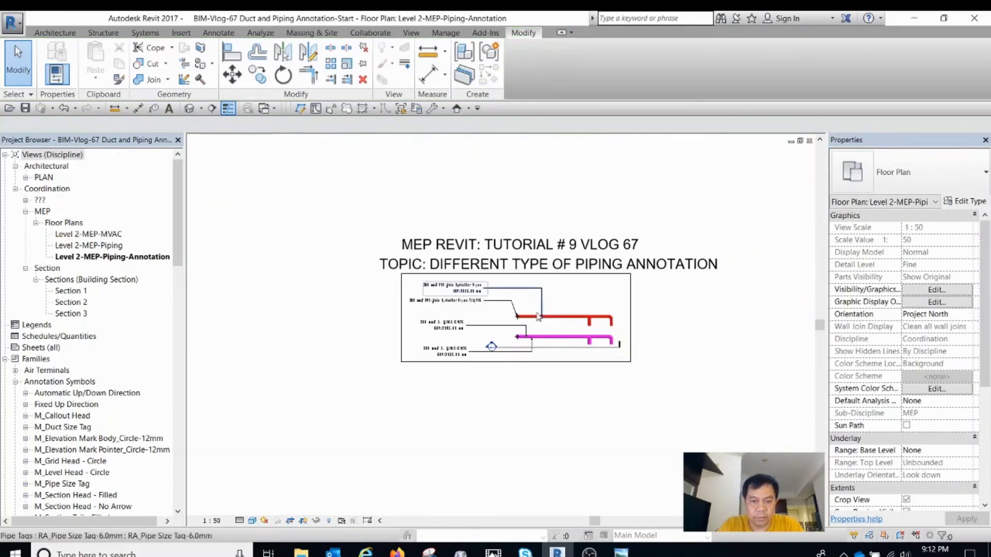
scroll(533, 366, "up", 2)
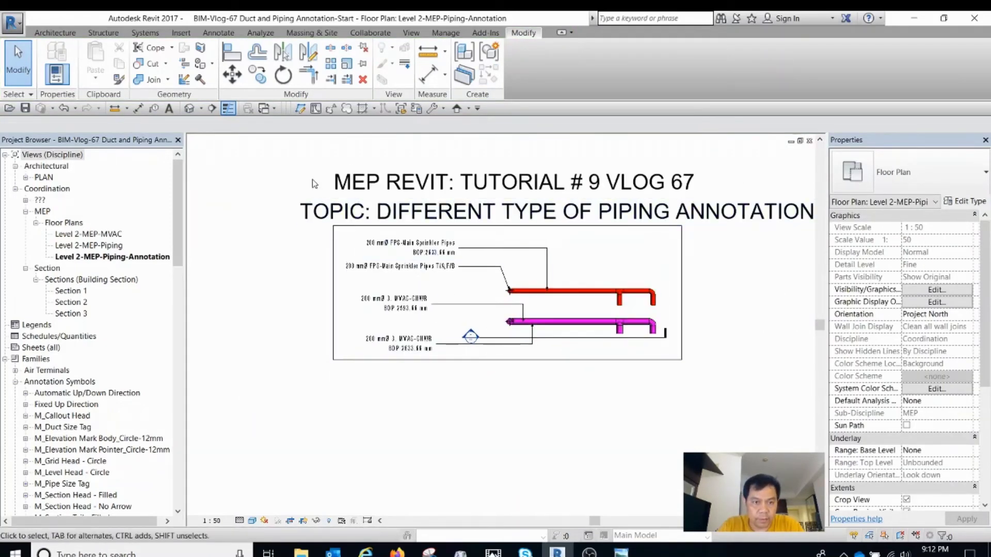
left_click(212, 108)
left_click(566, 235)
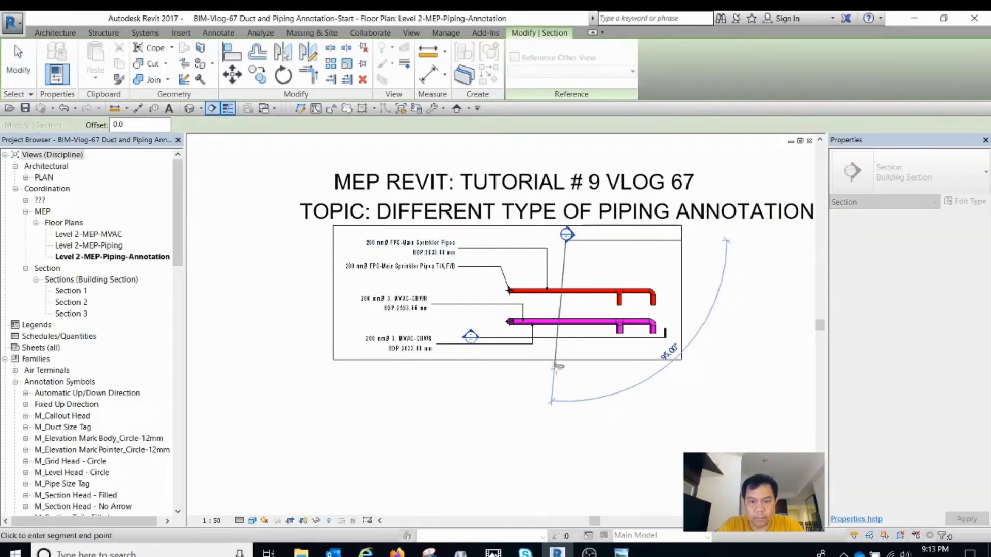
left_click(566, 372)
Step: Reduce the new section's view depth to about 1439 mm and open its view
scroll(678, 353, "down", 2)
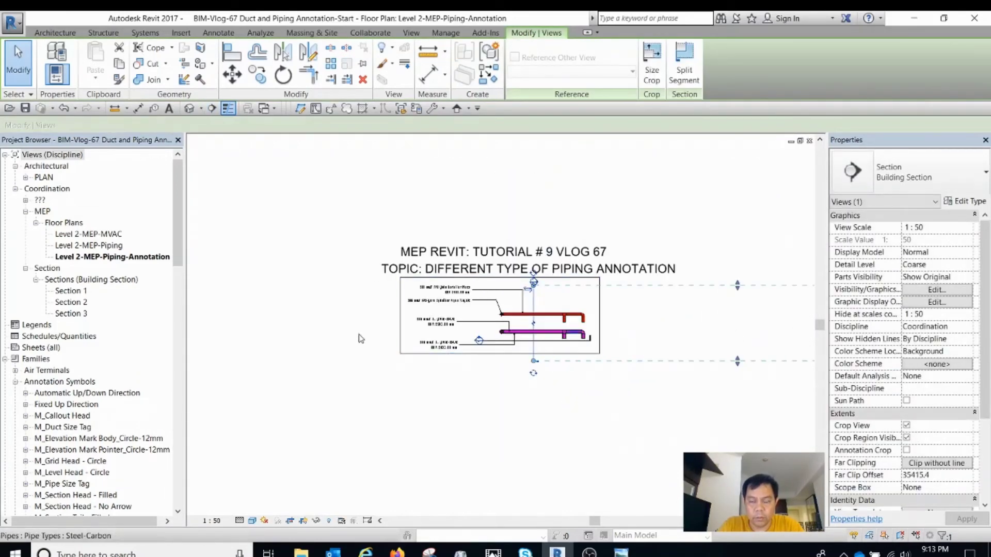
scroll(373, 326, "down", 2)
left_click_drag(746, 325, 650, 349)
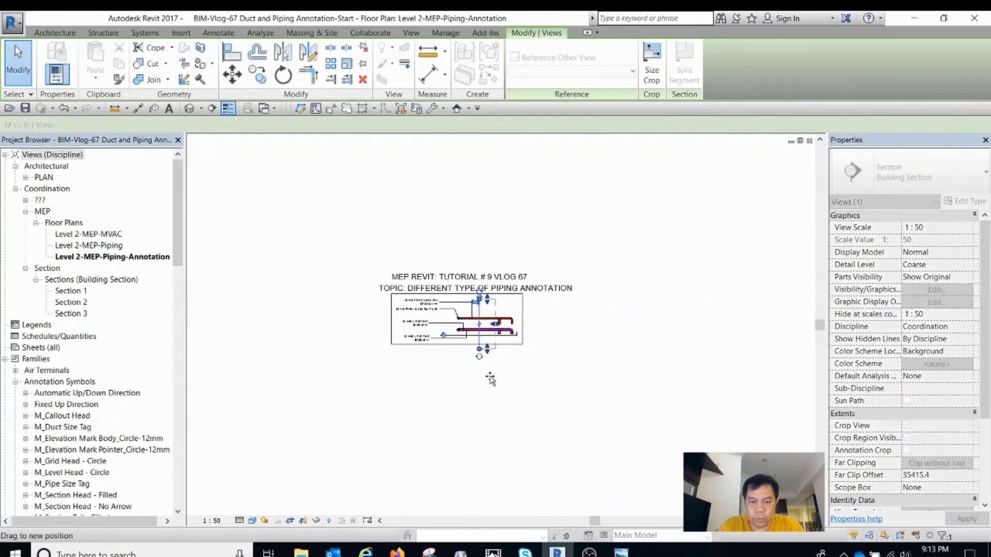
scroll(487, 333, "up", 3)
key("Escape")
scroll(478, 245, "up", 1)
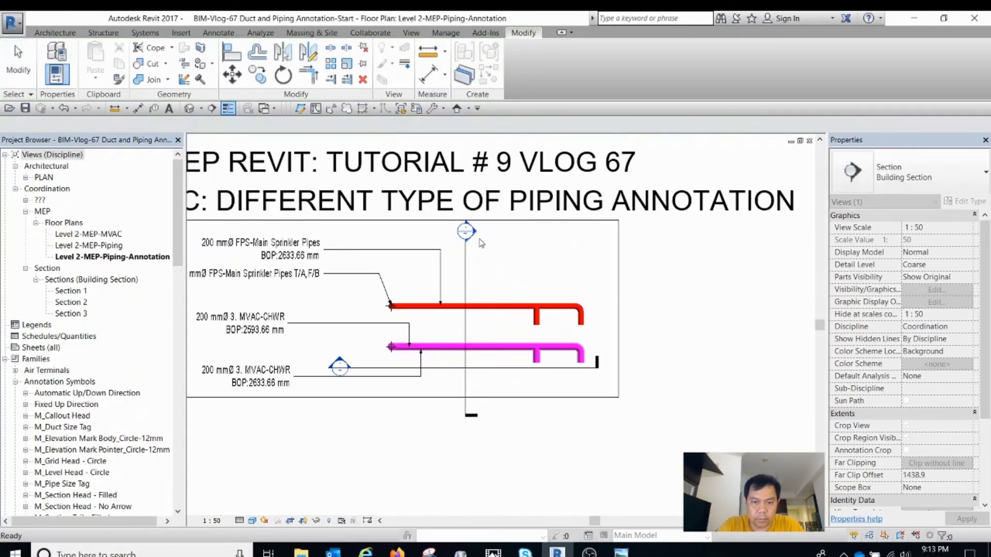
double_click(480, 236)
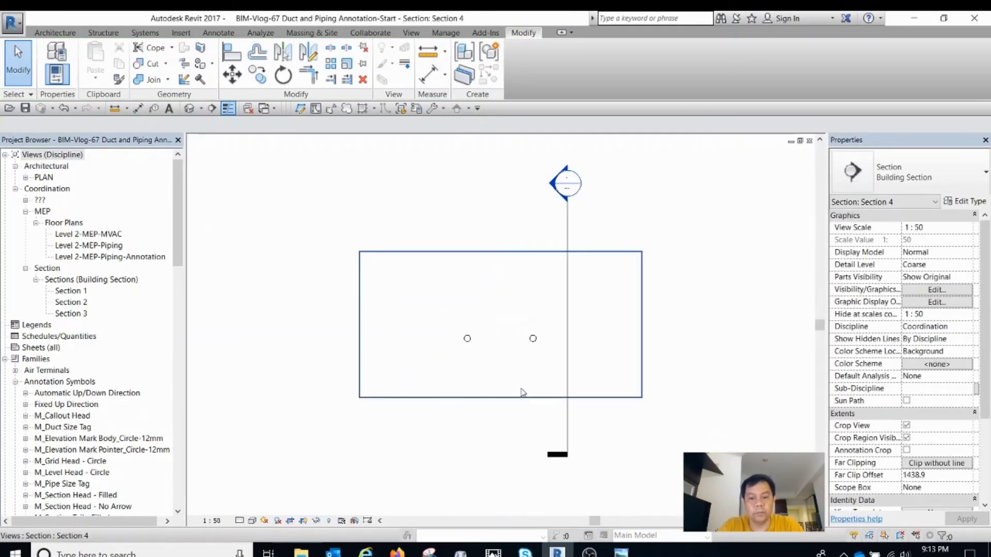
Step: Extend the section's crop region down past Level 2 and pull the level line's left end out beyond the crop boundary
scroll(523, 372, "down", 2)
left_click(518, 377)
left_click_drag(510, 377, 509, 486)
middle_click_drag(530, 474, 541, 444)
left_click(600, 391)
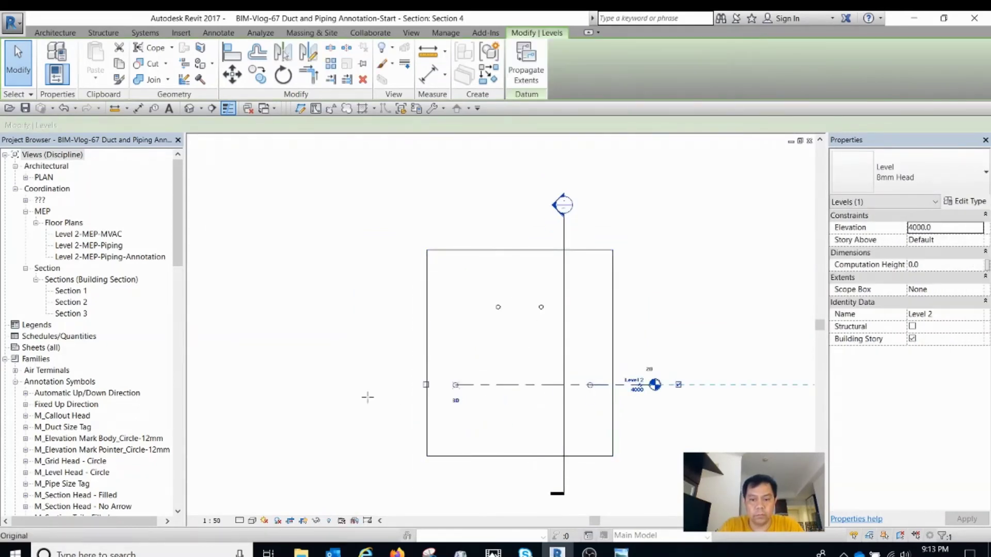
left_click_drag(368, 397, 355, 397)
left_click(439, 494)
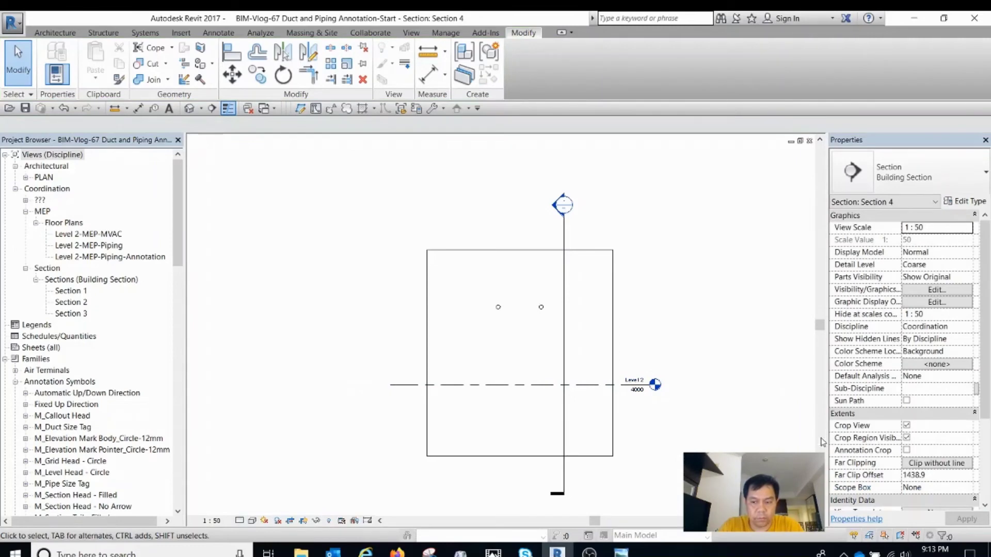
Step: Apply the L2-Section view template to the Section 4 view
left_click(954, 464)
left_click(532, 346)
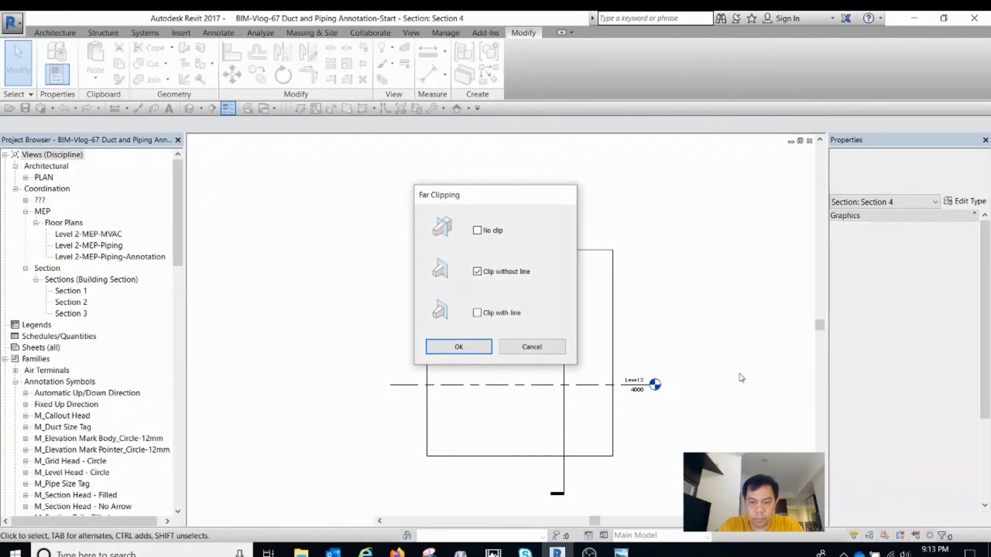
scroll(947, 483, "down", 3)
left_click(957, 413)
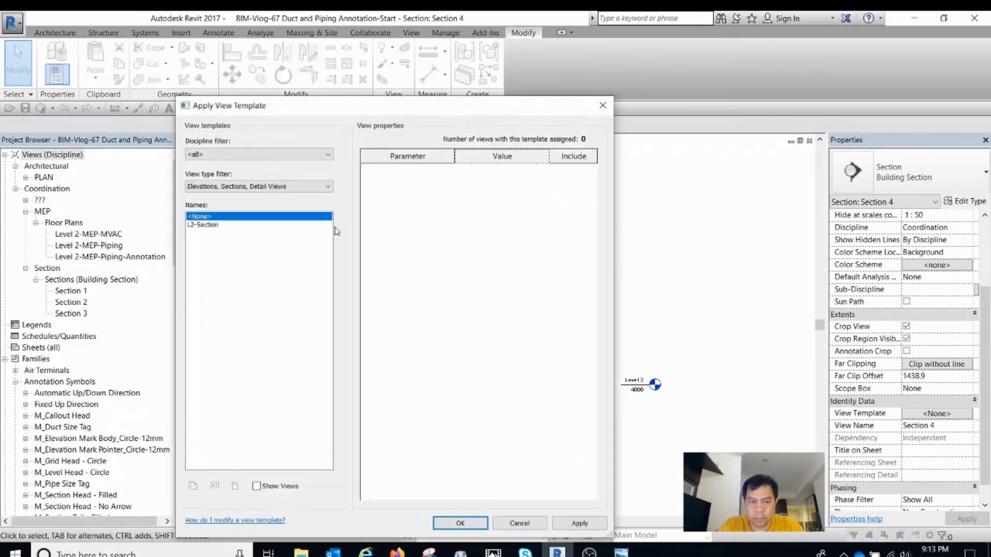
left_click(203, 225)
left_click(581, 523)
left_click(460, 523)
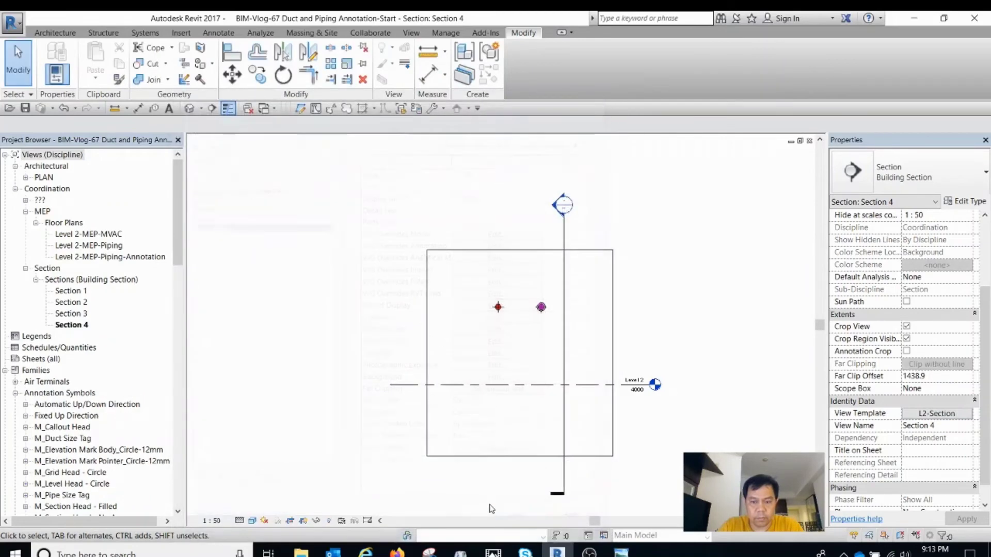
Step: Open the Section 3 view from its section head and find the magenta pipe above Level 2
scroll(540, 376, "up", 4)
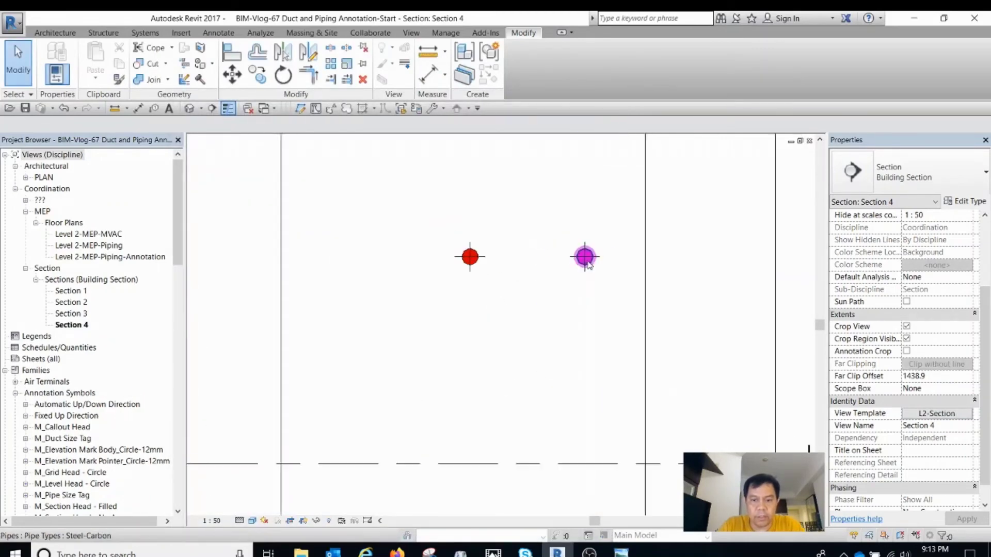
scroll(529, 304, "up", 2)
scroll(489, 290, "down", 3)
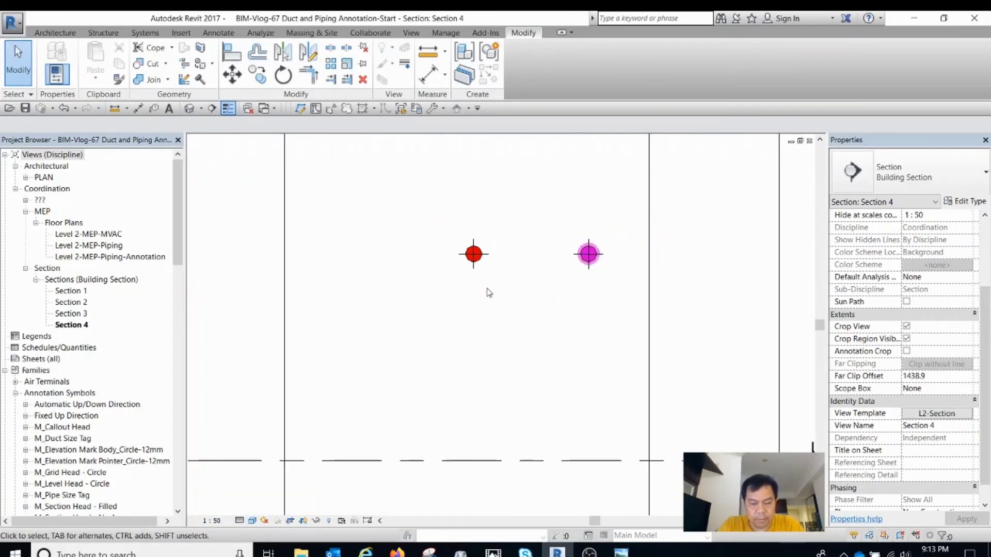
scroll(518, 293, "down", 3)
left_click(560, 230)
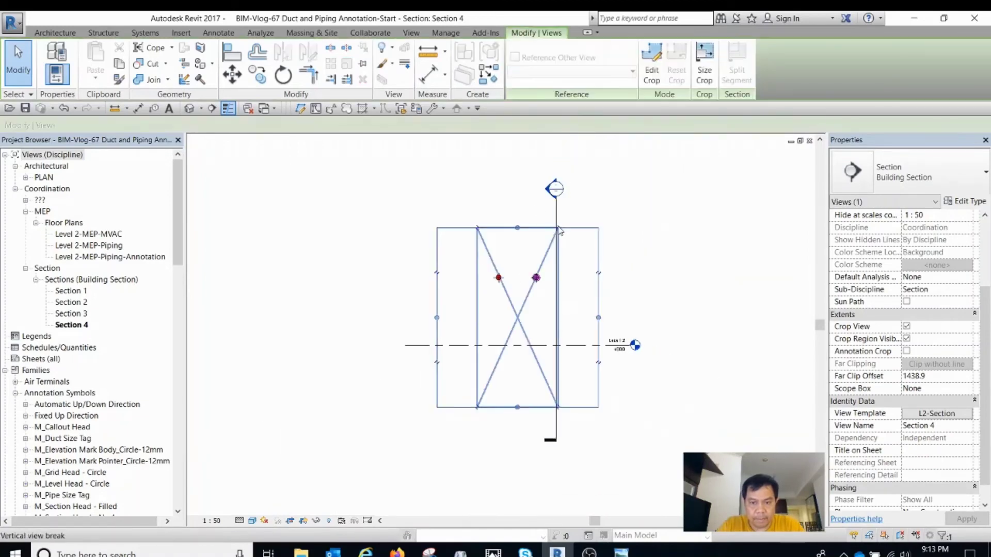
scroll(556, 217, "up", 2)
left_click(554, 208)
double_click(553, 176)
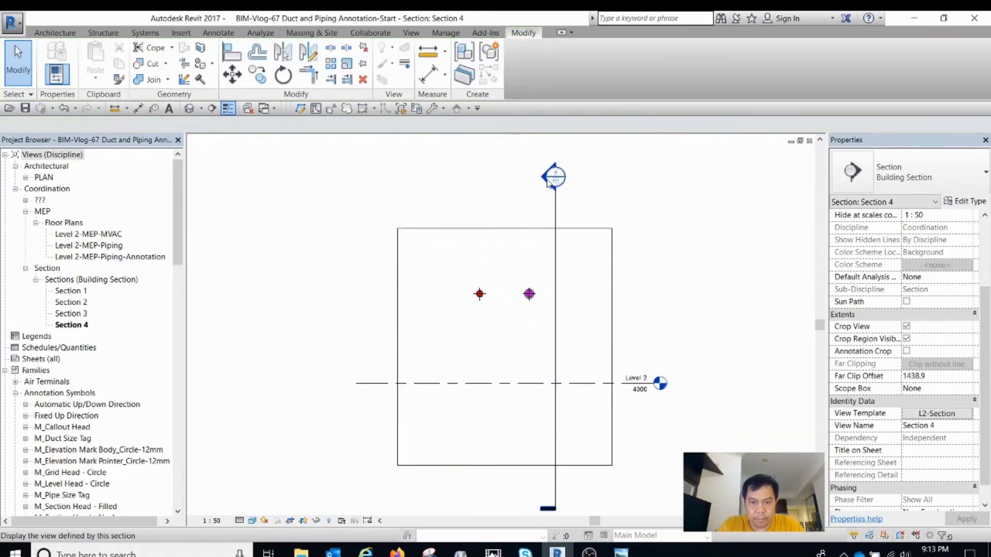
scroll(381, 339, "up", 1)
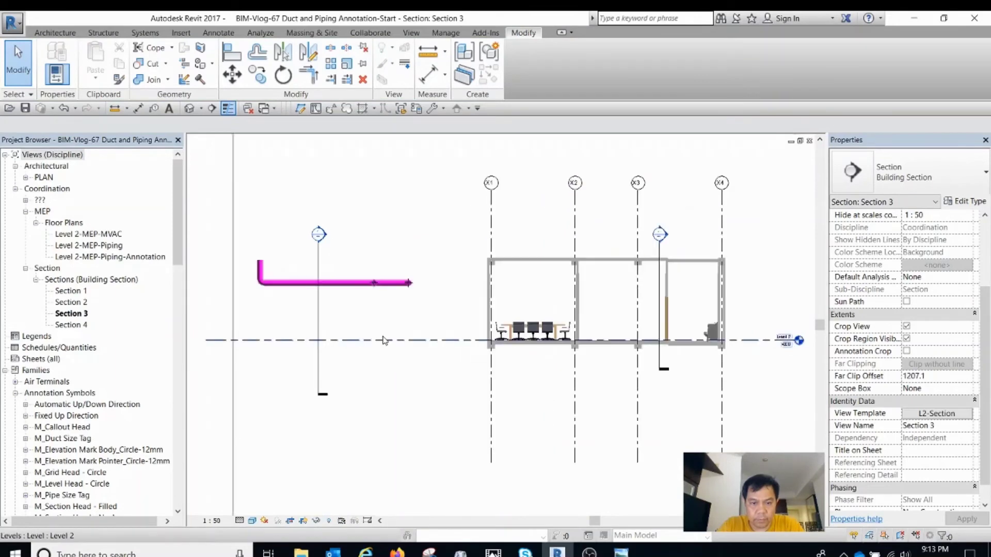
left_click(383, 341)
middle_click_drag(383, 341, 542, 345)
scroll(456, 333, "up", 4)
left_click(446, 359)
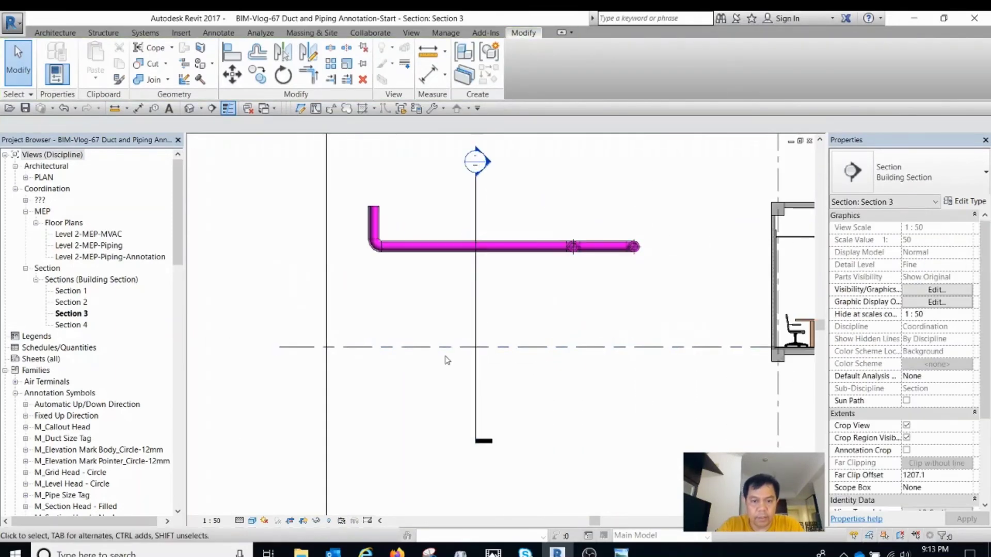
scroll(423, 255, "up", 1)
left_click(411, 252)
middle_click_drag(412, 262, 483, 272)
scroll(482, 272, "up", 2)
left_click(482, 274)
key("d")
key("i")
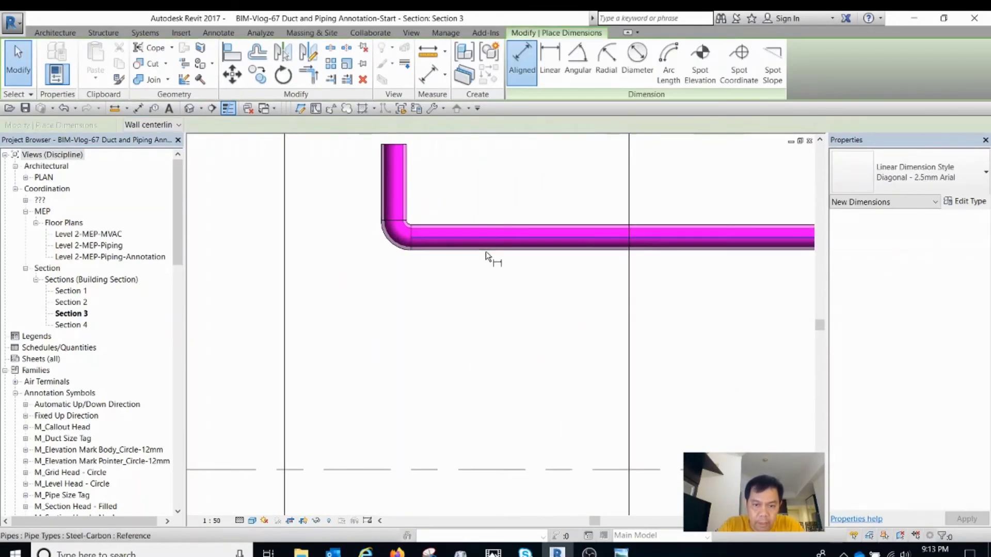
key("Escape")
key("Escape")
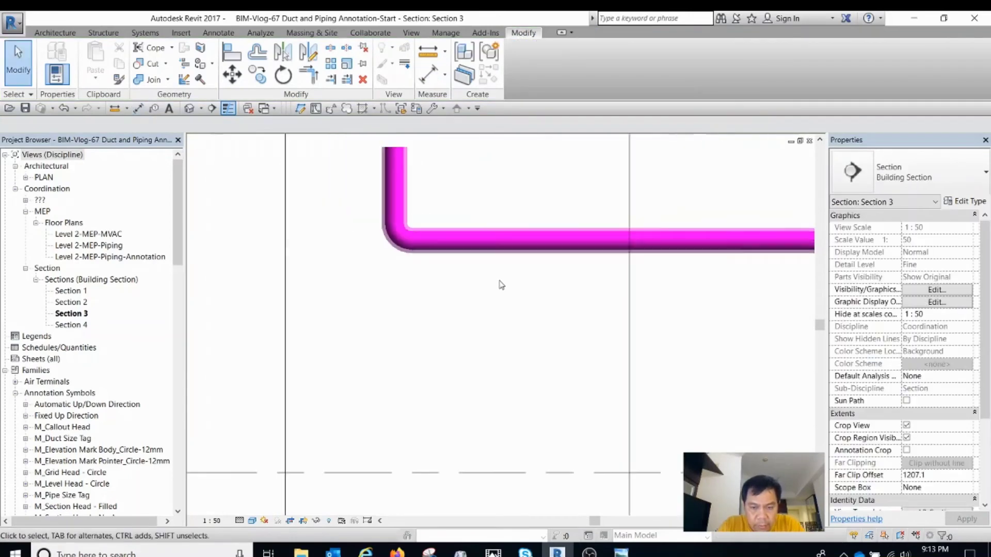
scroll(500, 286, "down", 1)
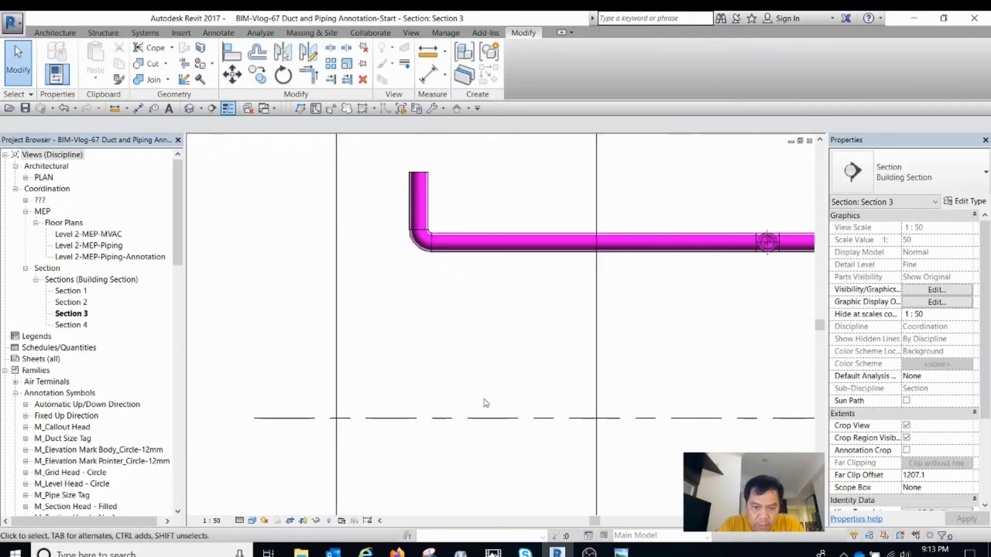
scroll(475, 270, "up", 1)
scroll(471, 258, "up", 2)
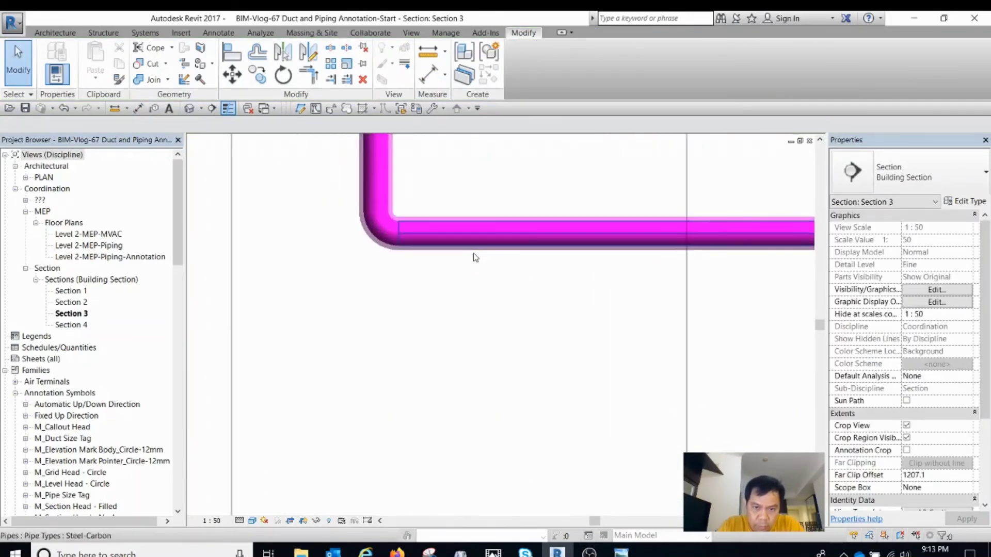
scroll(479, 241, "up", 1)
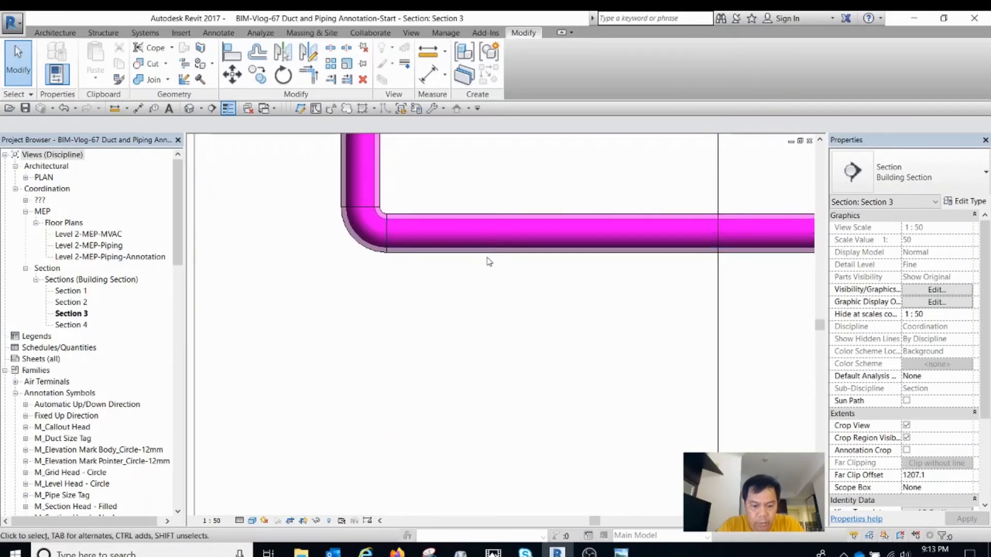
key("d")
key("i")
key("Escape")
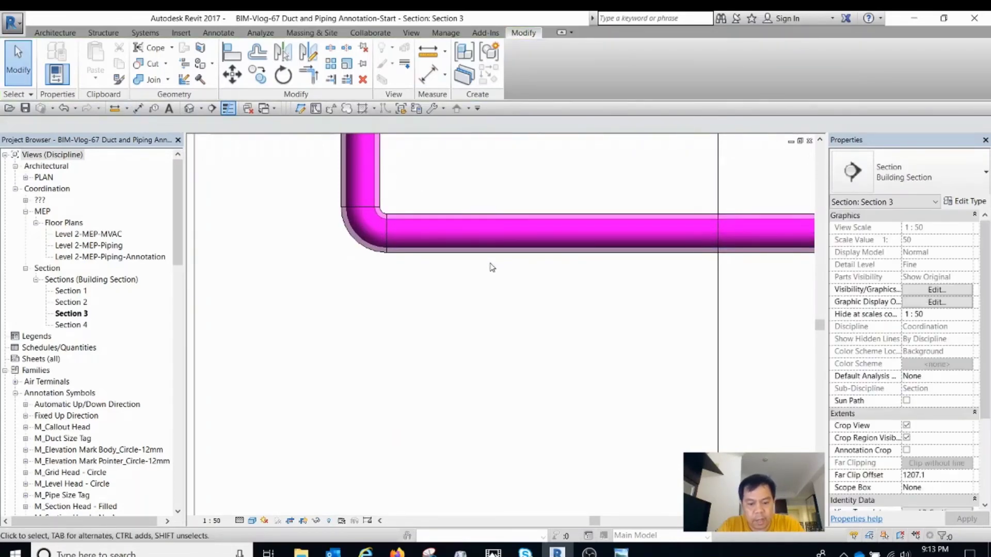
Step: Place an aligned dimension from the outer bottom edge of the magenta pipe's insulation down to Level 2
key("d")
key("i")
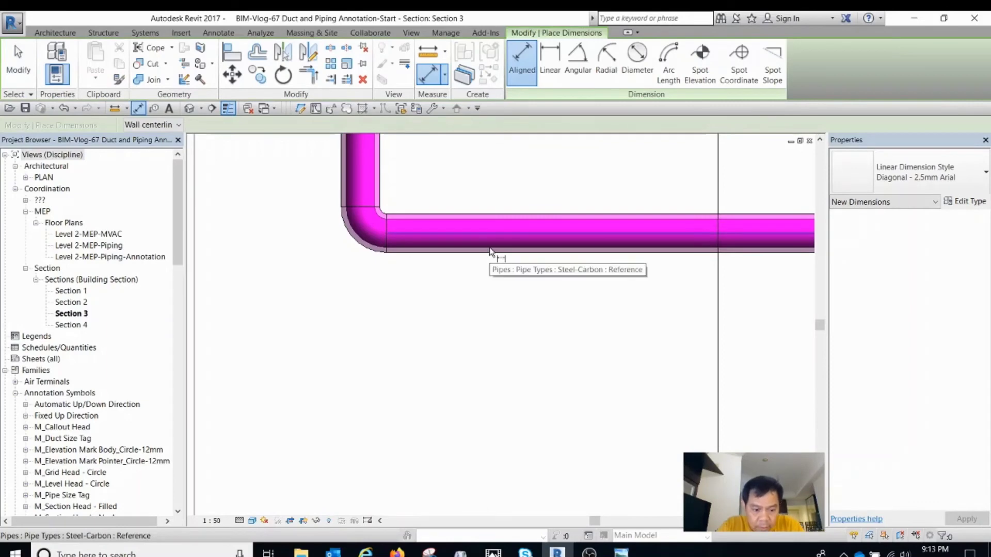
key("Tab")
scroll(491, 257, "up", 2)
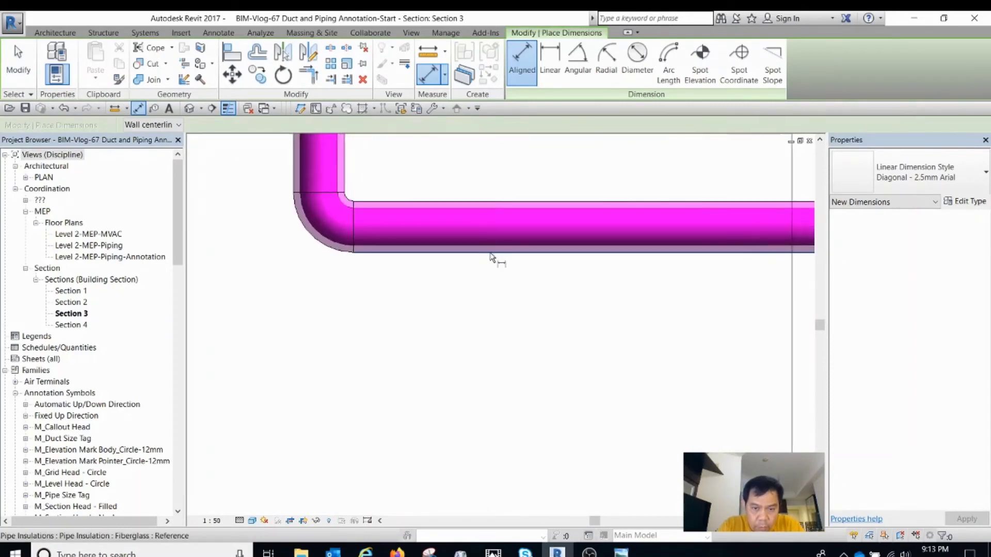
scroll(562, 196, "down", 2)
scroll(548, 371, "down", 3)
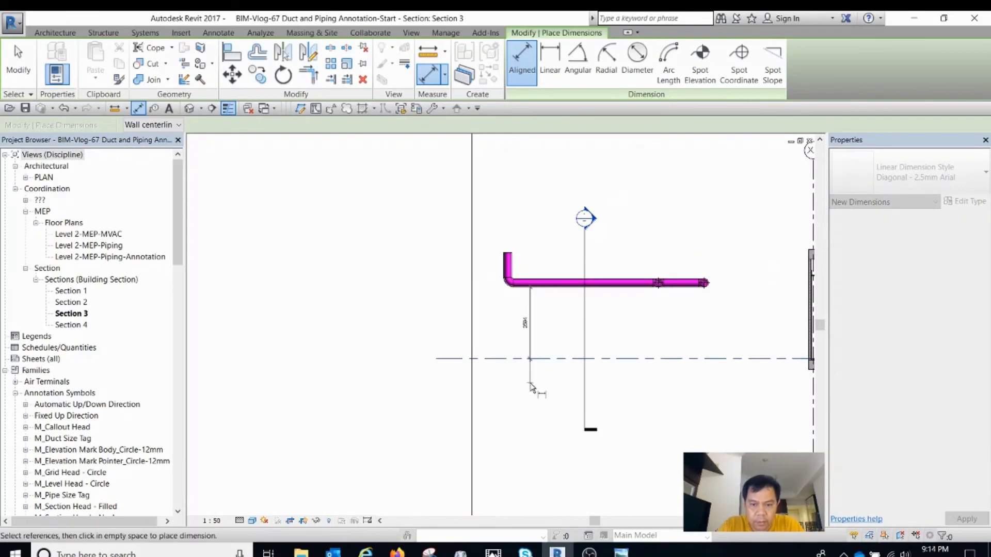
left_click(531, 385)
scroll(534, 336, "up", 3)
key("Escape")
Step: Check the dimension's exact value and its witness point on the underside of the magenta pipe's insulation
left_click(521, 302)
scroll(542, 320, "up", 4)
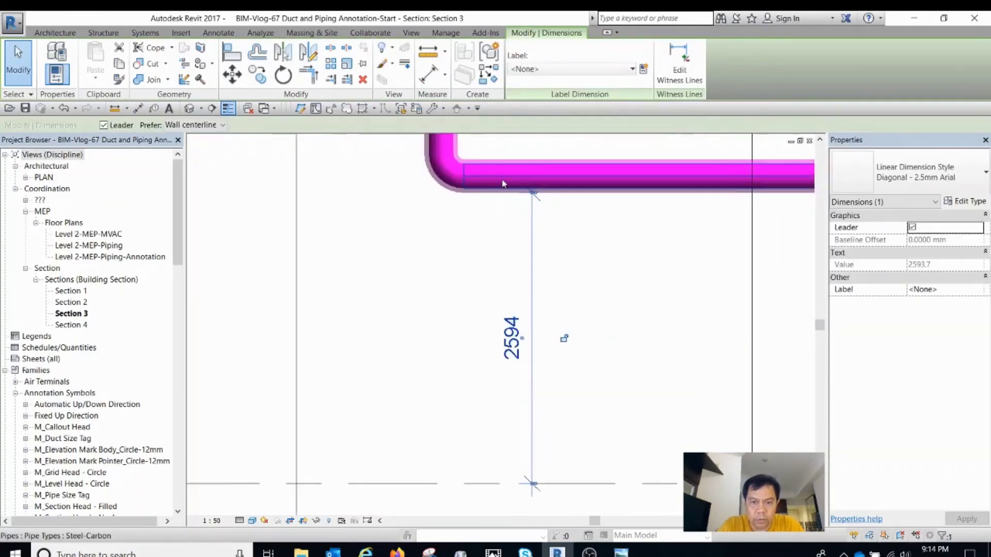
scroll(543, 266, "down", 2)
middle_click_drag(544, 430, 503, 423)
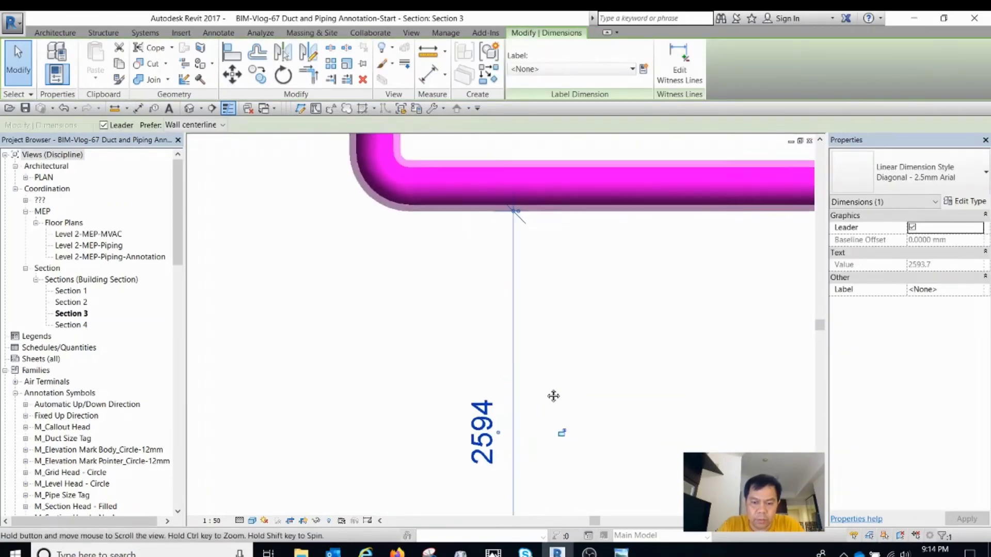
scroll(499, 223, "up", 3)
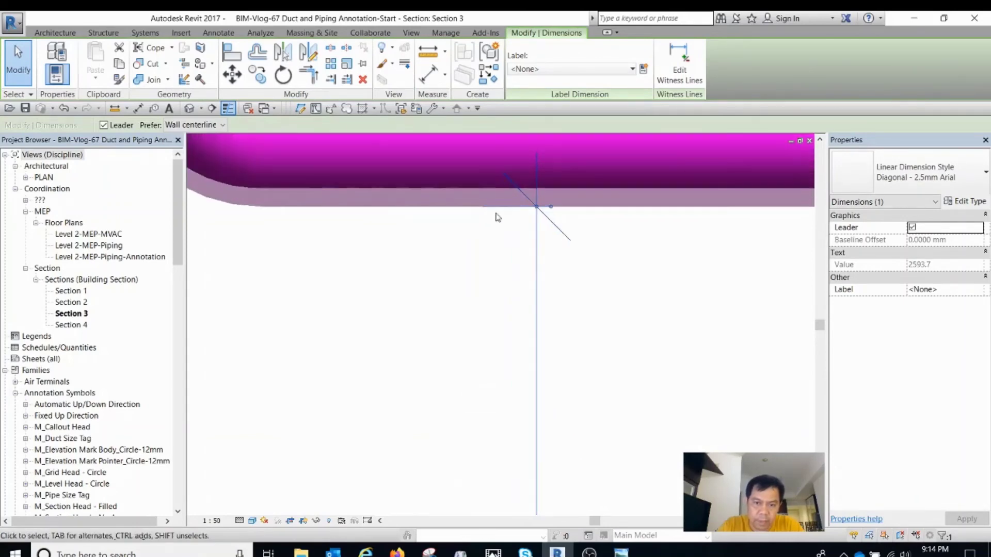
scroll(456, 212, "down", 6)
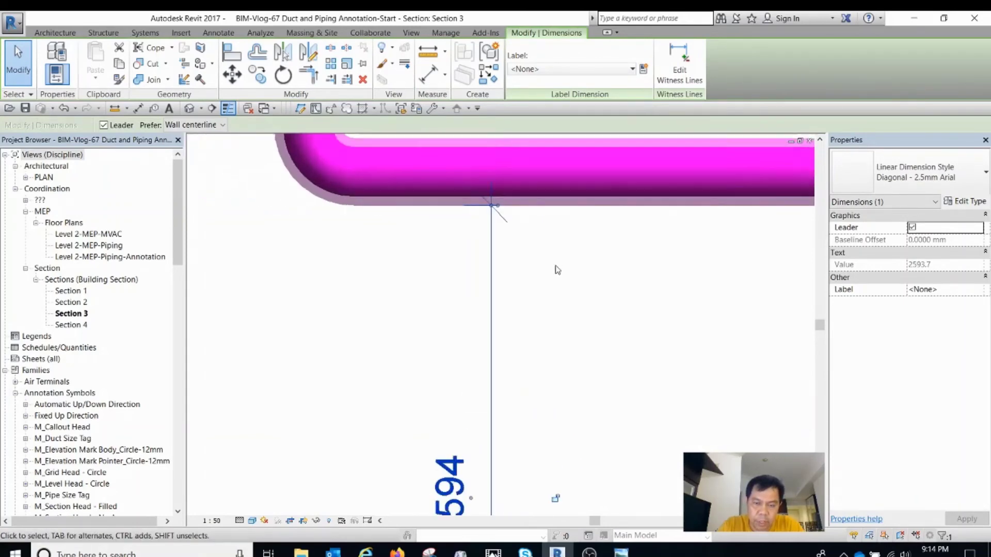
left_click(557, 312)
Step: In the Section 4 view, move the Section 3 line between the two pipes, close to the red one, and open its view
key("w")
key("t")
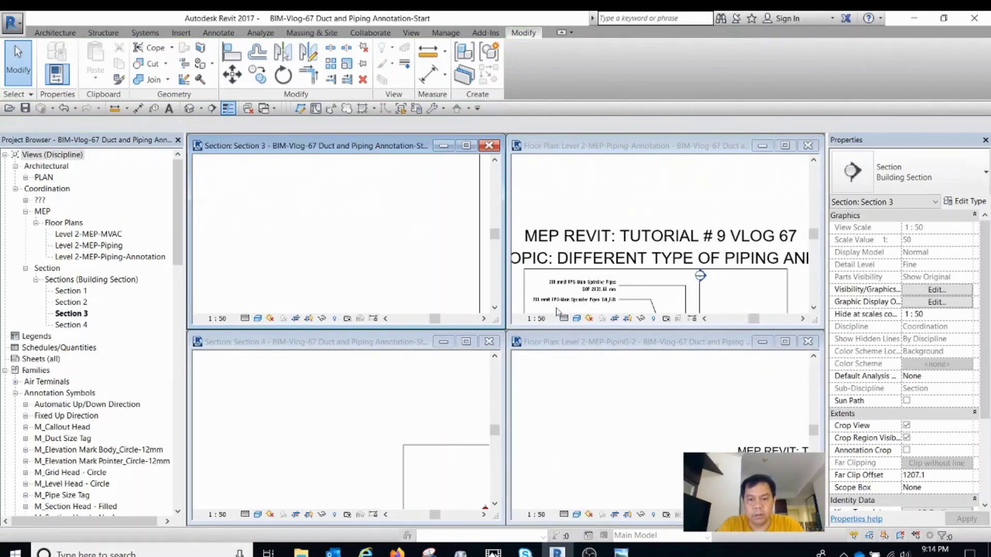
left_click(471, 343)
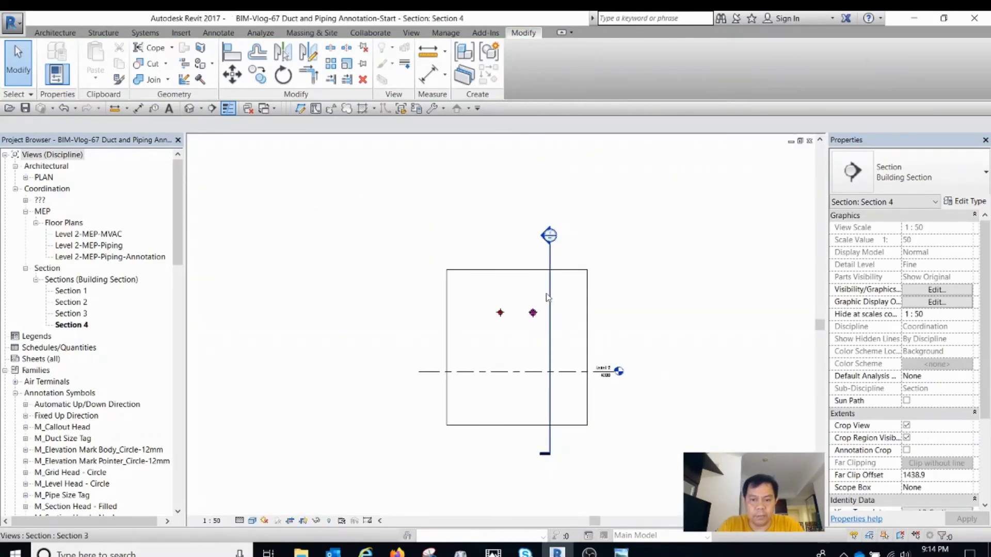
left_click(548, 288)
scroll(549, 288, "up", 2)
left_click_drag(549, 288, 481, 290)
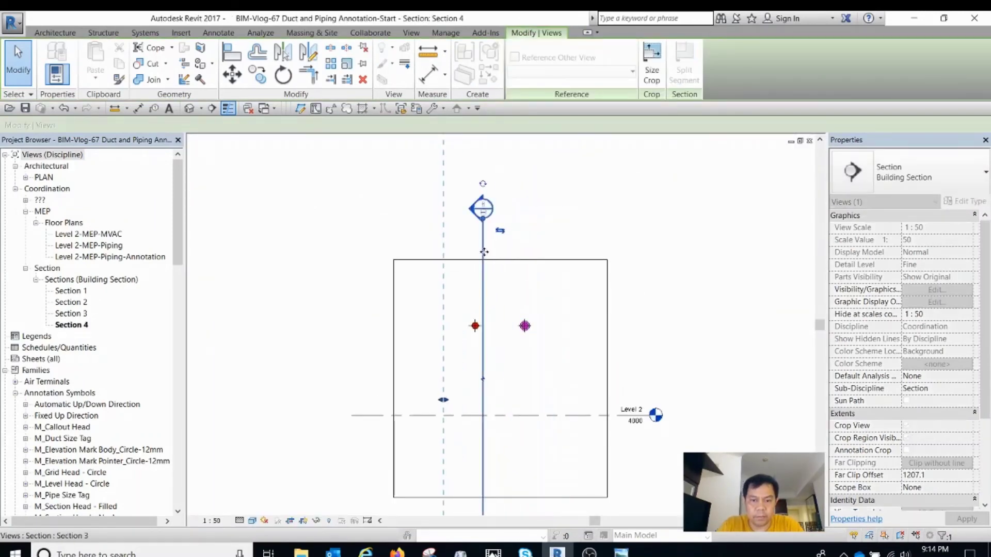
left_click(460, 227)
double_click(475, 208)
scroll(549, 279, "up", 3)
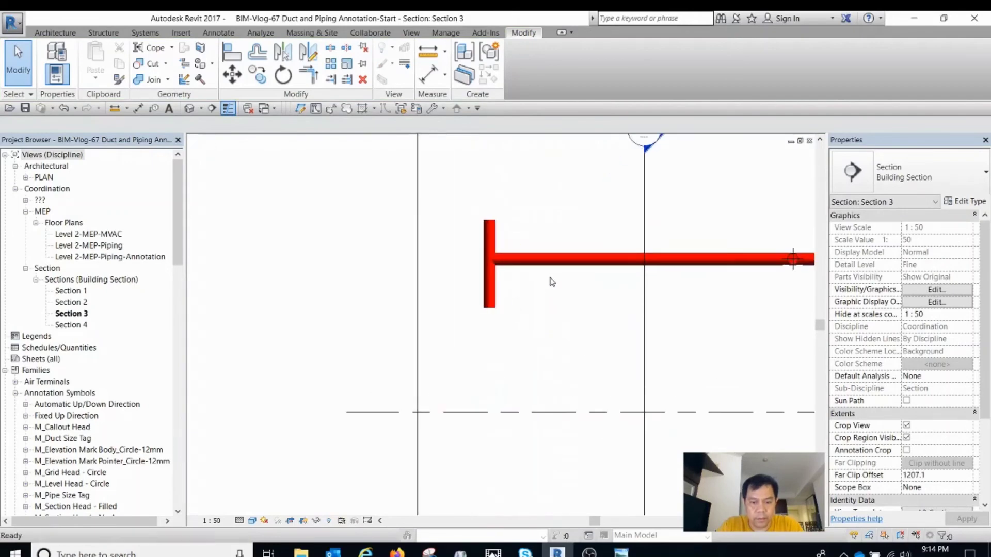
Step: Place an aligned dimension from the bottom edge of the horizontal red pipe down to Level 2
scroll(552, 287, "down", 3)
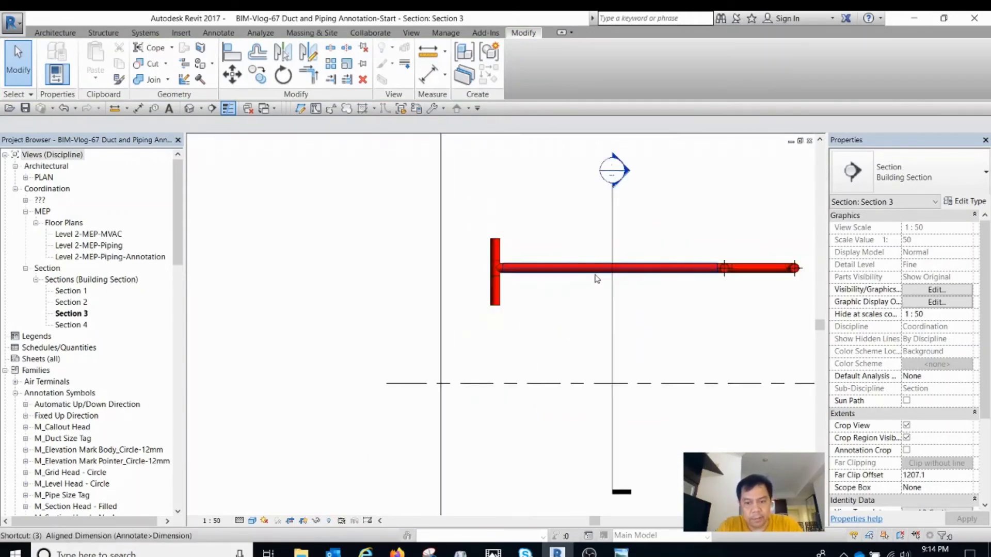
key("i")
scroll(571, 282, "up", 2)
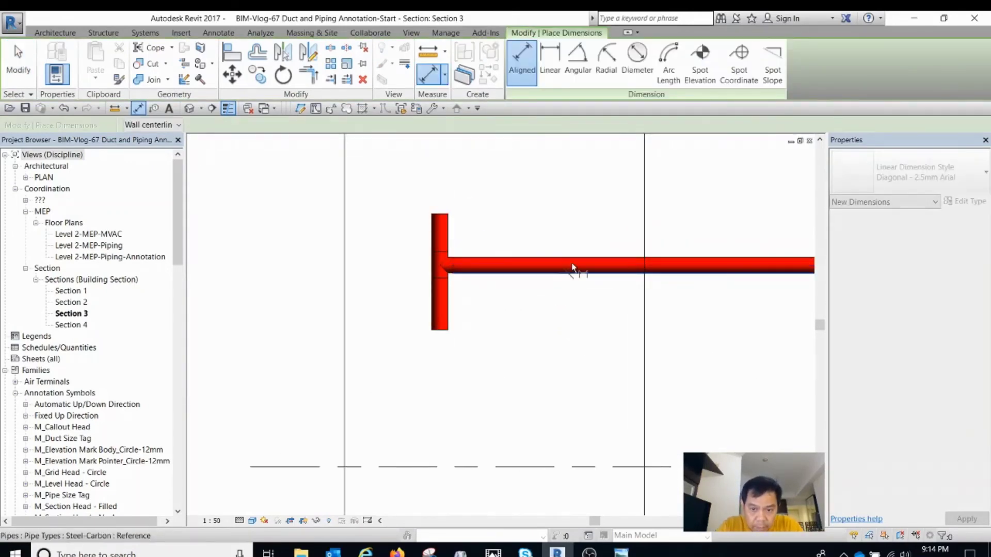
left_click(572, 268)
scroll(573, 269, "down", 2)
left_click(574, 402)
scroll(543, 353, "up", 1)
left_click(541, 343)
scroll(548, 260, "up", 3)
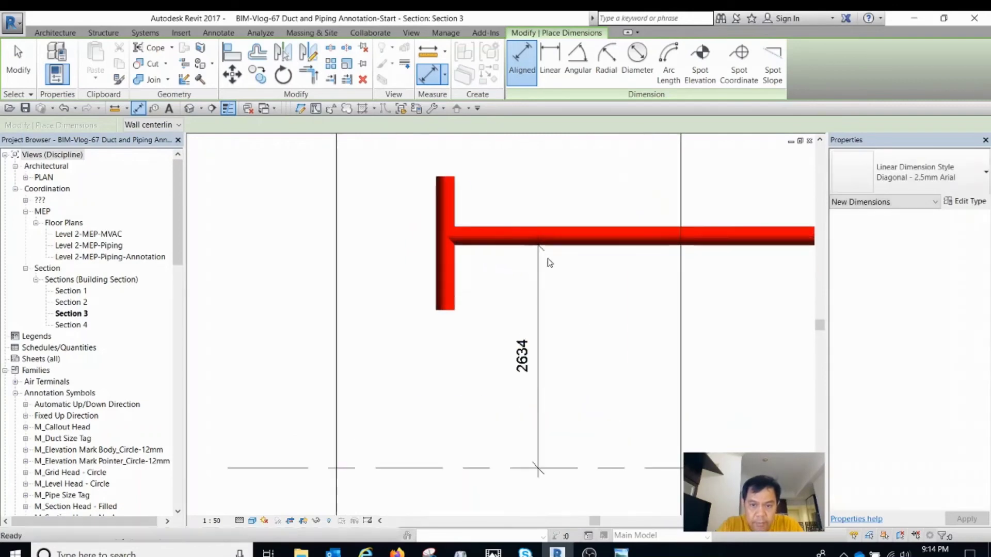
key("Escape")
Step: Check the red pipe dimension's exact value, its witness point on the bottom edge and the pipe's properties
left_click(531, 303)
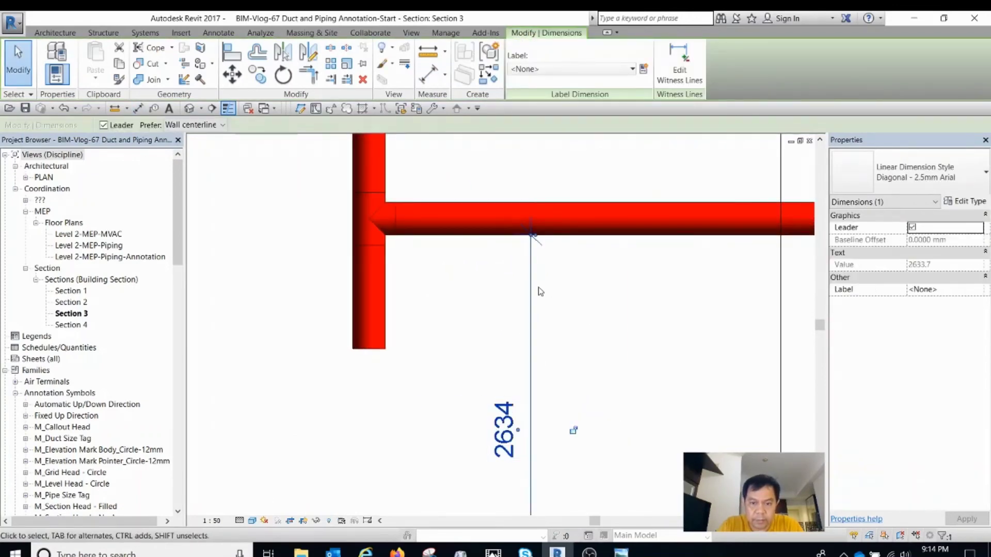
left_click(541, 292)
scroll(546, 250, "up", 4)
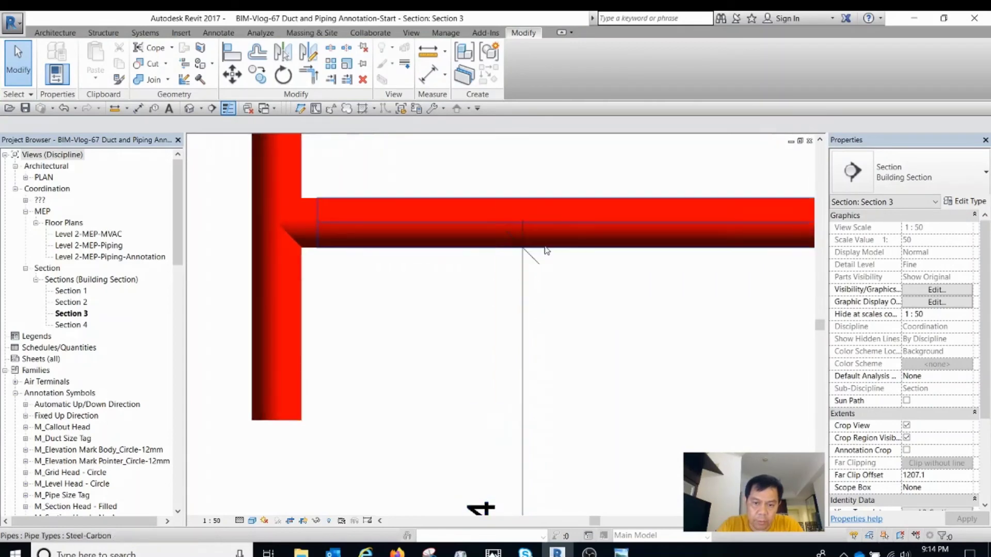
left_click(572, 249)
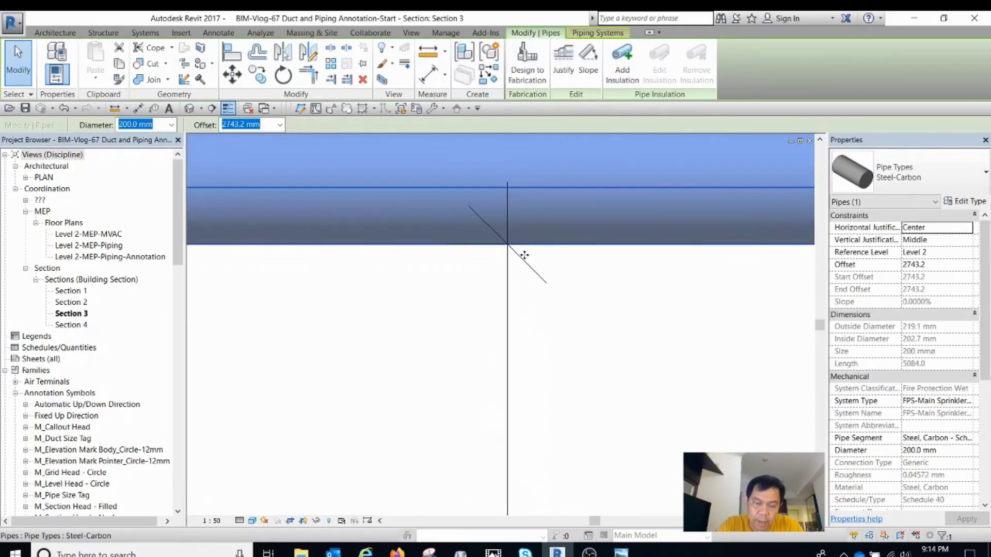
scroll(531, 260, "down", 2)
left_click(793, 174)
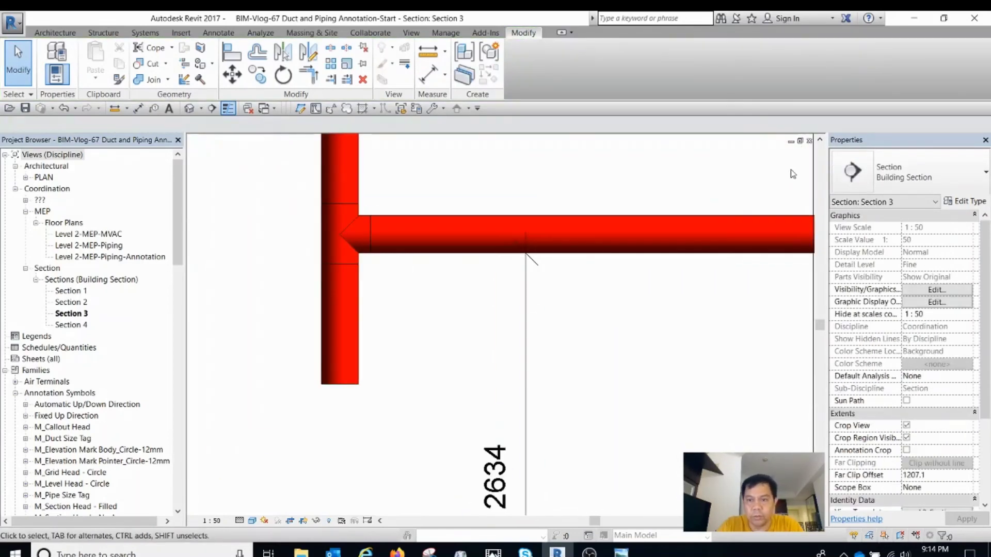
Step: Close the Section 3 and Section 4 views to return to the Level 2-MEP-Piping-Annotation floor plan
left_click(810, 141)
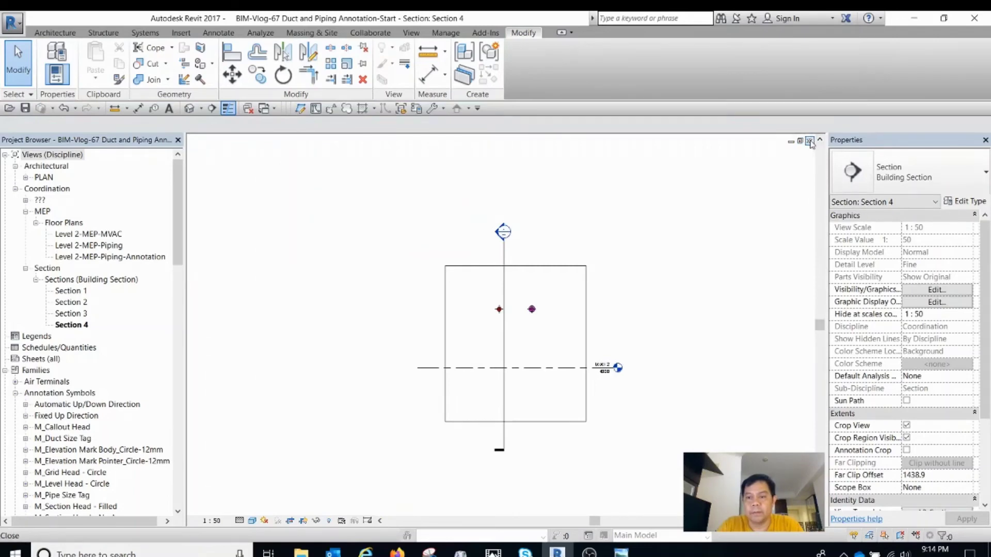
left_click(809, 142)
scroll(697, 227, "down", 2)
scroll(540, 362, "up", 5)
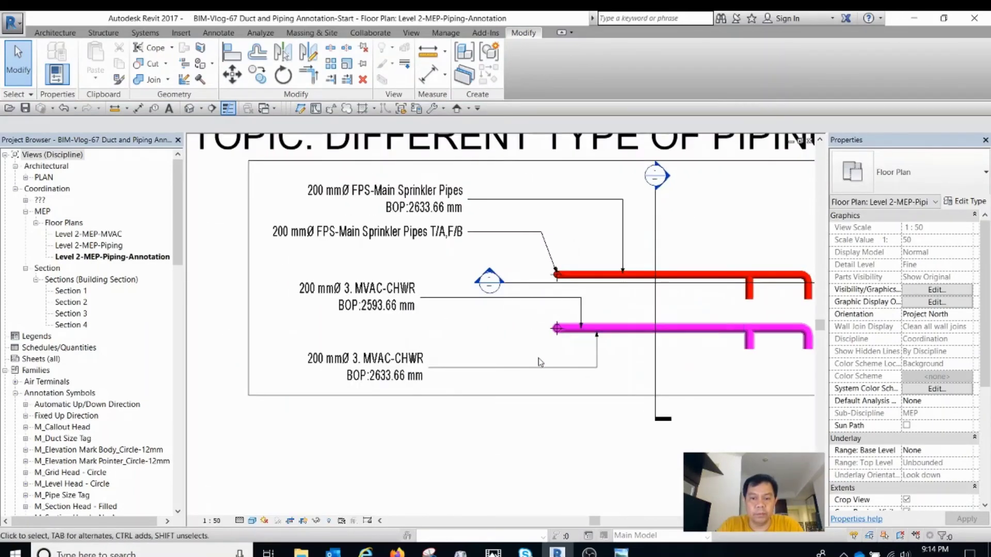
Step: Compare the BOP values in the two MVAC-CHWR pipe tags and select the lower tag
left_click(474, 368)
middle_click_drag(432, 374, 485, 370)
scroll(485, 370, "up", 2)
left_click(532, 368)
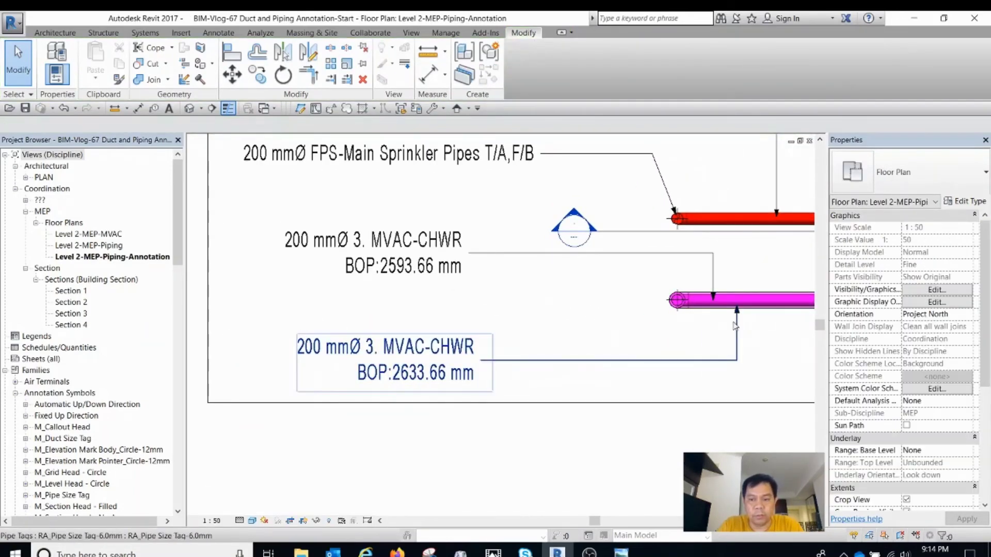
left_click(730, 219)
scroll(730, 222, "up", 2)
key("Escape")
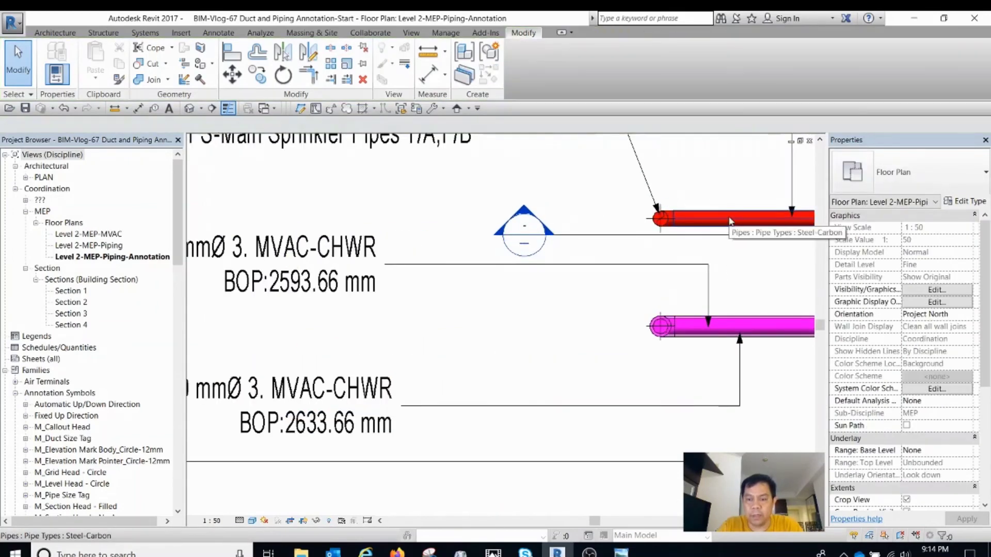
scroll(729, 221, "down", 3)
scroll(513, 347, "up", 3)
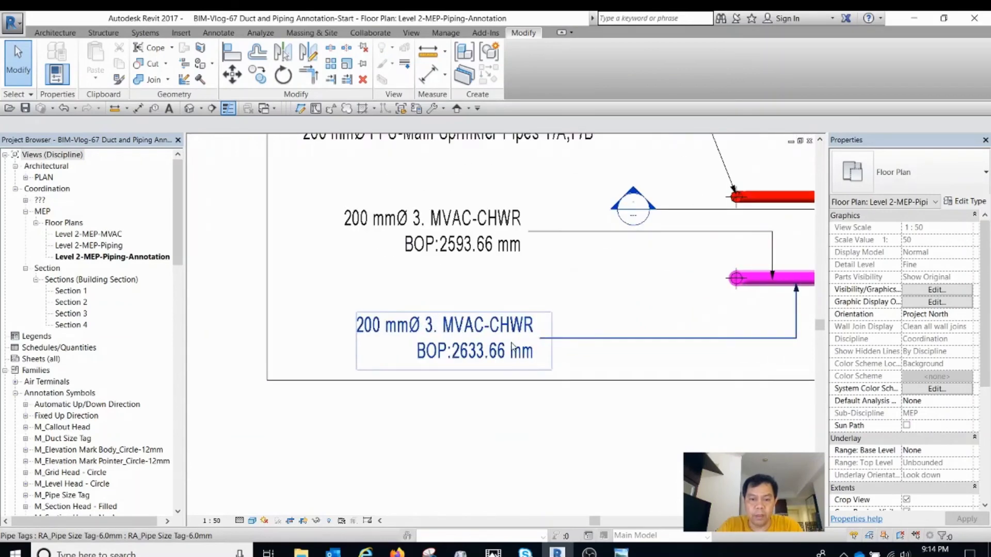
left_click(512, 347)
scroll(516, 363, "down", 2)
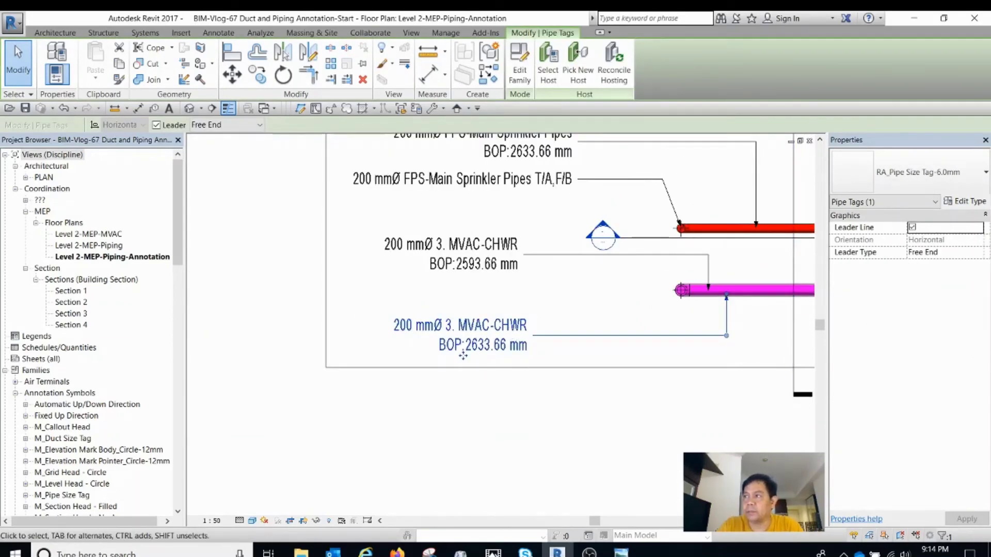
Step: In Windows Photo Viewer, place the Pipe-Size+BOP-Formula and BOP Pipe+Insulation images side by side and compare their Bottom of Pipe formulas
left_click_drag(990, 207, 530, 66)
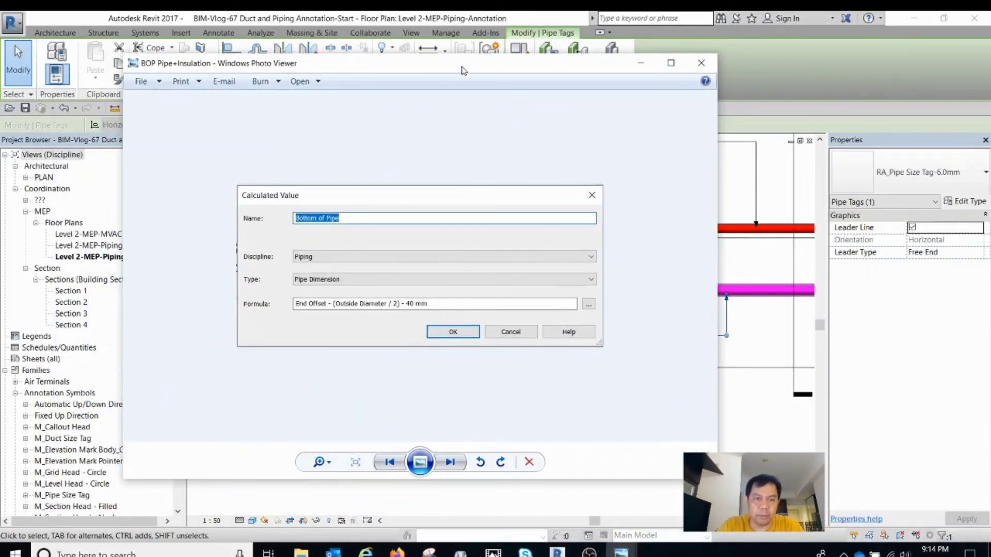
left_click_drag(463, 70, 317, 85)
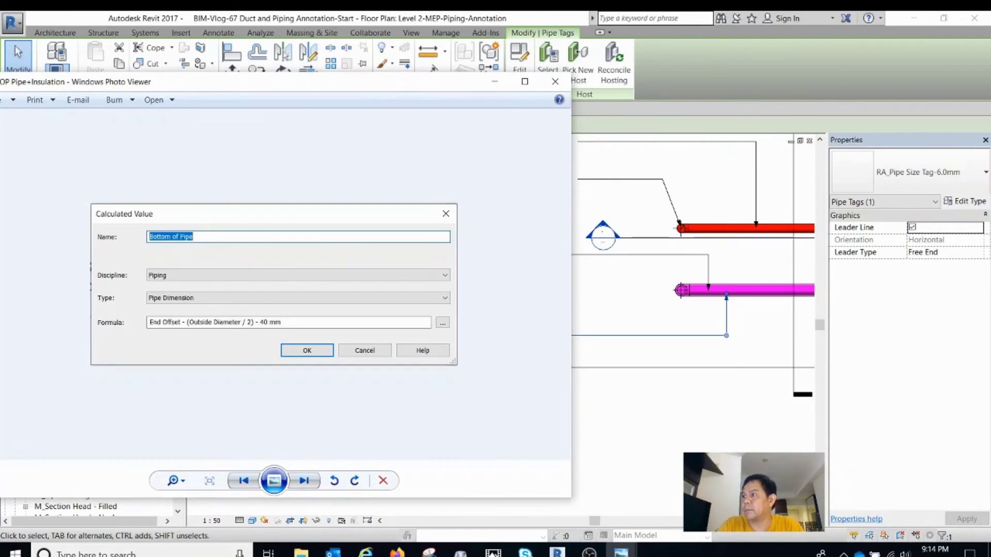
left_click_drag(990, 204, 679, 138)
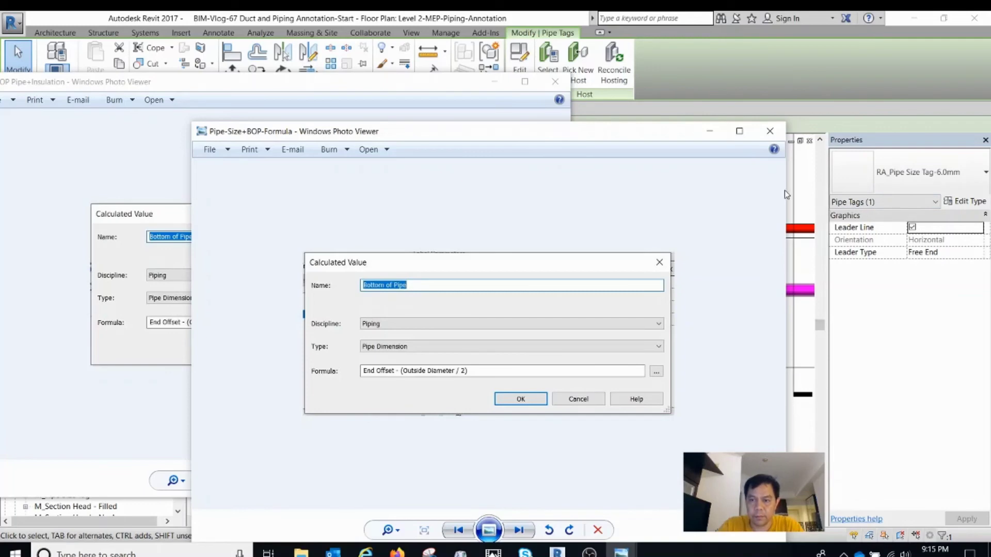
left_click_drag(785, 190, 518, 190)
left_click(410, 117)
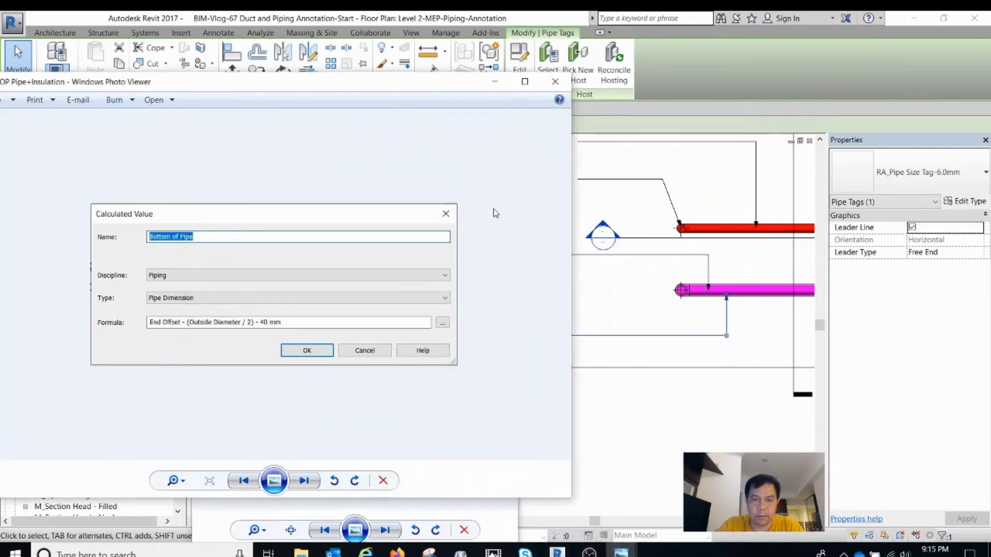
left_click_drag(408, 90, 747, 106)
left_click(305, 274)
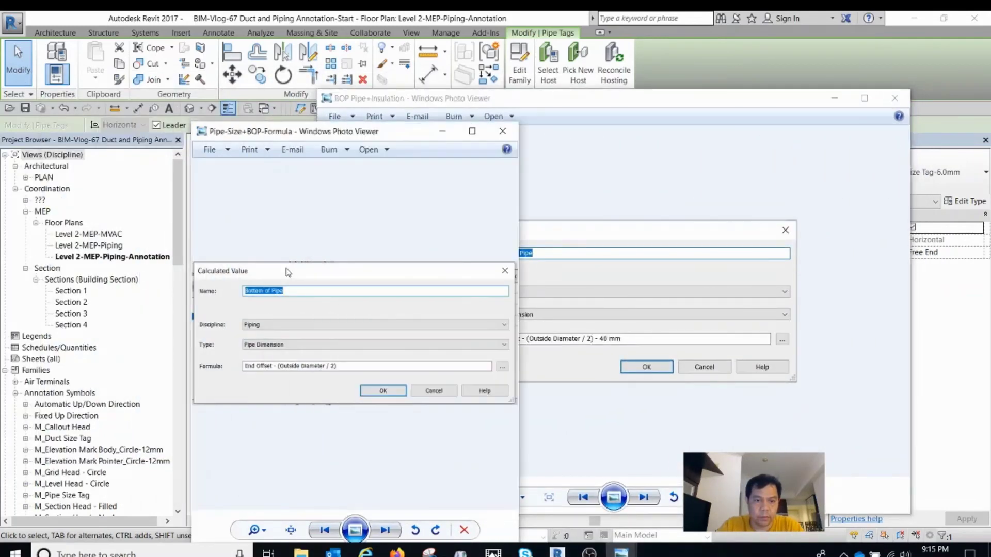
left_click_drag(351, 131, 302, 123)
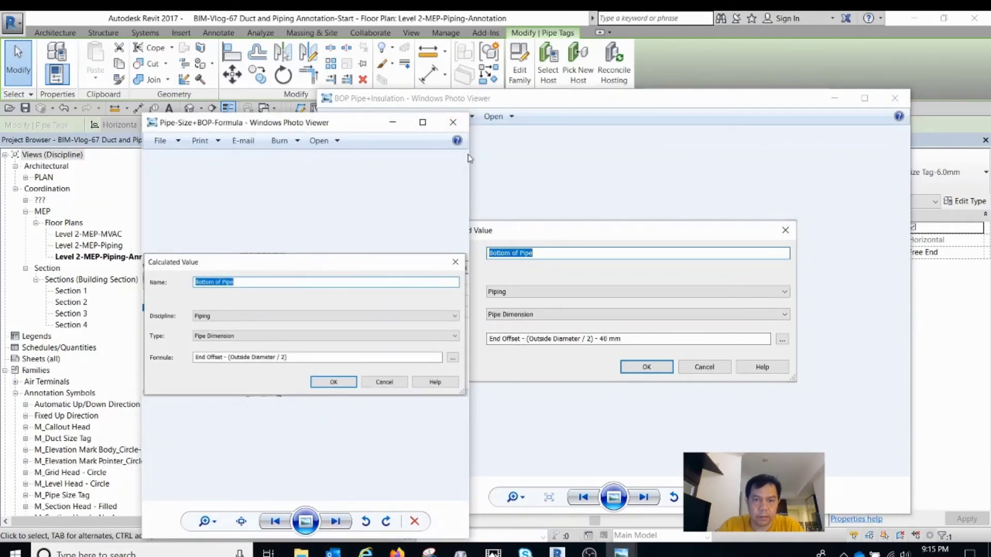
left_click_drag(469, 157, 630, 161)
left_click_drag(507, 125, 380, 81)
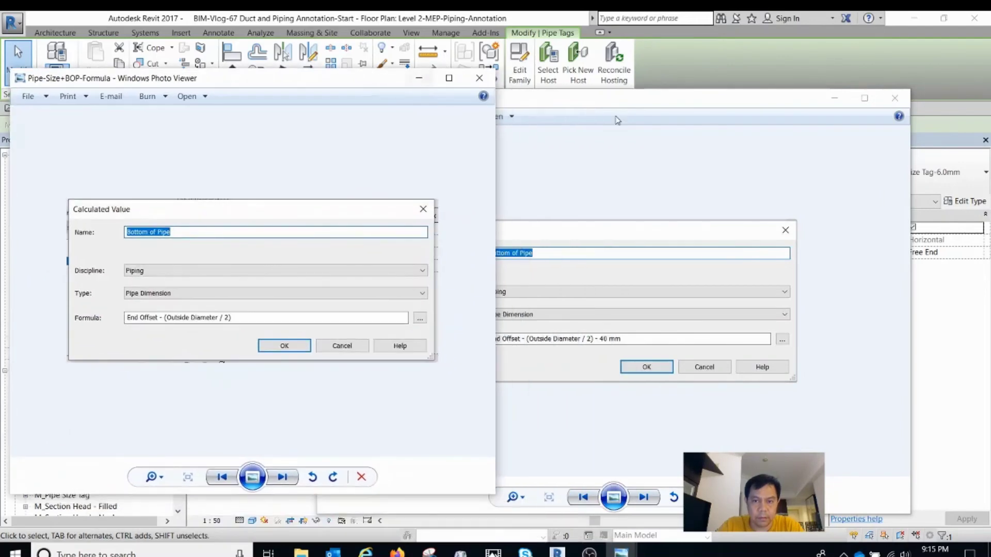
left_click_drag(601, 110, 742, 98)
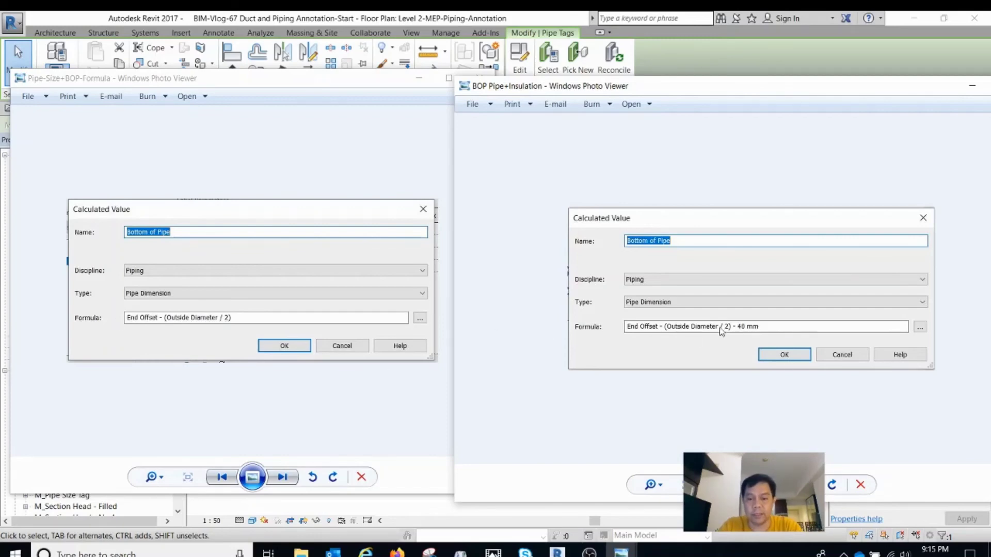
Step: Close the BOP Pipe+Insulation and Pipe-Size+BOP-Formula images to return to Revit
double_click(719, 87)
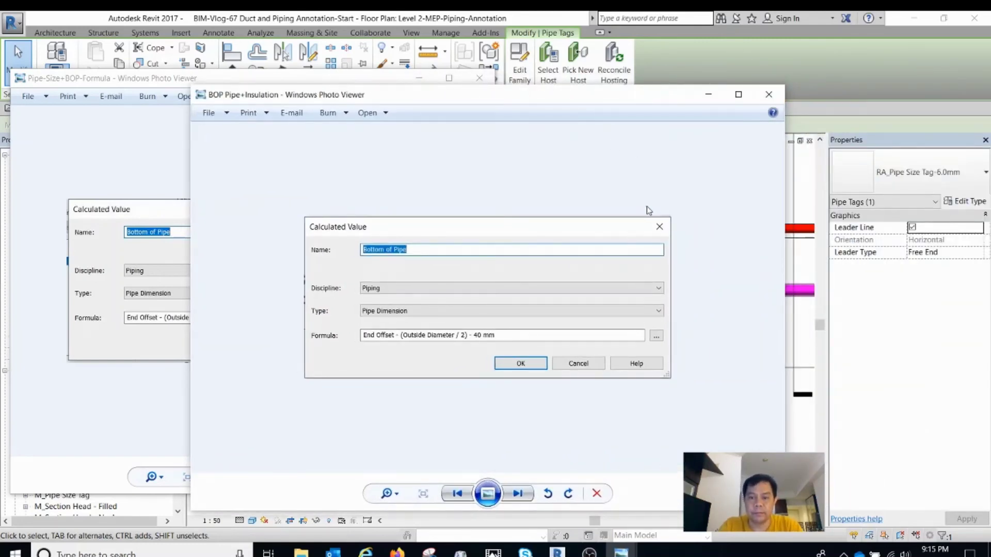
left_click(769, 94)
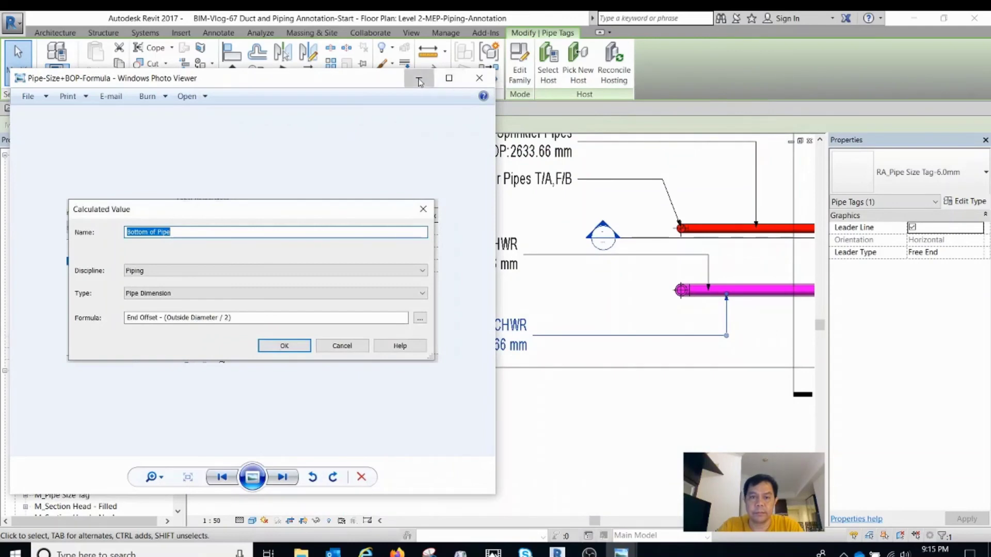
left_click(479, 77)
Step: Fit the whole piping annotation plan in the view, deselect the pipe tag and review all four tags
scroll(485, 358, "down", 2)
right_click(343, 340)
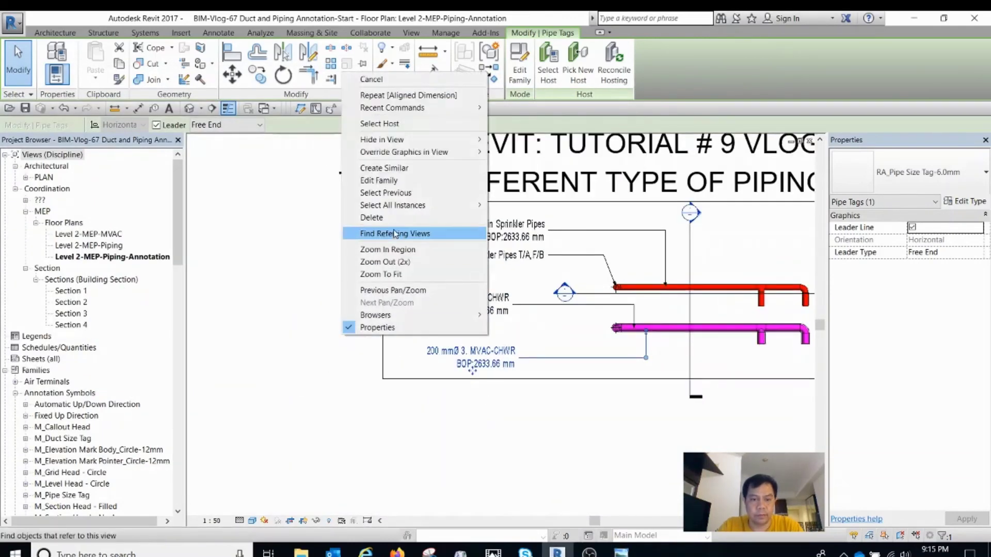
right_click(379, 435)
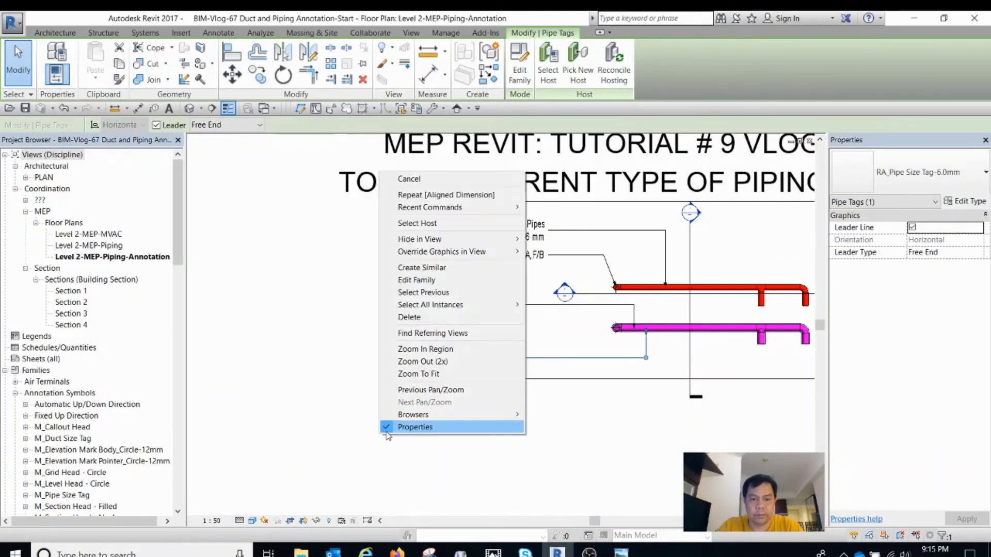
left_click(439, 373)
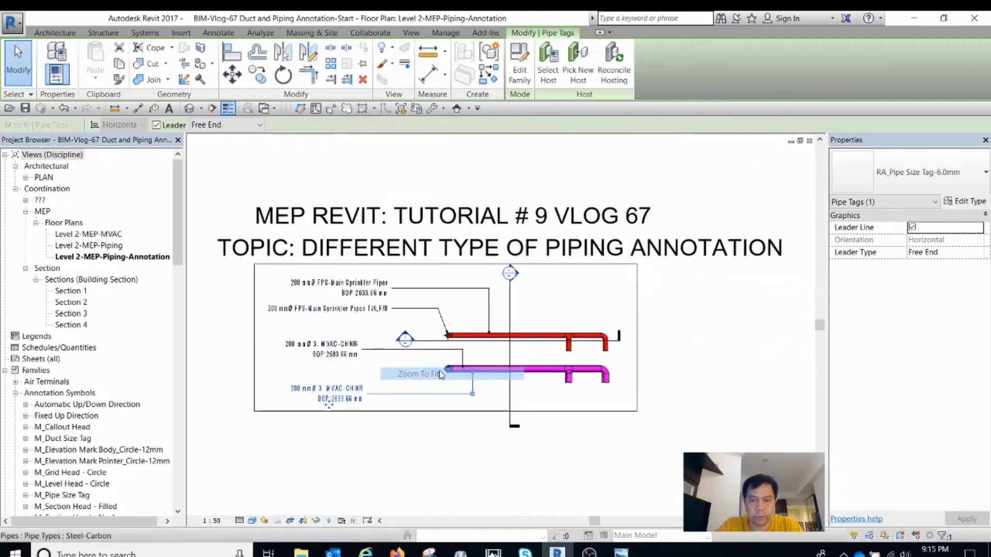
left_click(725, 376)
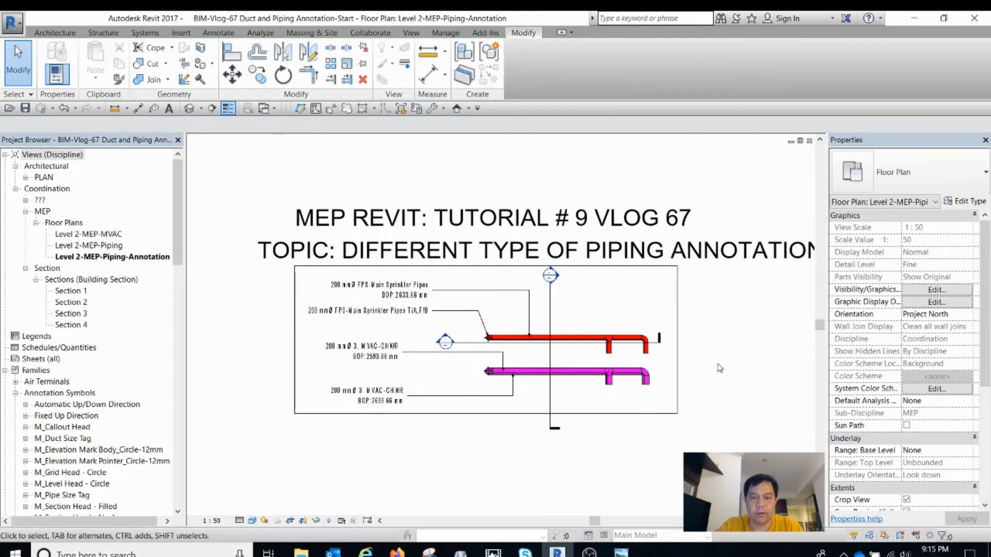
scroll(439, 346, "up", 2)
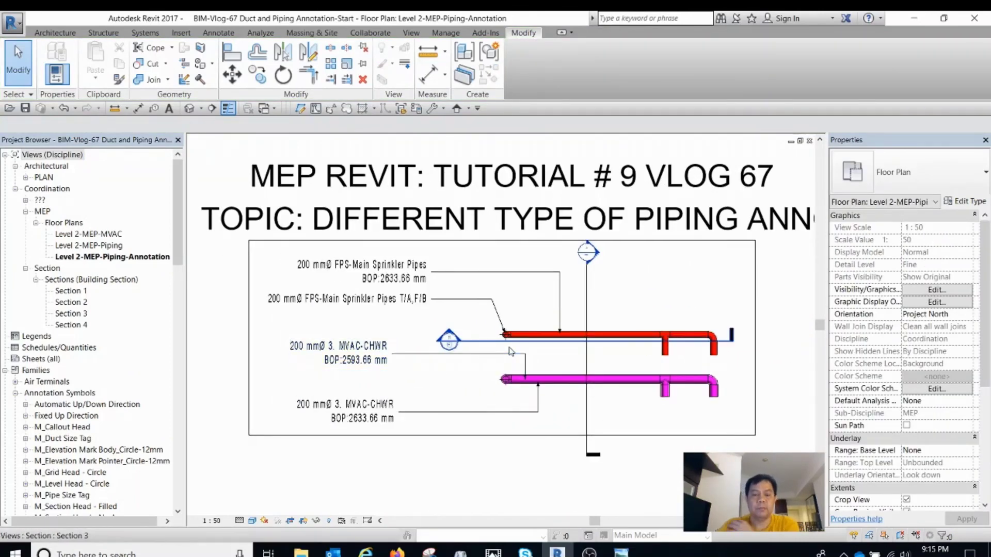